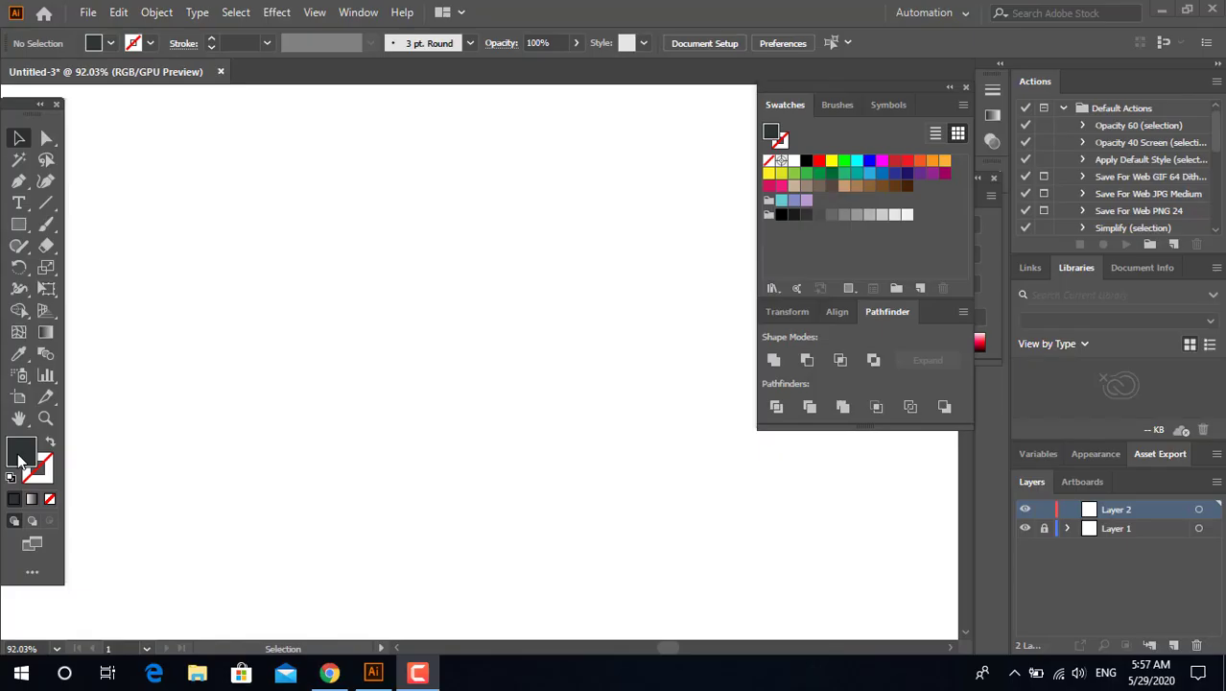
Step: Set the fill colour to olive yellow-green BFC451 in the Color Picker
double_click(20, 451)
left_click_drag(641, 336, 649, 393)
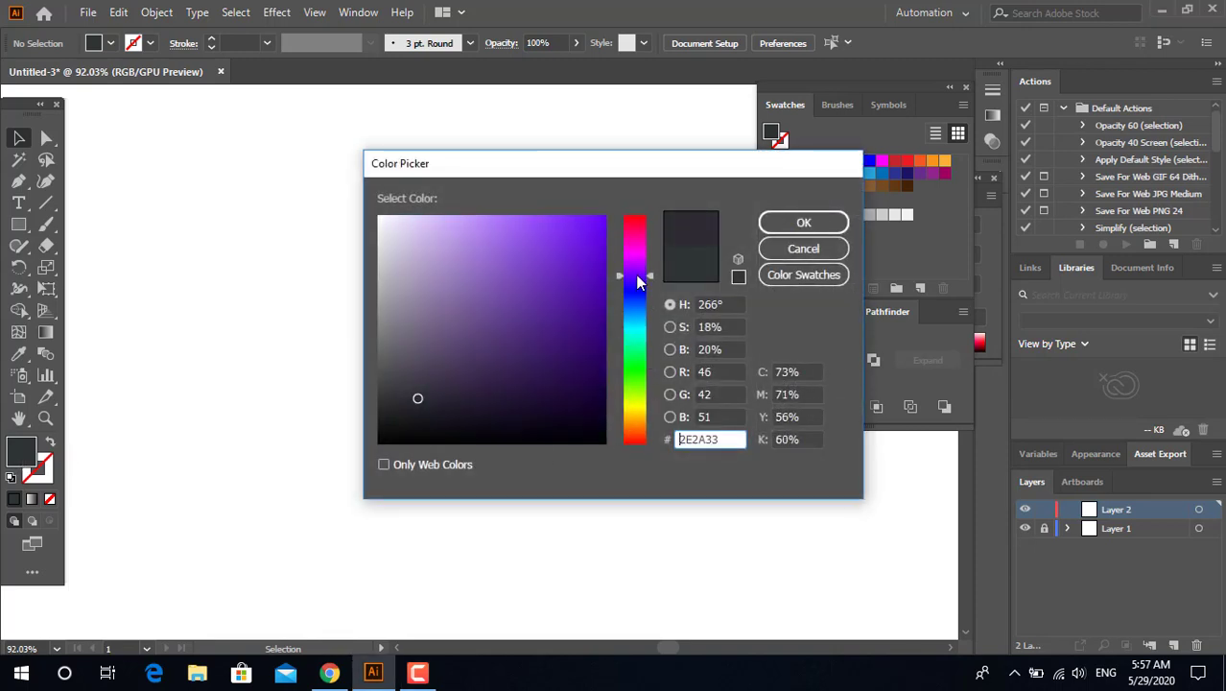
left_click(629, 400)
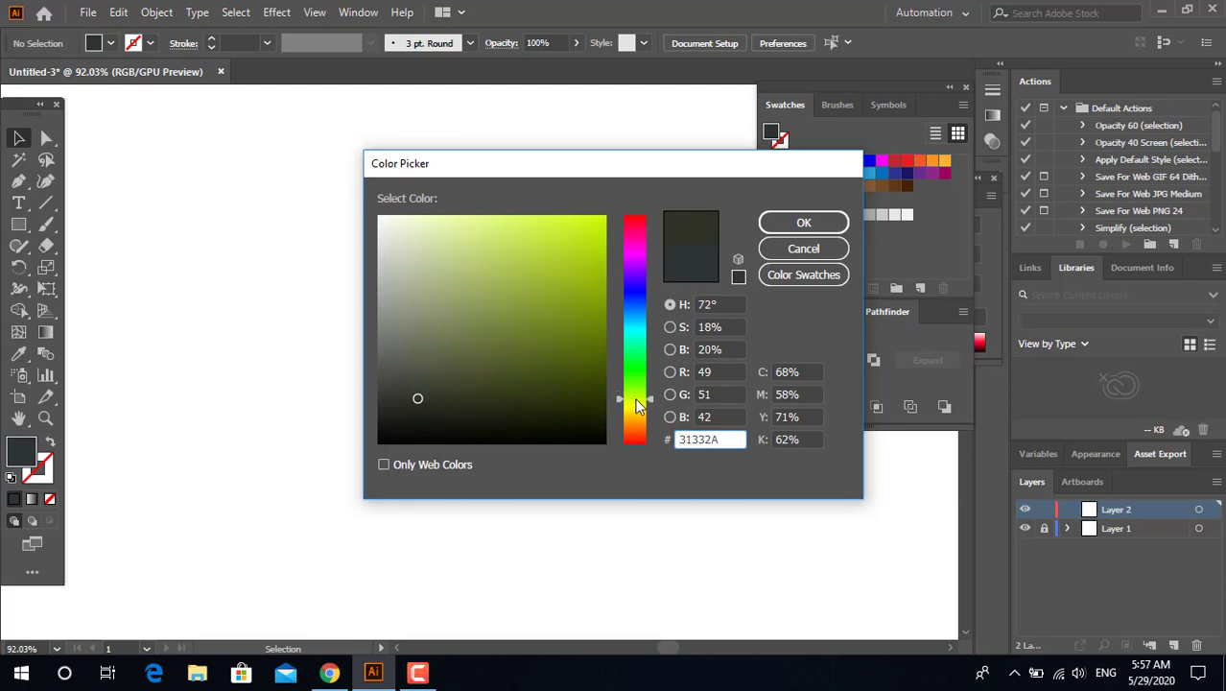
mouse_move(452, 257)
left_mouse_down()
mouse_move(460, 246)
mouse_move(473, 256)
left_mouse_up()
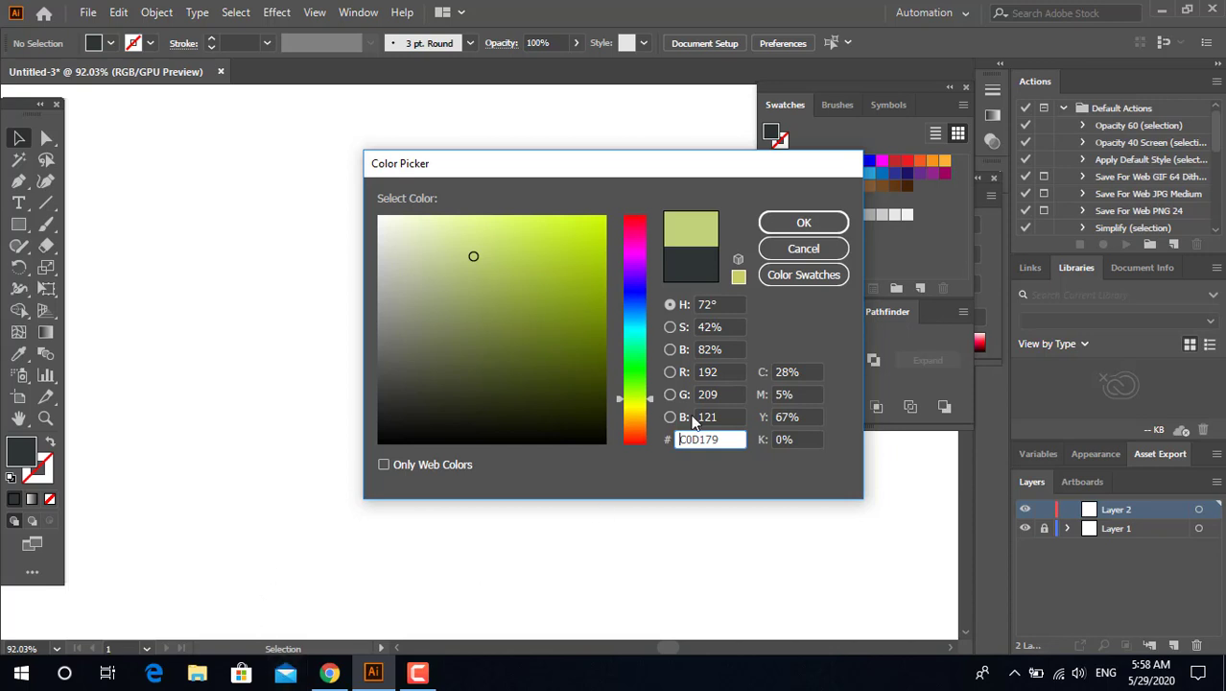
left_click(633, 404)
left_click(509, 275)
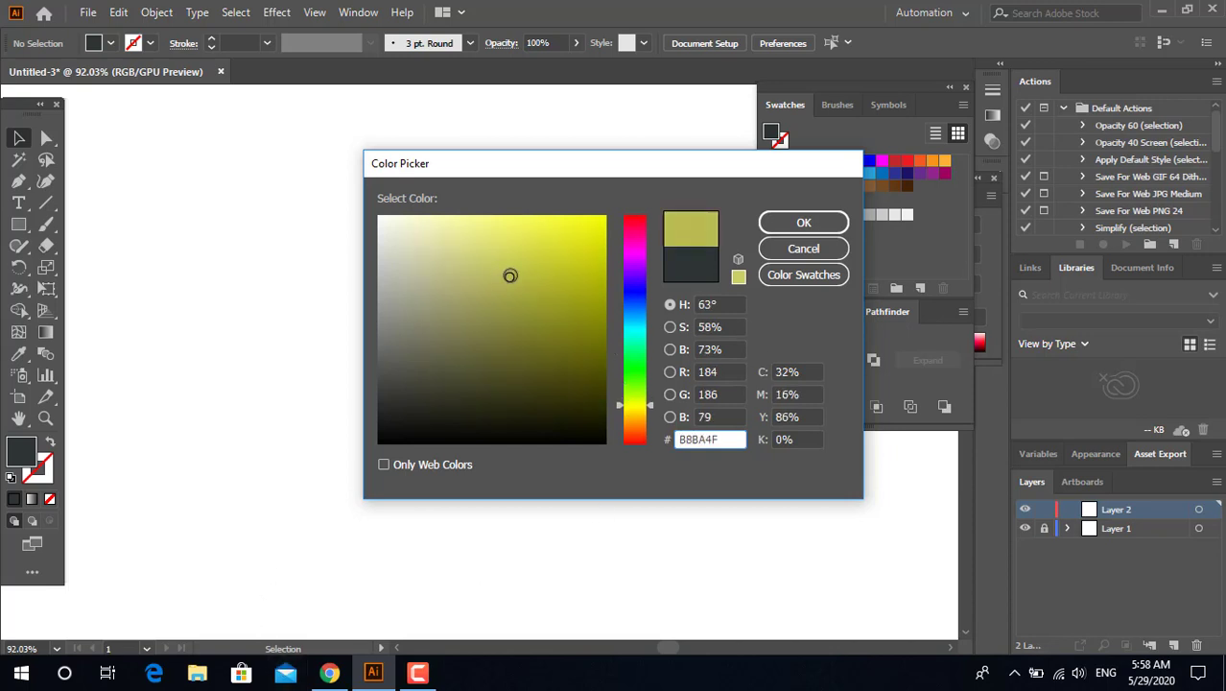
left_click(637, 403)
left_click(513, 266)
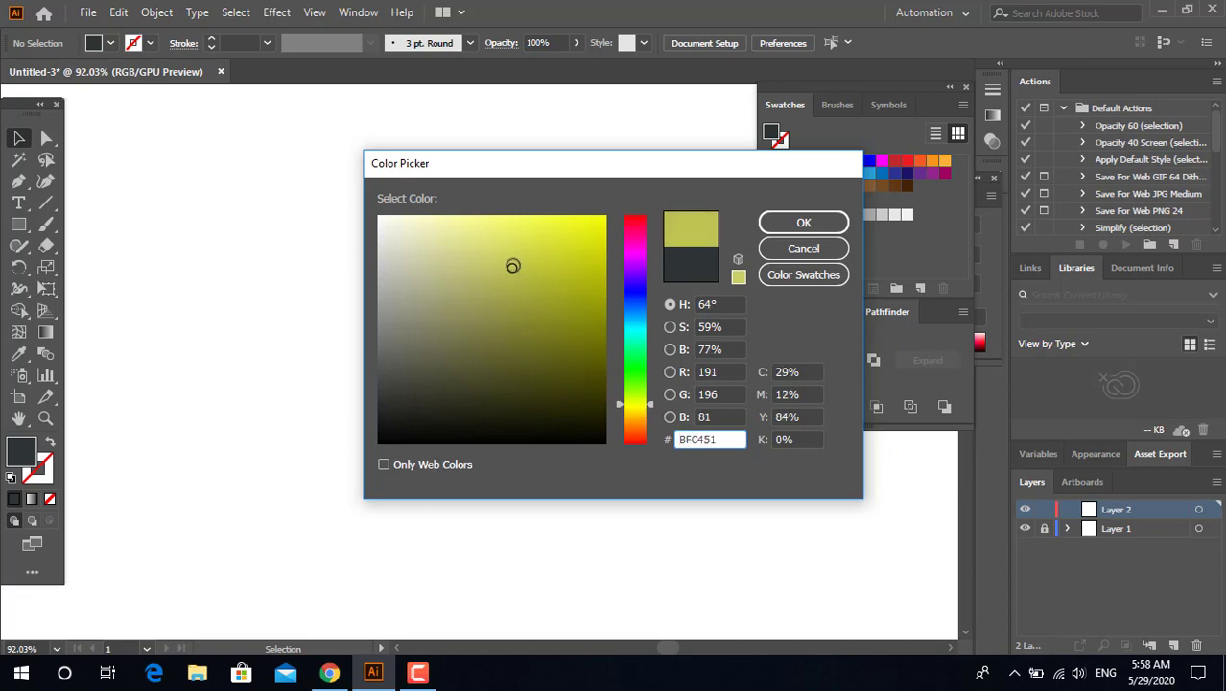
left_click(803, 222)
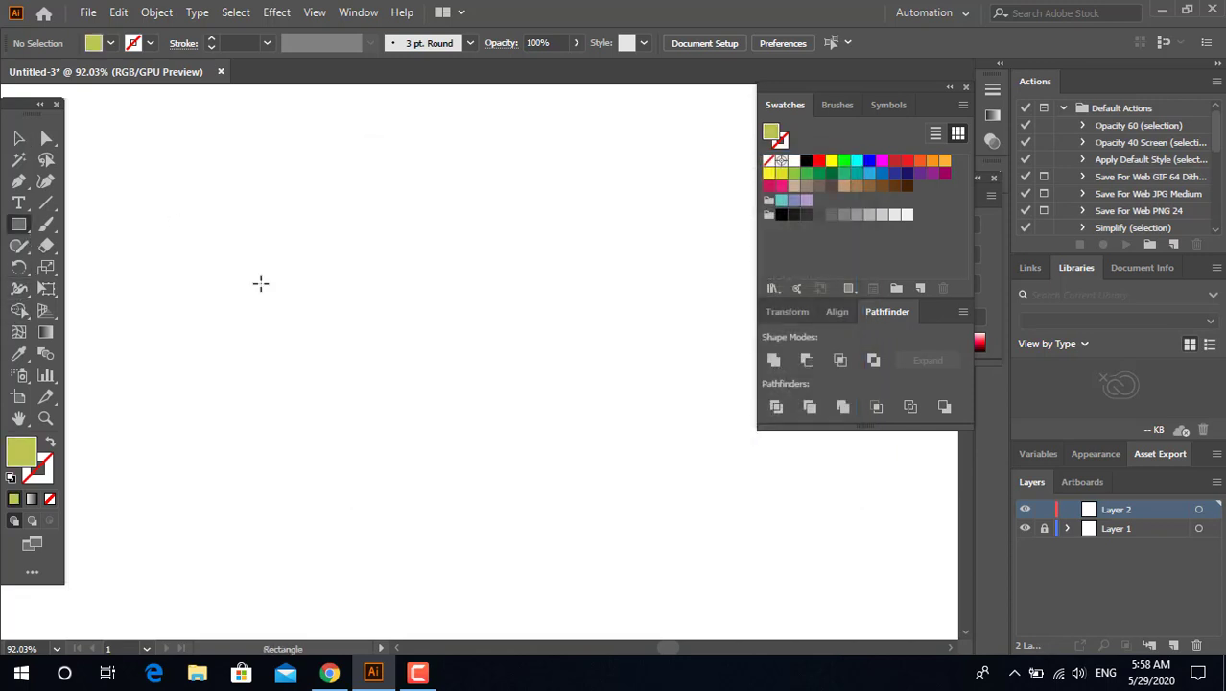
Step: Draw the olive cabin rectangle and round all its corners slightly
left_click_drag(159, 213, 465, 425)
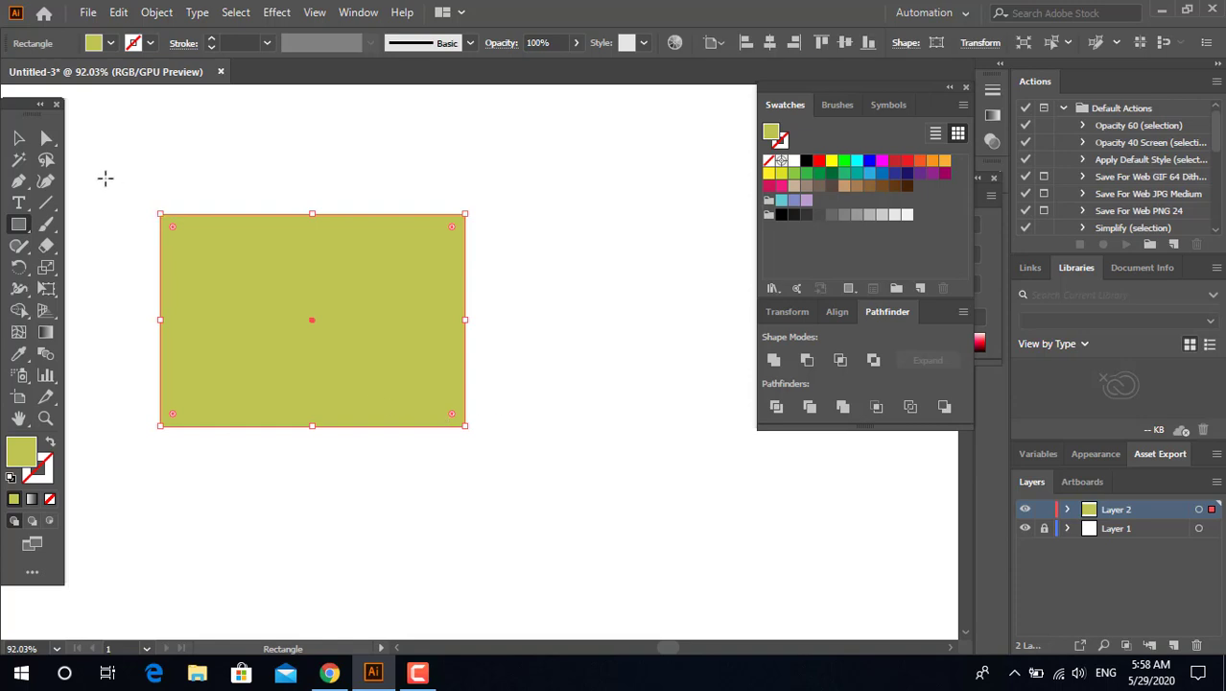
key("a")
left_click_drag(118, 183, 197, 223)
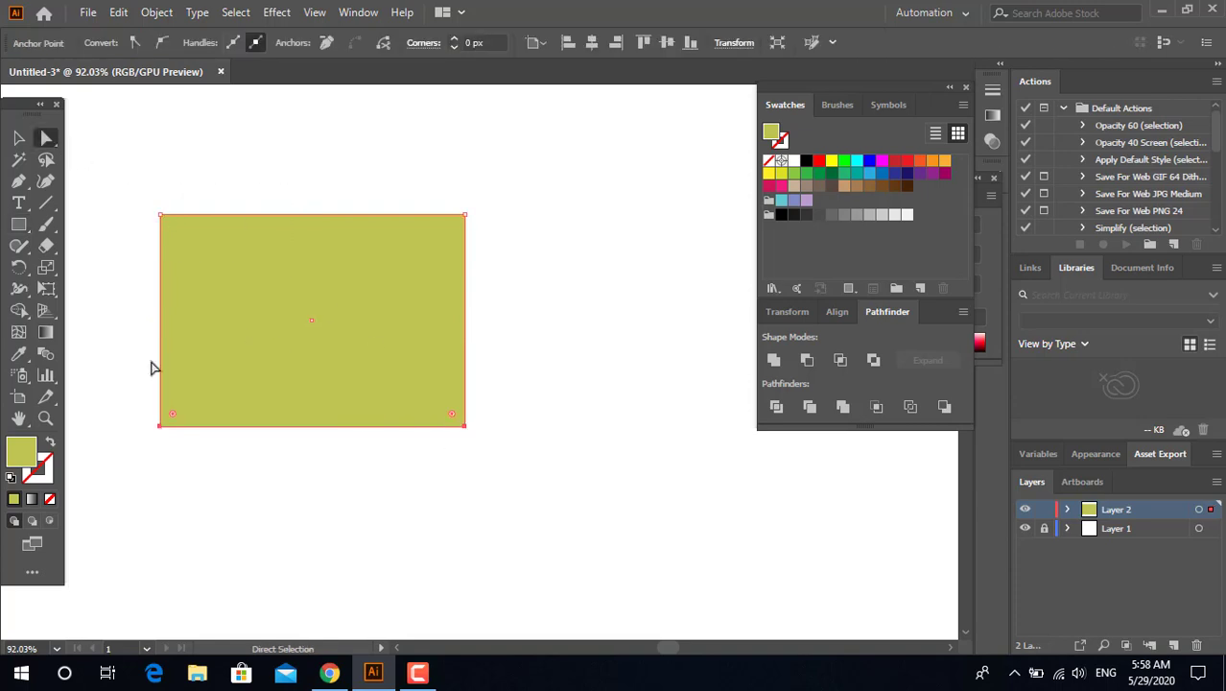
mouse_move(150, 368)
left_mouse_down()
mouse_move(305, 430)
mouse_move(303, 417)
left_mouse_up()
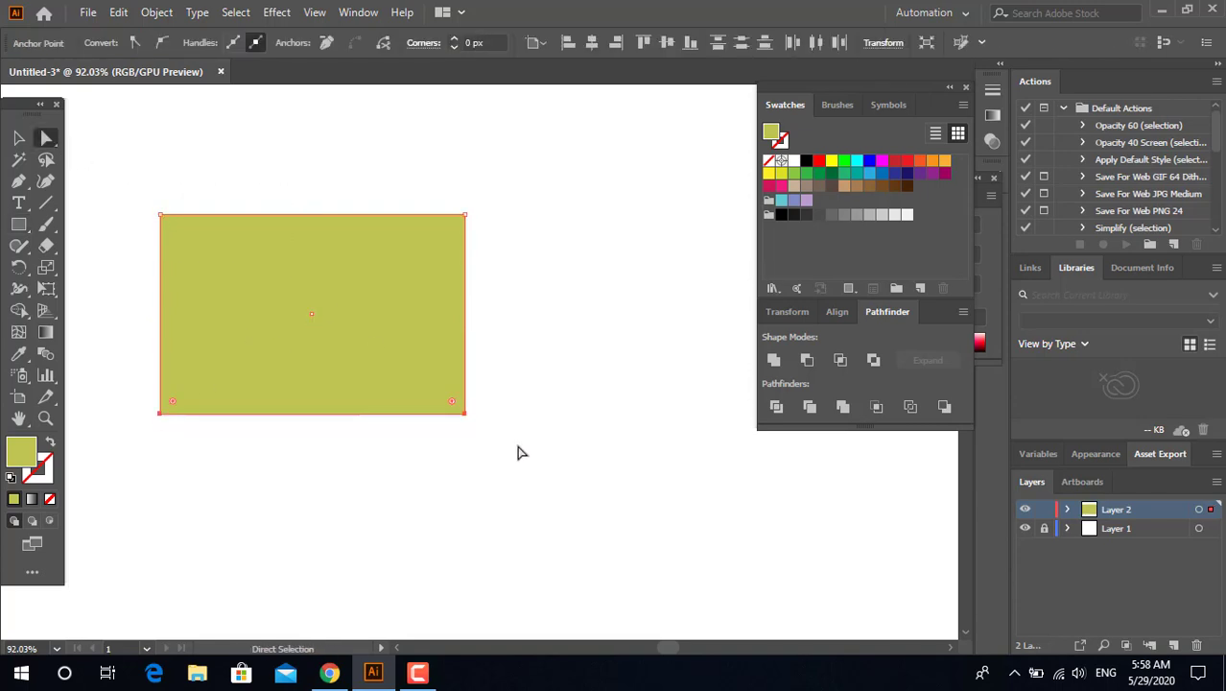
left_click_drag(228, 316, 227, 312)
left_click_drag(84, 177, 220, 266)
left_click(177, 233)
left_click_drag(178, 232, 226, 275)
Step: Enlarge the bottom-right corner radius to 108.75 px and the top-left rounding
left_click_drag(380, 354, 380, 275)
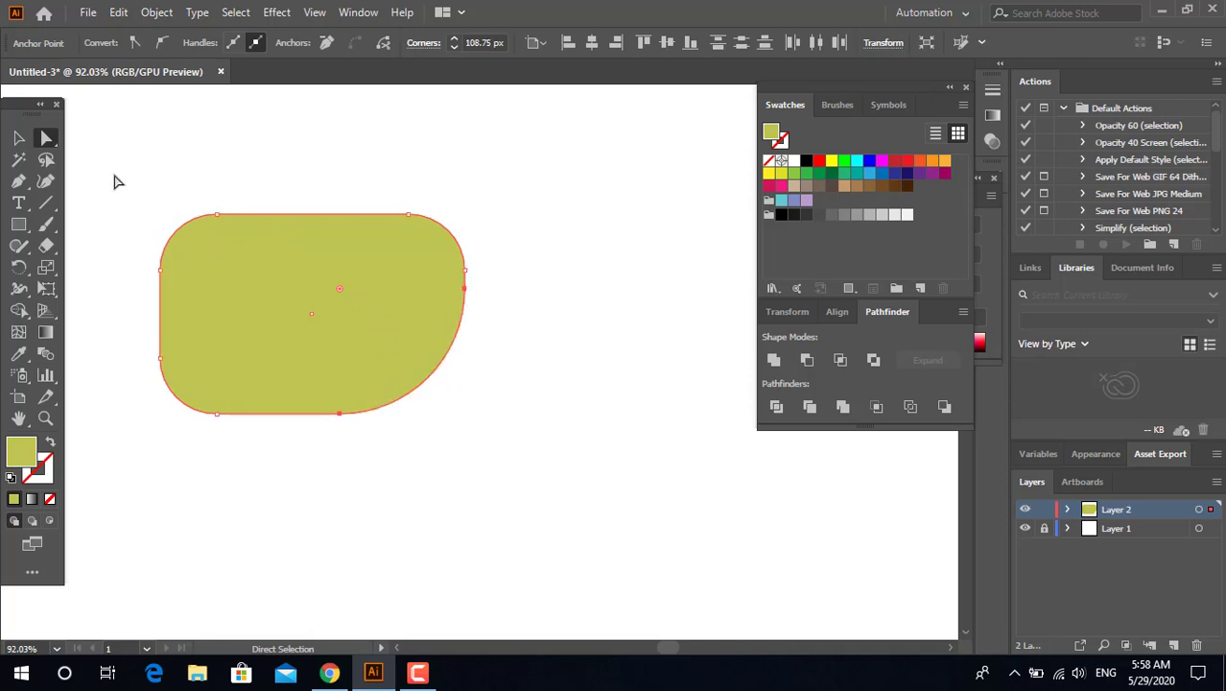
mouse_move(114, 177)
left_mouse_down()
mouse_move(230, 246)
mouse_move(328, 343)
left_mouse_up()
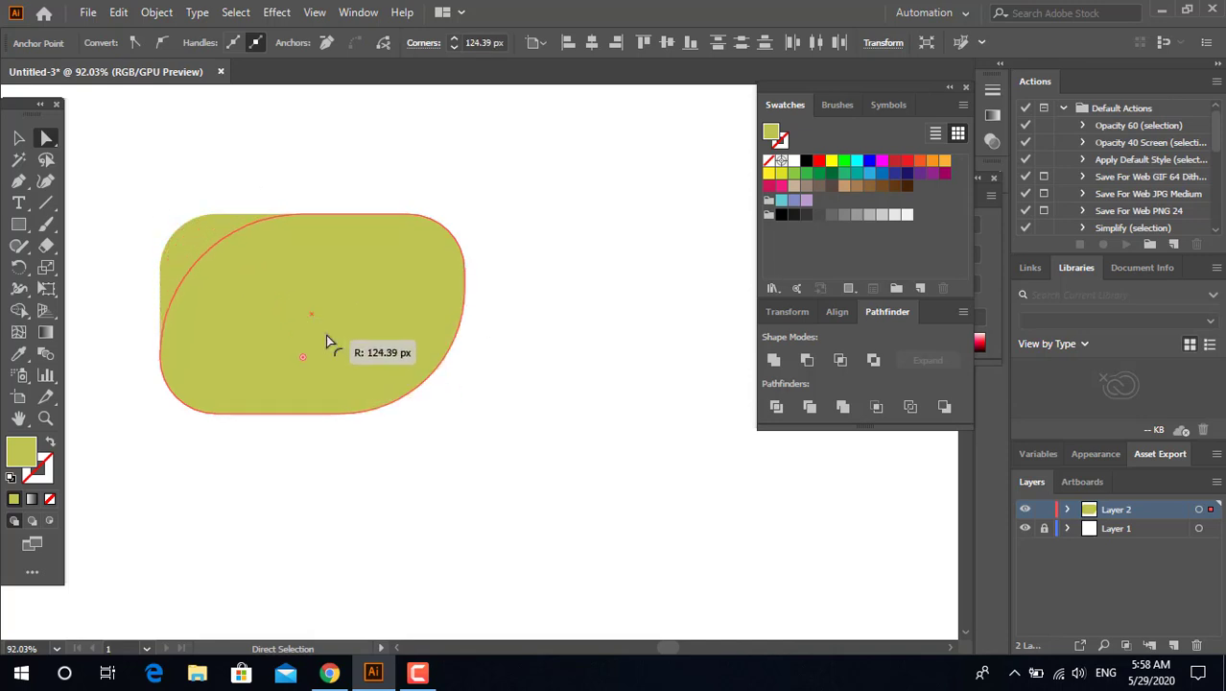
key("z")
mouse_move(402, 339)
left_mouse_down()
mouse_move(381, 325)
mouse_move(408, 326)
left_mouse_up()
left_click(18, 223)
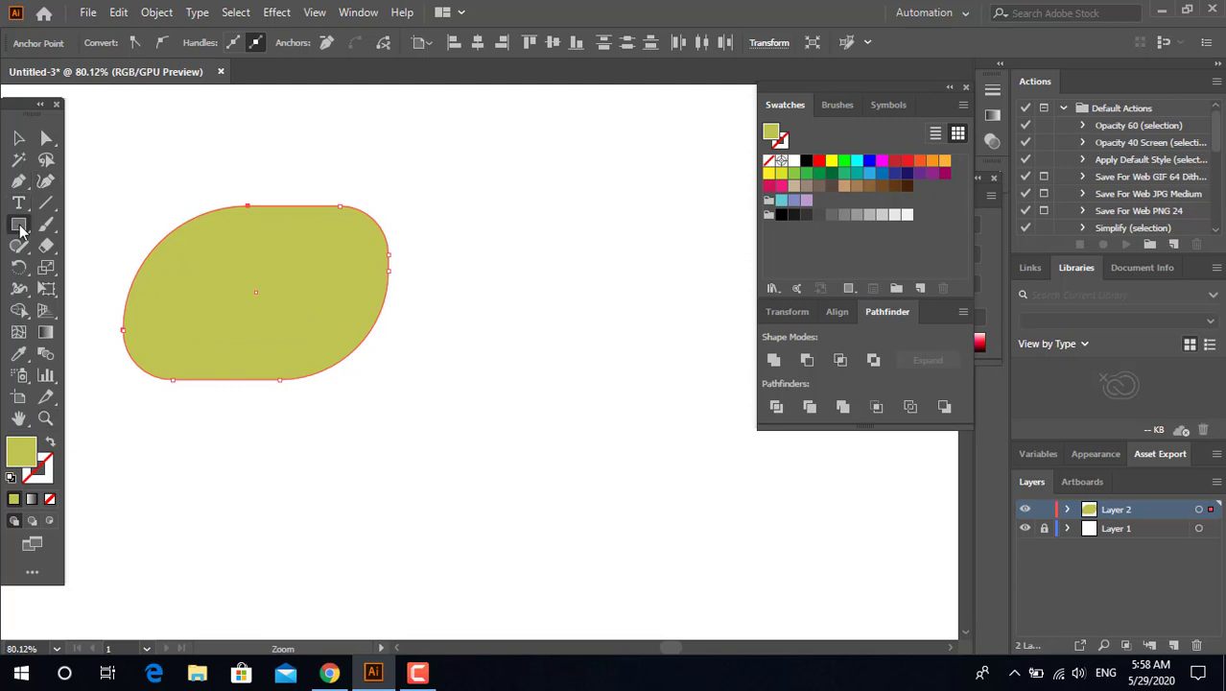
Step: Draw a long thin tail-boom rectangle, tapered by raising its bottom-right point
left_click_drag(289, 204, 624, 273)
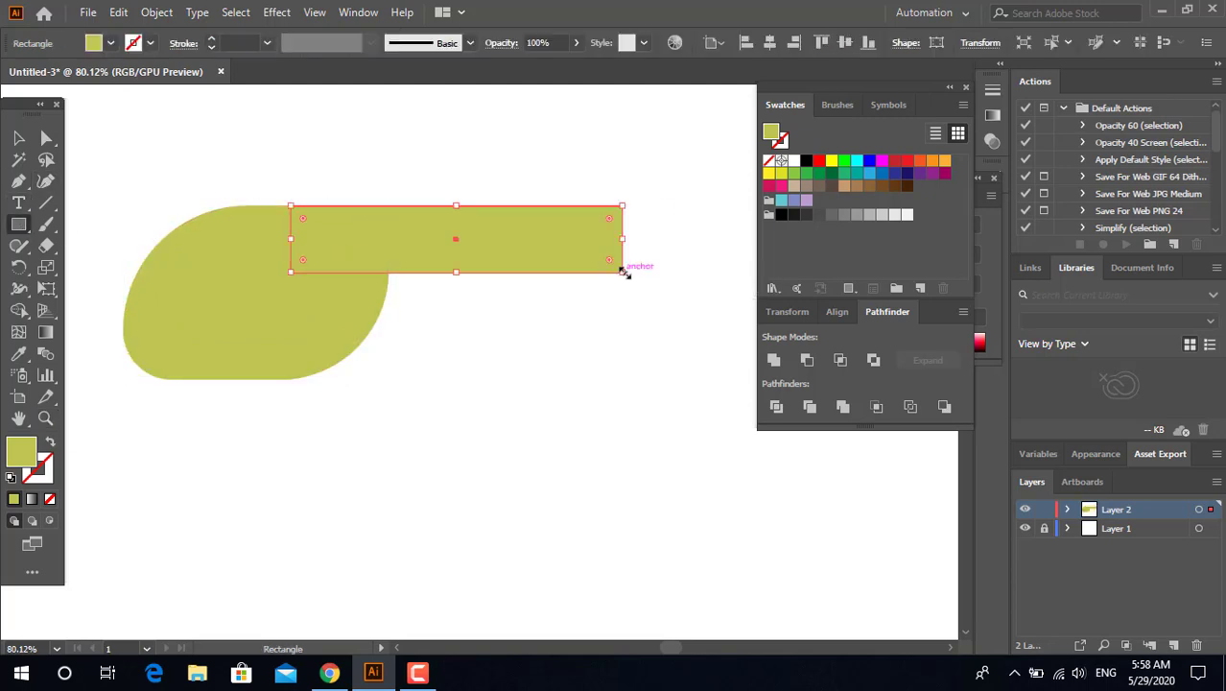
left_click(46, 138)
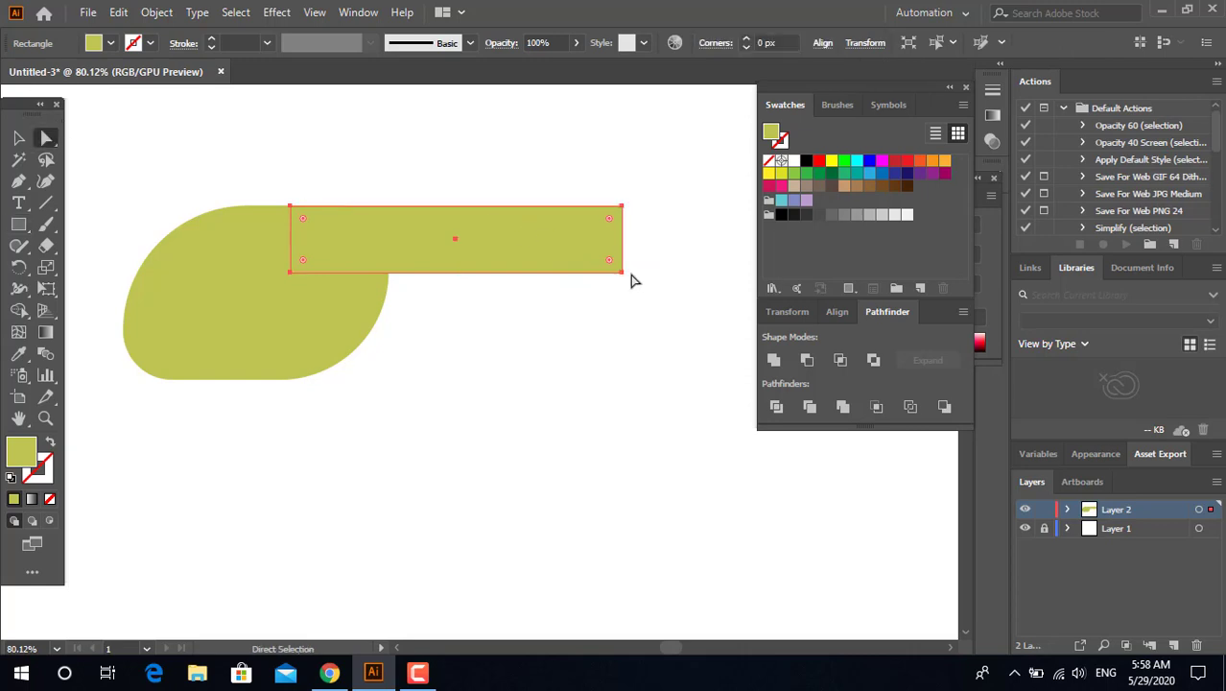
left_click_drag(623, 273, 625, 249)
key("z")
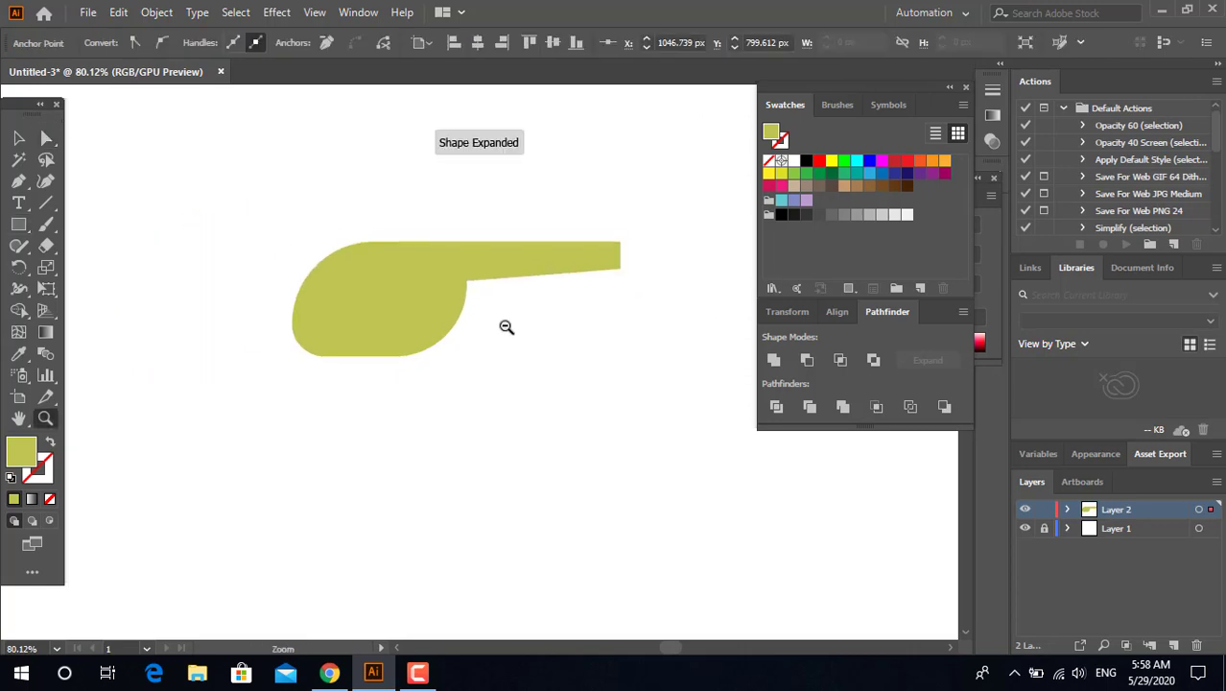
left_click(504, 326, "alt")
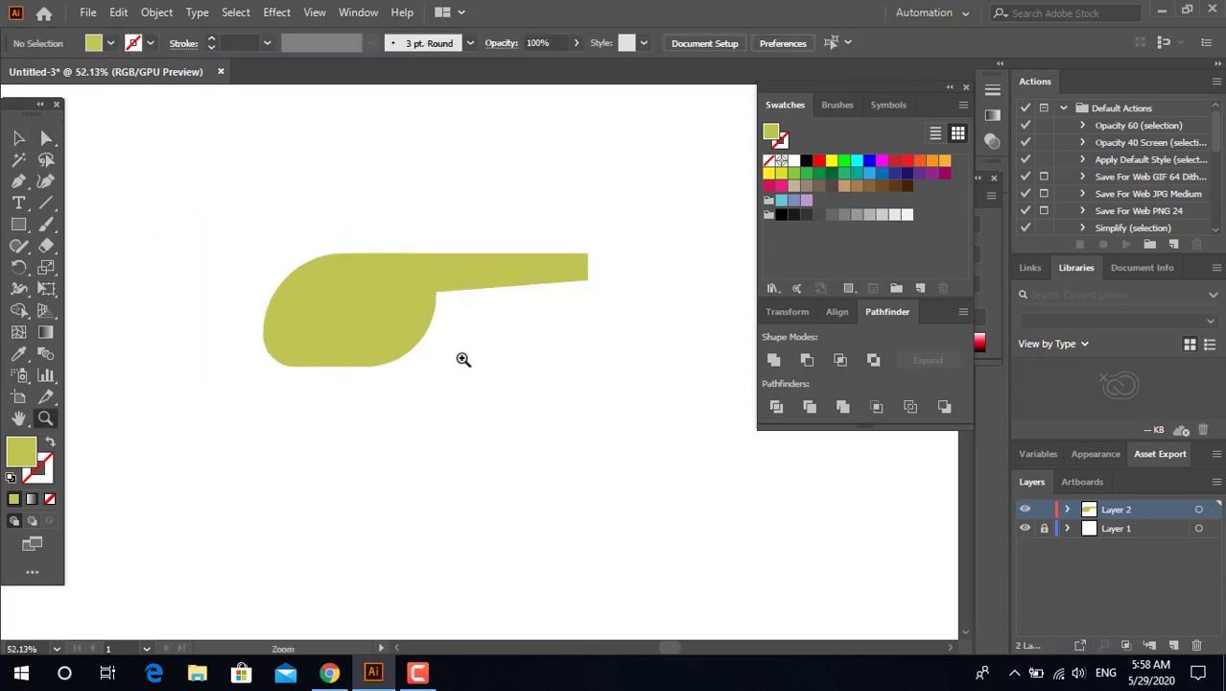
left_click_drag(463, 359, 556, 400)
Step: Unite the cabin and tail boom into one shape and round the inner corner
left_click(21, 136)
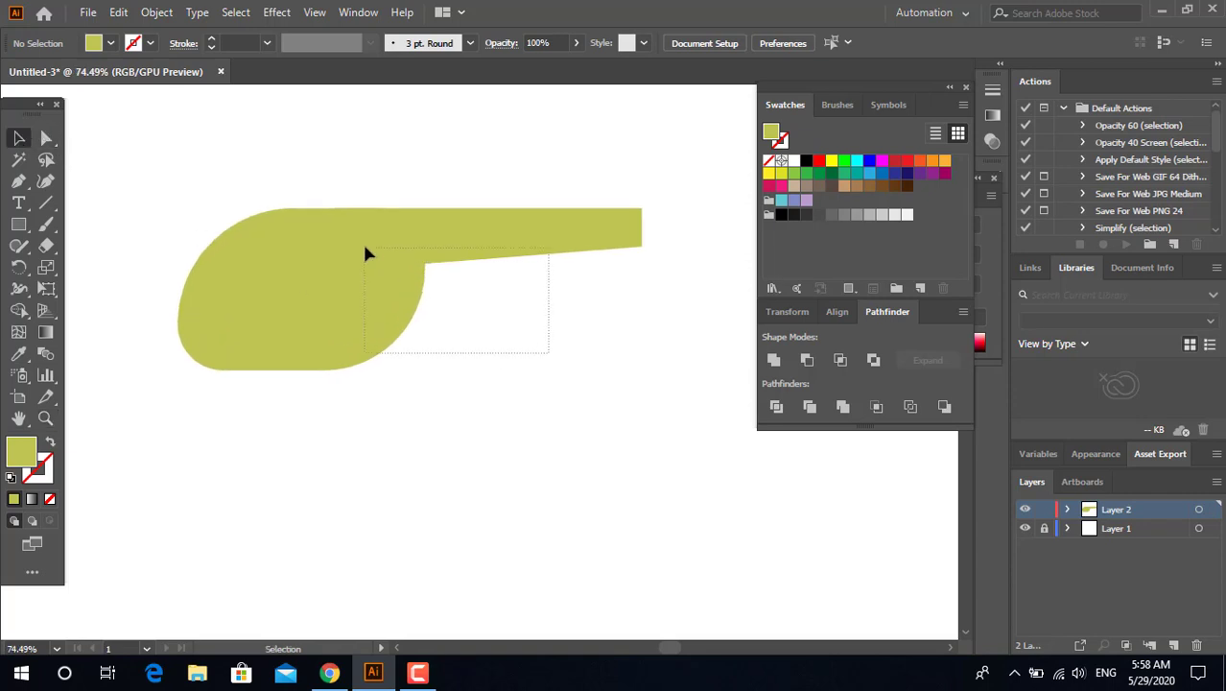
key("ctrl+a")
left_click(777, 360)
left_click_drag(485, 358, 537, 387)
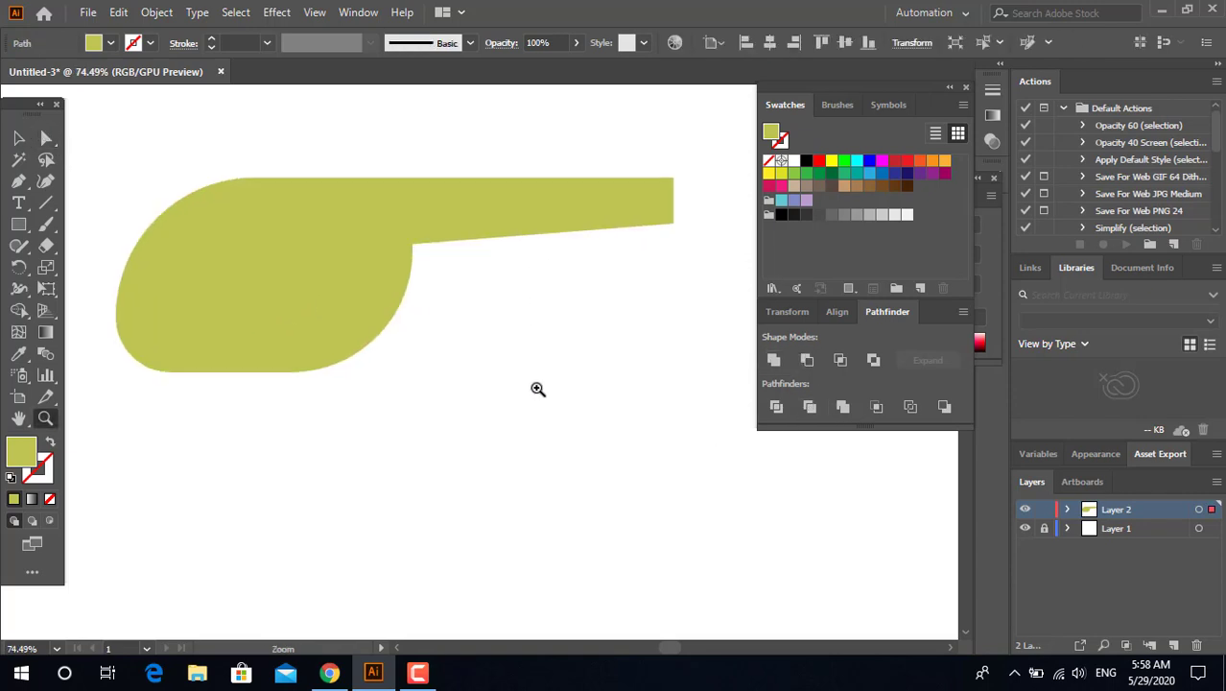
key("a")
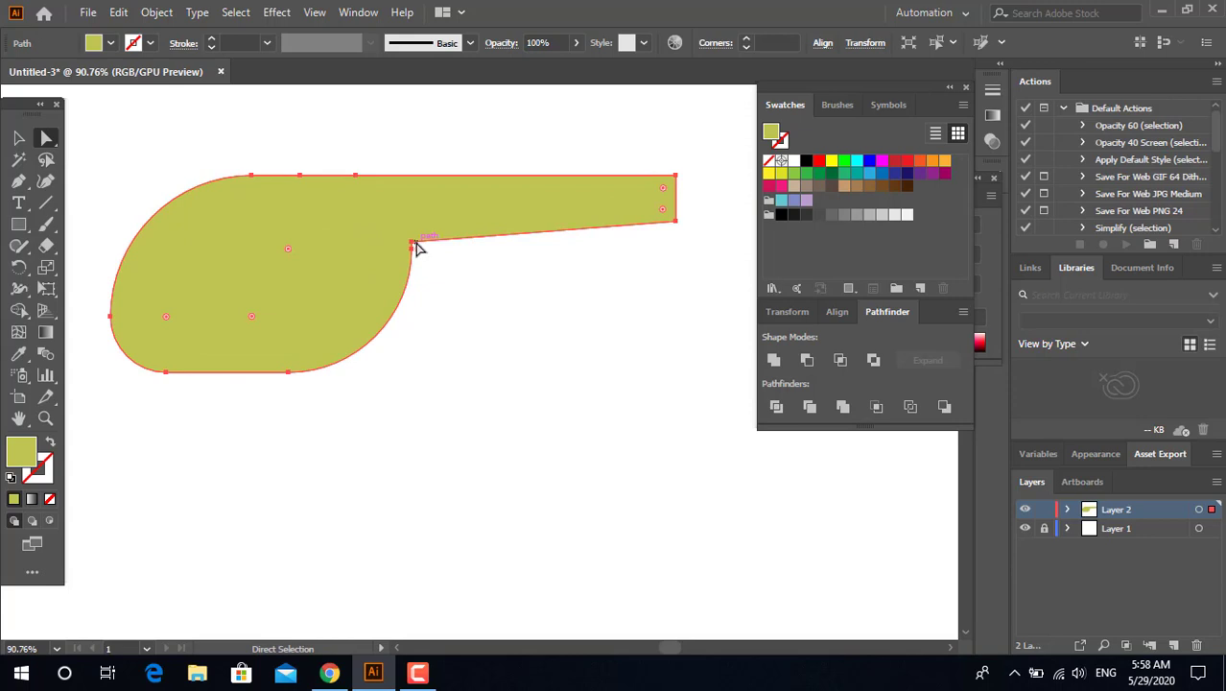
left_click_drag(415, 247, 513, 307)
left_click(488, 317)
Step: Draw a rectangle over the cabin front for the window
key("z")
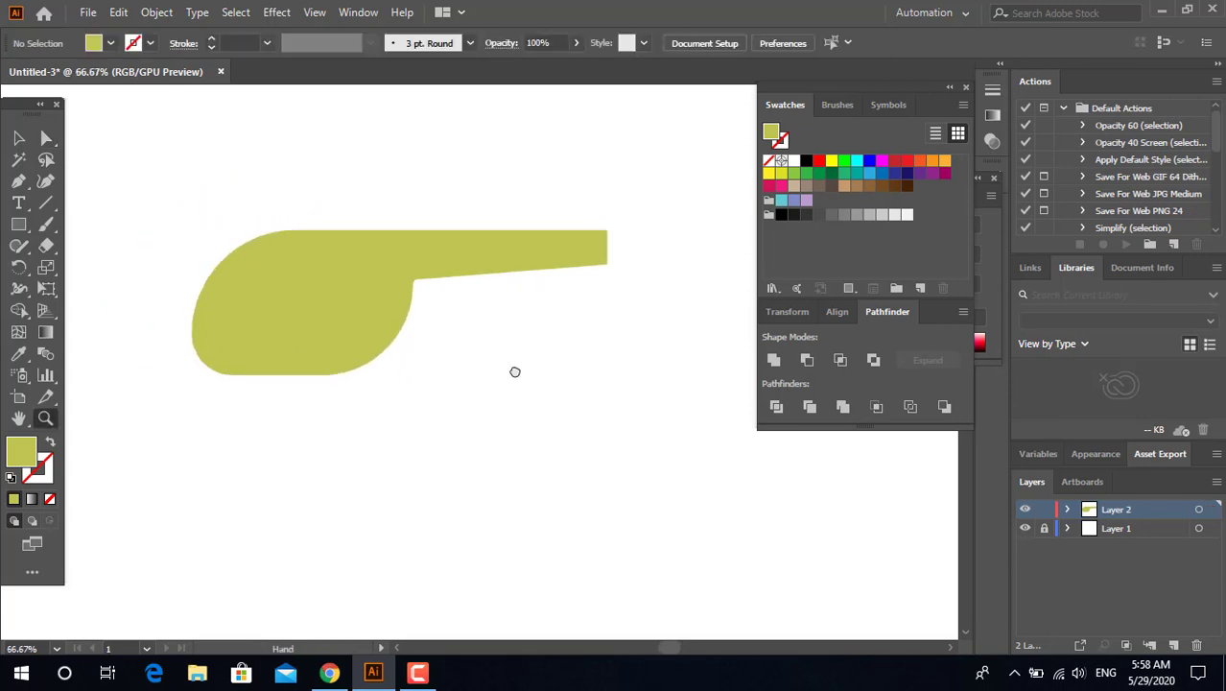
left_click_drag(378, 476, 251, 399)
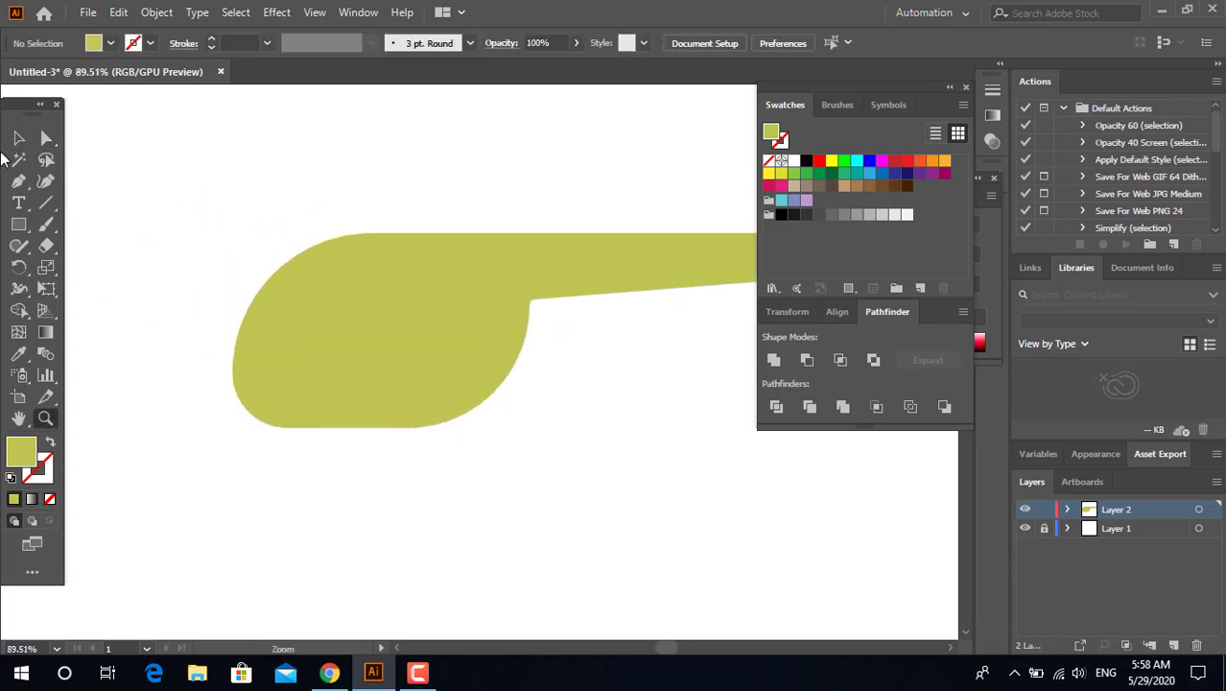
left_click_drag(186, 244, 383, 363)
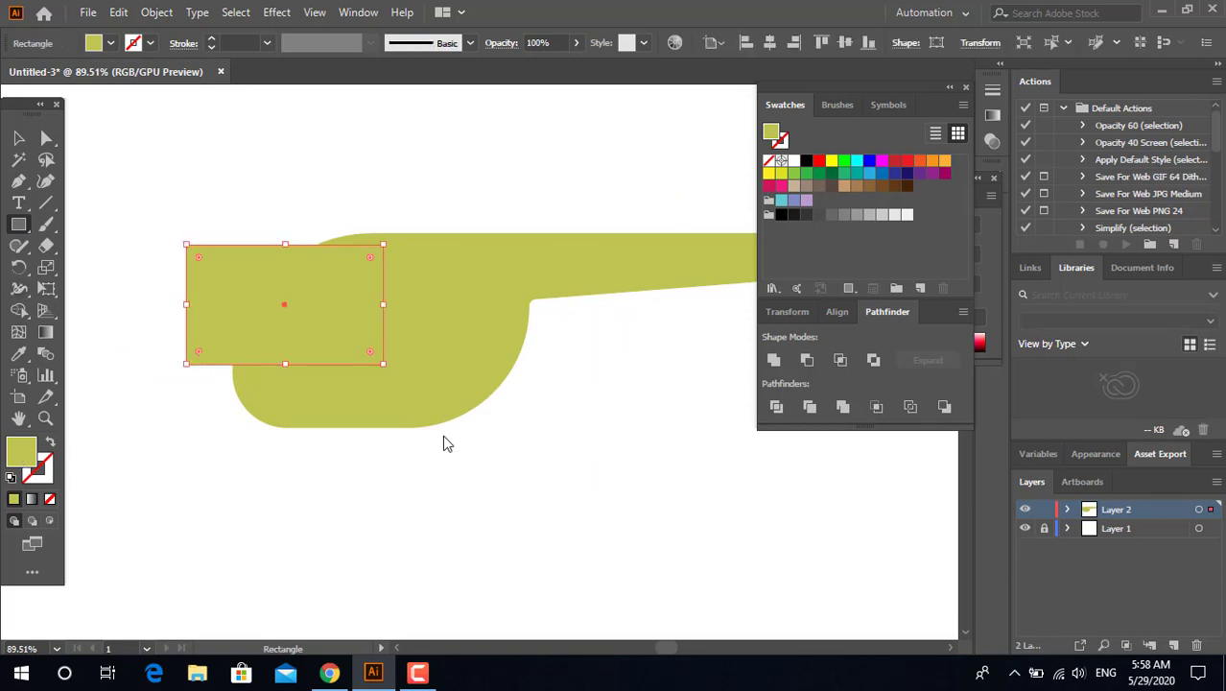
Step: Give the window rectangle a slate-grey 56626D fill
left_click(636, 308)
mouse_move(471, 282)
left_mouse_down()
mouse_move(430, 332)
mouse_move(443, 339)
mouse_move(460, 285)
left_mouse_up()
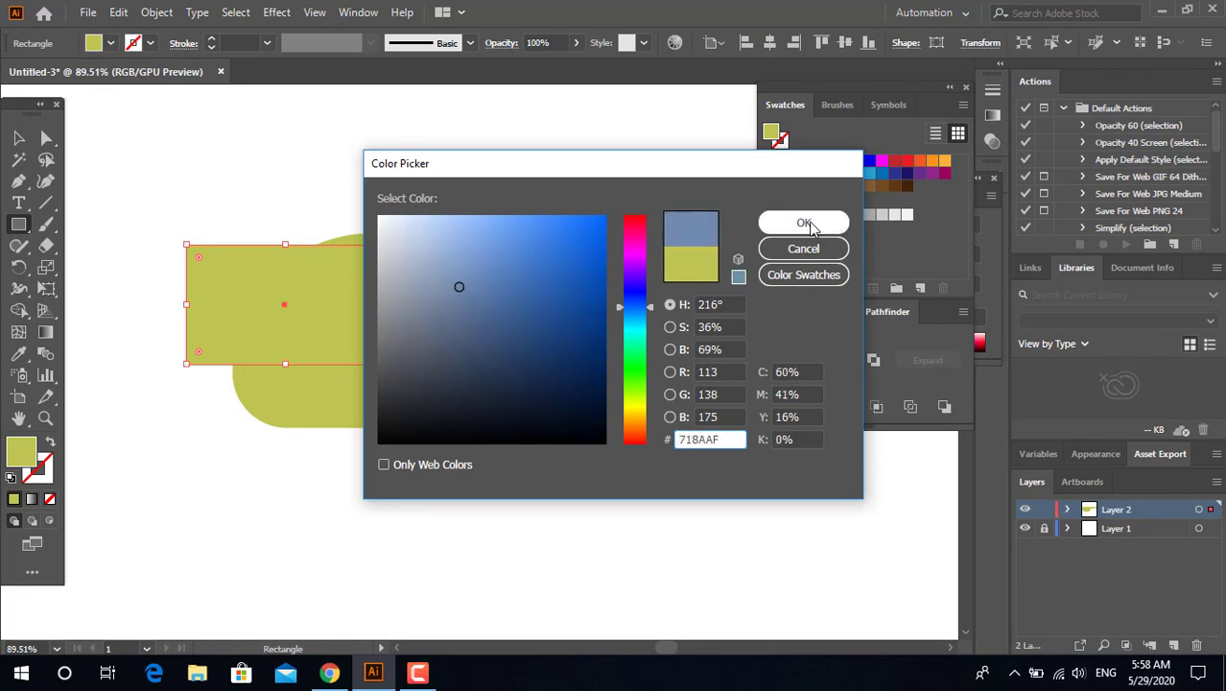
left_click(425, 346)
left_click(637, 311)
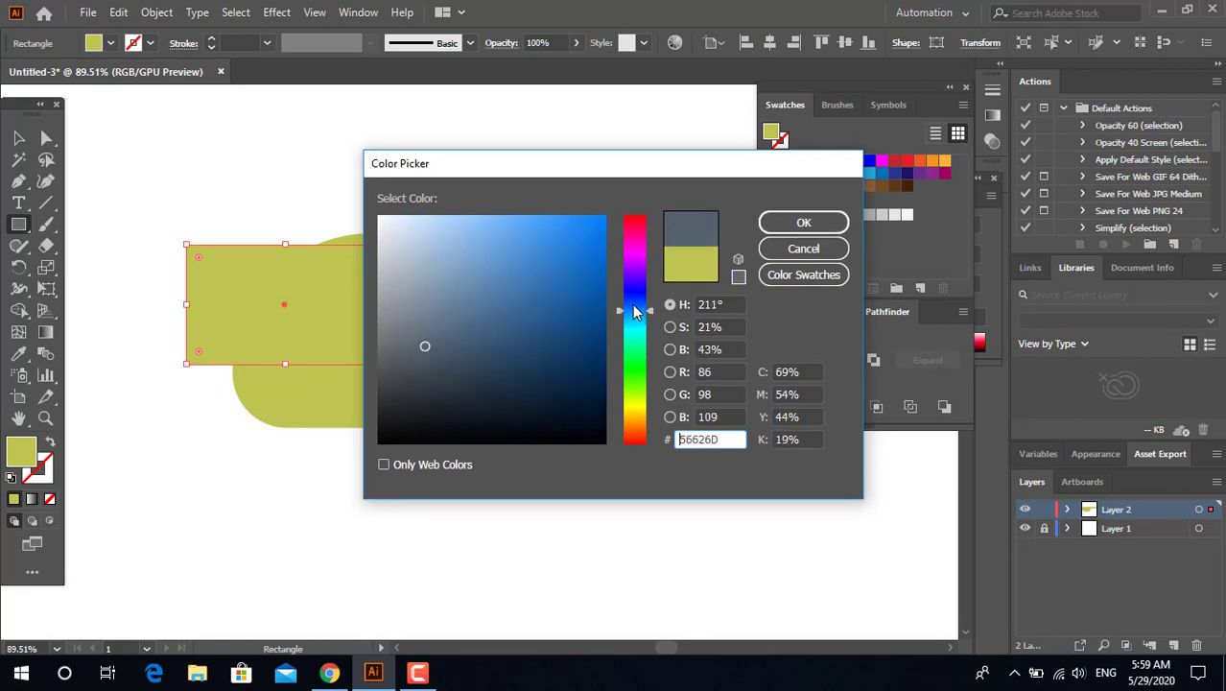
key("Return")
scroll(317, 345, "up", 1)
Step: Slant the window into a parallelogram and round its corners to about 32.75 px
left_click(46, 137)
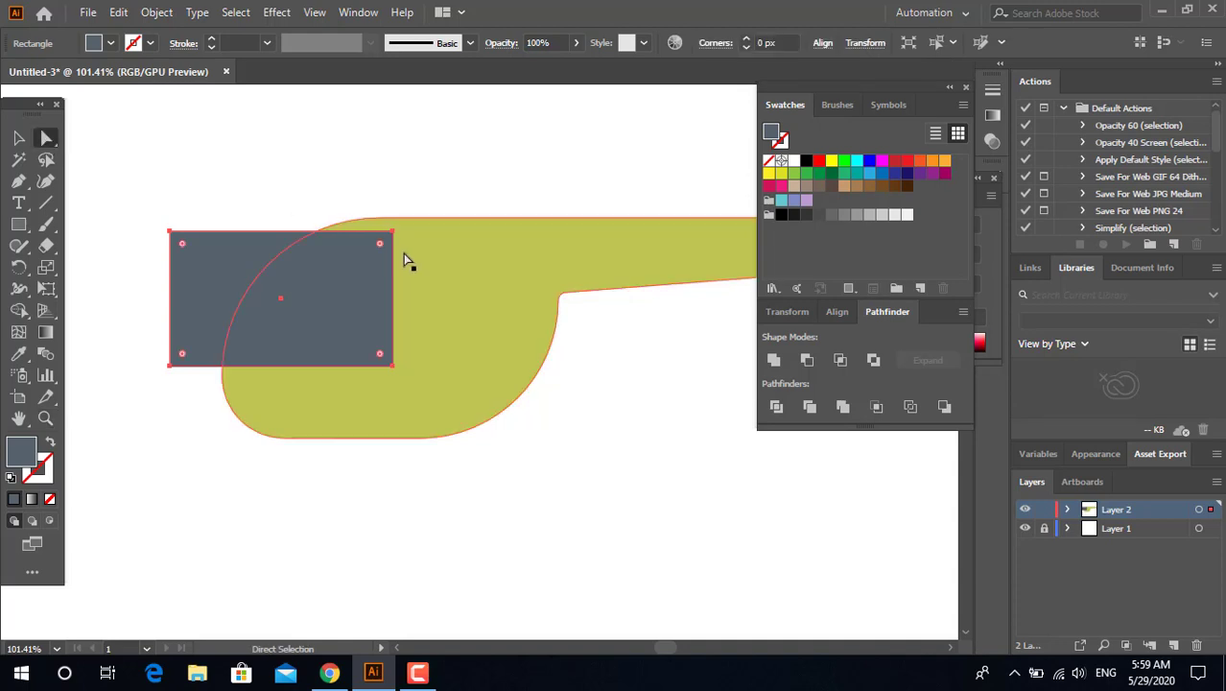
left_click(393, 232)
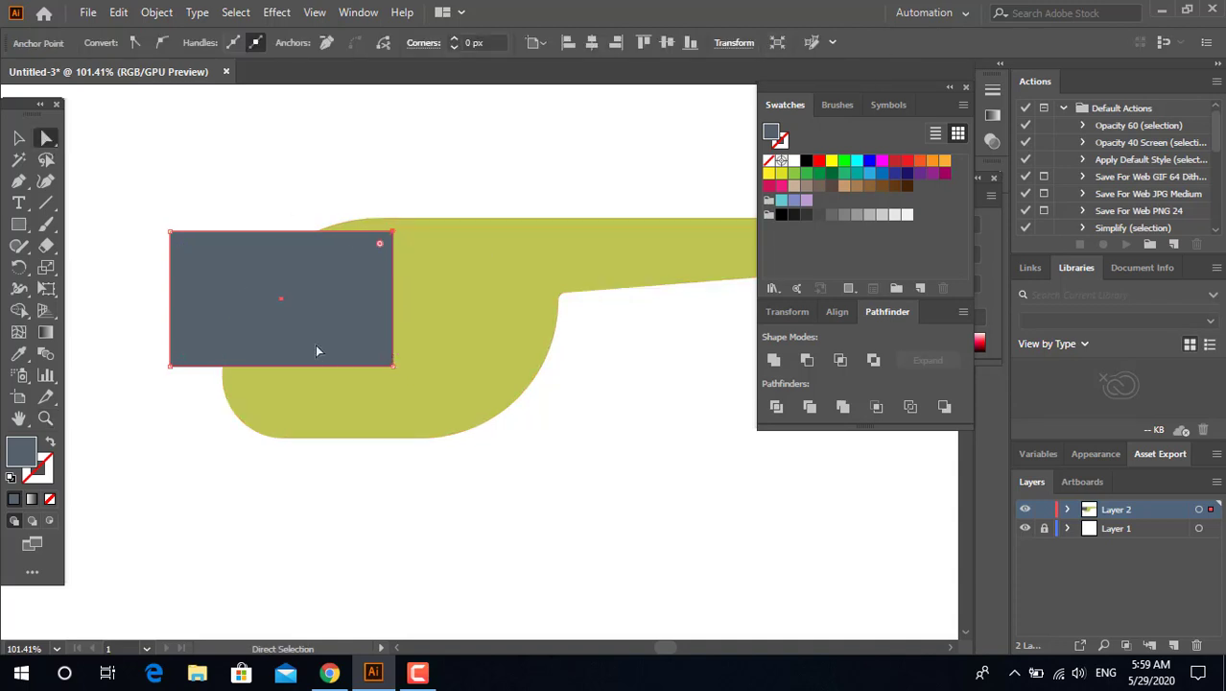
left_click_drag(238, 233, 280, 246)
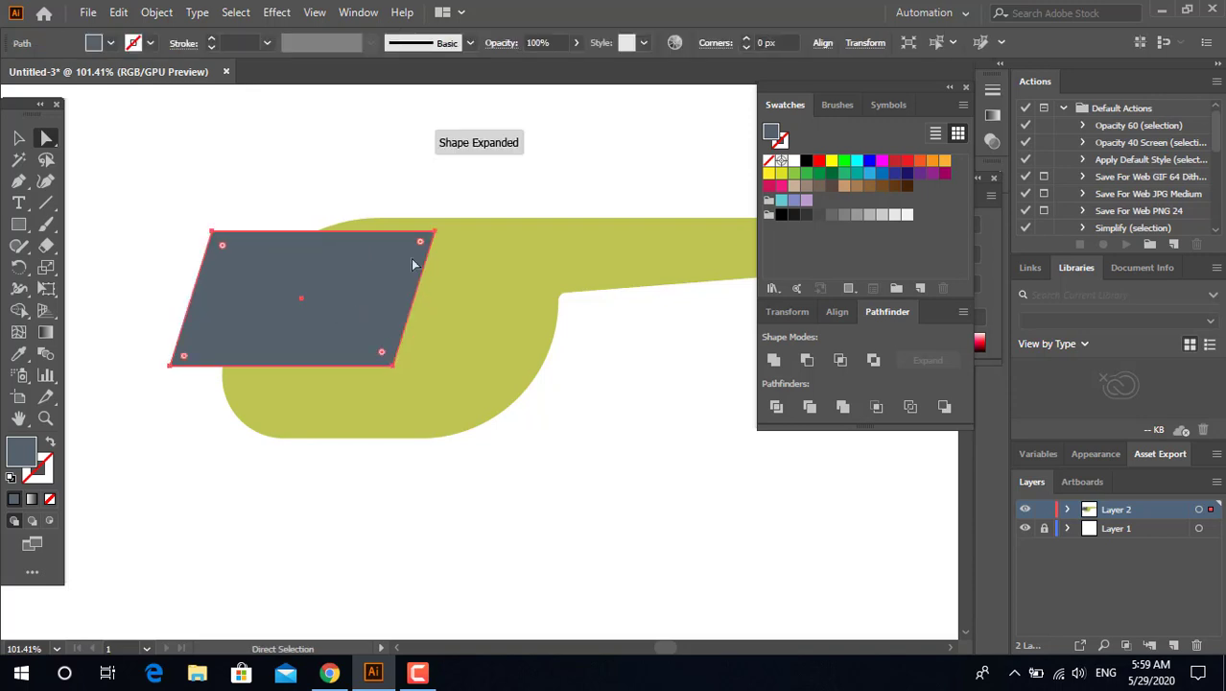
left_click_drag(423, 247, 382, 273)
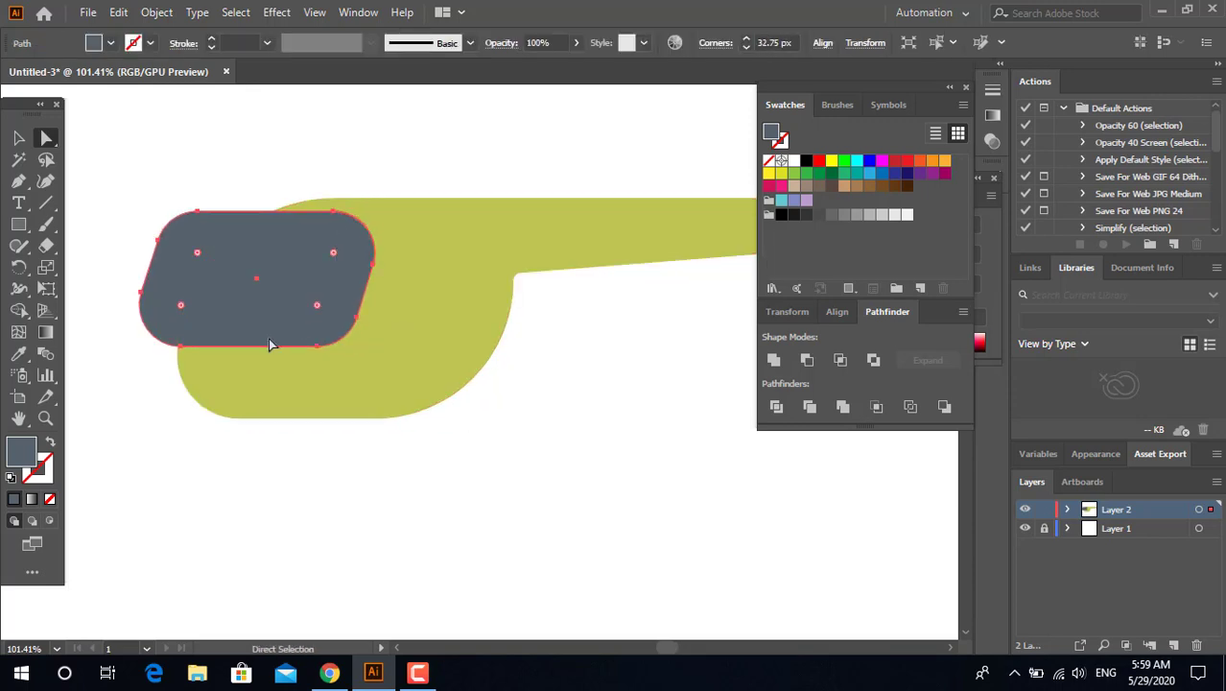
left_click_drag(266, 344, 288, 325)
left_click_drag(380, 403, 380, 403)
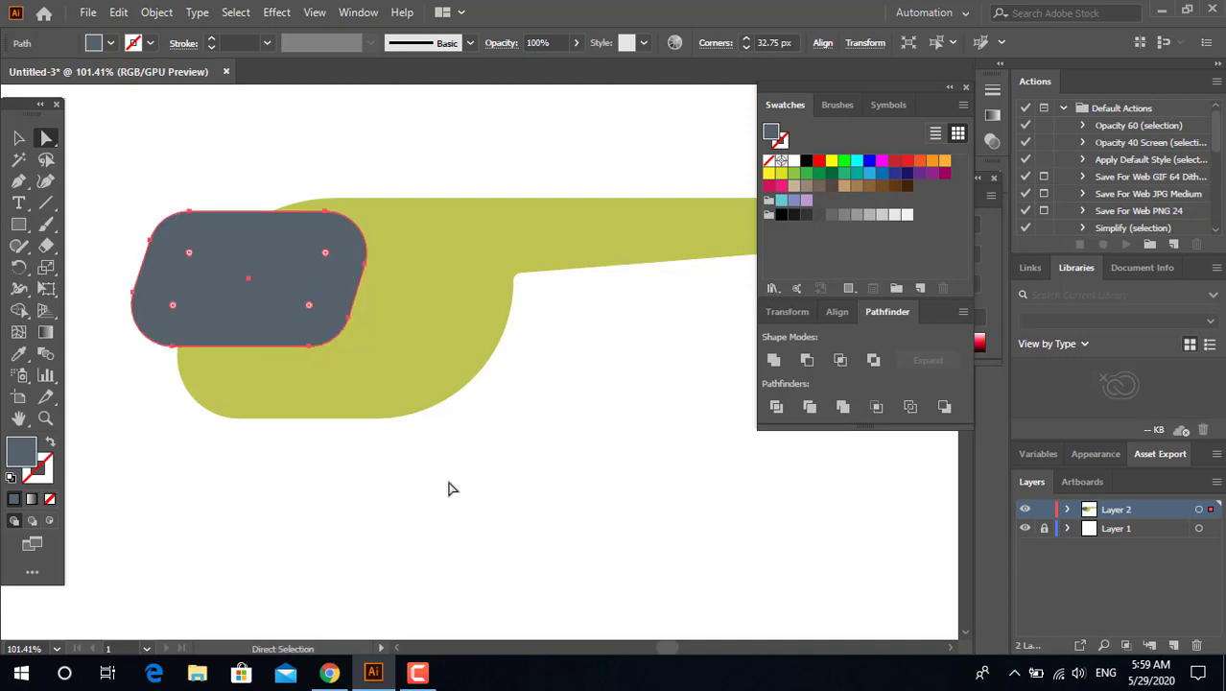
left_click(449, 487)
key("z")
mouse_move(426, 364)
left_mouse_down()
mouse_move(417, 338)
mouse_move(266, 323)
mouse_move(76, 168)
left_mouse_up()
Step: Nudge the grey window slightly left over the body's rounded front
left_click(19, 139)
left_click_drag(391, 333, 378, 334)
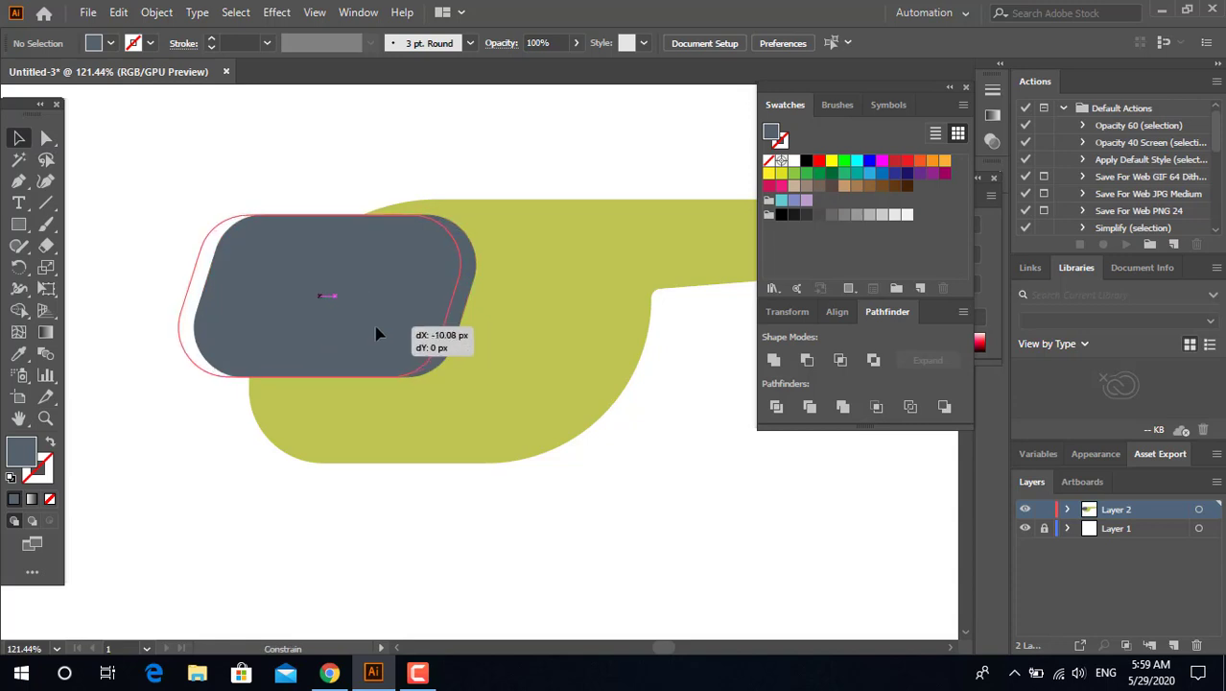
left_click(583, 492)
left_click(320, 287)
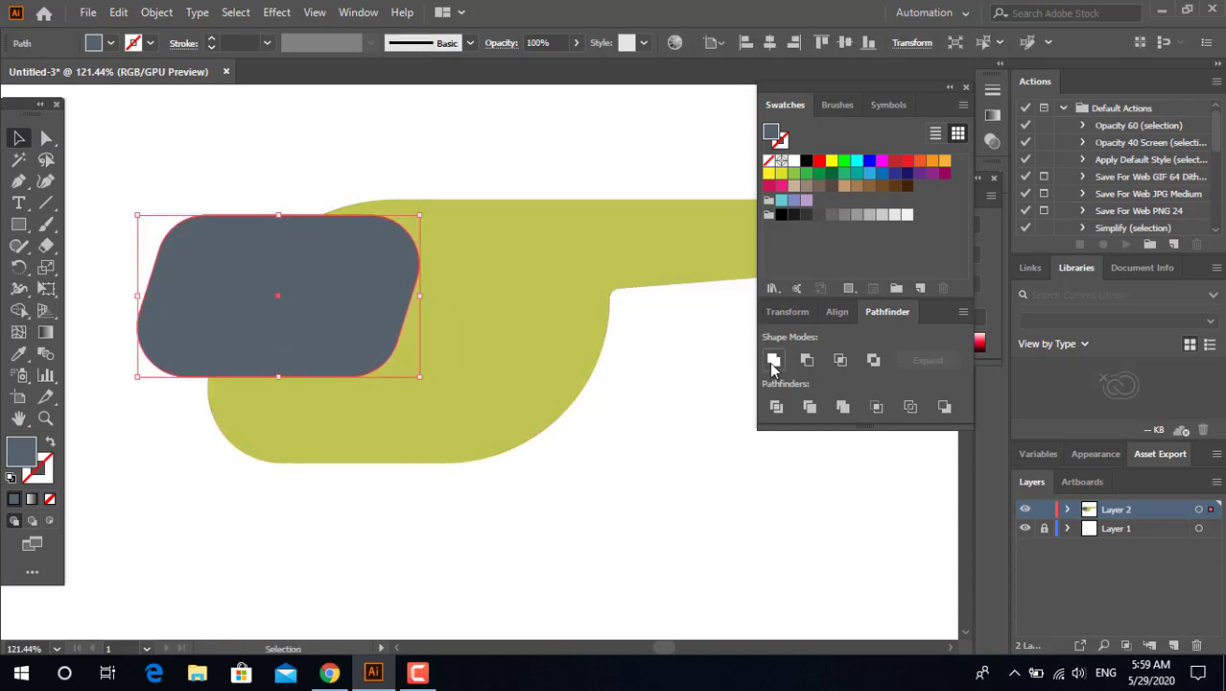
left_click(578, 438)
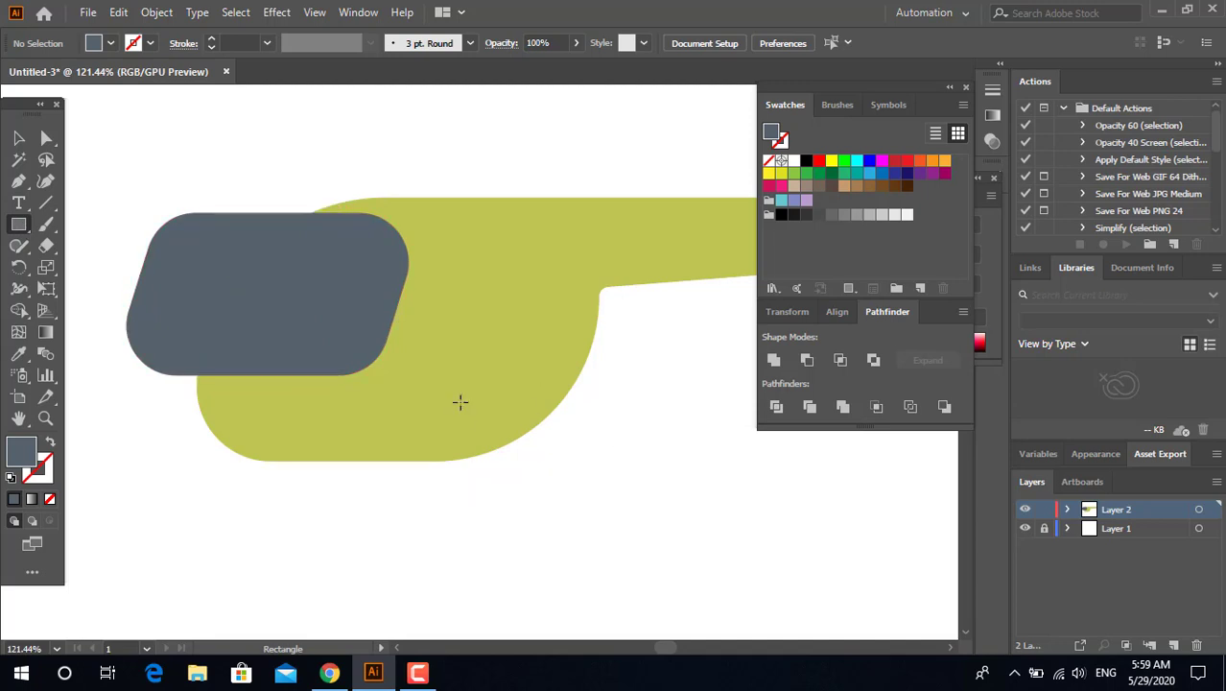
left_click(19, 139)
Step: Try a narrower duplicate of the window, then undo it, keeping one window
left_click_drag(263, 290, 468, 319)
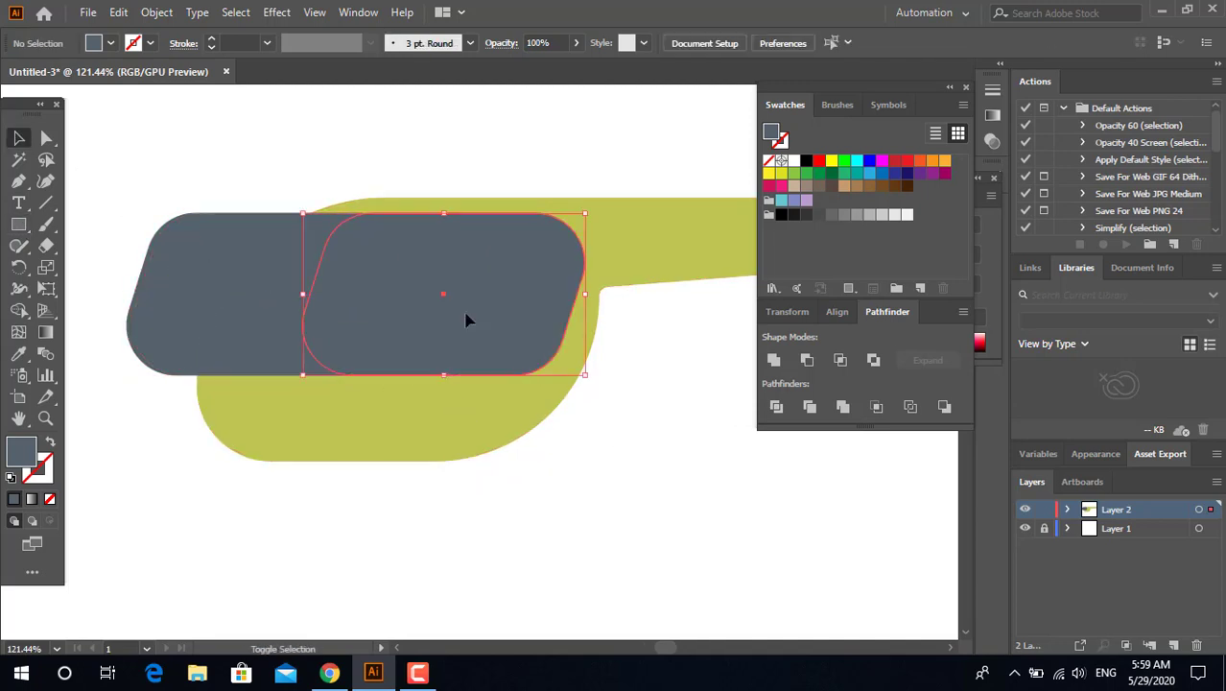
left_click_drag(589, 298, 531, 298)
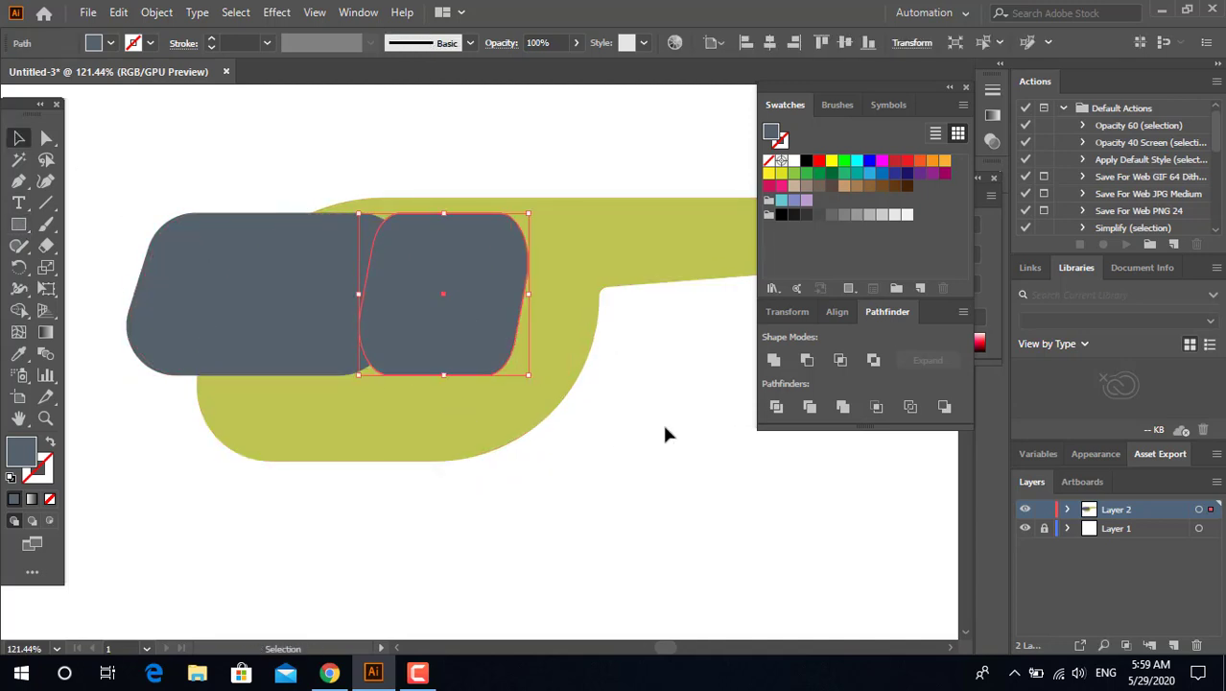
left_click(45, 138)
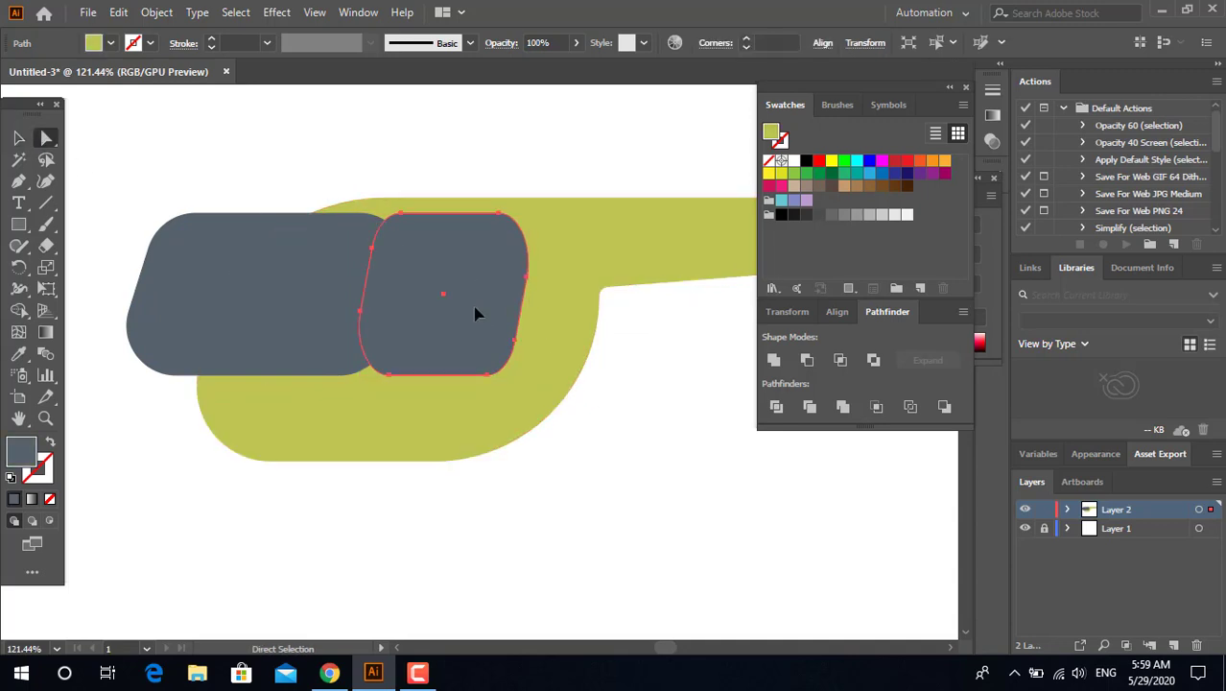
key("ctrl+z")
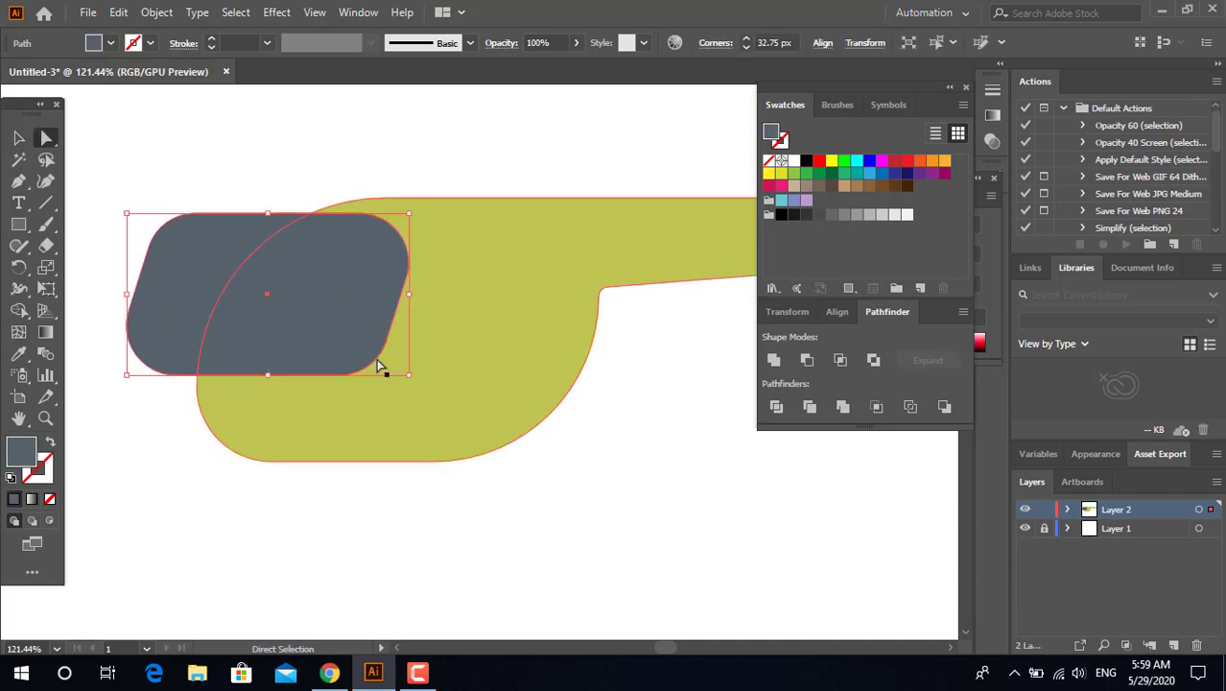
left_click(288, 287)
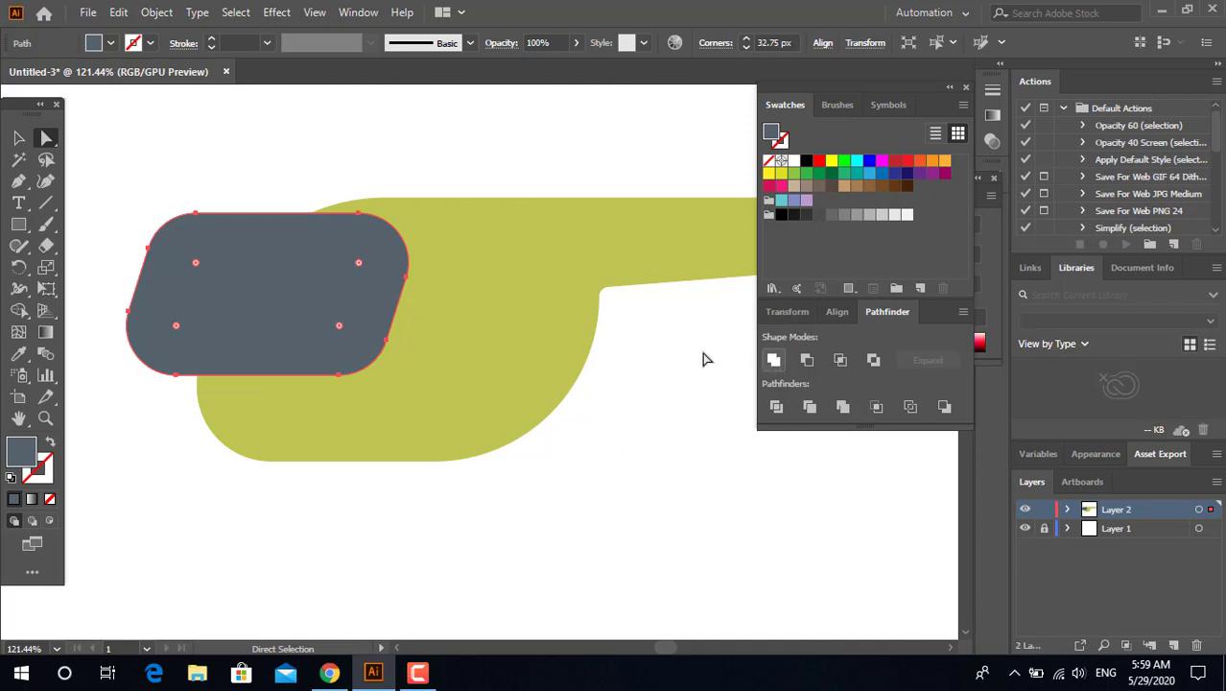
left_click(19, 138)
left_click(698, 523)
left_click_drag(644, 472, 643, 460)
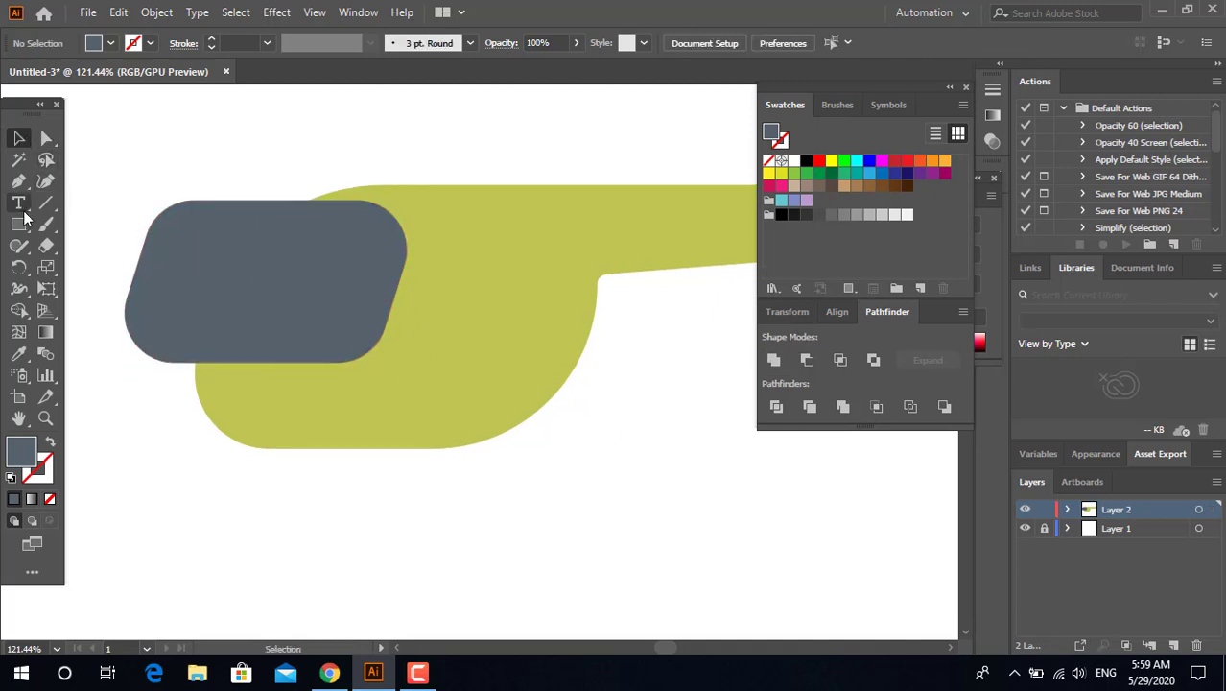
Step: Divide the body and window with Pathfinder and delete the grey piece outside
left_click(447, 349)
left_click(324, 310, "shift")
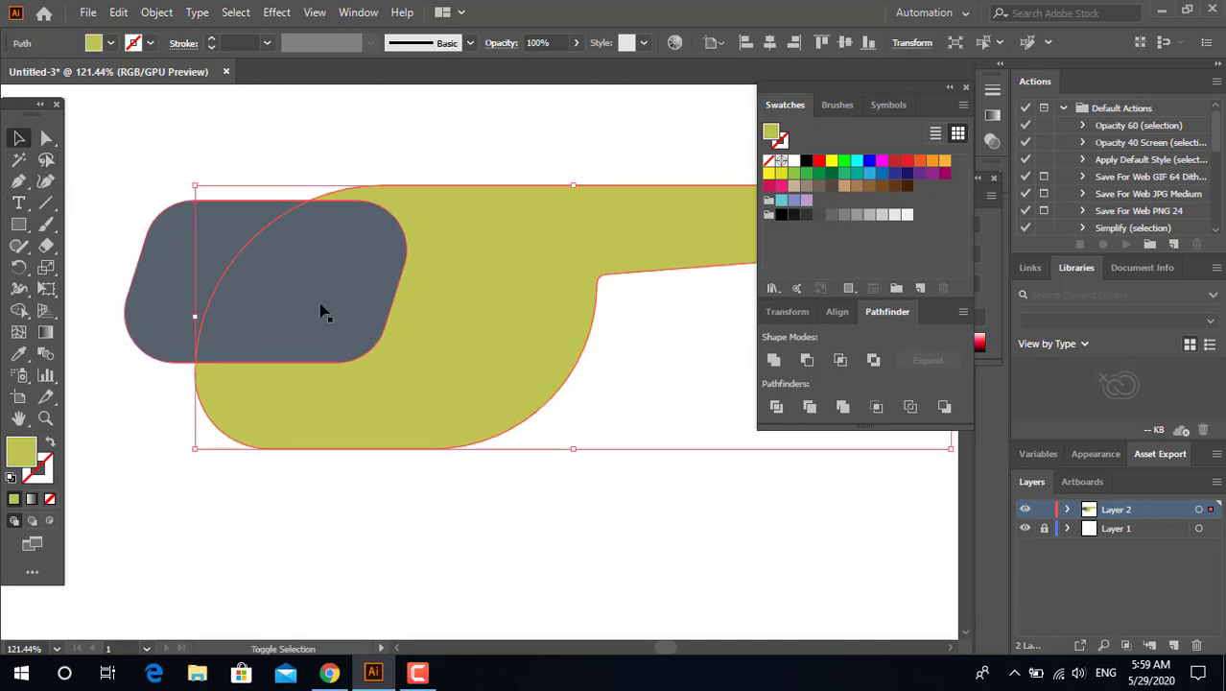
left_click(778, 406)
double_click(184, 276)
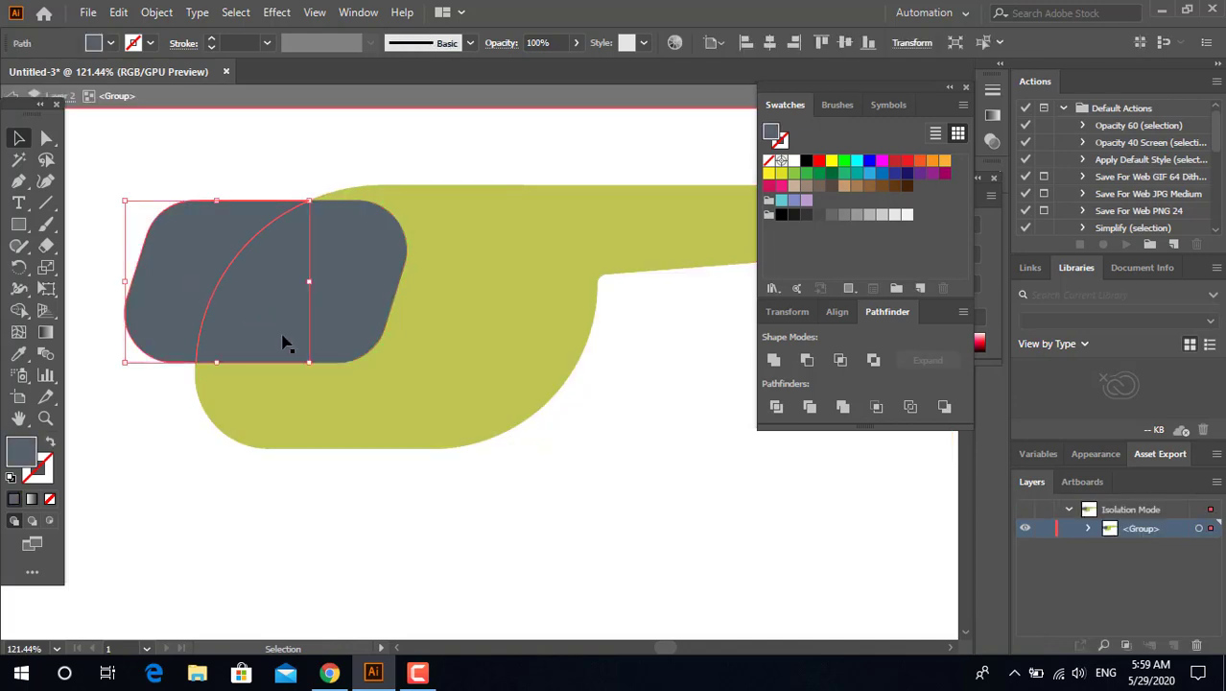
key("Delete")
key("Escape")
Step: Undo an accidental deletion and recheck the pieces inside the divided group
left_click(480, 393)
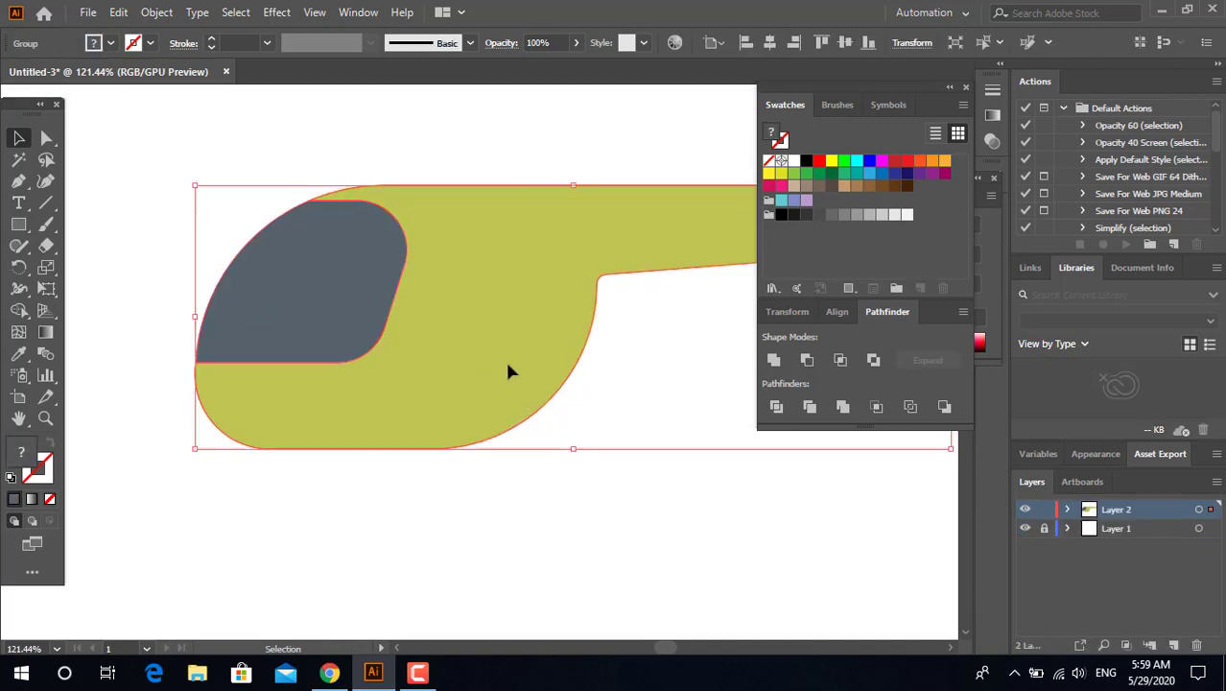
key("Delete")
key("ctrl+z")
double_click(455, 361)
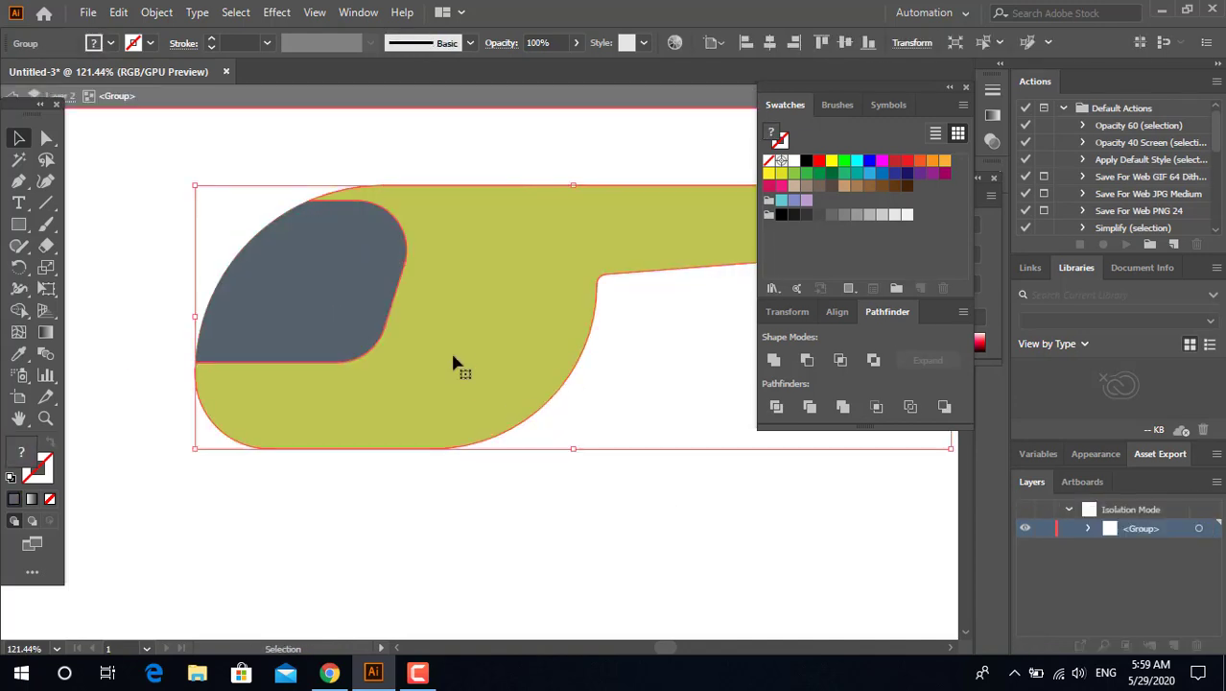
double_click(488, 346)
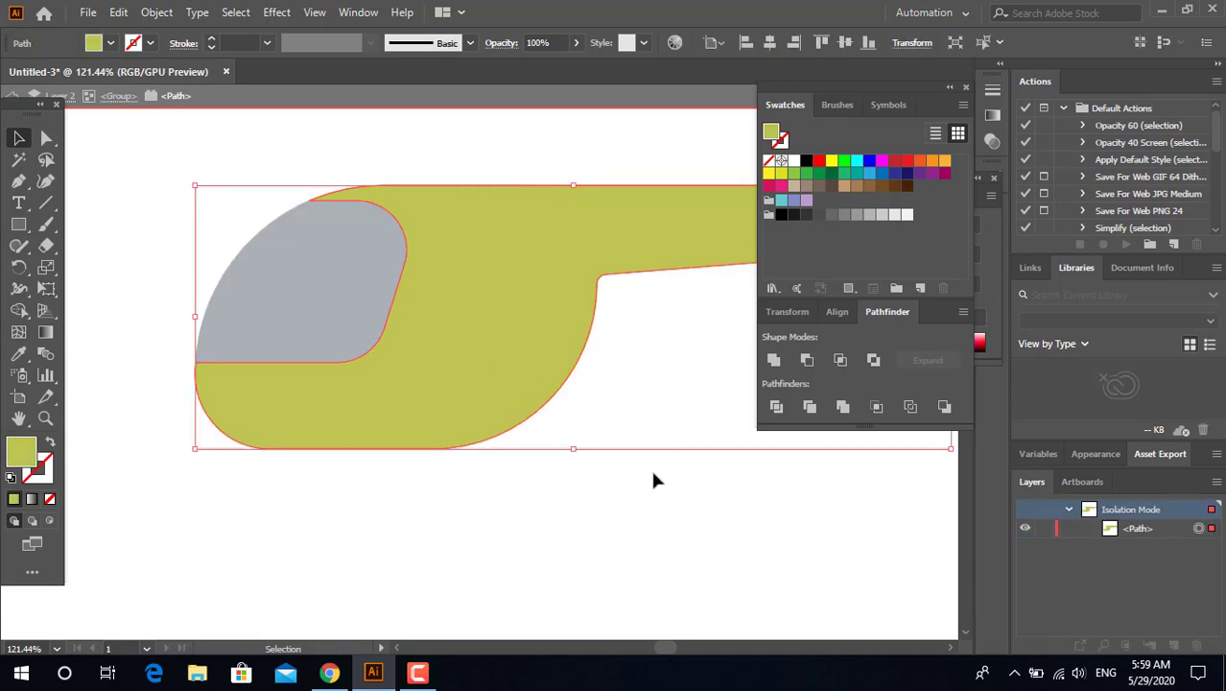
key("Escape")
key("Escape")
scroll(658, 487, "up", 2)
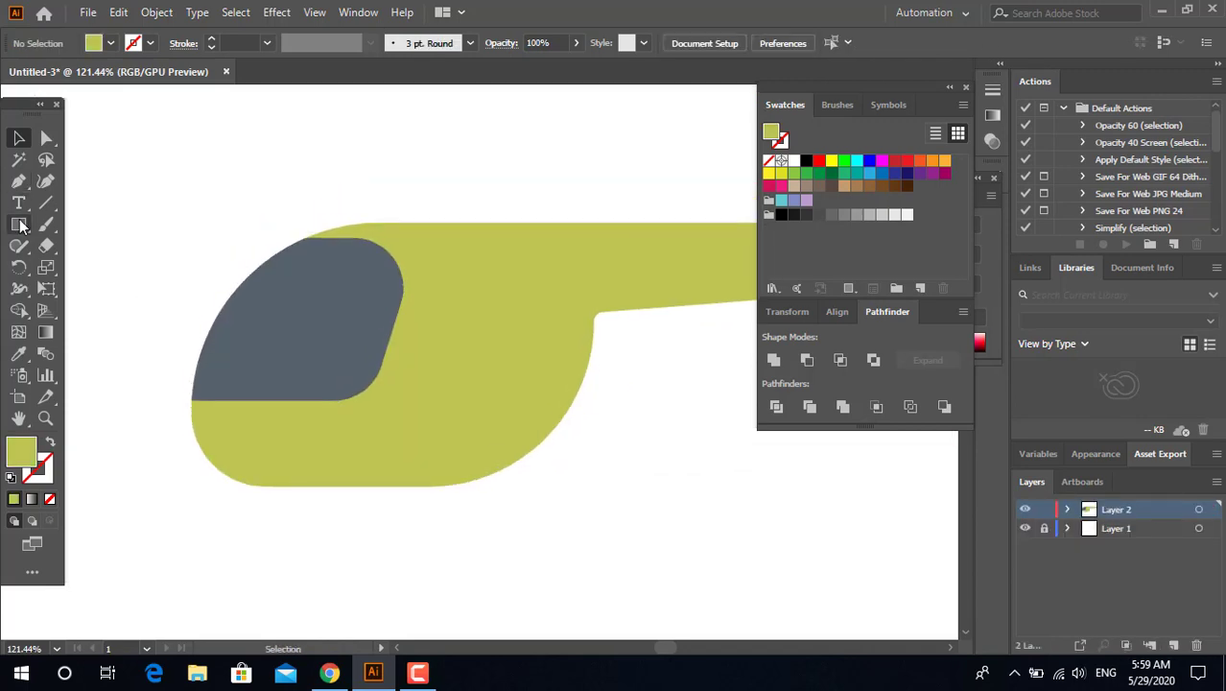
Step: Draw a second window rectangle with the slate grey eyedropped from the first
left_click_drag(307, 236, 415, 400)
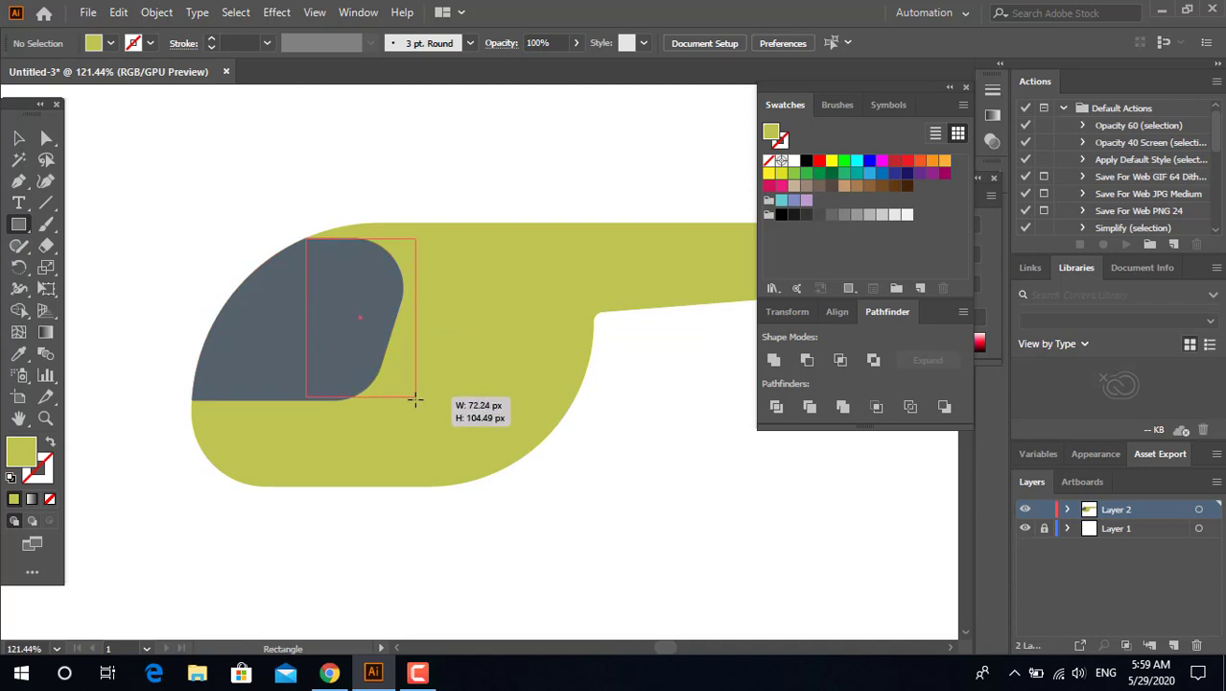
left_click(19, 332)
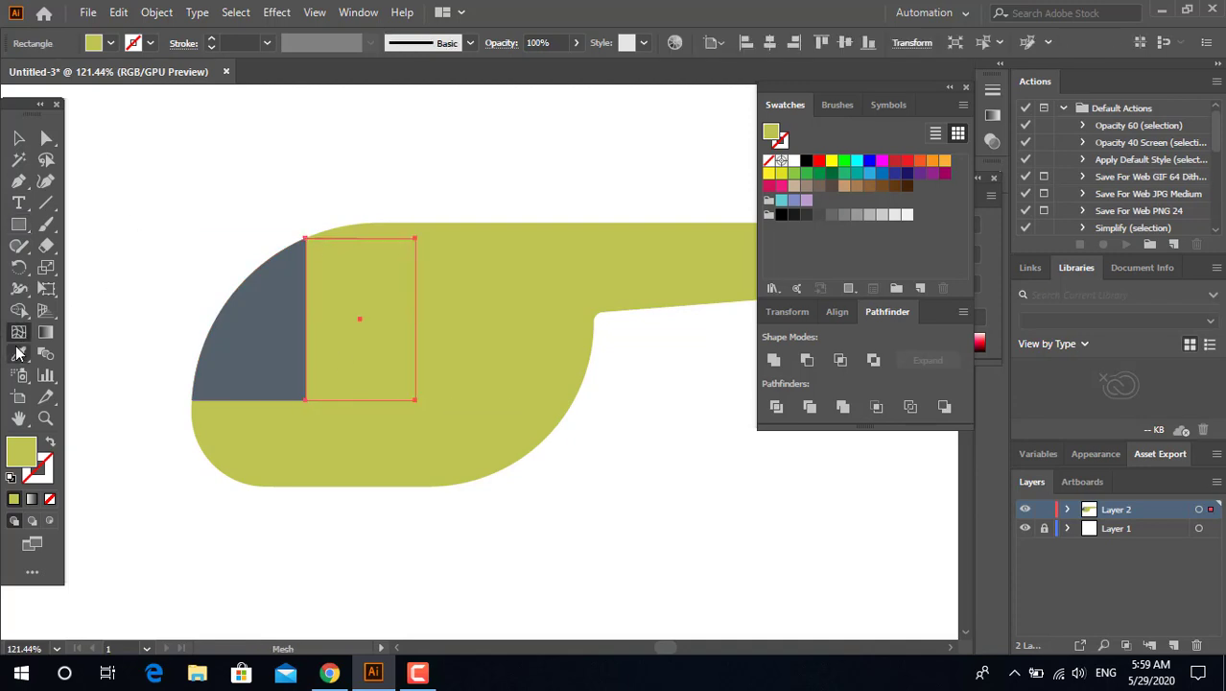
left_click(297, 343)
left_click(47, 138)
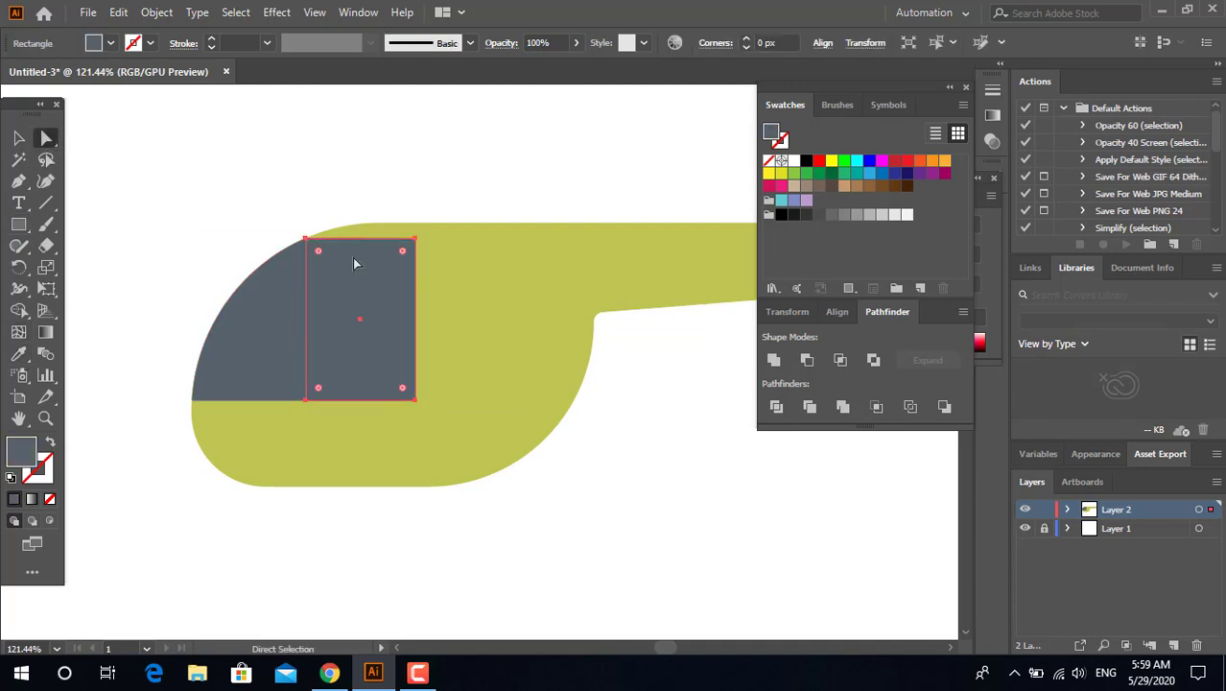
left_click(313, 240)
left_click(414, 245)
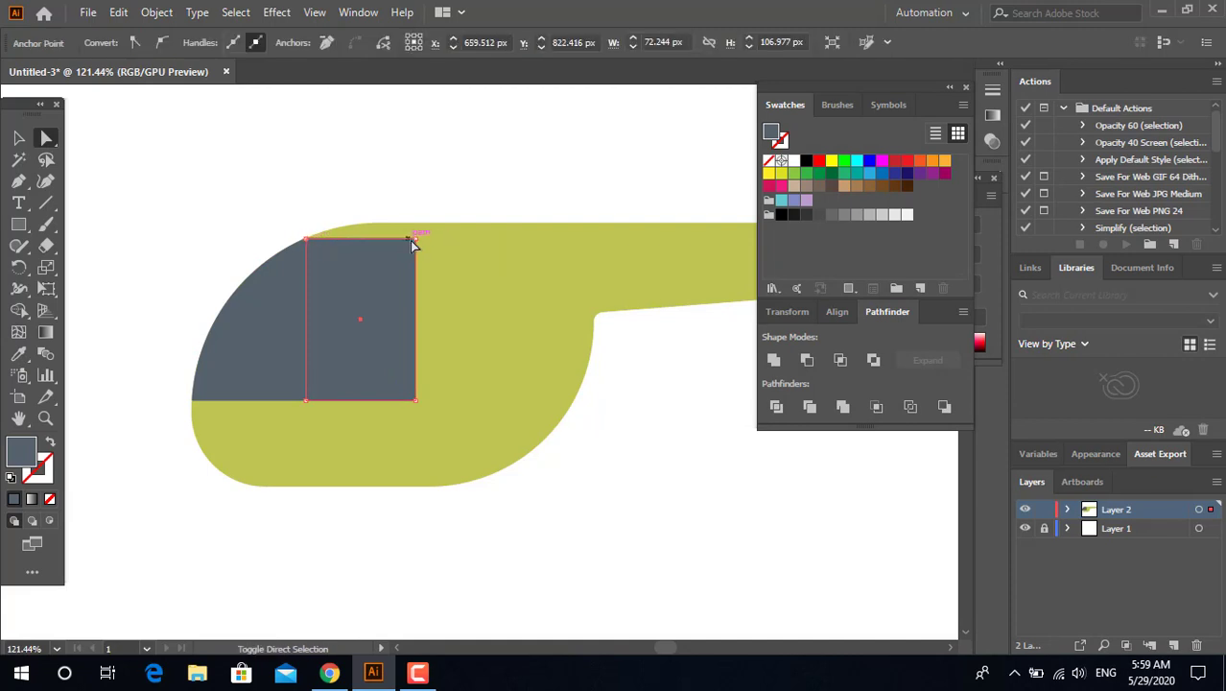
Step: Slant the second window into a parallelogram, round its corners, and position it
left_click_drag(414, 245, 422, 248)
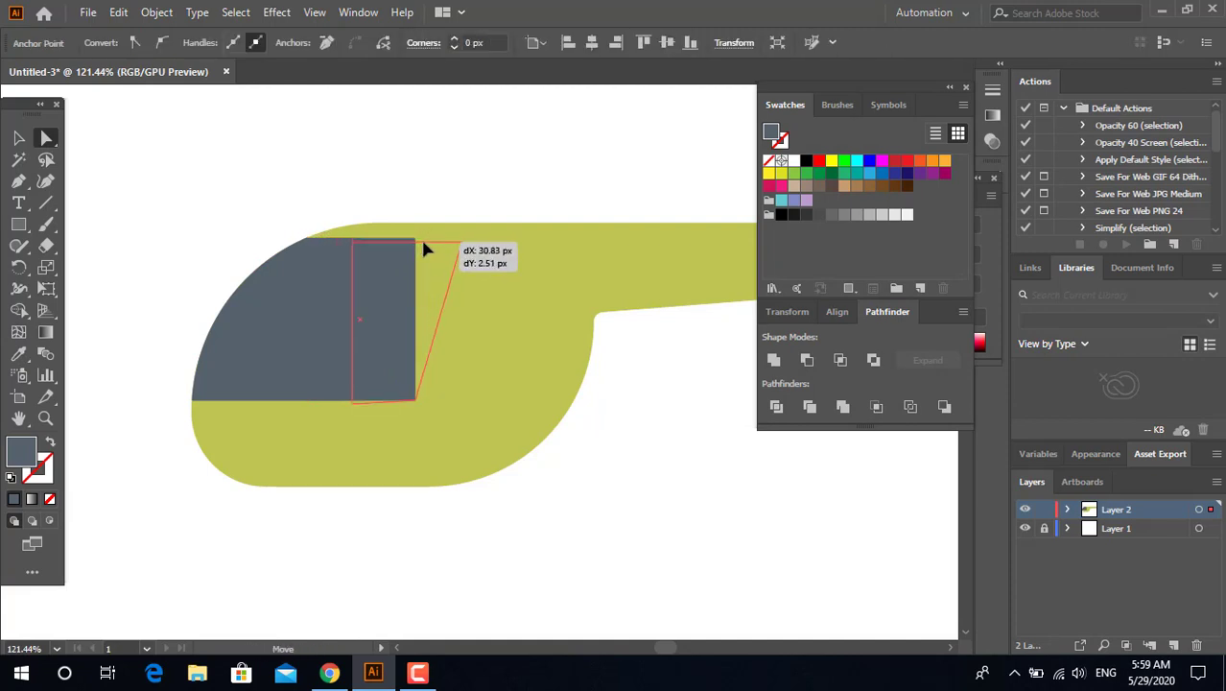
left_click(307, 239)
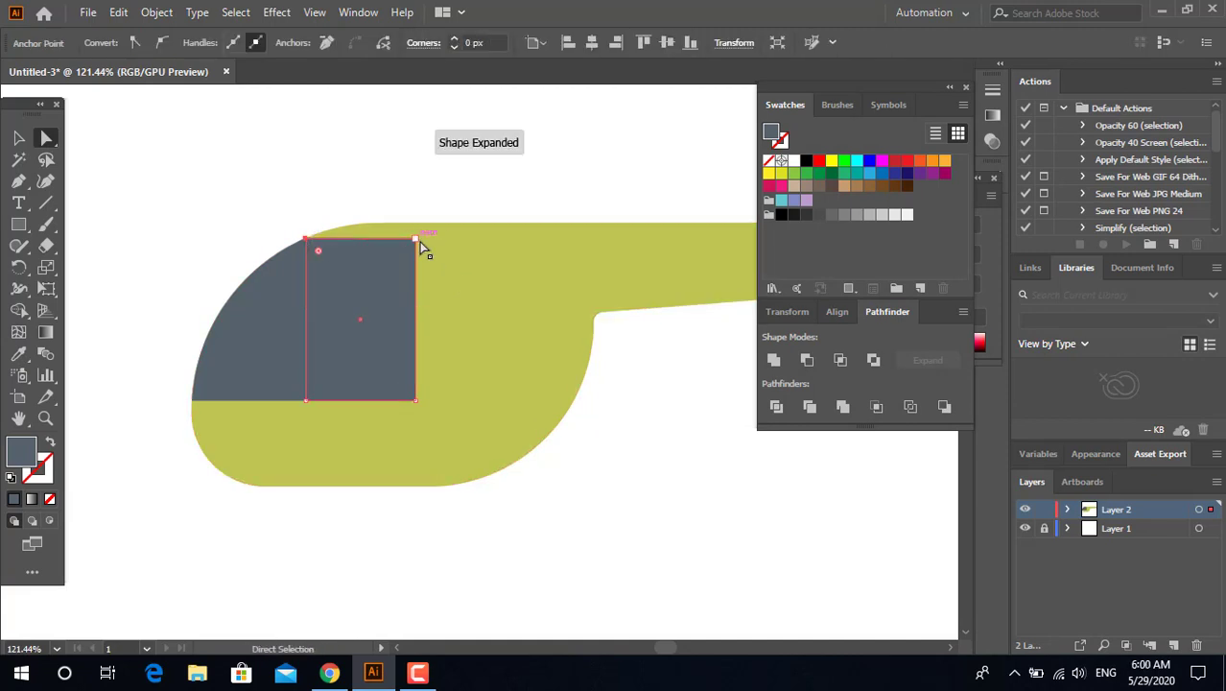
left_click_drag(364, 238, 418, 238)
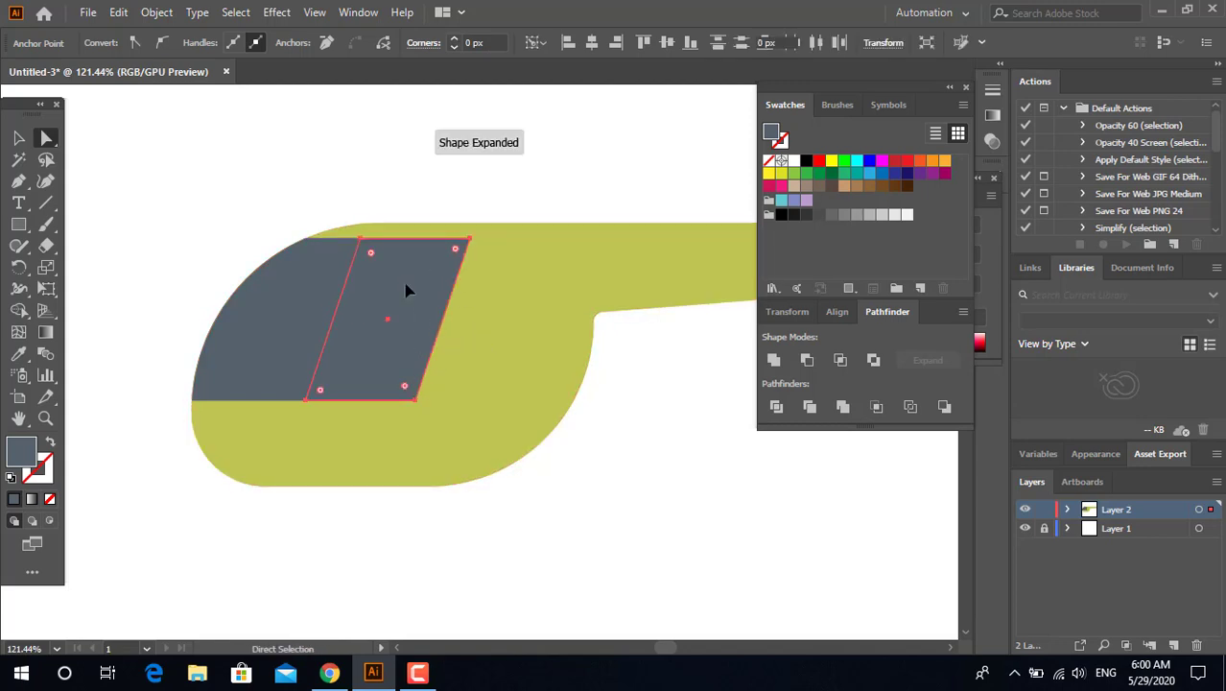
mouse_move(370, 252)
left_mouse_down()
mouse_move(370, 288)
mouse_move(511, 346)
mouse_move(496, 341)
left_mouse_up()
key("z")
left_click_drag(566, 364, 325, 357)
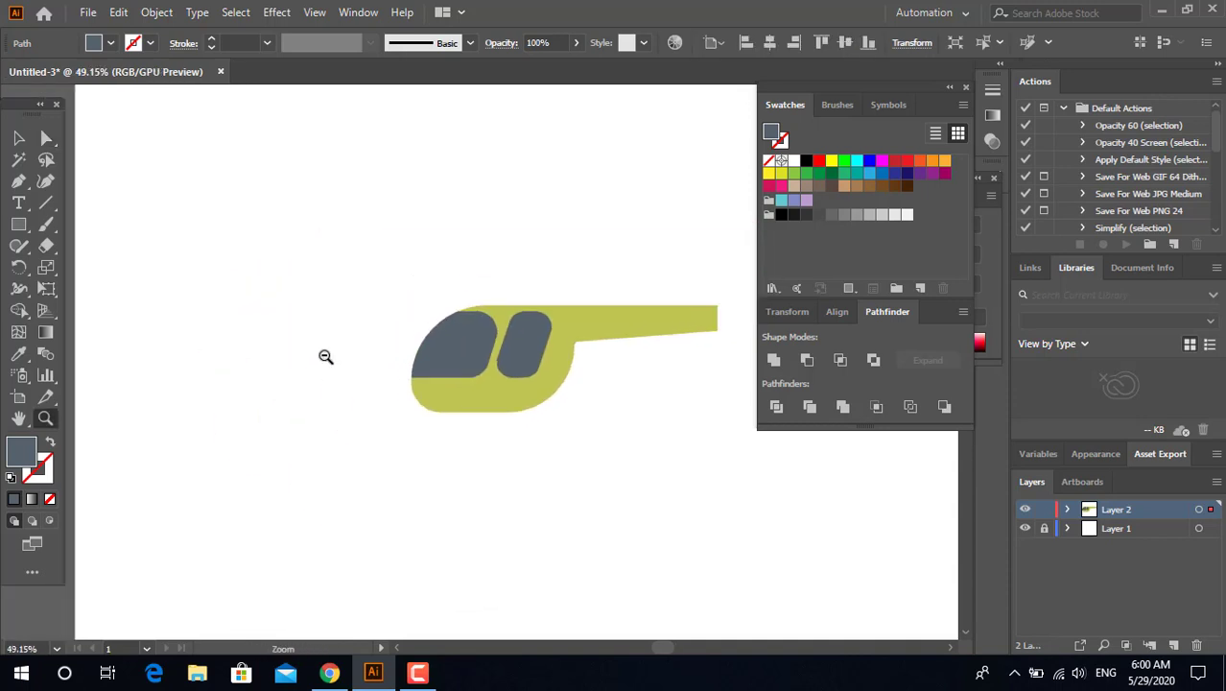
Step: Zoom in on the cockpit and draw a rectangle along the body's lower front
left_click(479, 321)
key("v")
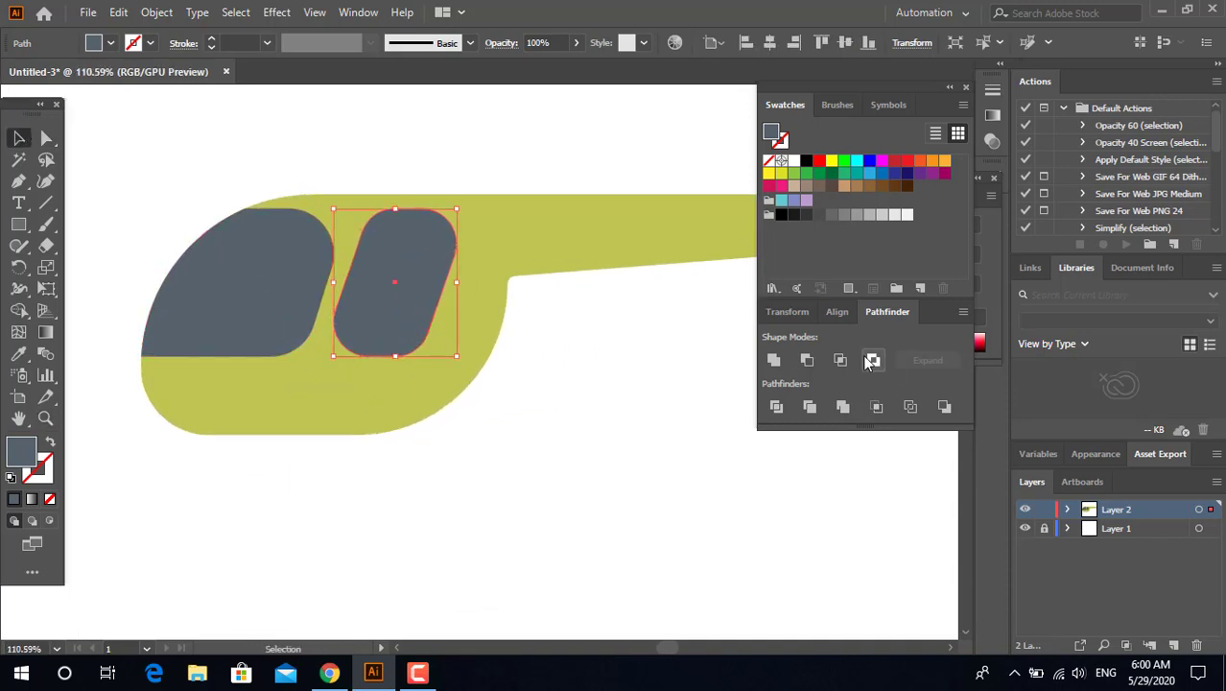
key("z")
mouse_move(652, 411)
left_mouse_down()
mouse_move(438, 324)
mouse_move(238, 356)
mouse_move(321, 402)
mouse_move(305, 391)
left_mouse_up()
left_click_drag(165, 304, 410, 384)
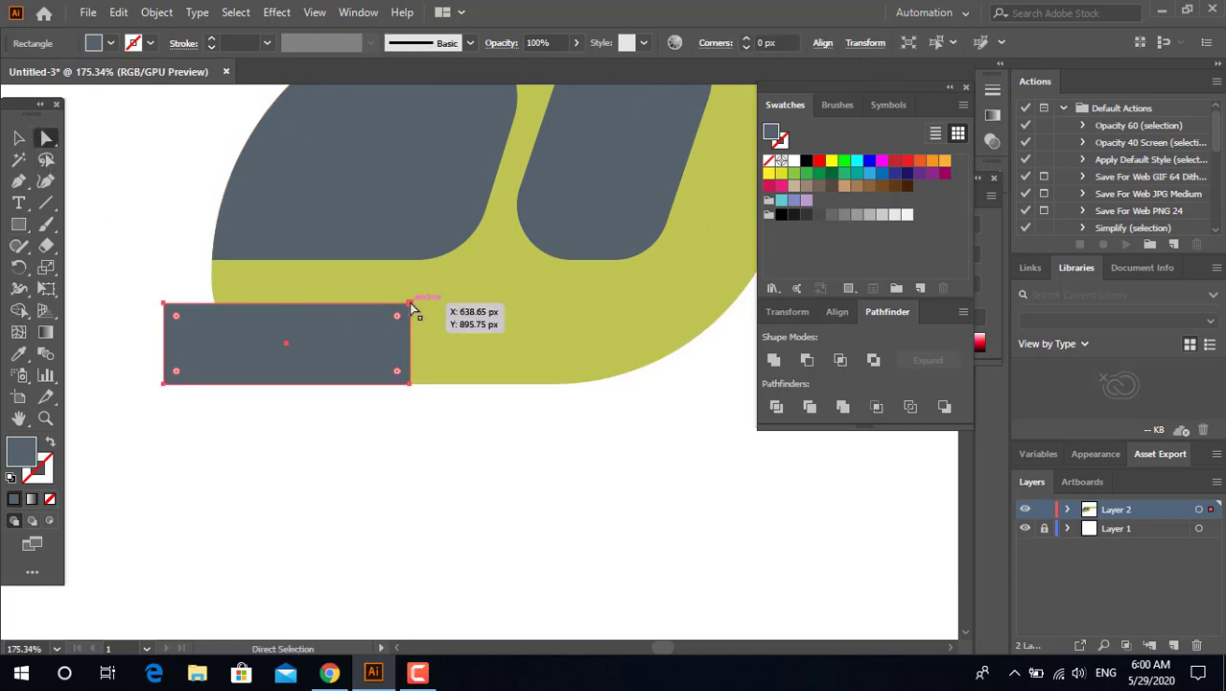
Step: Slant the grey strip's front edge and fully round its rear end
key("a")
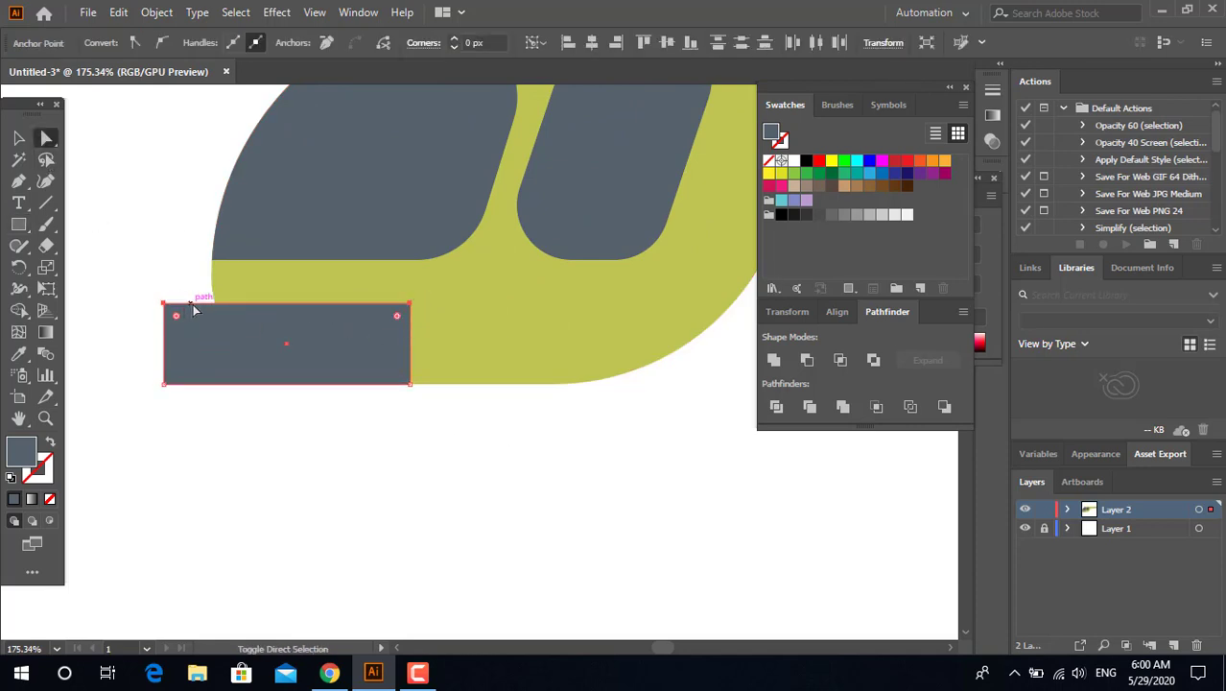
left_click_drag(209, 305, 241, 314)
left_click(409, 340)
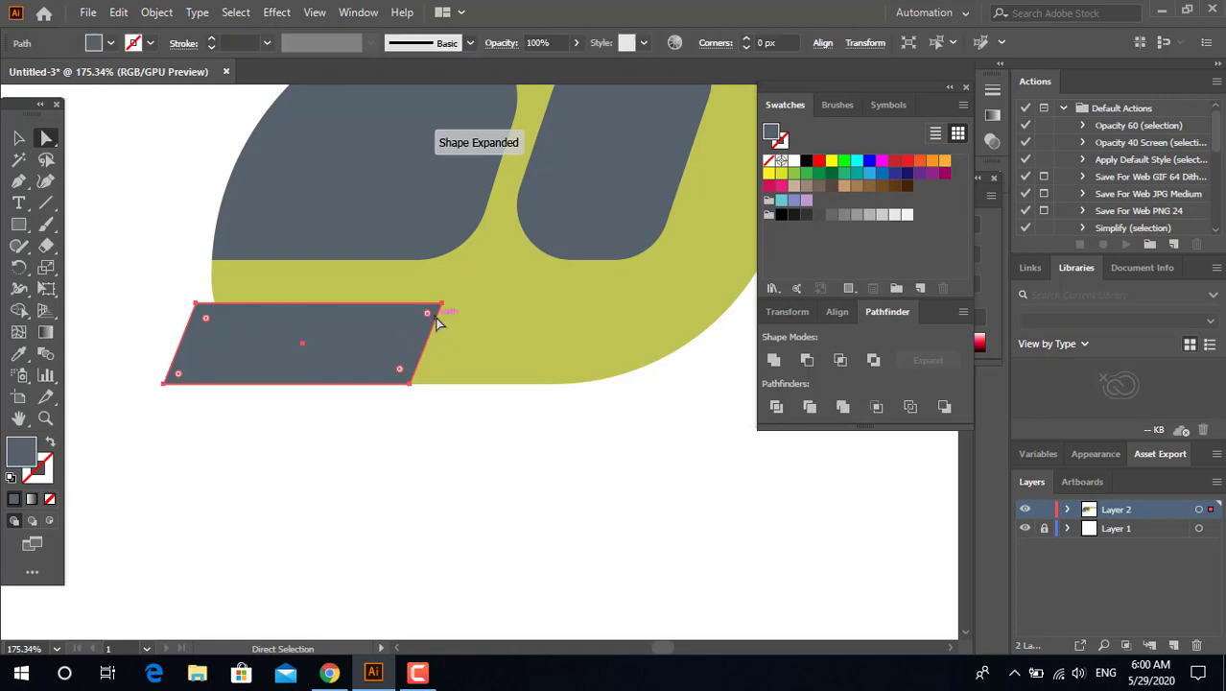
left_click(439, 307)
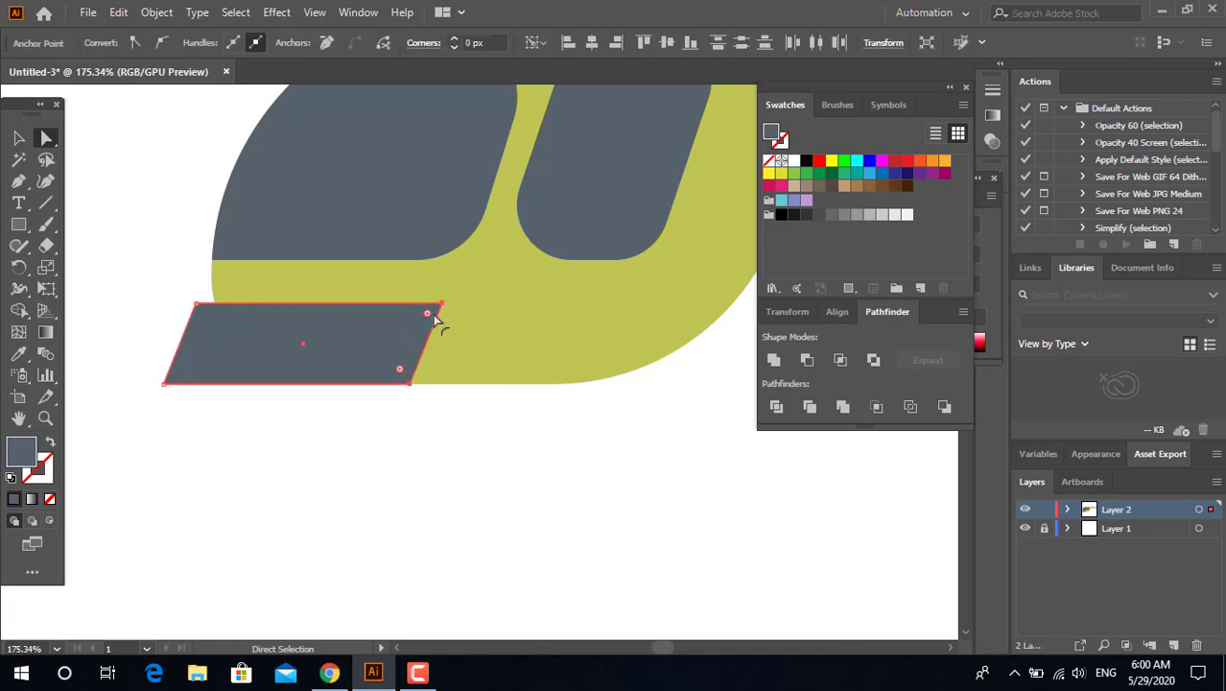
left_click_drag(397, 332, 426, 330)
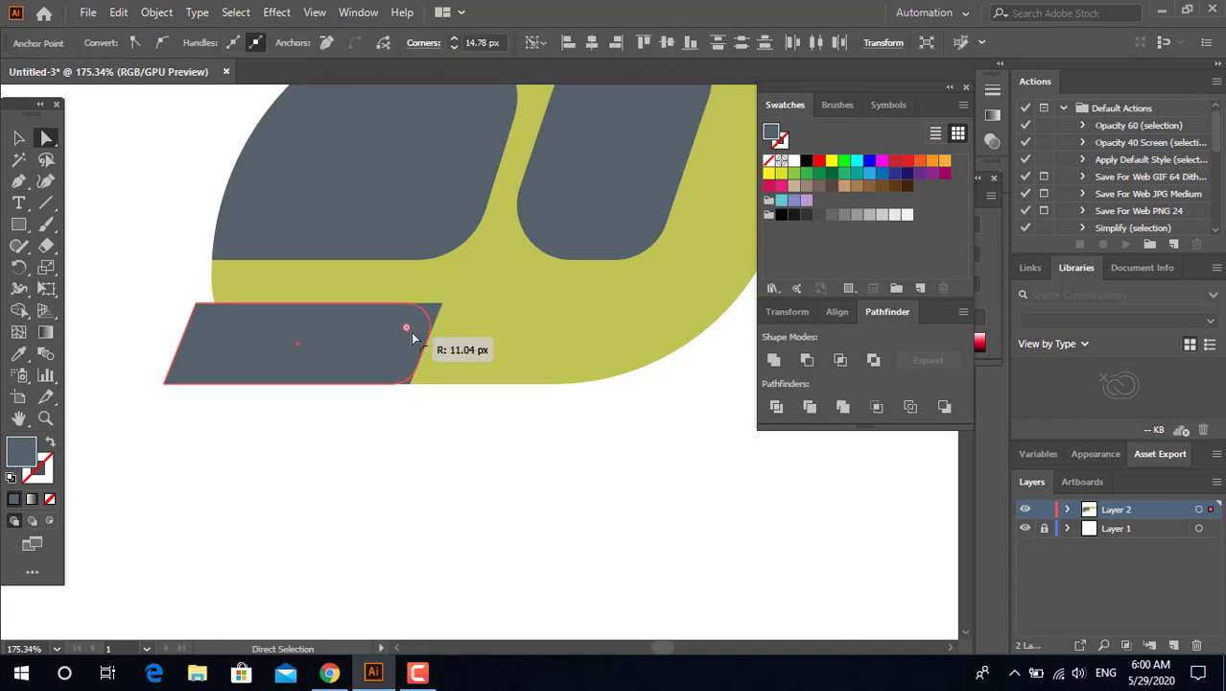
left_click_drag(421, 315, 314, 358)
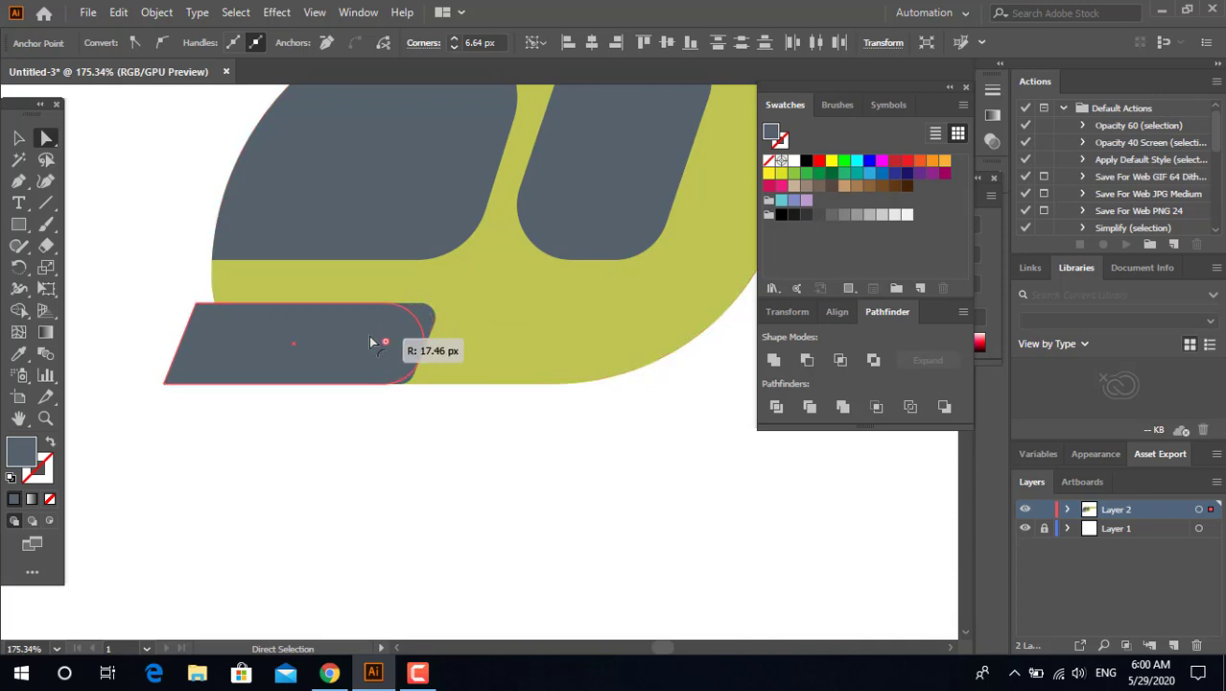
Step: Move the grey bottom strip about 30 px to the left
left_click(18, 137)
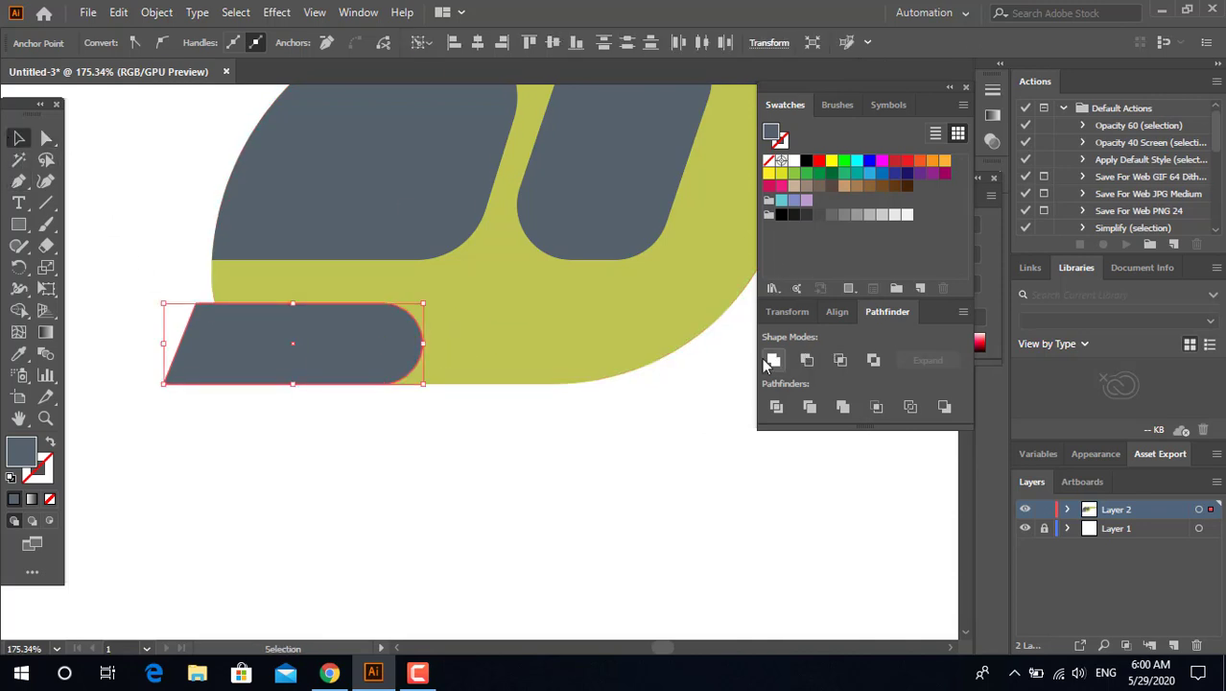
left_click(476, 438)
left_click(362, 359)
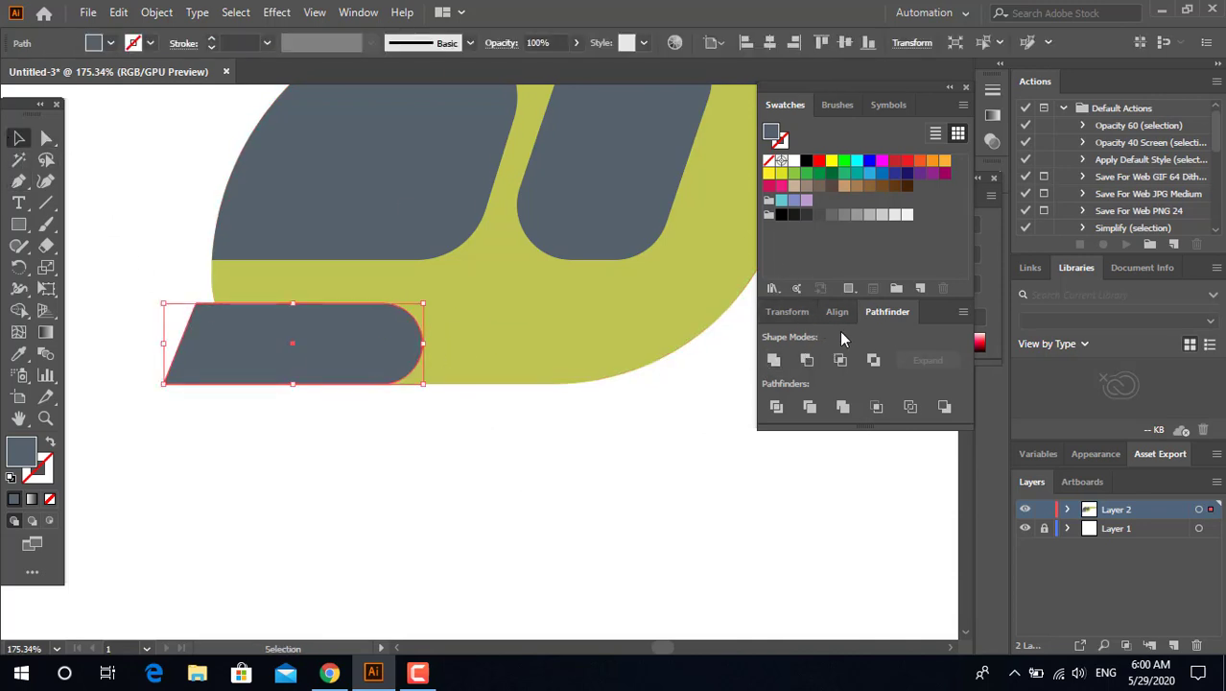
left_click(484, 506)
left_click_drag(347, 342, 319, 343)
left_click(539, 481)
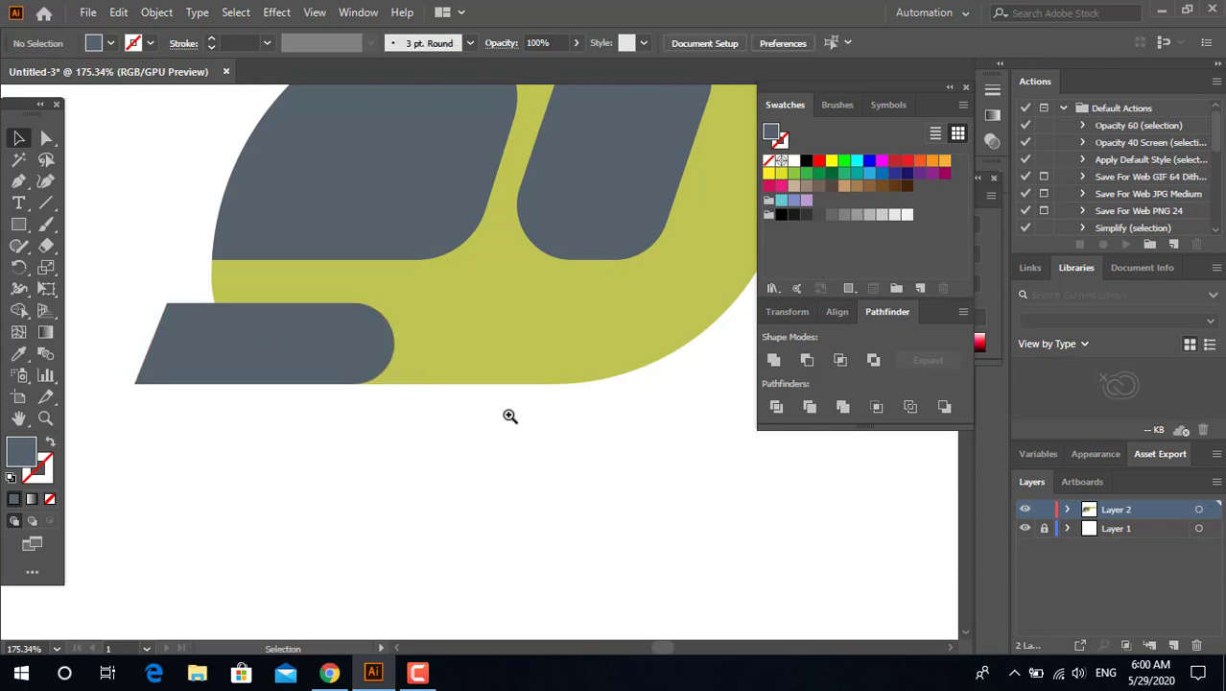
Step: Clip the grey skid strip to the olive body so it follows the nose
left_click_drag(510, 416, 443, 436)
left_click(480, 386)
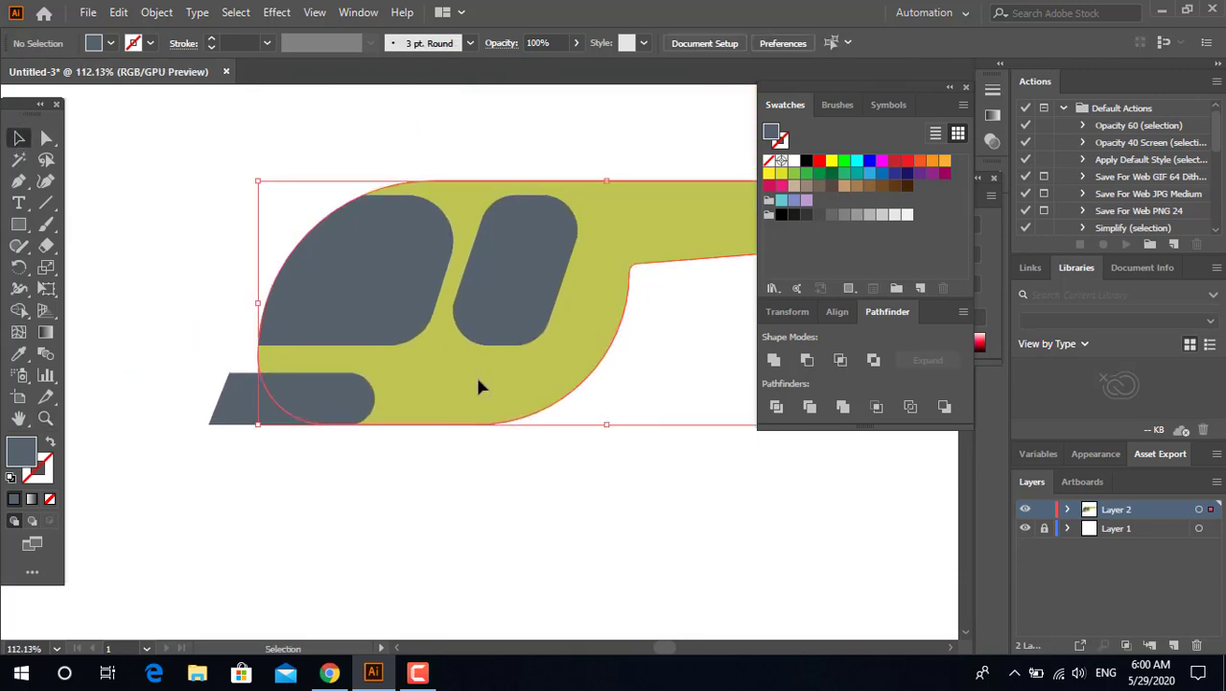
left_click(507, 480)
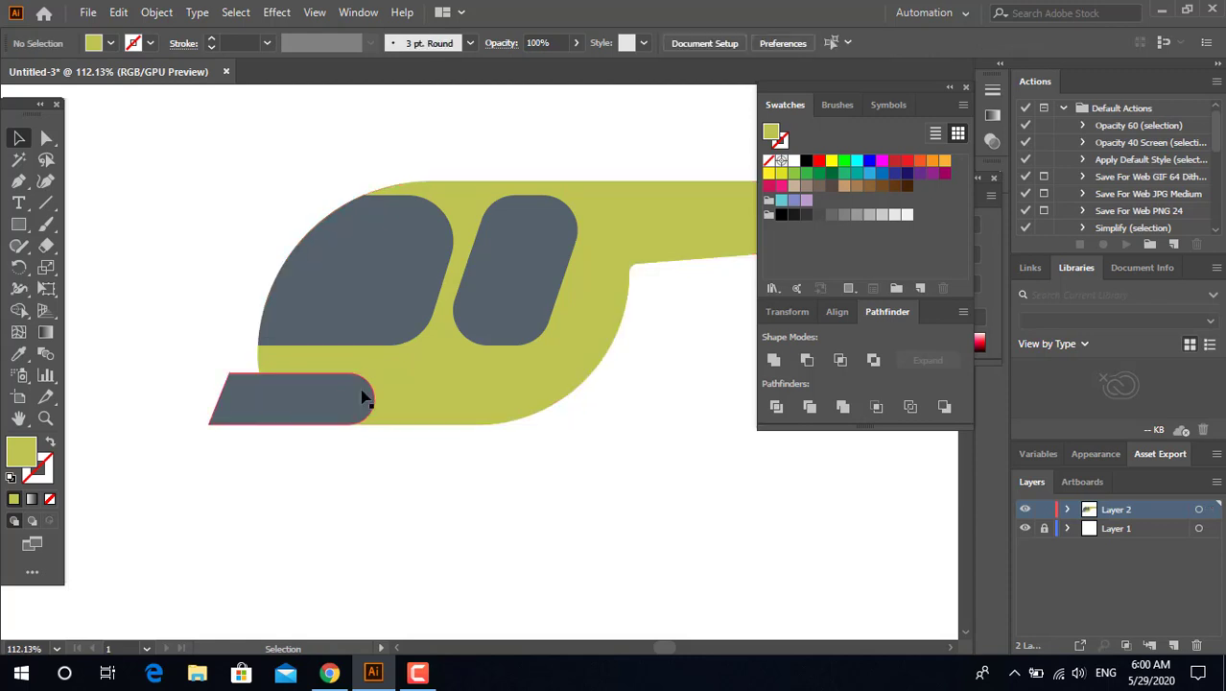
left_click(364, 397)
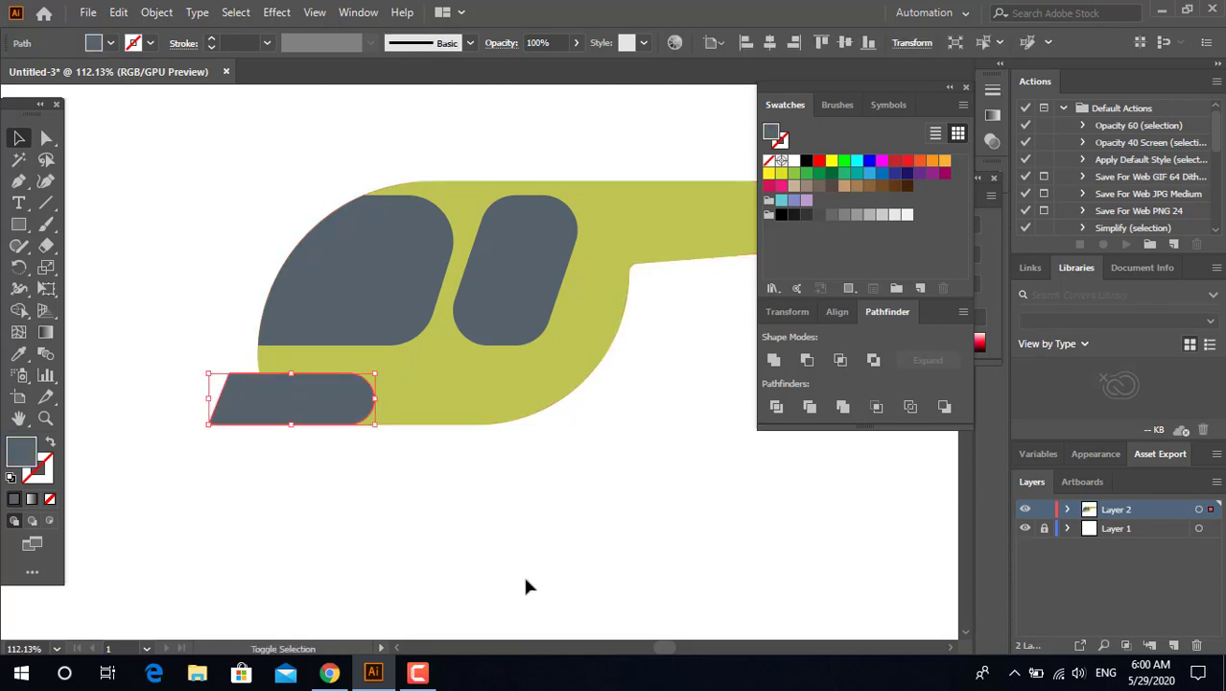
left_click(443, 405, "shift")
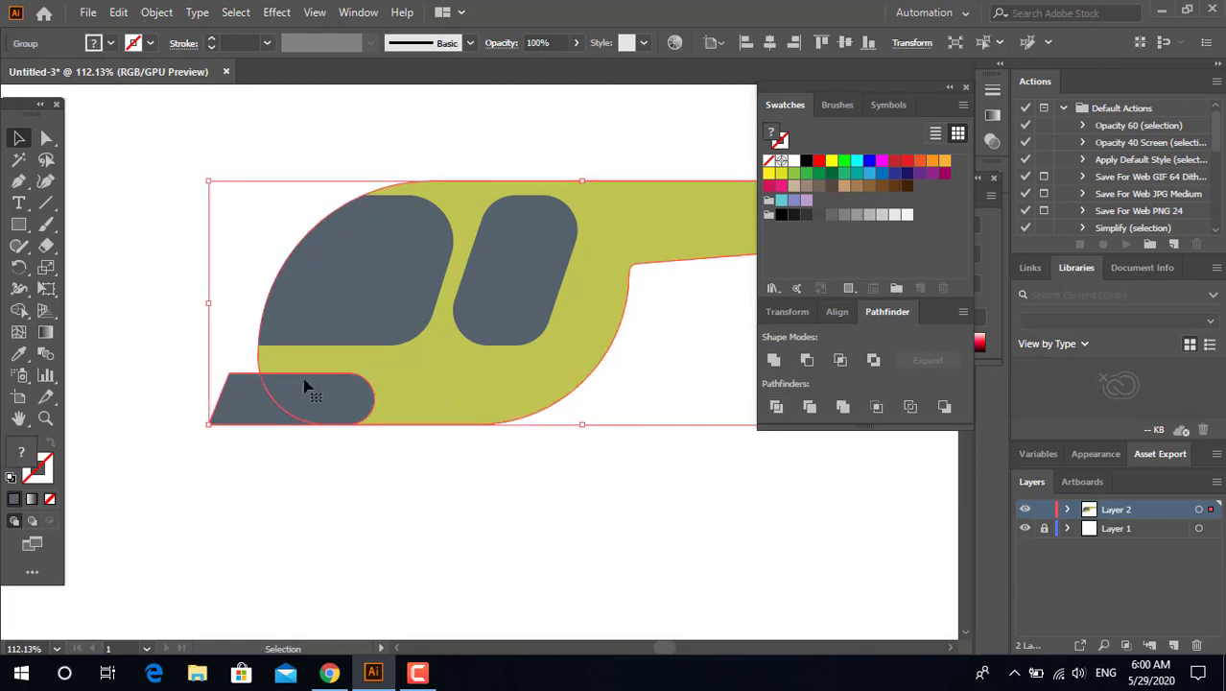
double_click(222, 409)
double_click(473, 518)
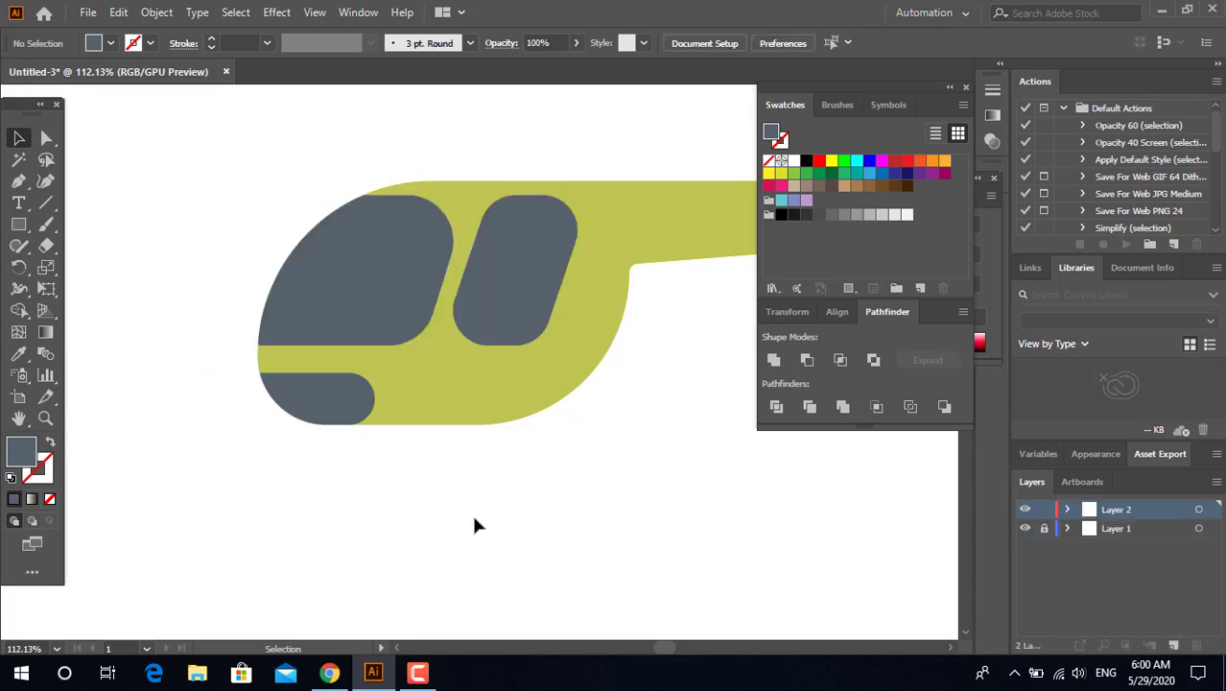
left_click(525, 396)
double_click(542, 417)
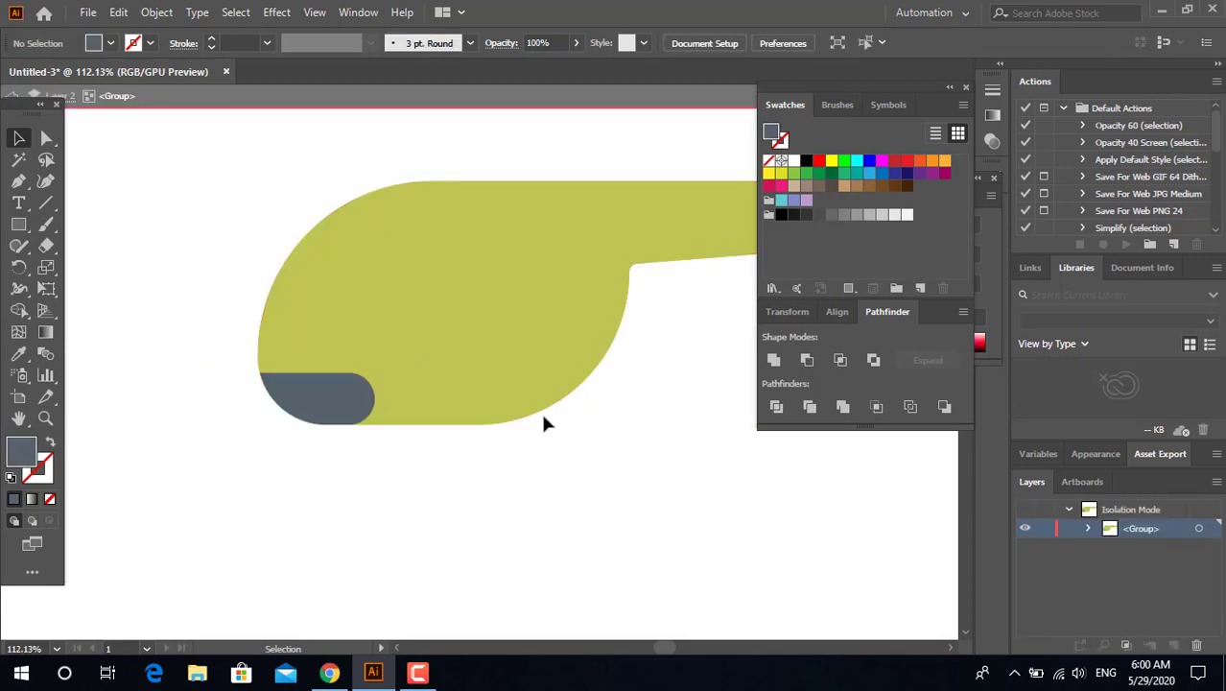
left_click(523, 379)
double_click(524, 379)
double_click(623, 470)
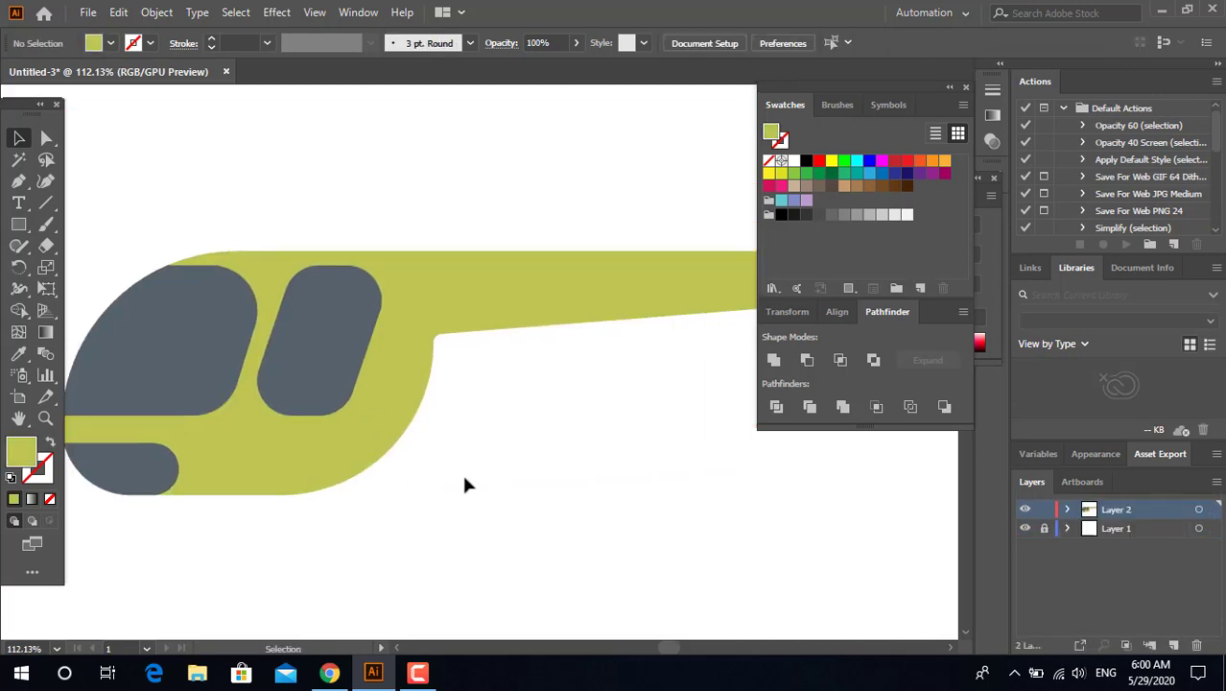
Step: Zoom in on the cockpit and draw an olive rectangle over the front window
key("z")
mouse_move(487, 474)
left_mouse_down()
mouse_move(388, 484)
mouse_move(391, 466)
left_mouse_up()
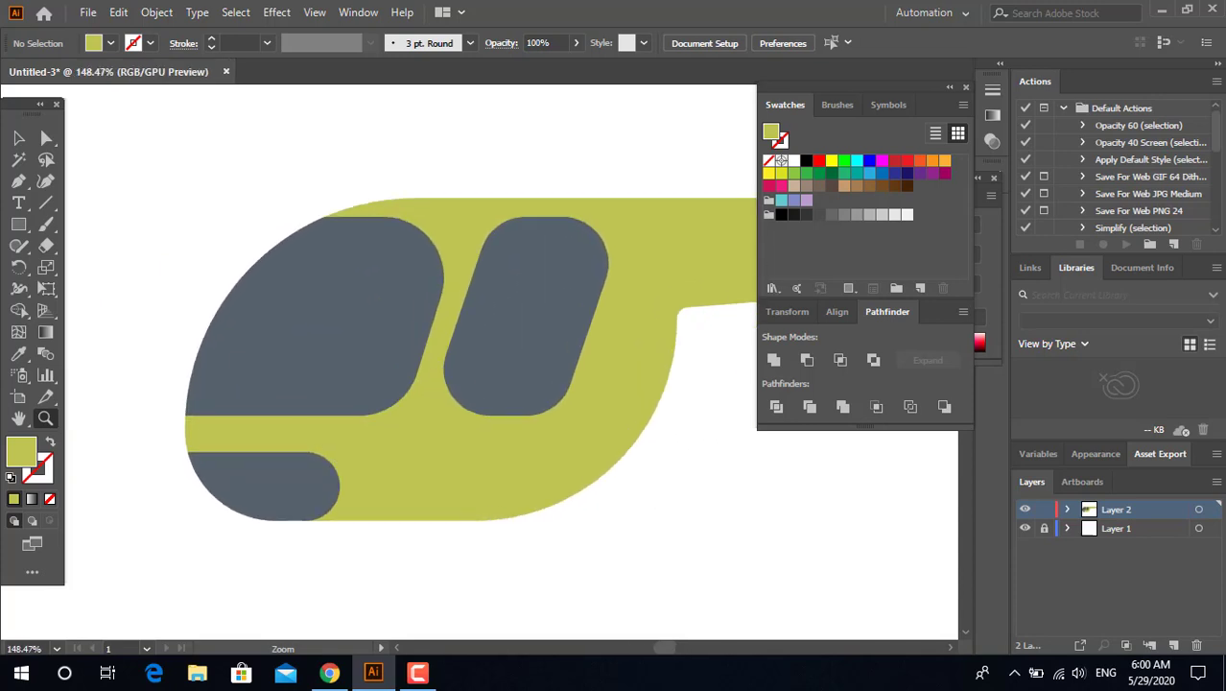
left_click_drag(258, 274, 381, 377)
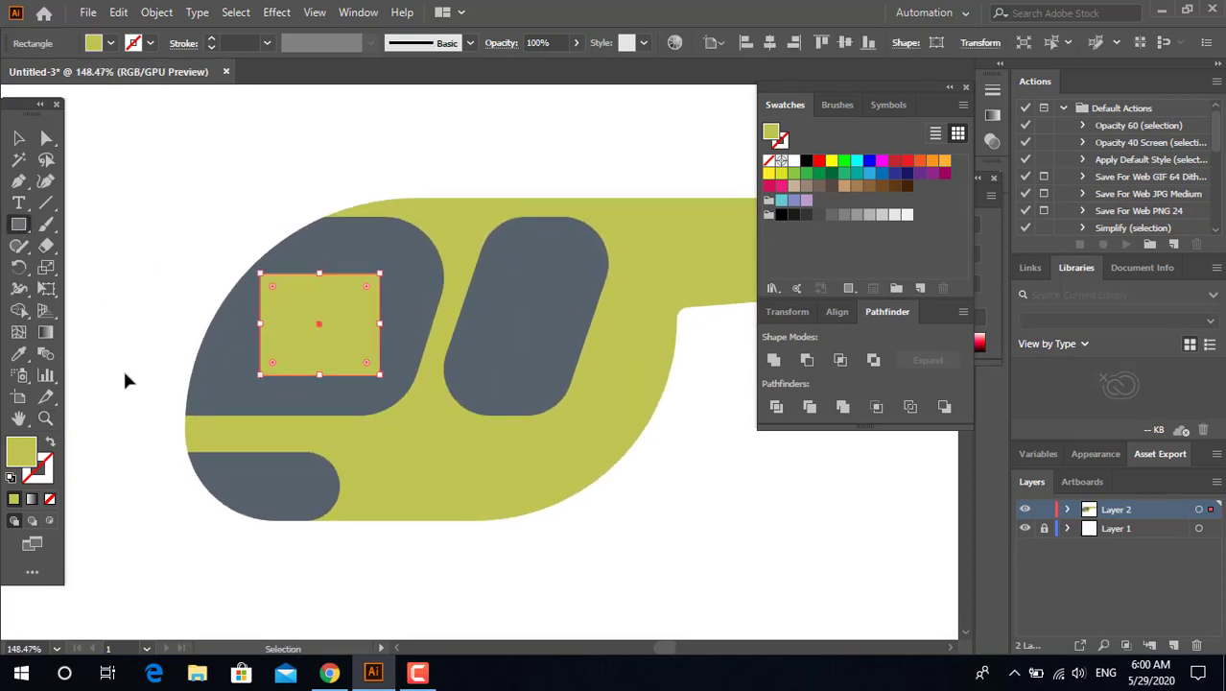
Step: Undo the stray rectangle and pen a slanted parallelogram inside the front cockpit window
key("ctrl+z")
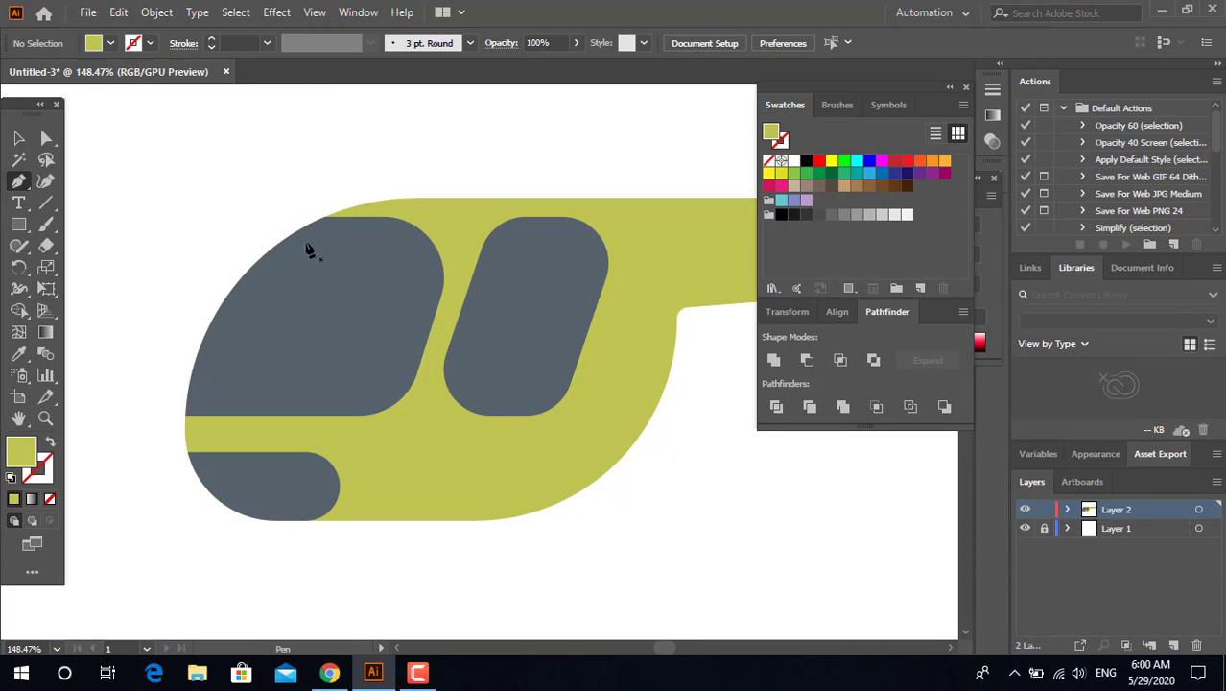
left_click(305, 243)
left_click(223, 360)
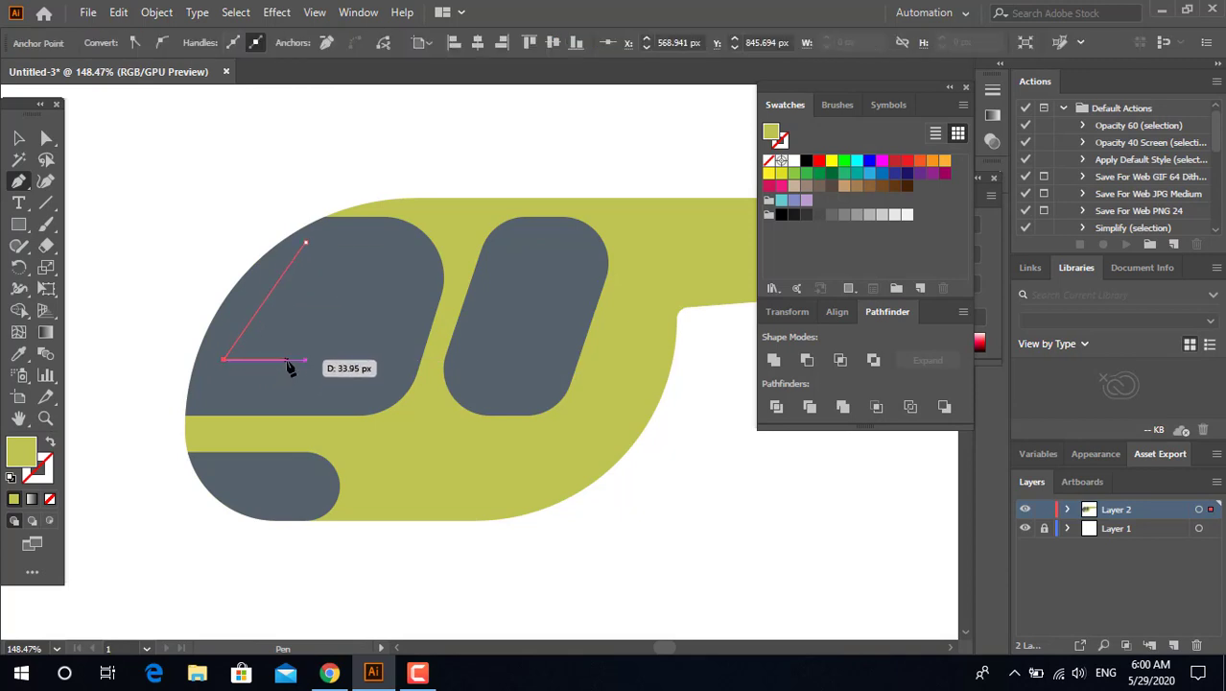
left_click(286, 360)
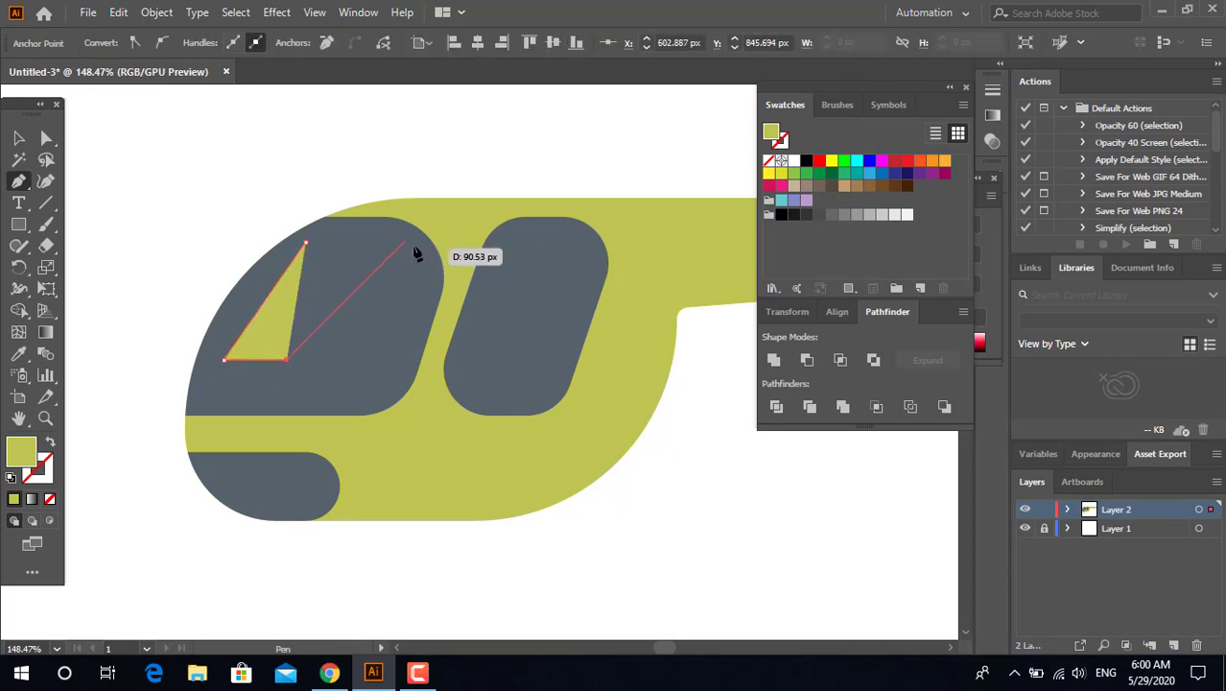
left_click(403, 244)
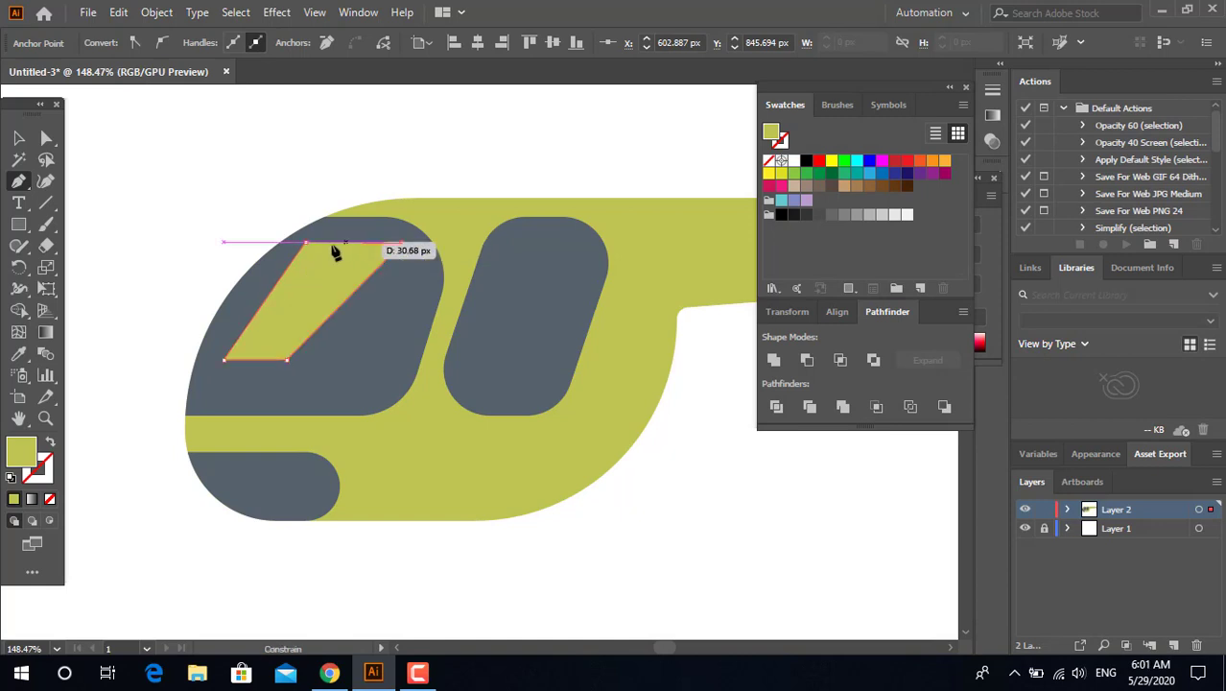
Step: Eyedropper the window grey onto the parallelogram and lighten its fill to #768189
left_click(18, 353)
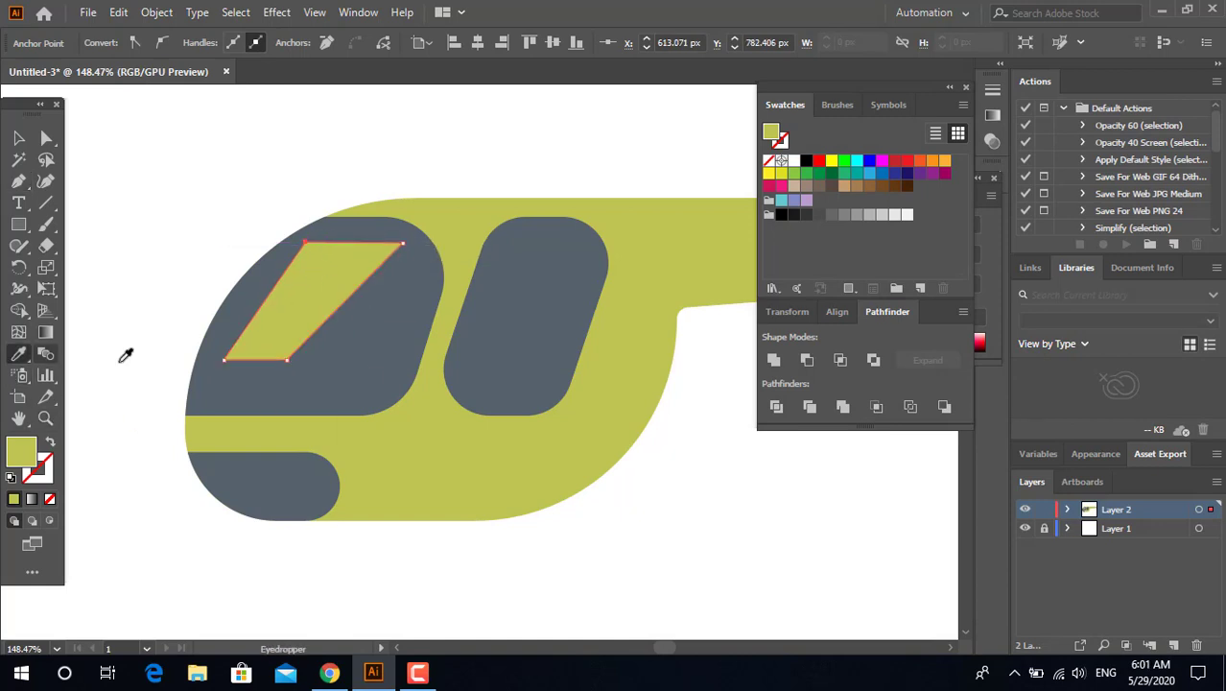
left_click(206, 379)
double_click(7, 451)
left_click(408, 319)
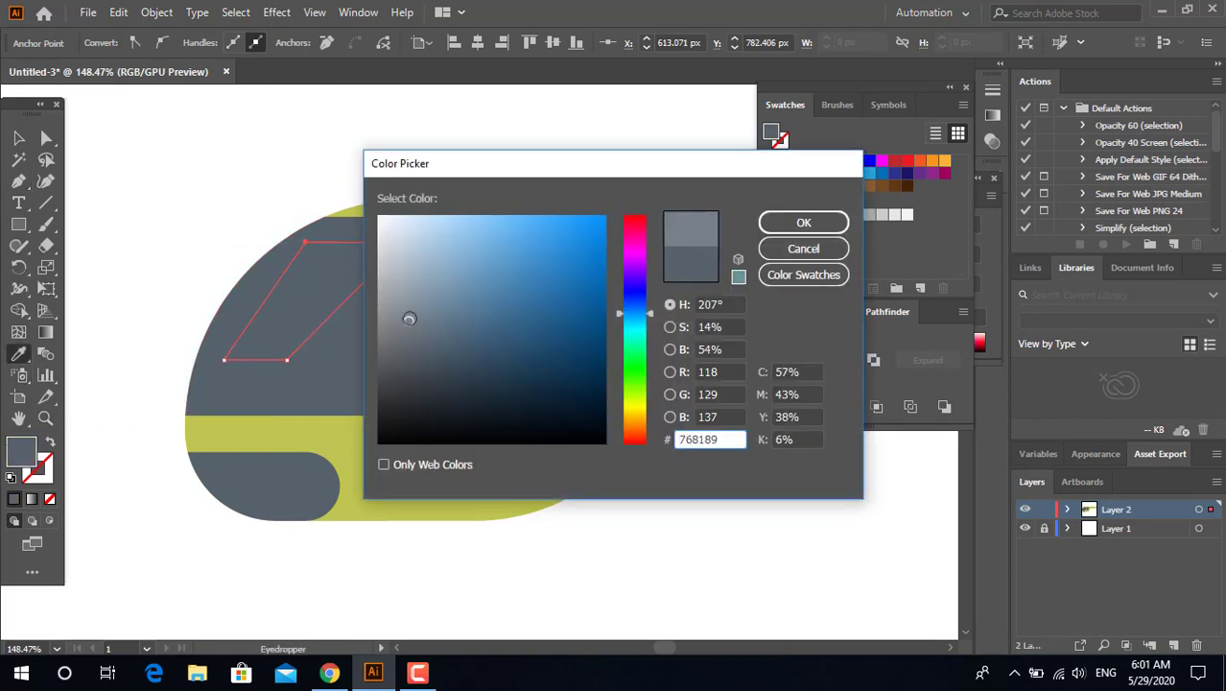
left_click(803, 222)
Step: Round the highlight's corners to 14.57 px, then zoom out to the whole helicopter
key("a")
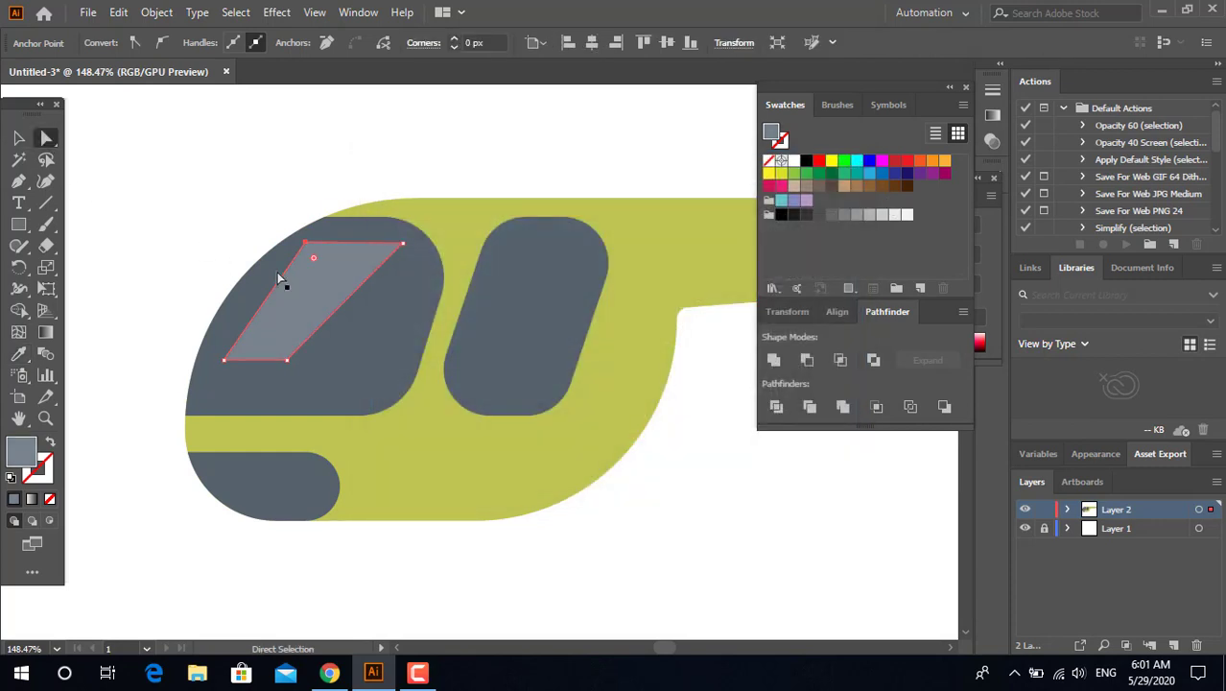
left_click_drag(313, 257, 288, 305)
key("z")
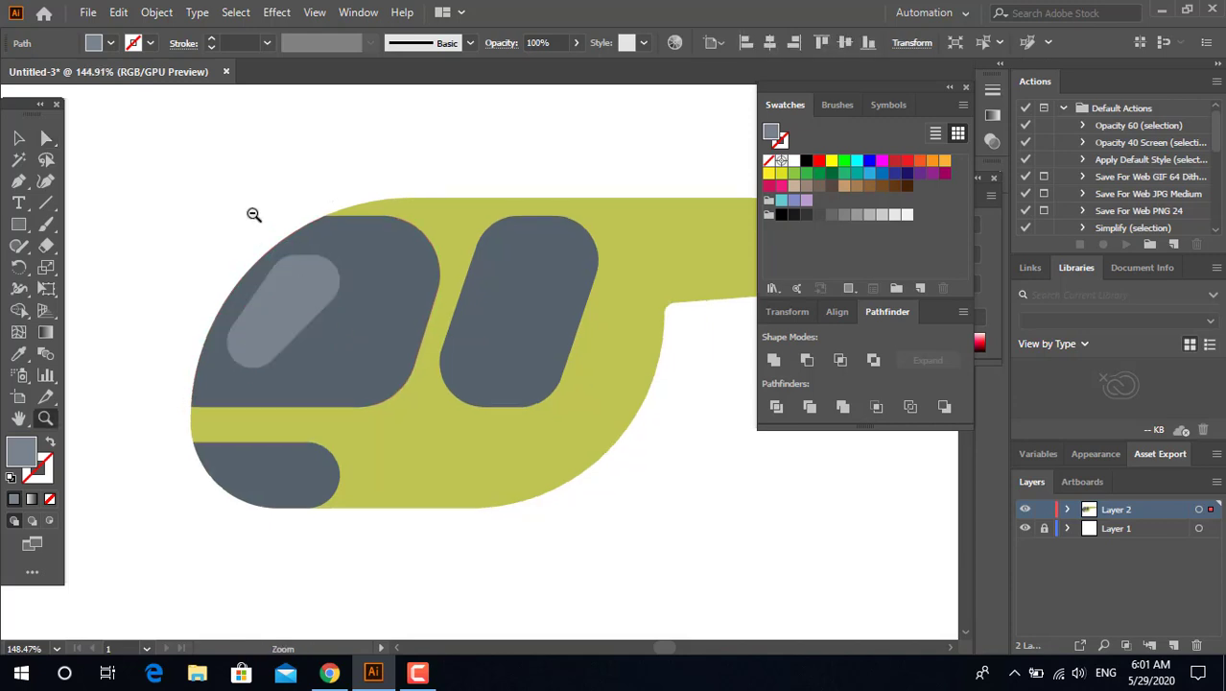
mouse_move(255, 213)
left_mouse_down()
mouse_move(185, 262)
mouse_move(382, 348)
left_mouse_up()
Step: Fully round the front-window highlight's ends into a pill shape
left_click(301, 392, "ctrl")
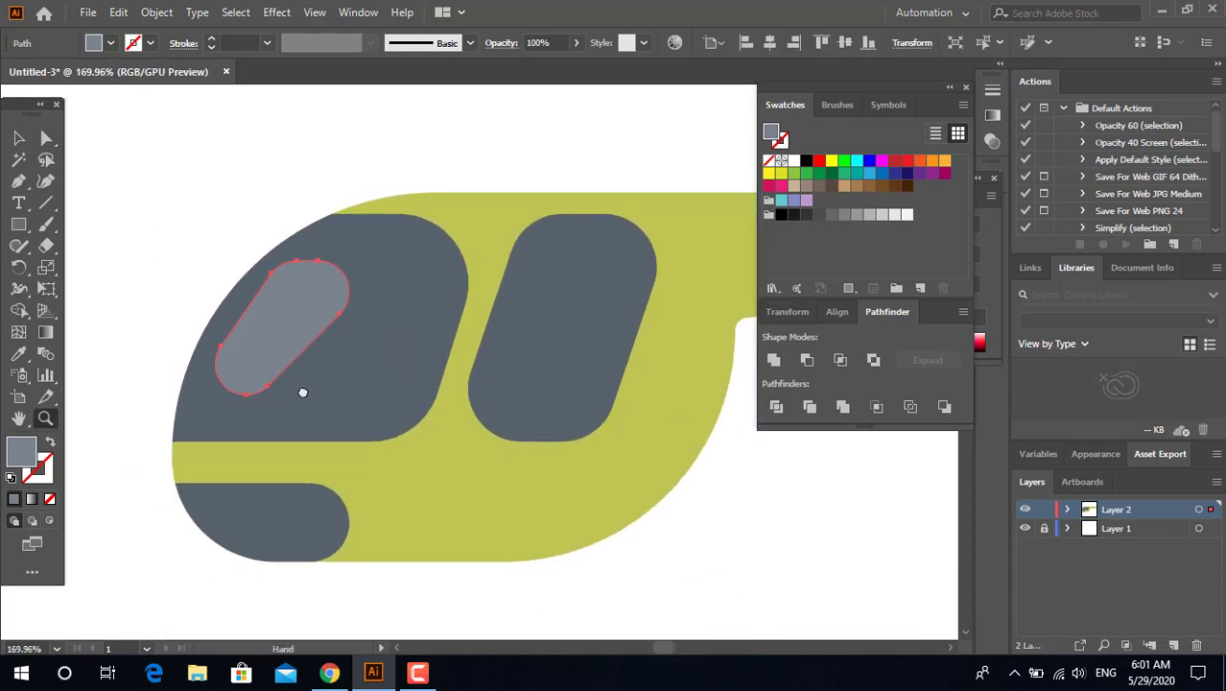
mouse_move(301, 392)
left_mouse_down()
mouse_move(345, 396)
mouse_move(384, 355)
left_mouse_up()
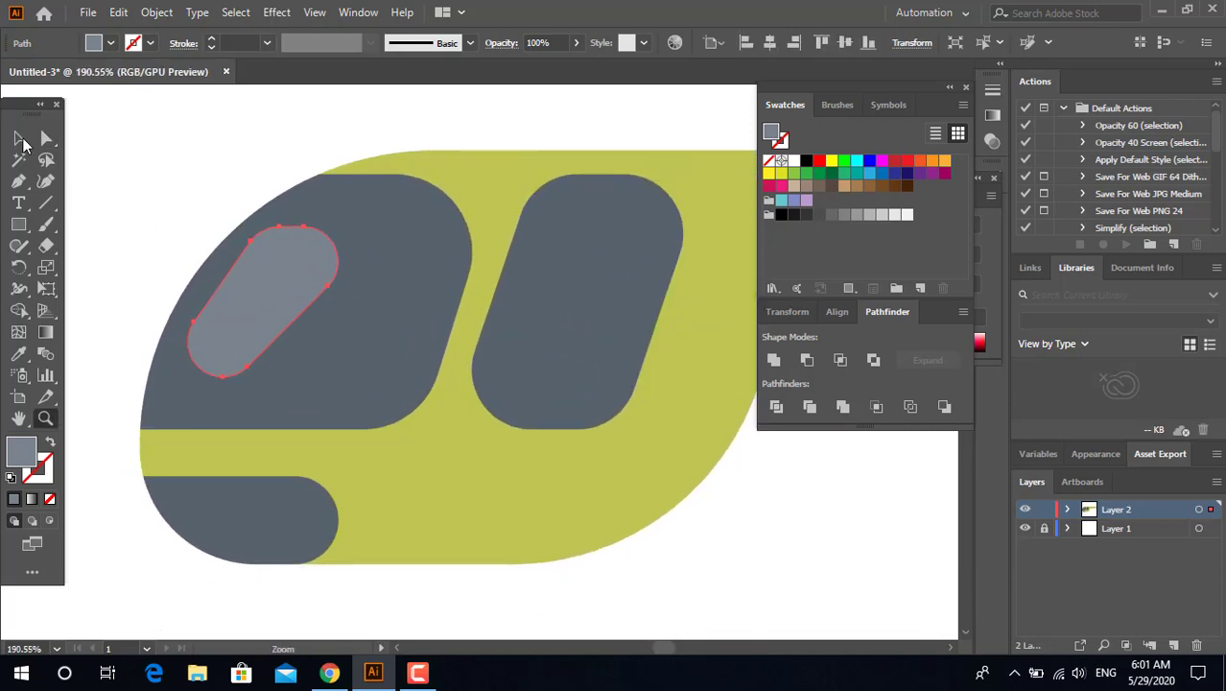
left_click(19, 141)
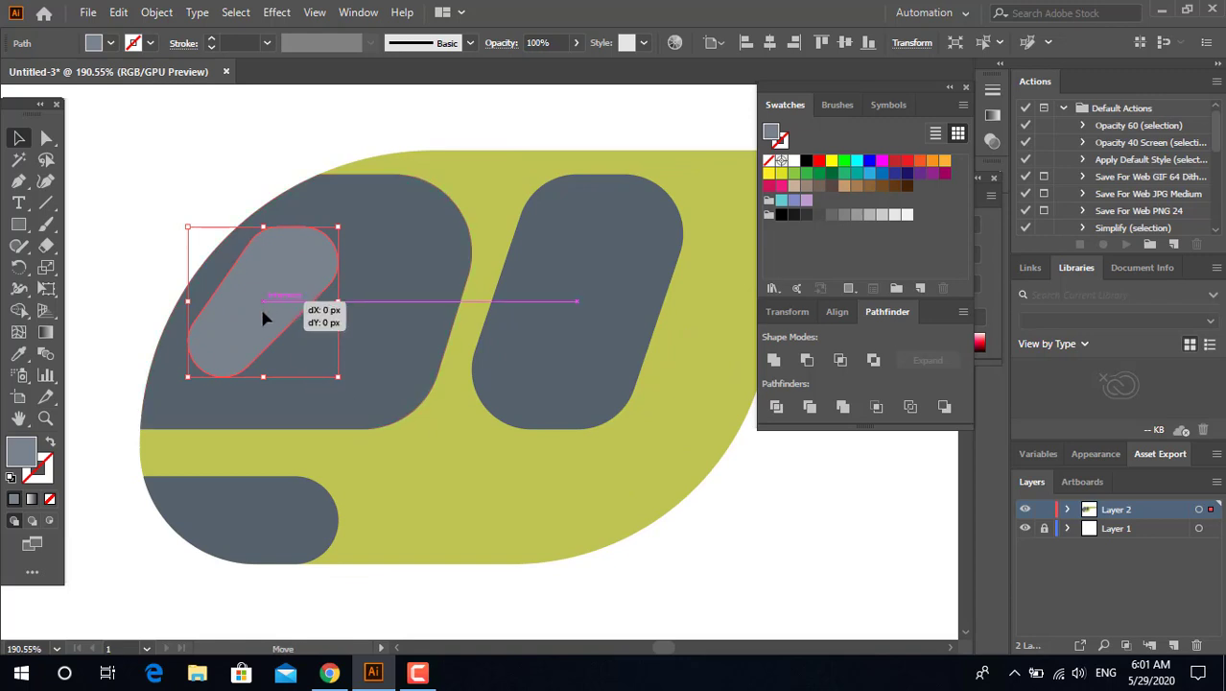
key("z")
left_click_drag(176, 134, 107, 234)
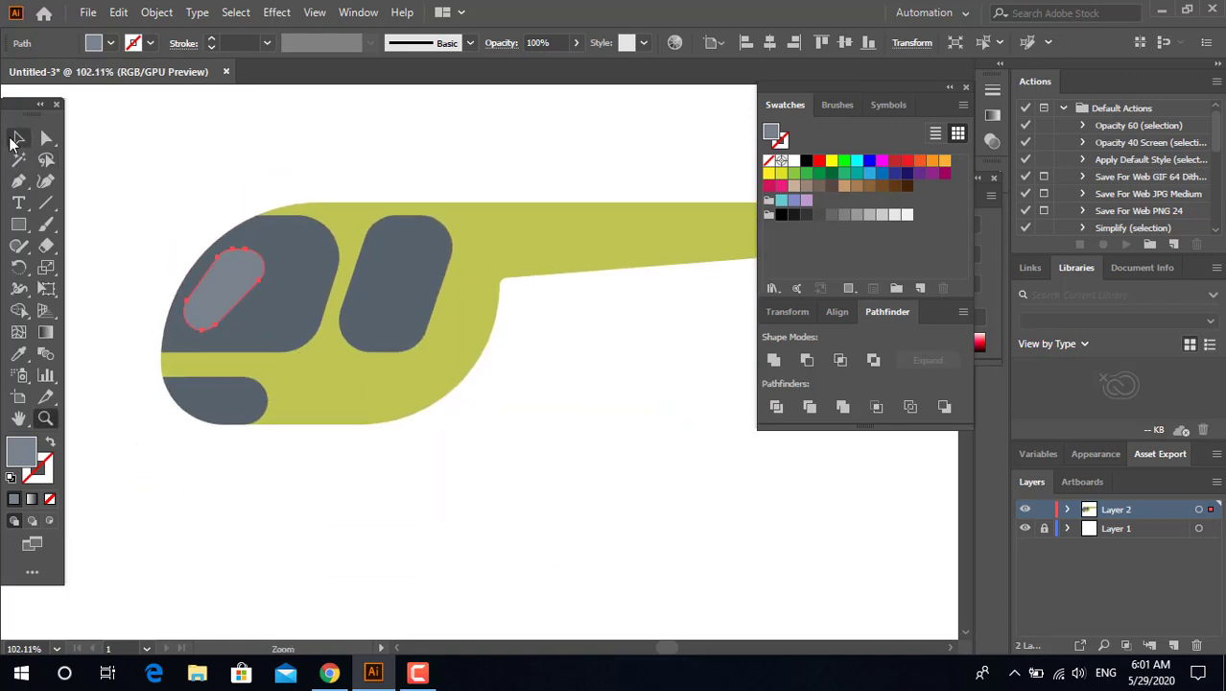
left_click_drag(223, 272, 274, 270)
left_click(18, 137)
left_click(43, 140)
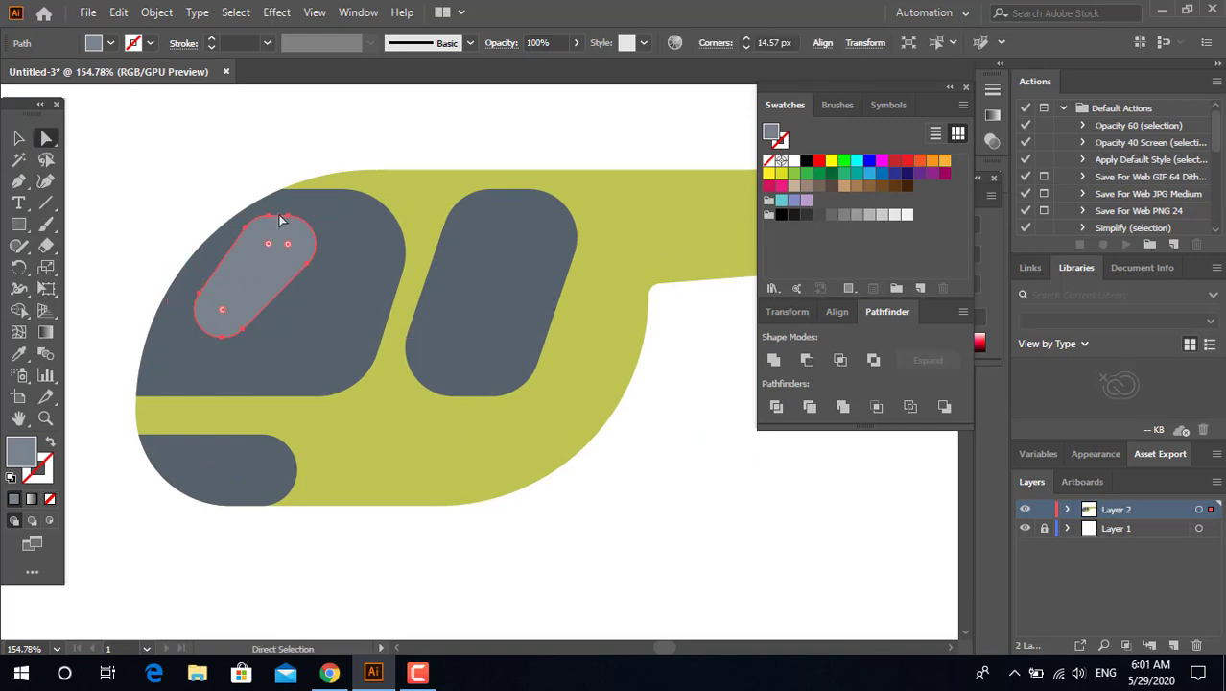
left_click(245, 230)
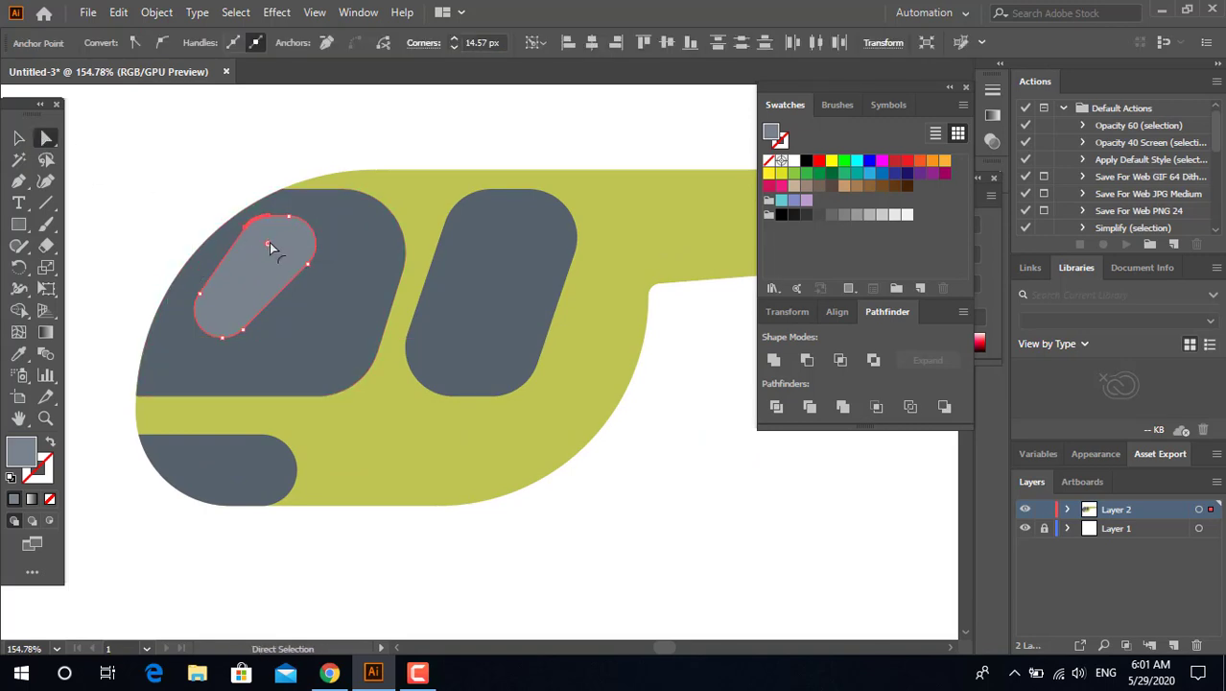
left_click_drag(269, 242, 320, 303)
Step: Nudge the pill highlight about 11 px right and 9 px up within the window
left_click(19, 138)
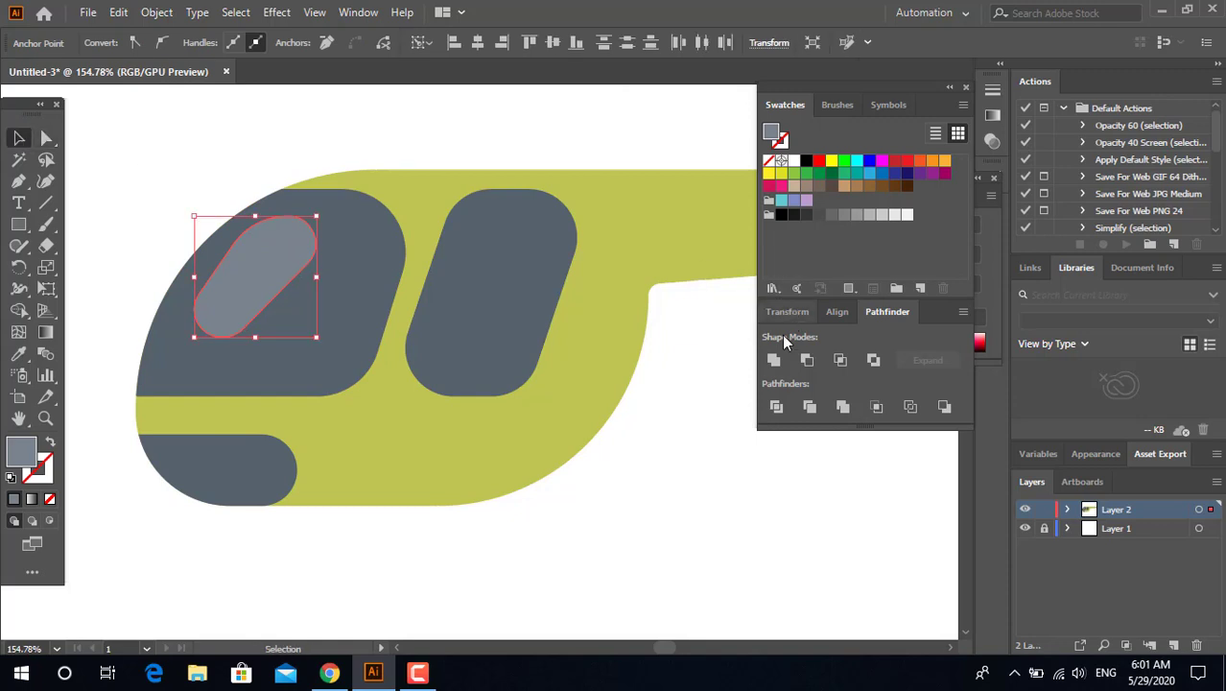
left_click(639, 501)
left_click_drag(245, 276, 249, 275)
key("z")
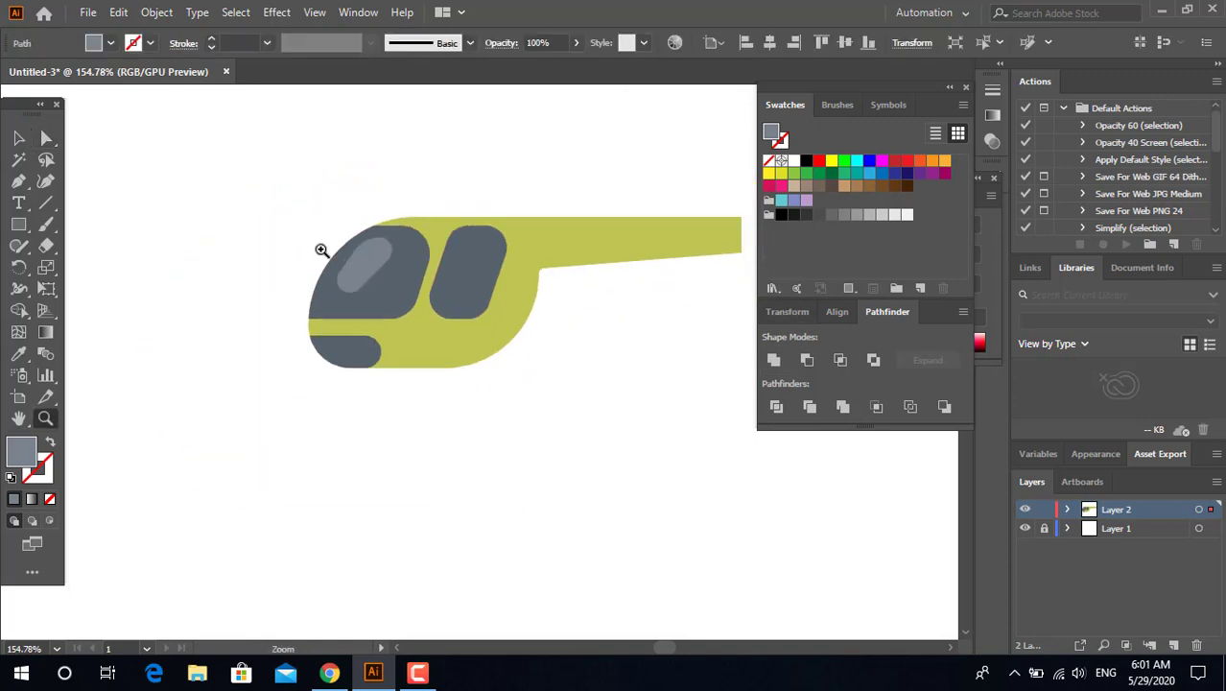
left_click_drag(324, 250, 652, 334)
left_click(278, 223)
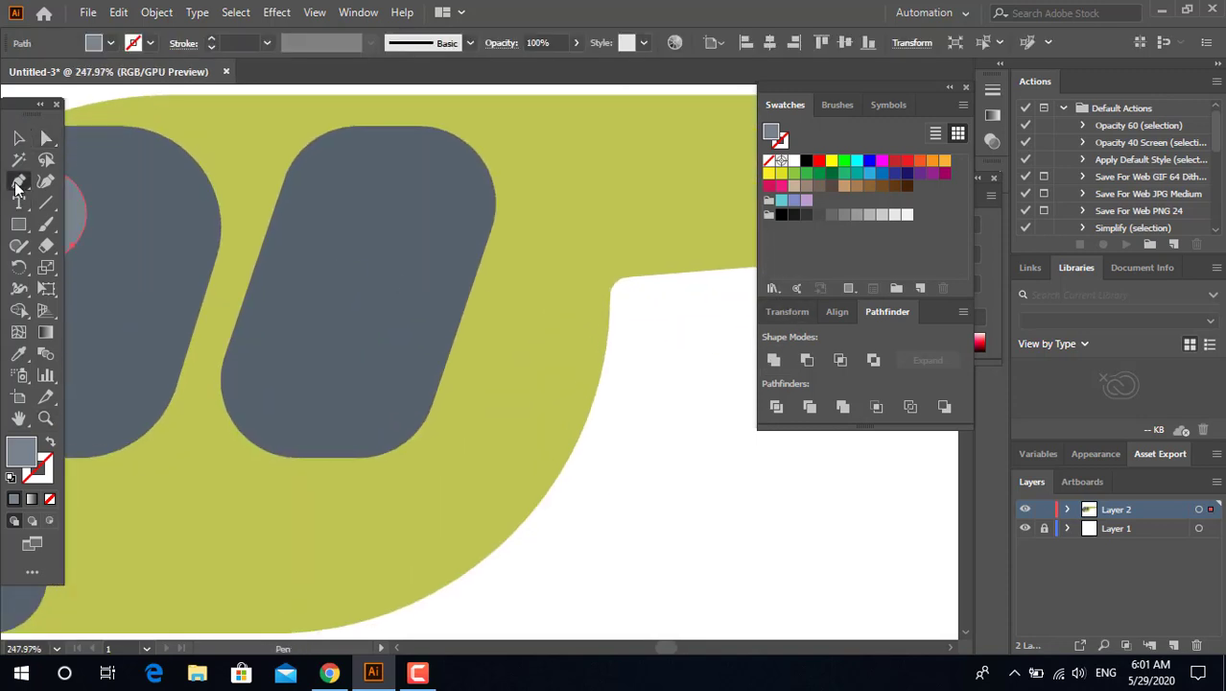
Step: Draw the rear-window grey reflection and round its corners into a pill
left_click(263, 361)
left_click(324, 359)
left_click(435, 187)
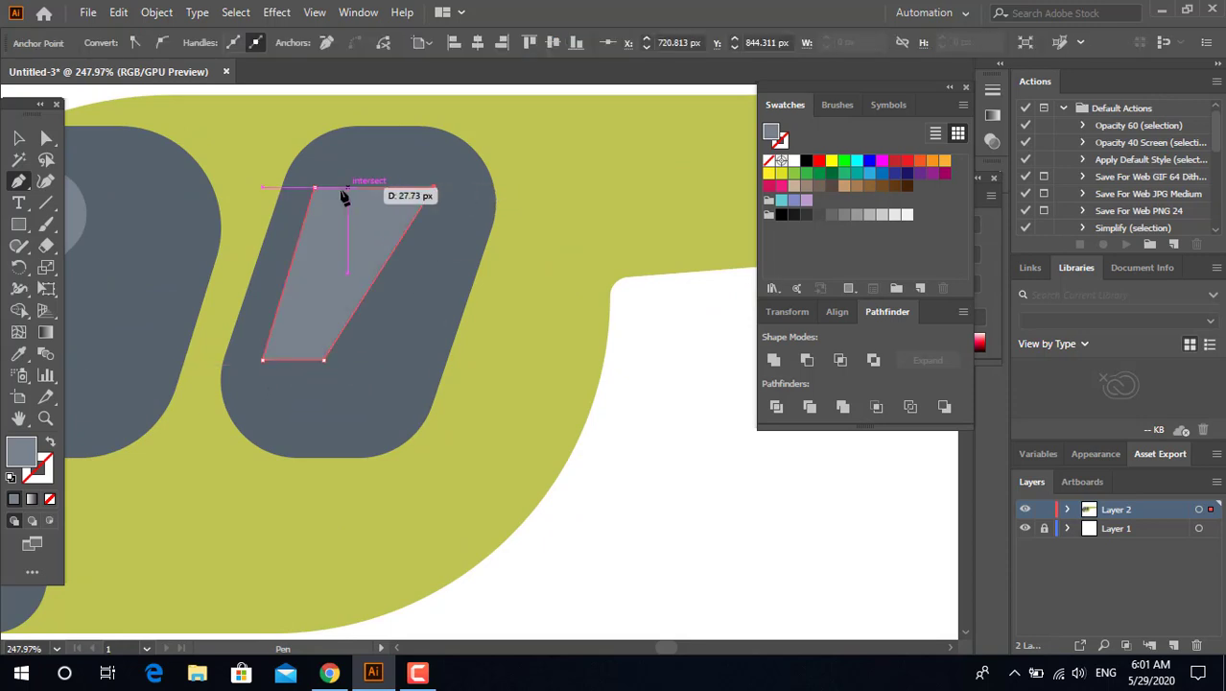
left_click(46, 137)
left_click(374, 222)
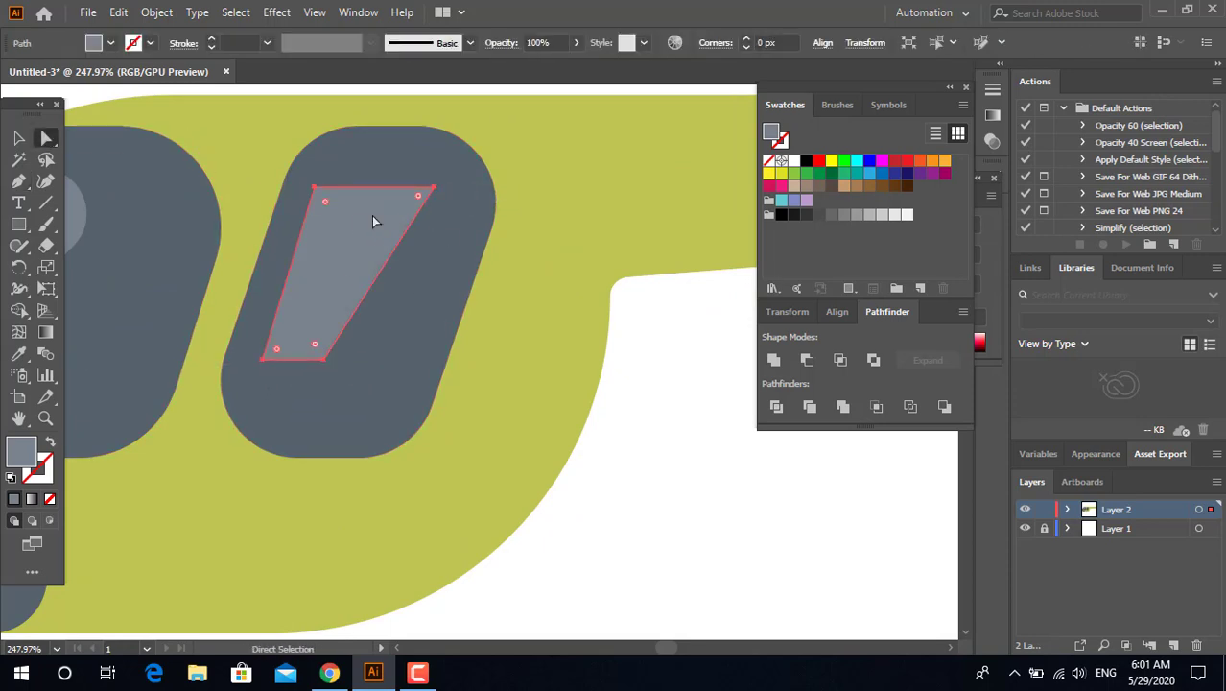
left_click_drag(323, 201, 332, 247)
Step: Fit the artboard in view and check the rounded rear-window reflection
key("ctrl+0")
key("z")
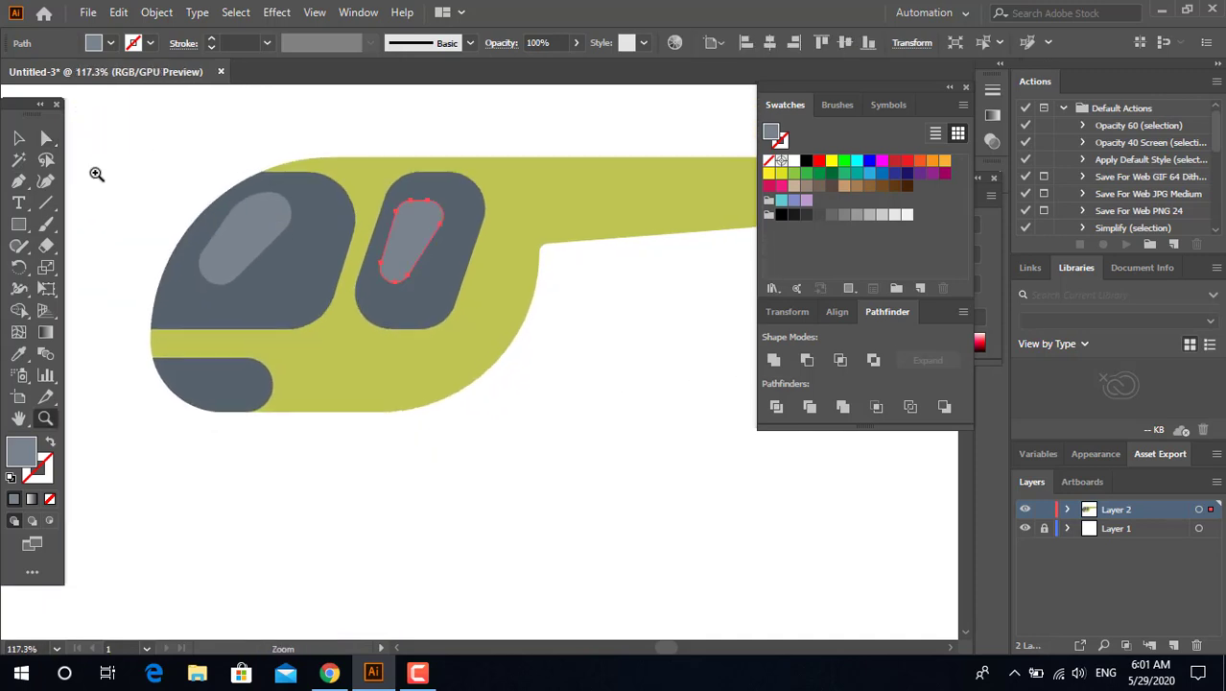
left_click(669, 456)
left_click(398, 243)
left_click(587, 377)
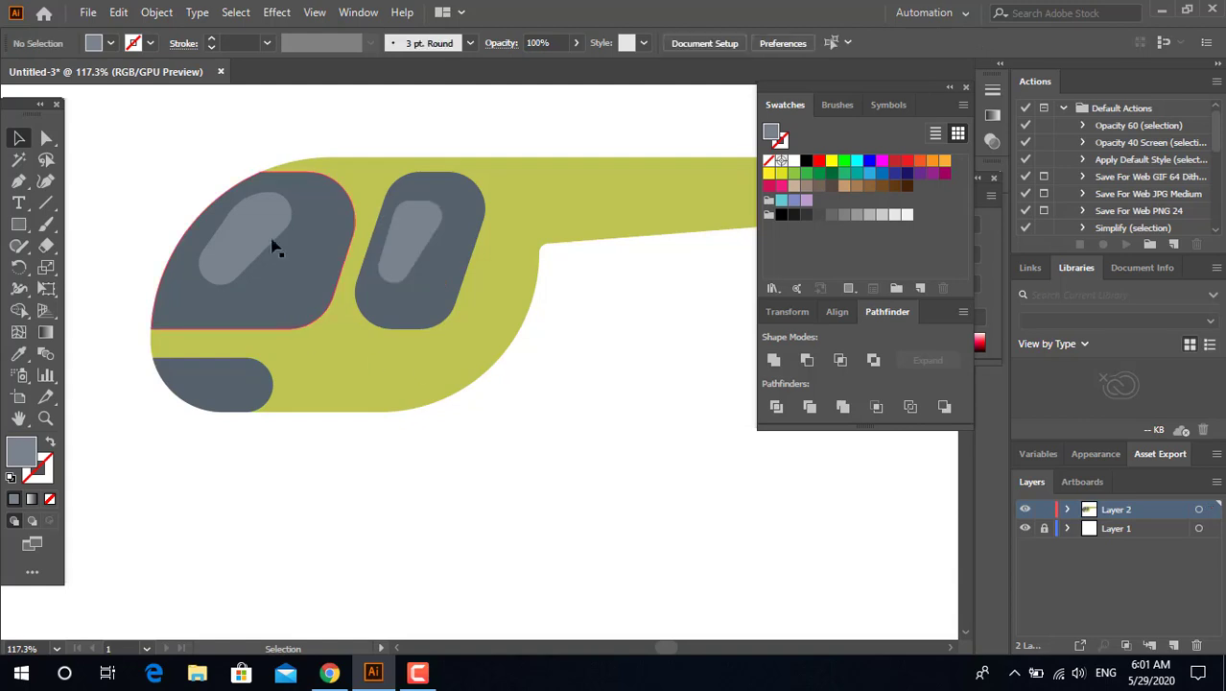
Step: Select the dark lower-nose shape, zoom in, and begin a highlight outline on it
left_click(231, 383)
key("z")
left_click_drag(169, 407, 258, 392)
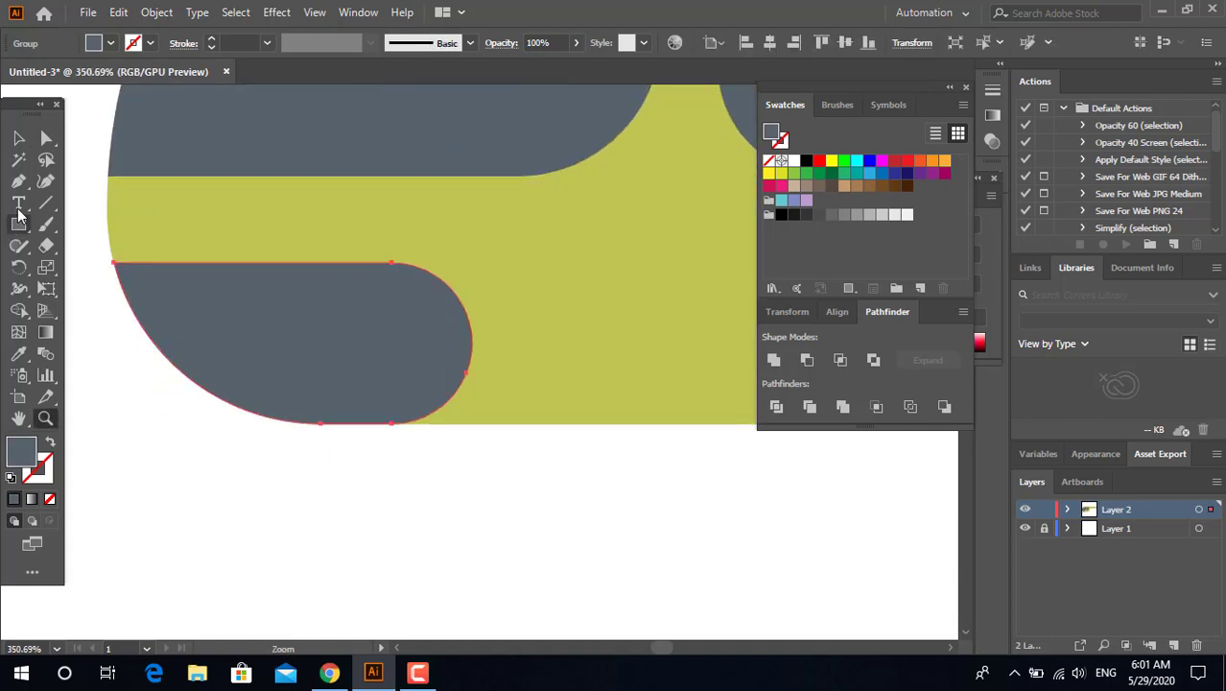
left_click_drag(169, 322, 186, 345)
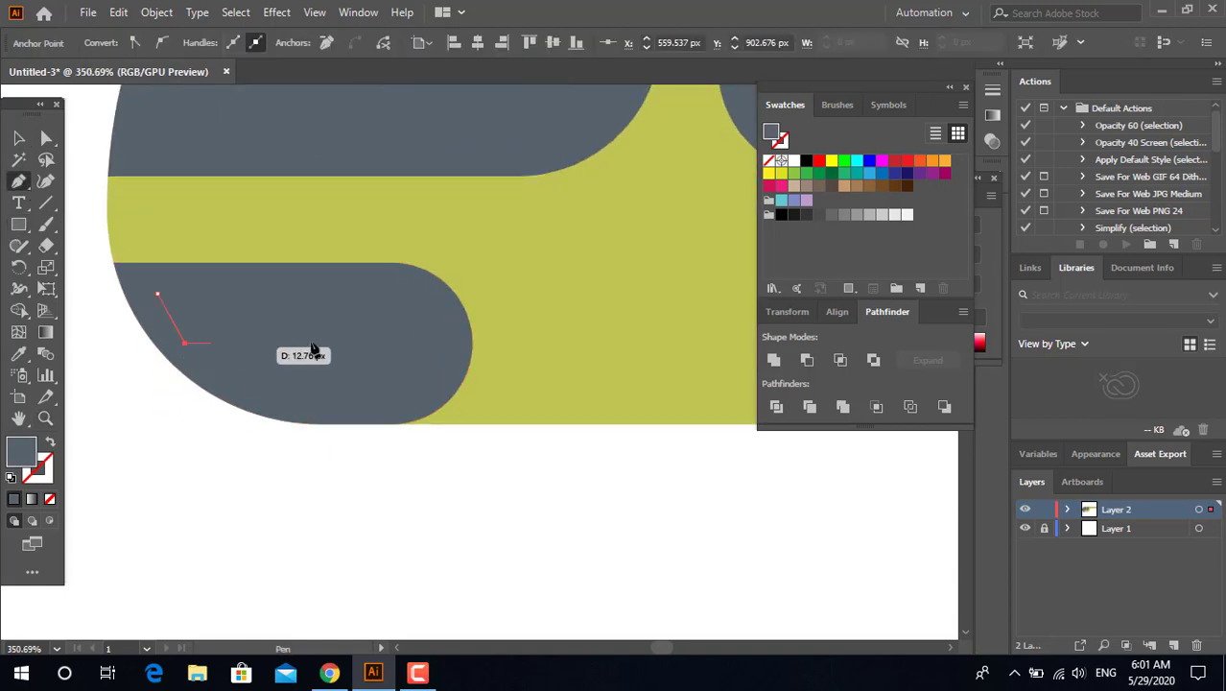
Step: Complete a quadrilateral highlight outline on the lower-nose skid shape
left_click(339, 340)
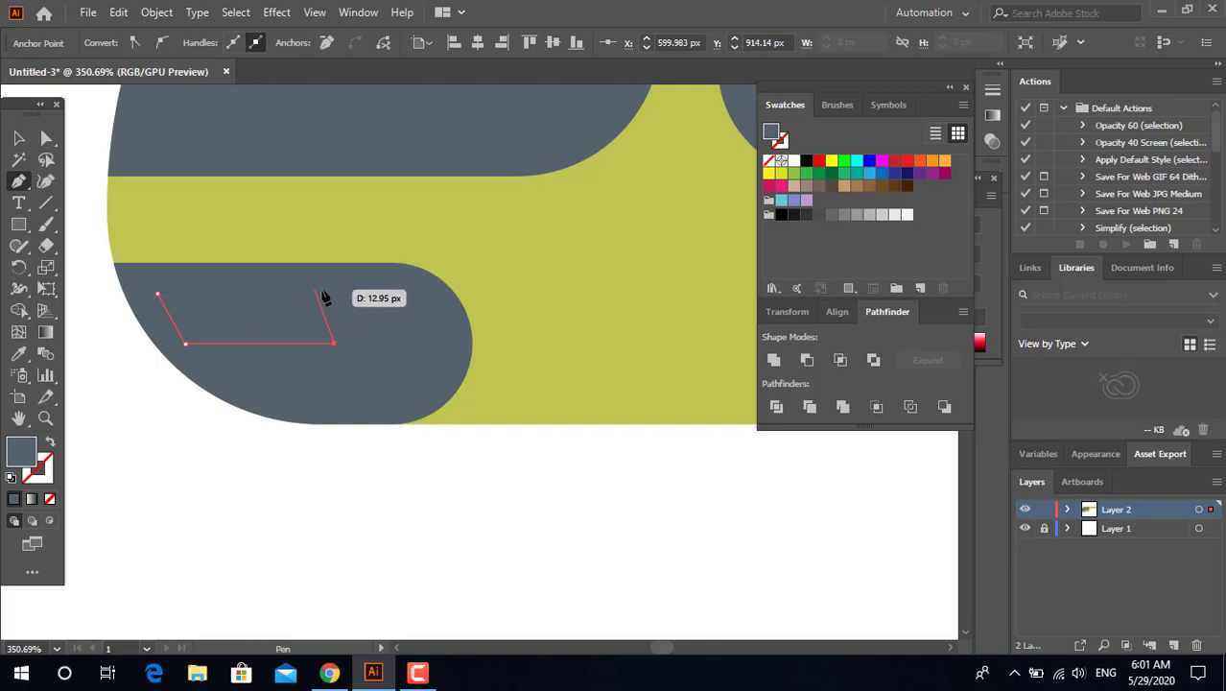
left_click(326, 291)
left_click(158, 293)
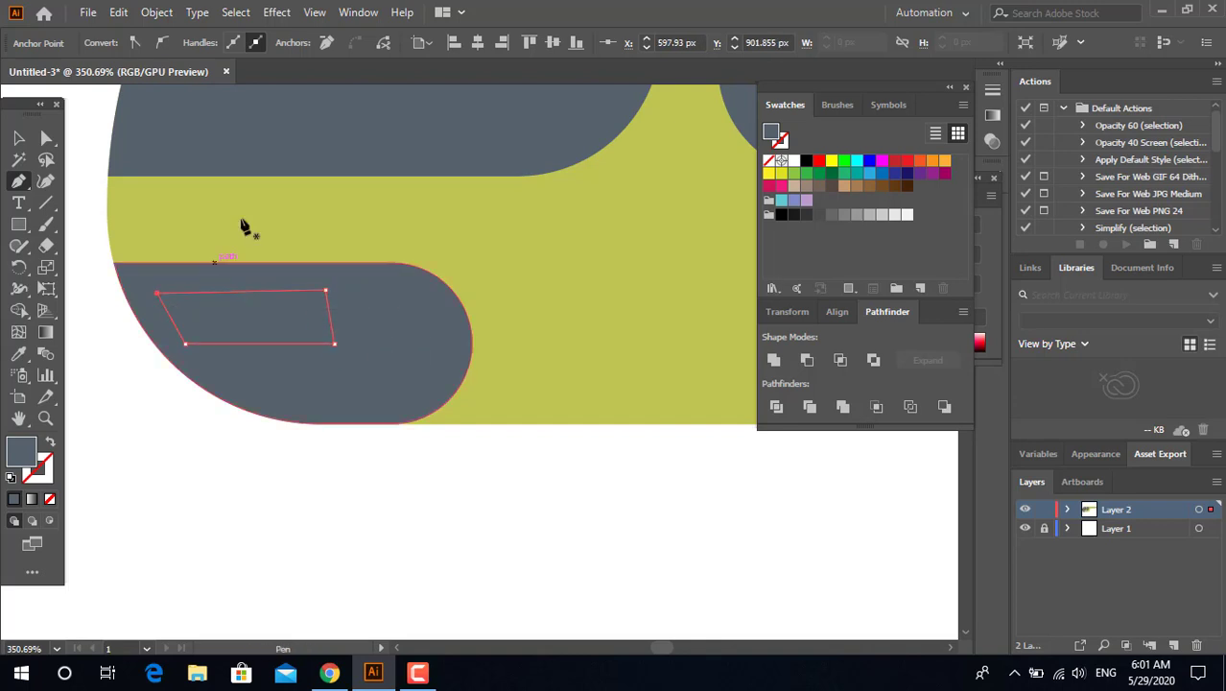
key("z")
left_click_drag(398, 347, 178, 438)
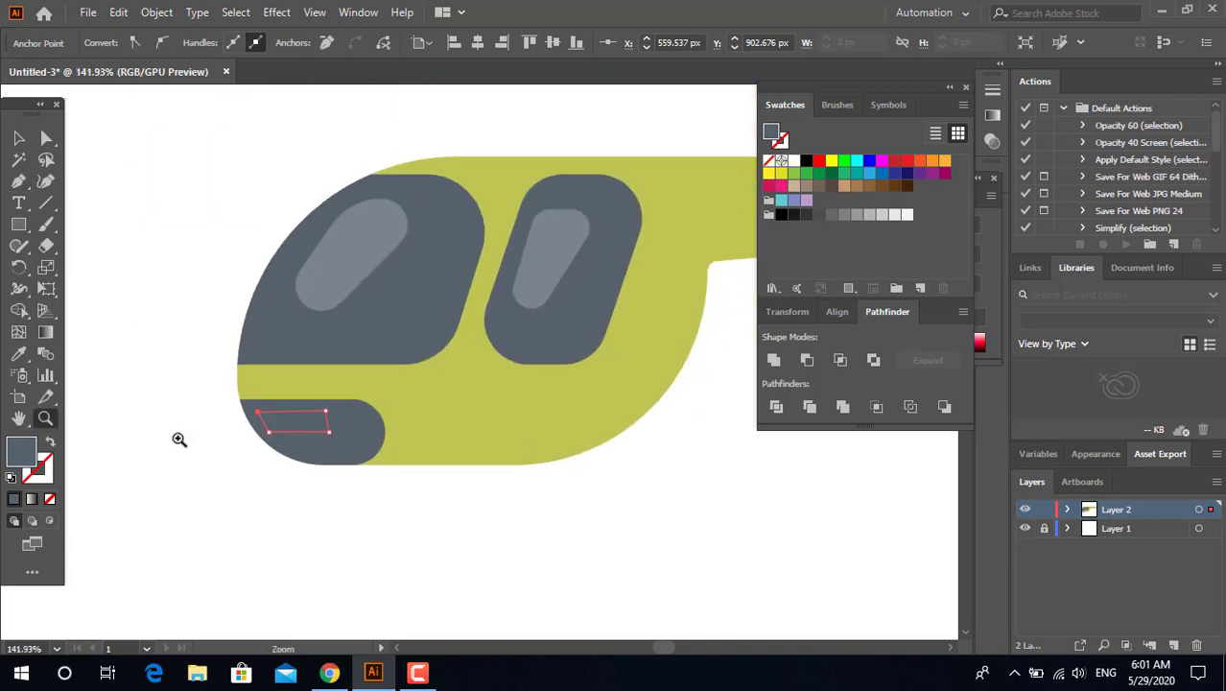
Step: Give the nose highlight the window-reflection grey and round it into a pill shape
left_click(315, 252)
scroll(273, 429, "up", 3)
key("a")
left_click(264, 414)
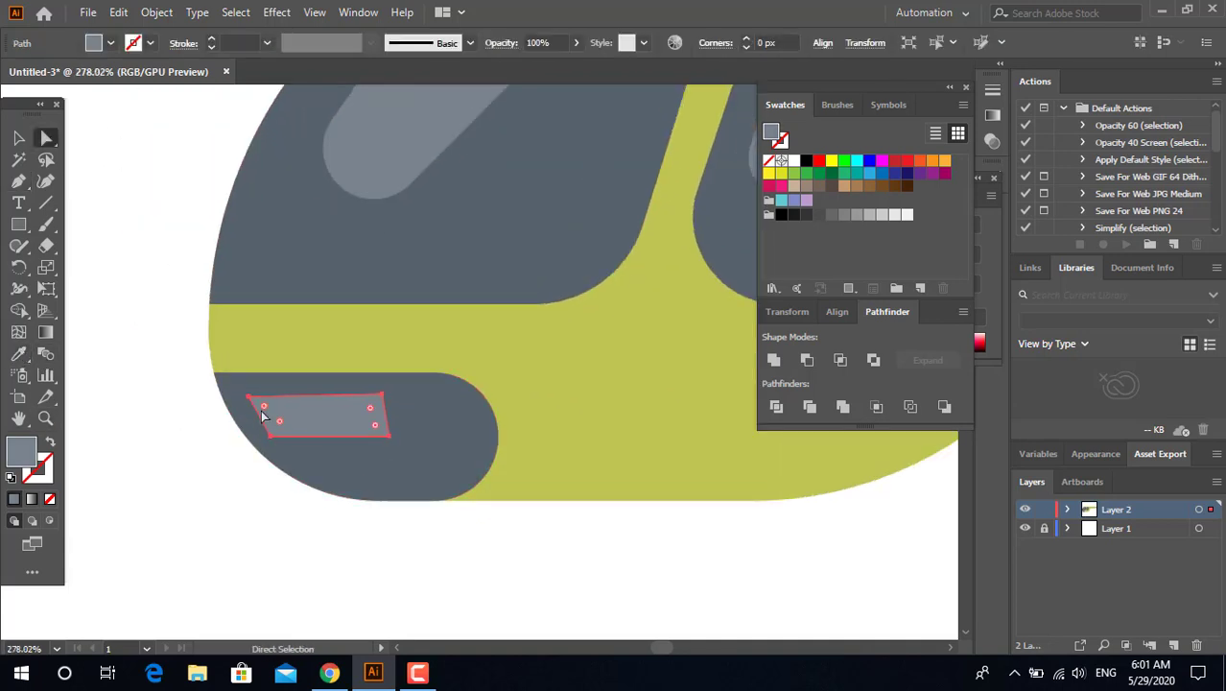
left_click_drag(285, 420, 317, 421)
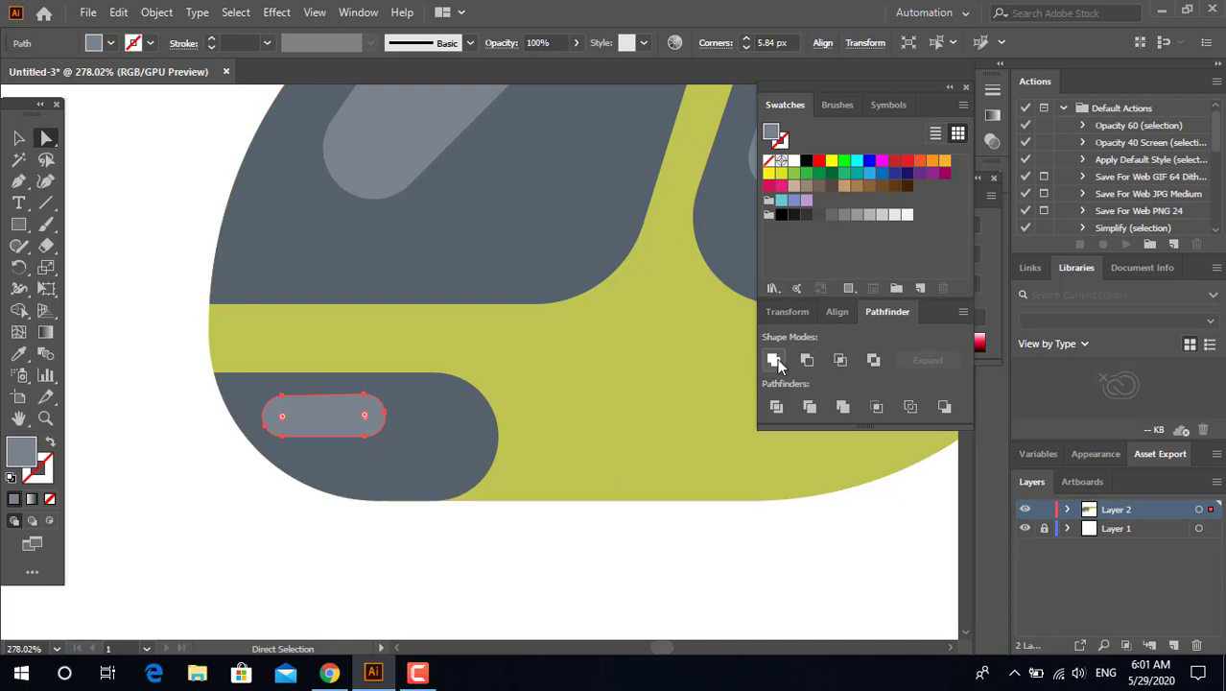
left_click(662, 550)
key("z")
scroll(363, 365, "down", 5)
Step: Lengthen the tail boom by dragging its right edge further right
scroll(619, 298, "down", 3)
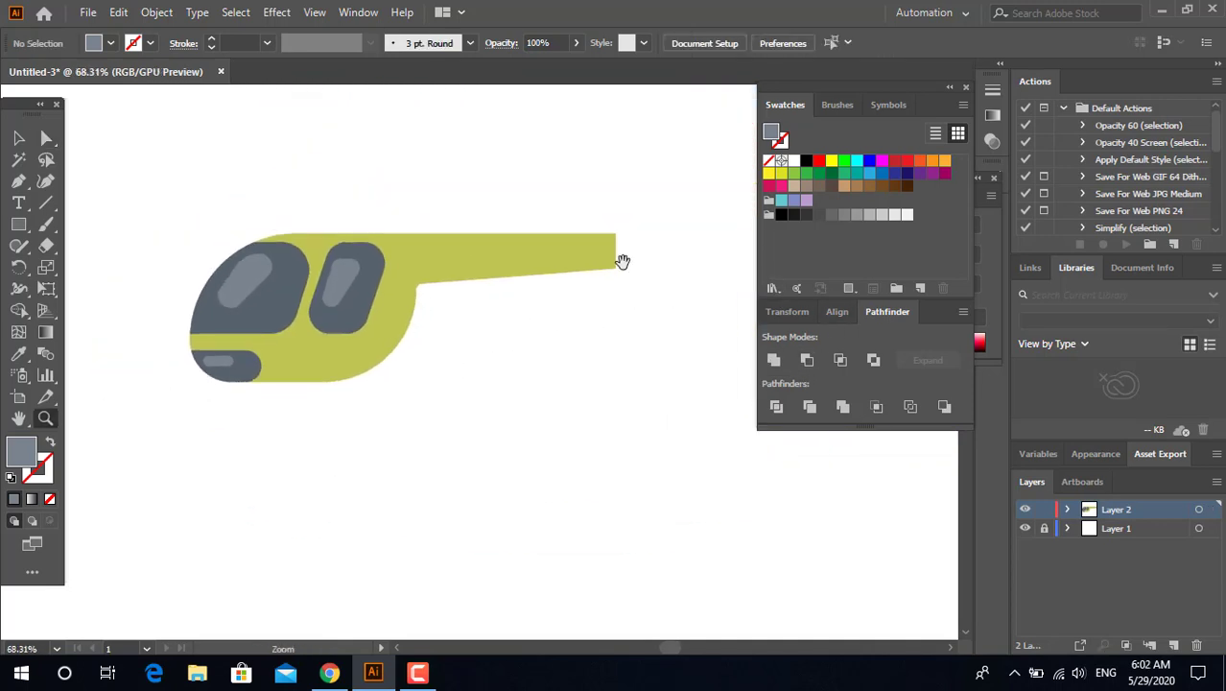
scroll(539, 314, "up", 5)
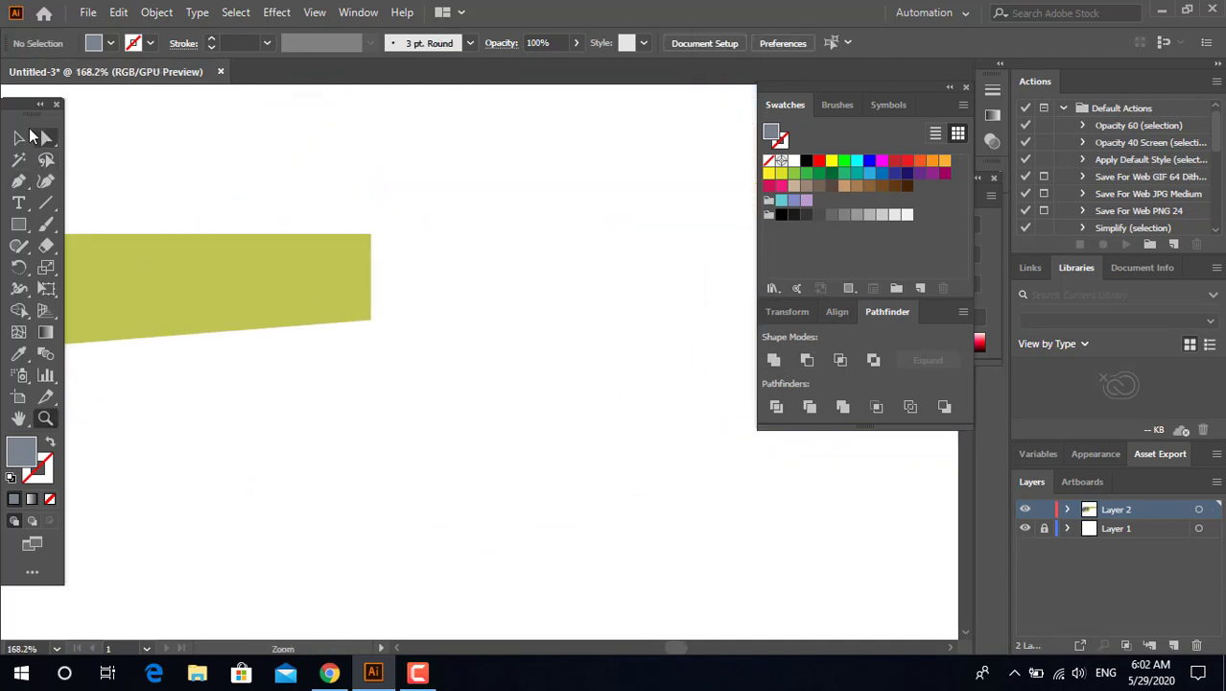
left_click(48, 142)
left_click_drag(372, 267, 453, 278)
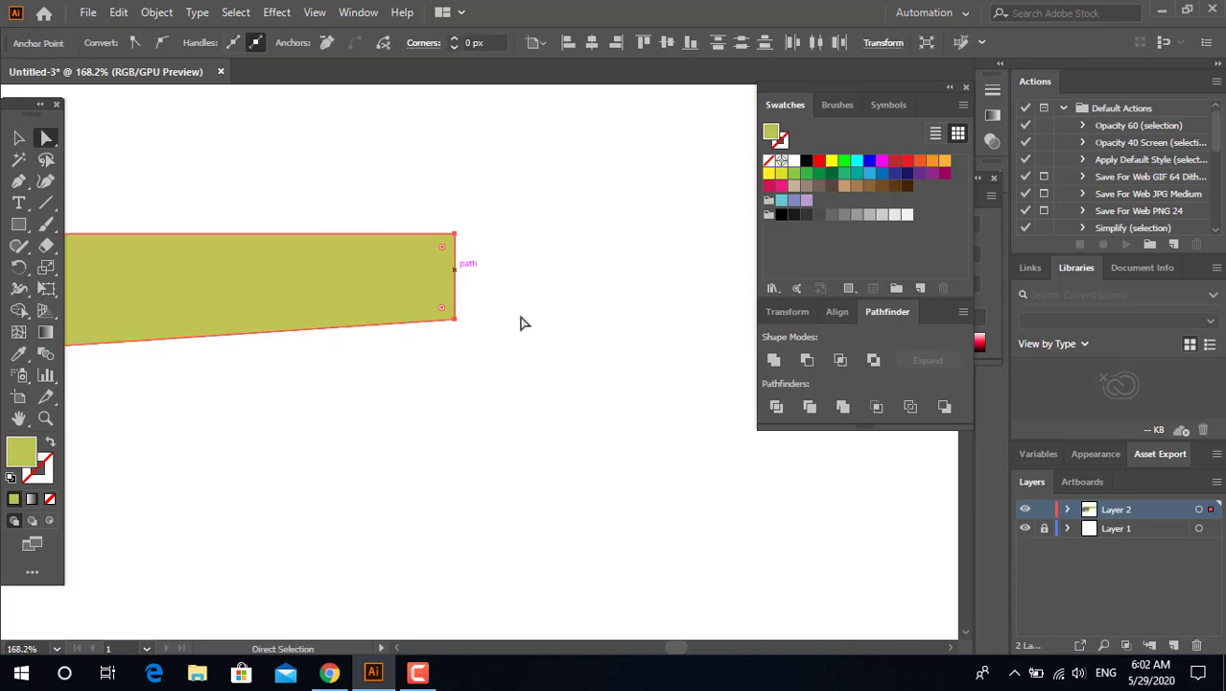
key("z")
left_click(313, 346, "alt")
scroll(313, 346, "down", 3)
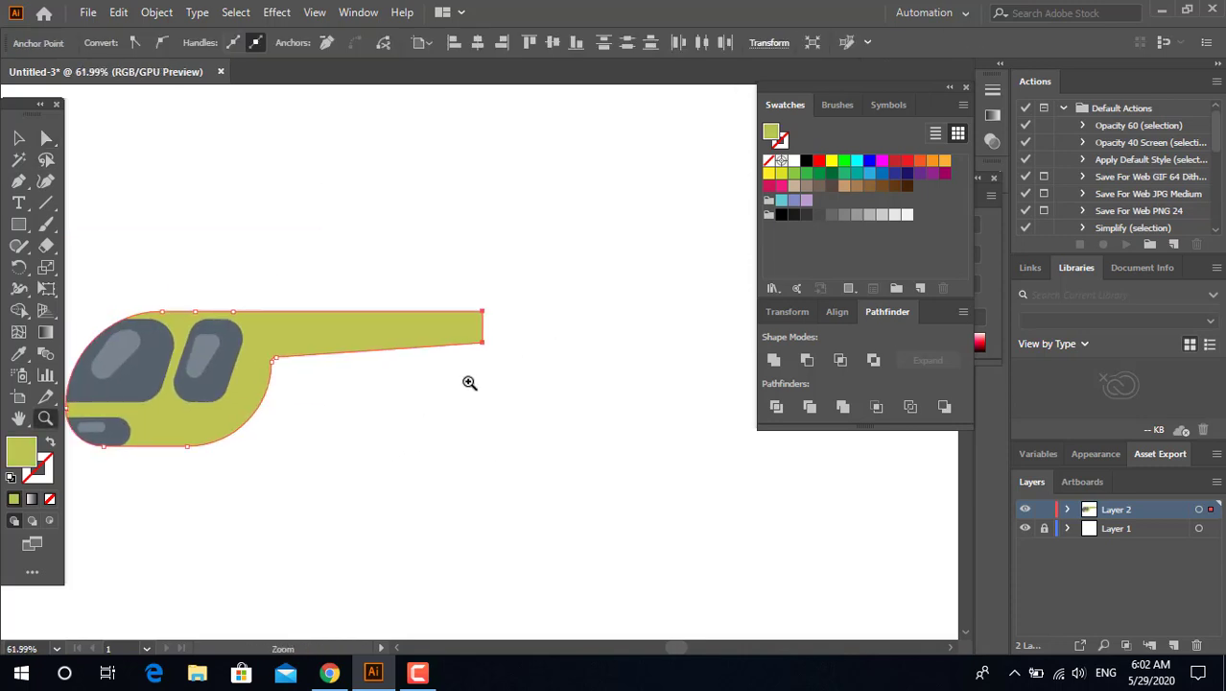
mouse_move(470, 383)
left_mouse_down()
mouse_move(549, 395)
mouse_move(375, 482)
mouse_move(630, 411)
mouse_move(520, 381)
left_mouse_up()
Step: Draw an upper fin rectangle at the boom's end and copy it below as the lower fin
left_click(519, 381)
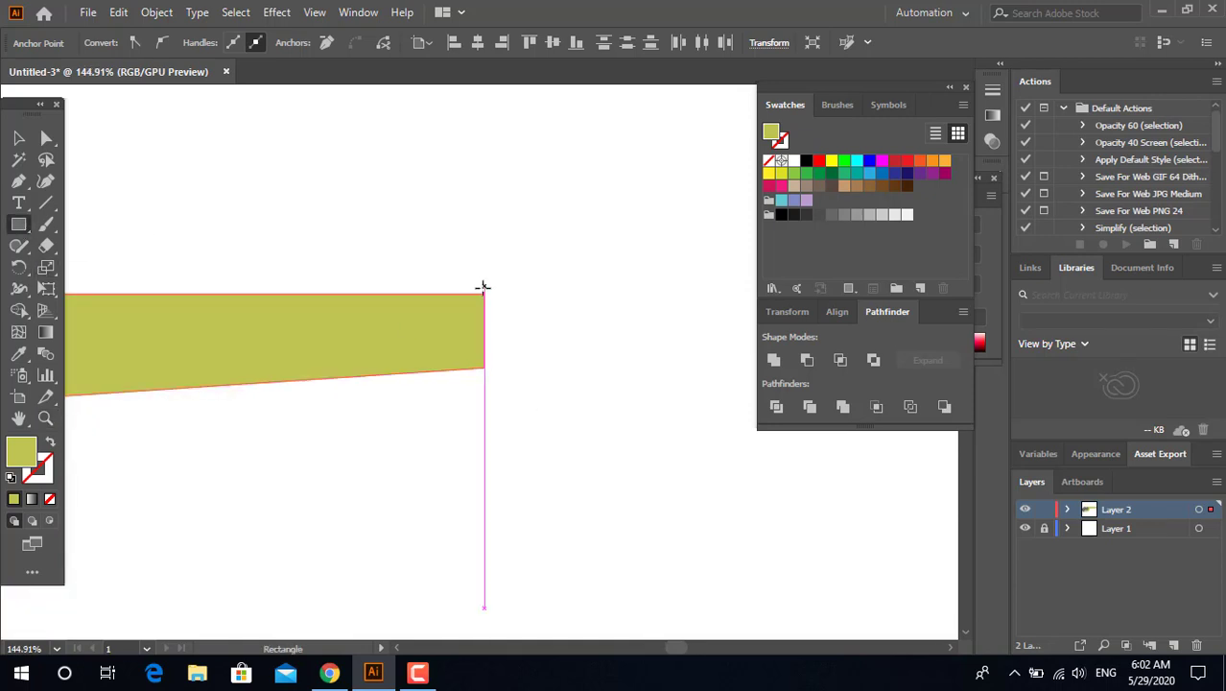
left_click_drag(485, 292, 418, 190)
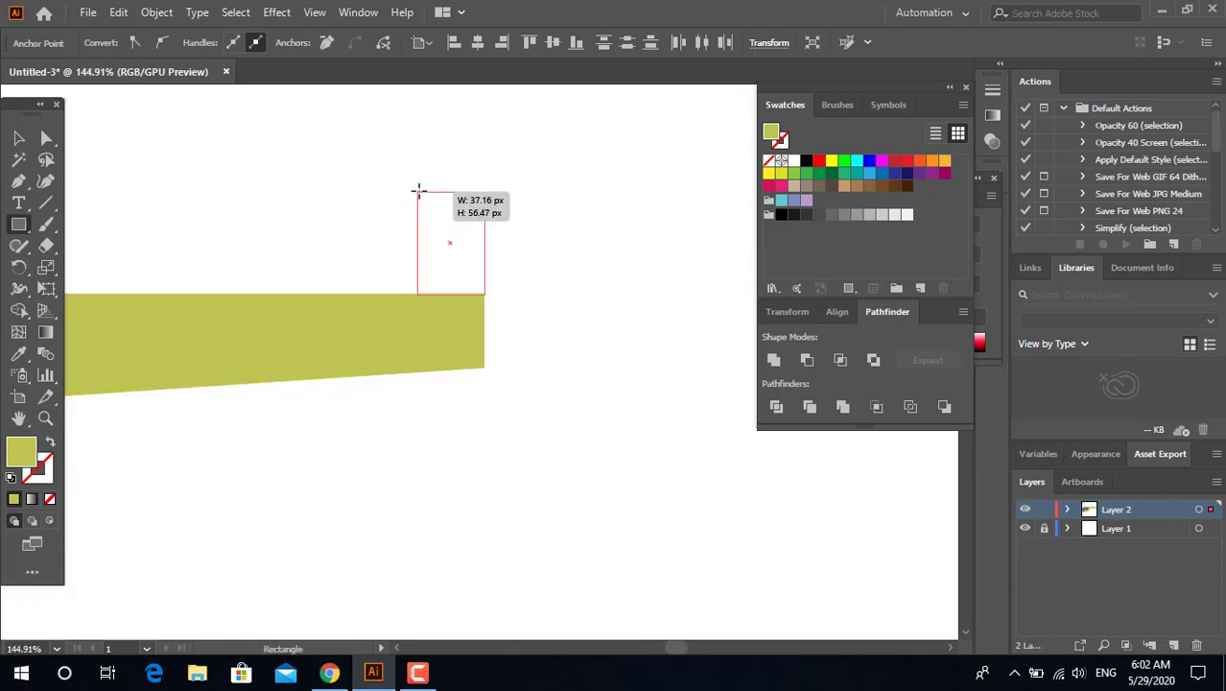
left_click(18, 138)
left_click(110, 192)
left_click_drag(430, 252, 451, 429)
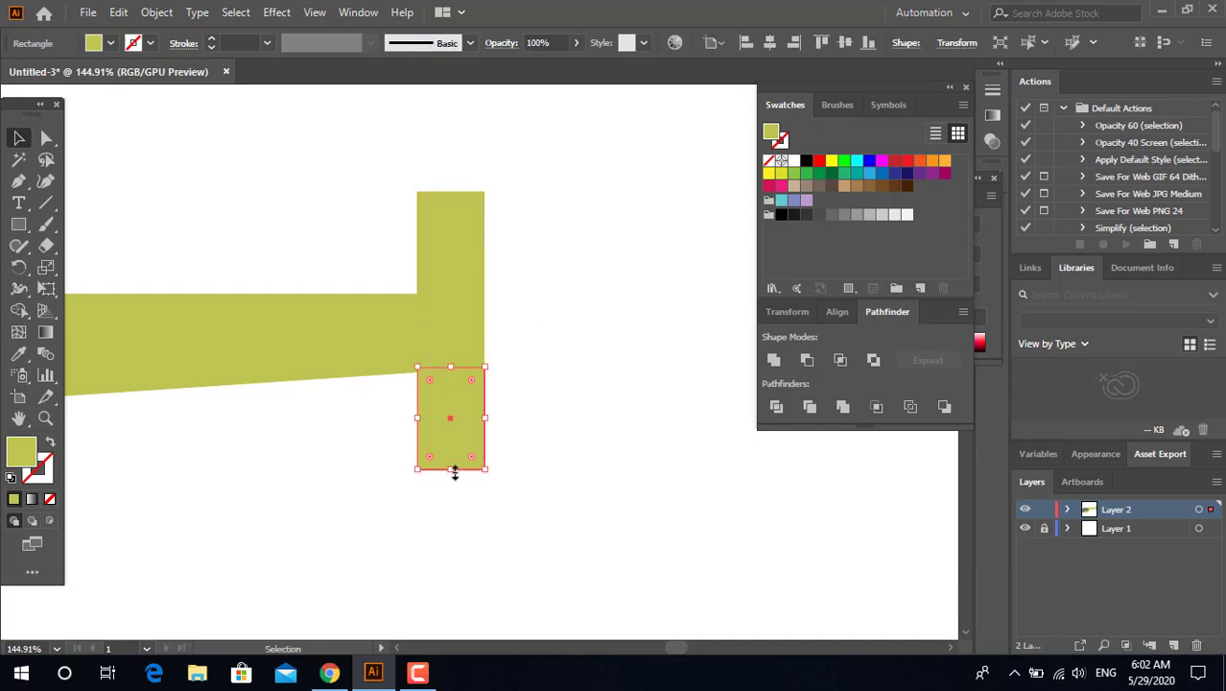
left_click_drag(454, 473, 455, 450)
left_click(576, 437)
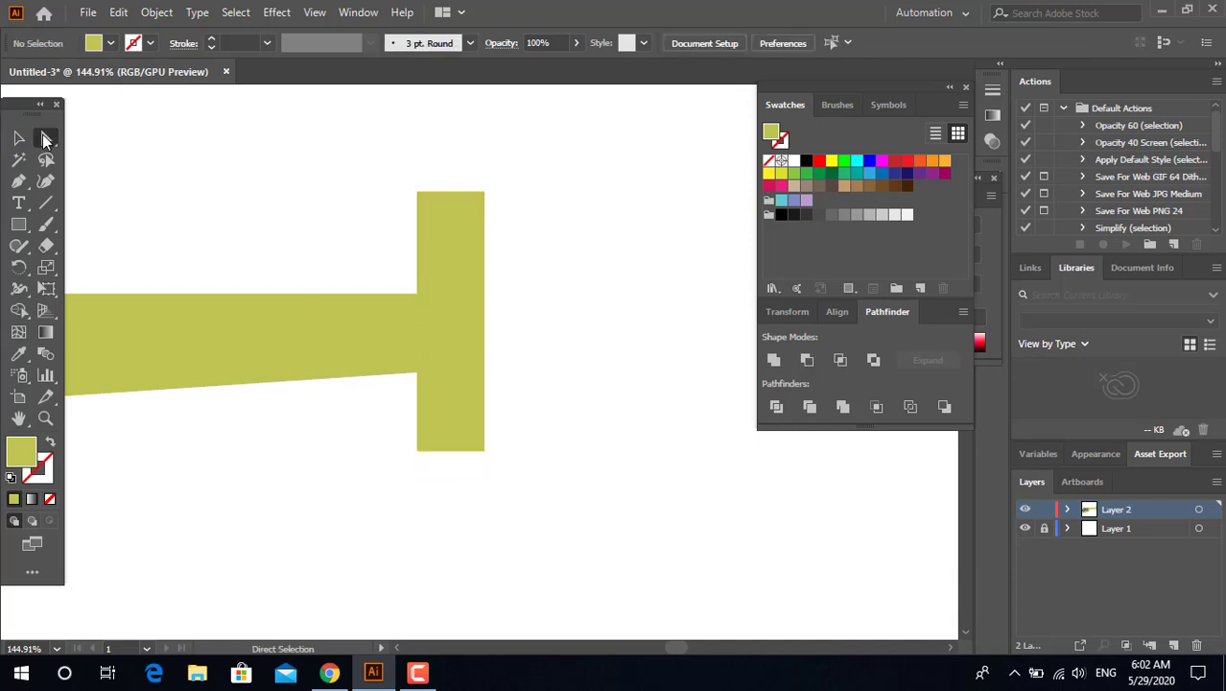
Step: Shift the fins' anchors so both upper and lower fins sweep back toward the rear
left_click_drag(419, 450, 440, 451)
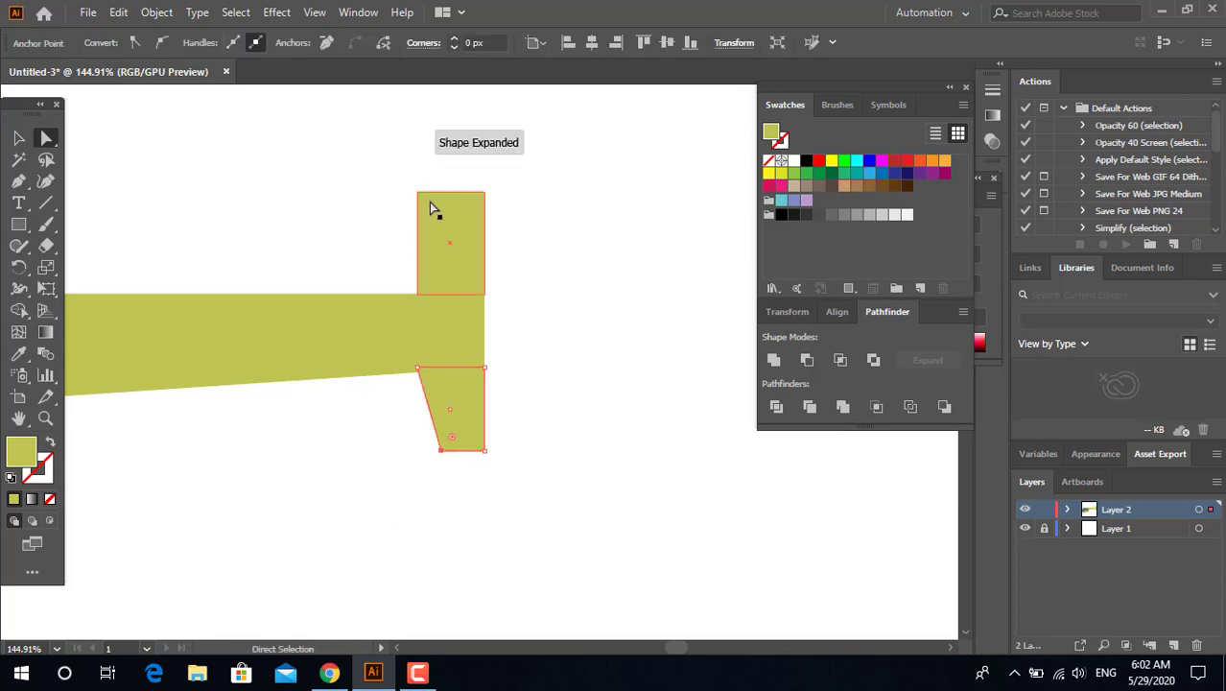
left_click_drag(419, 197, 509, 204)
left_click(636, 413)
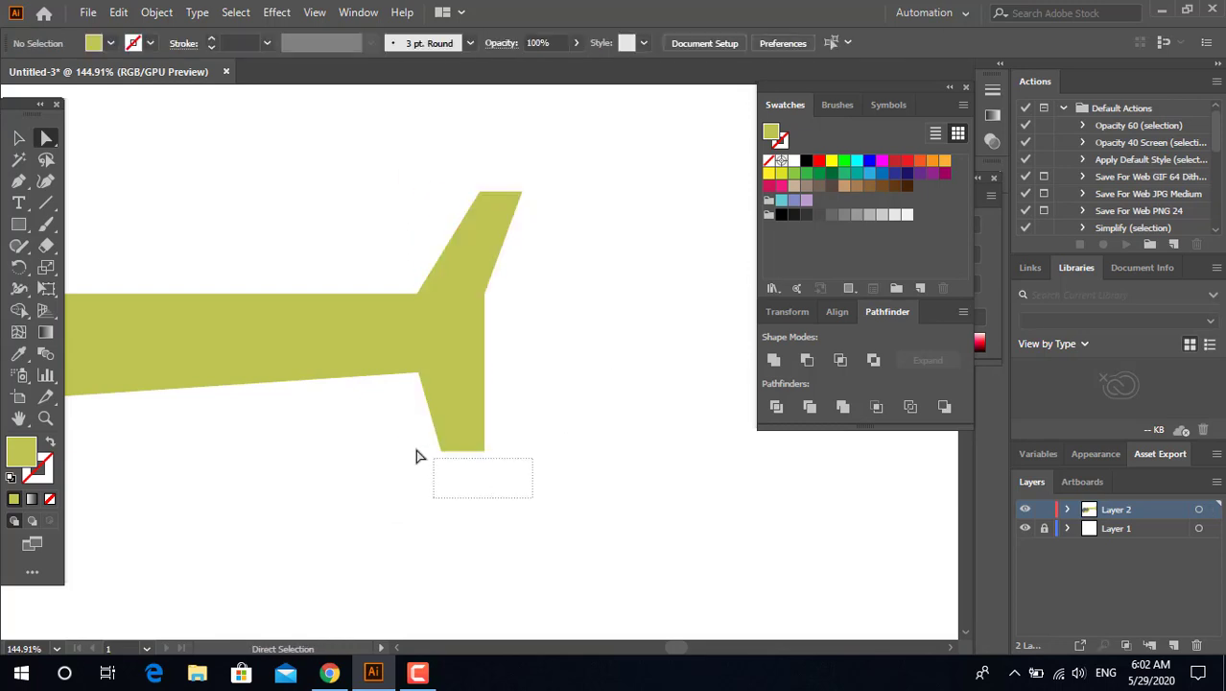
mouse_move(531, 496)
left_mouse_down()
mouse_move(422, 431)
mouse_move(495, 423)
left_mouse_up()
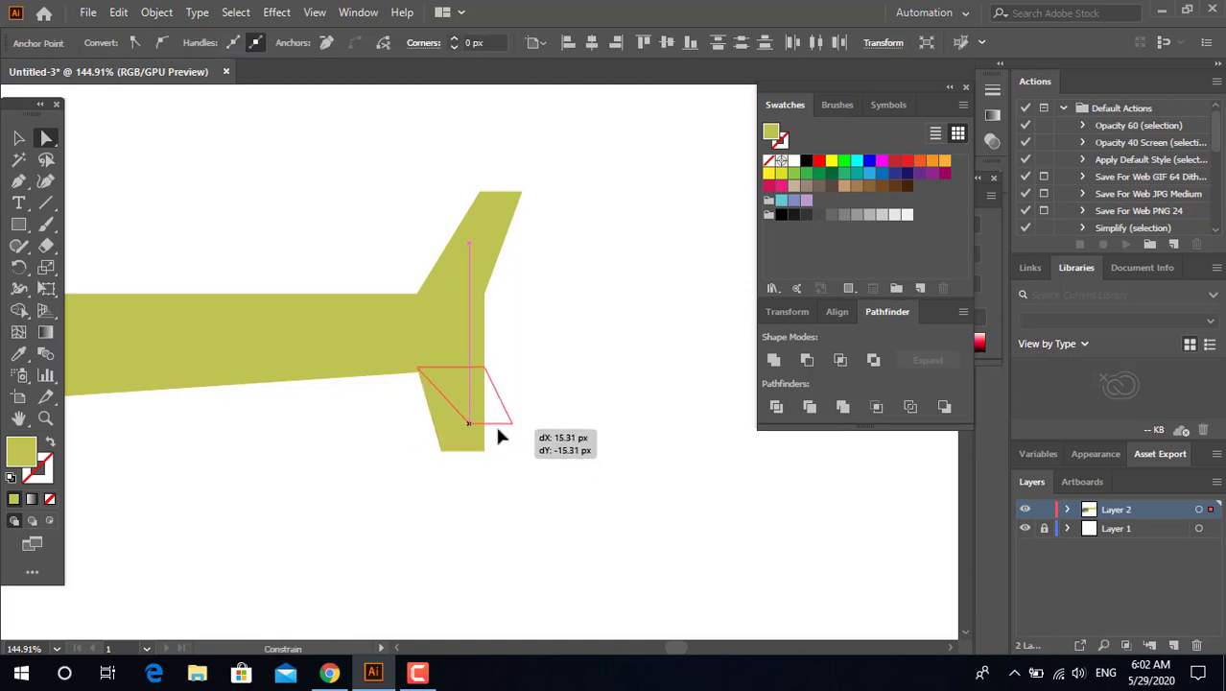
key("z")
left_click(526, 393)
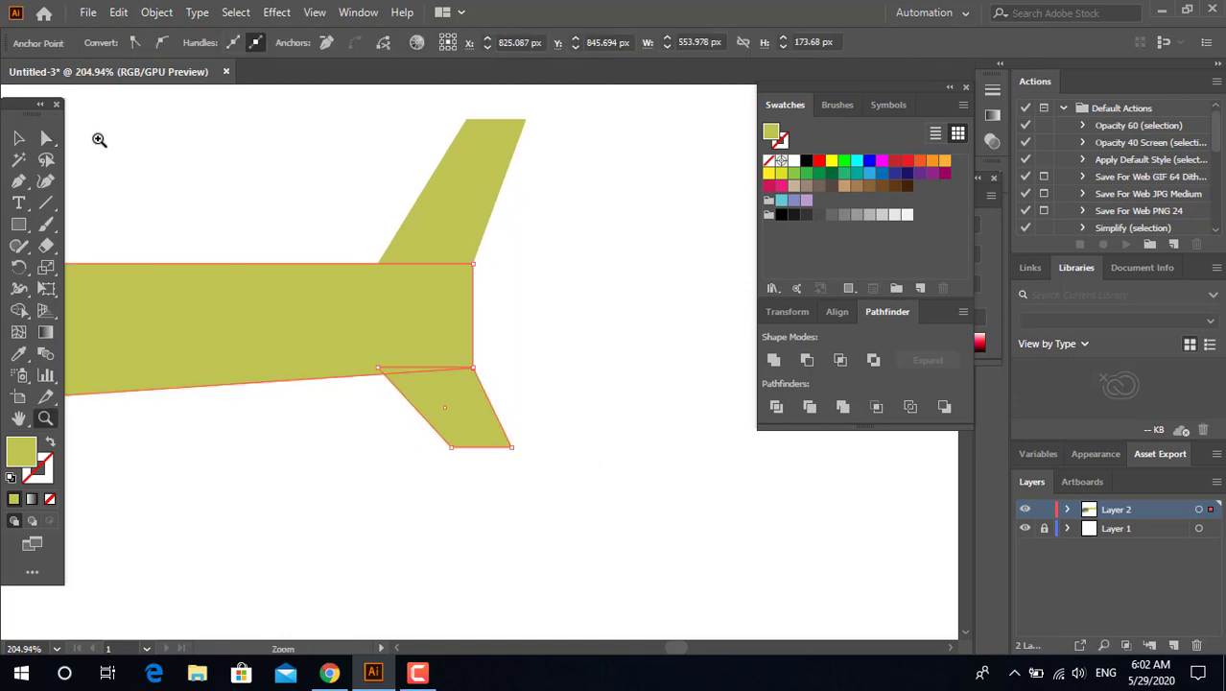
Step: Add a small rectangle at the tail's end and stretch it rightward into a thin bar
mouse_move(461, 298)
left_mouse_down()
mouse_move(498, 318)
mouse_move(495, 308)
mouse_move(487, 320)
left_mouse_up()
key("v")
left_click(486, 325)
left_click(501, 324)
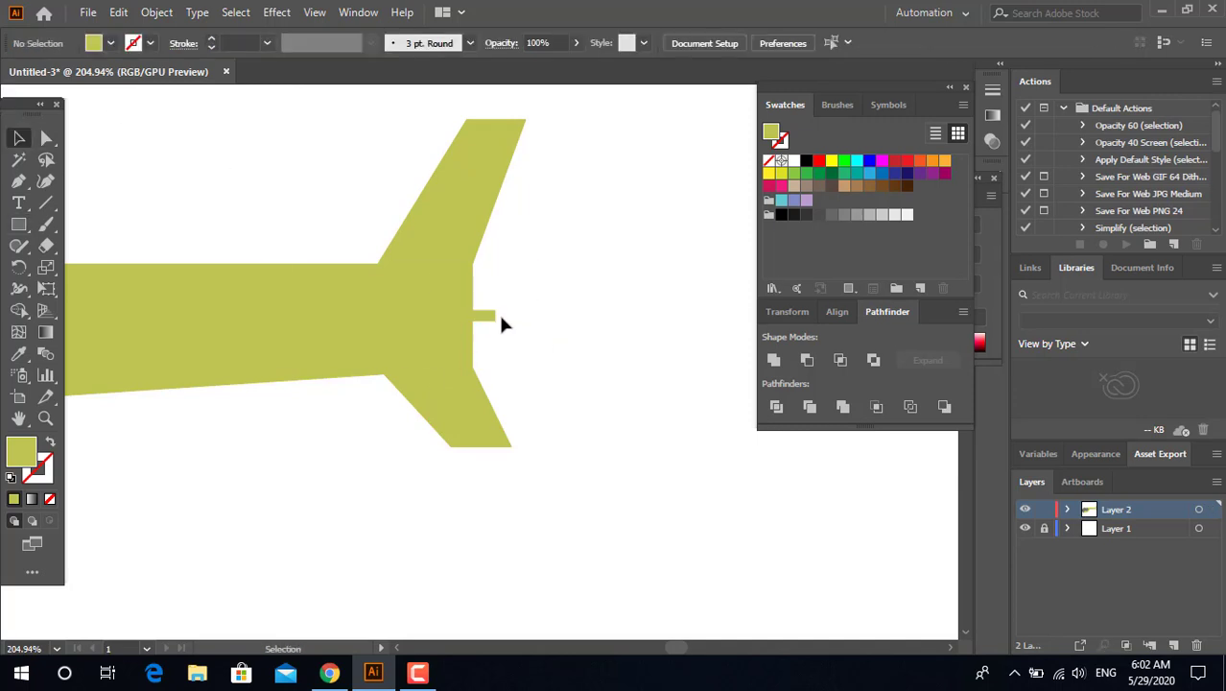
left_click(495, 323)
key("z")
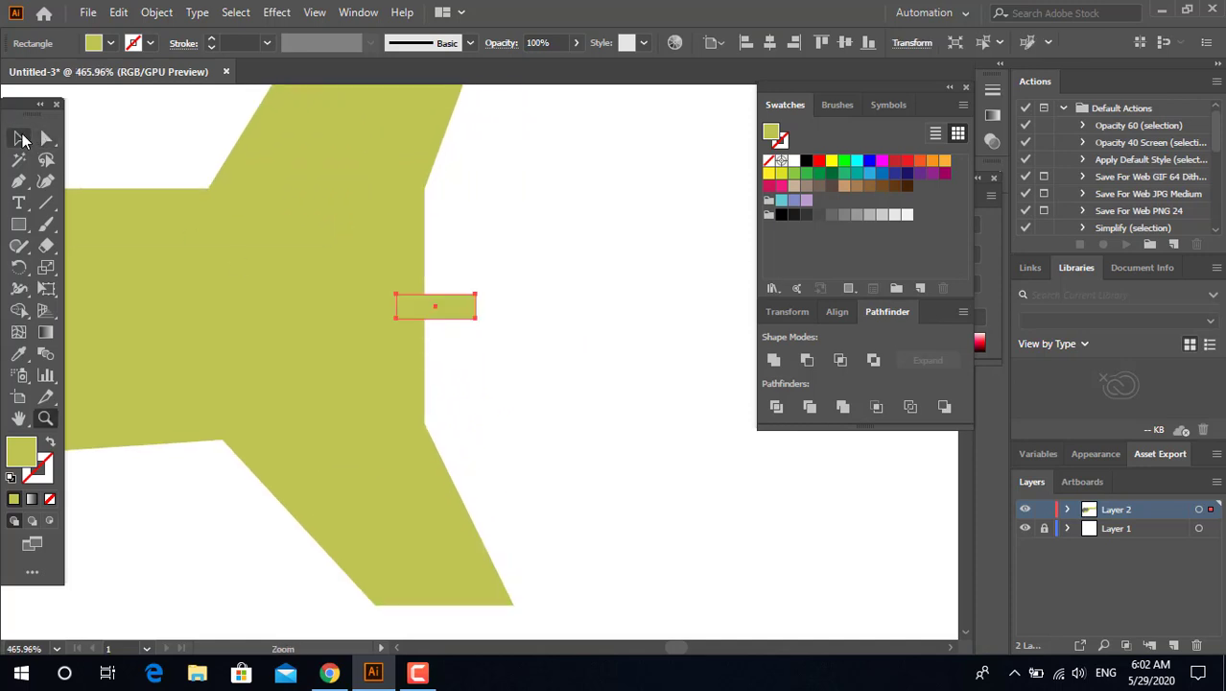
left_click(20, 139)
left_click_drag(480, 307, 573, 307)
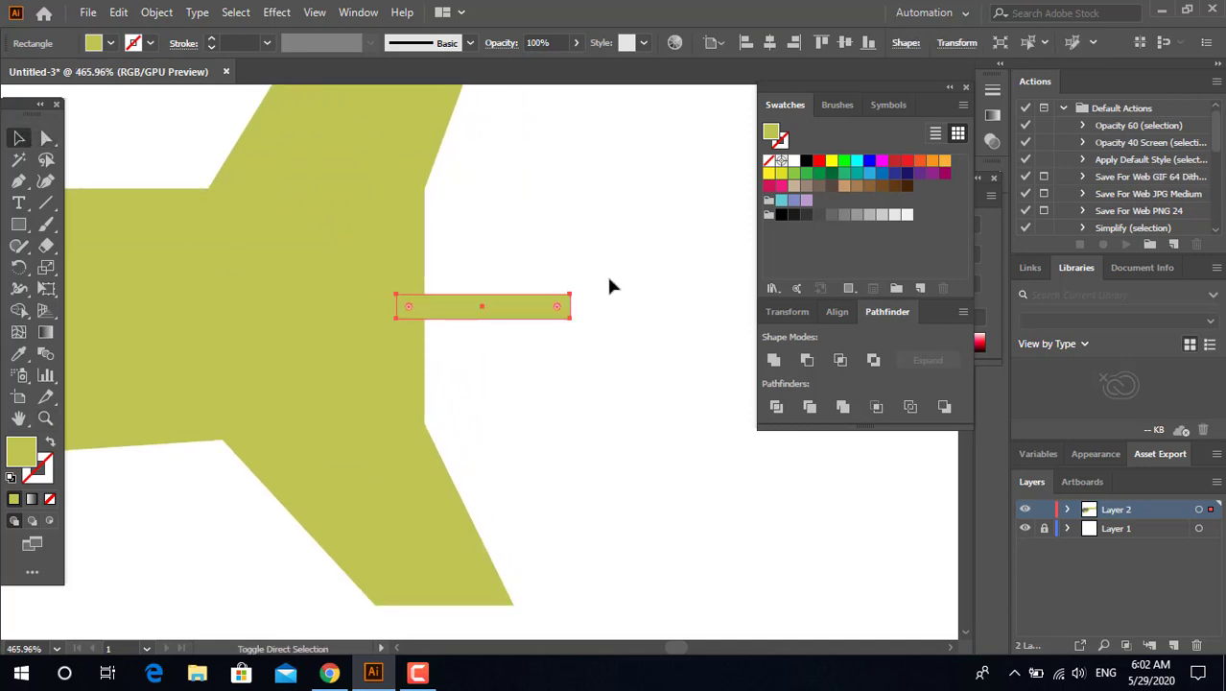
left_click(553, 370)
key("z")
scroll(170, 375, "down", 5)
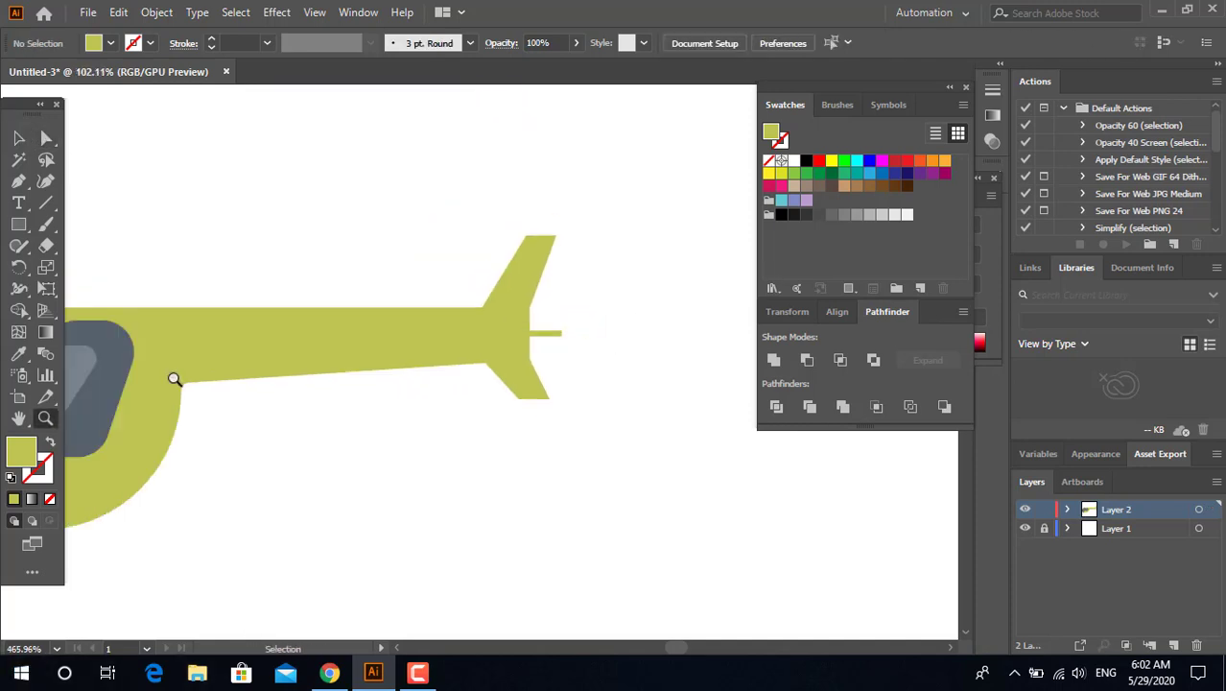
left_click_drag(170, 375, 540, 344)
scroll(577, 384, "up", 3)
scroll(304, 293, "up", 2)
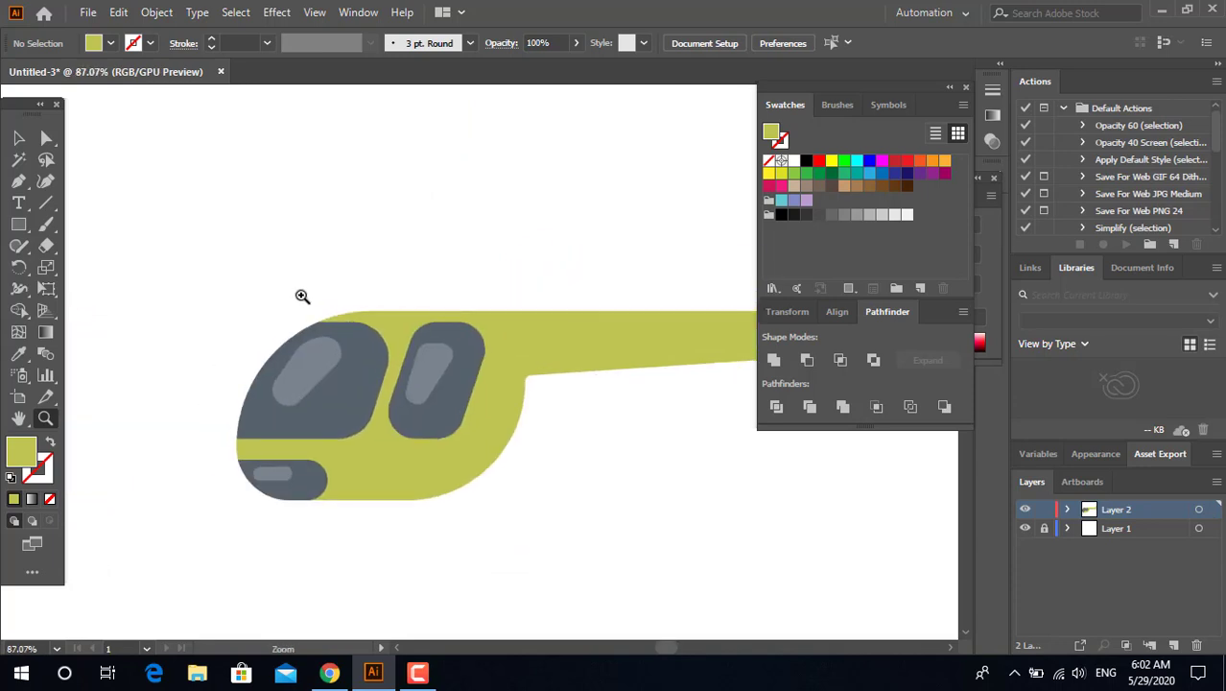
scroll(337, 364, "down", 3)
scroll(101, 233, "down", 2)
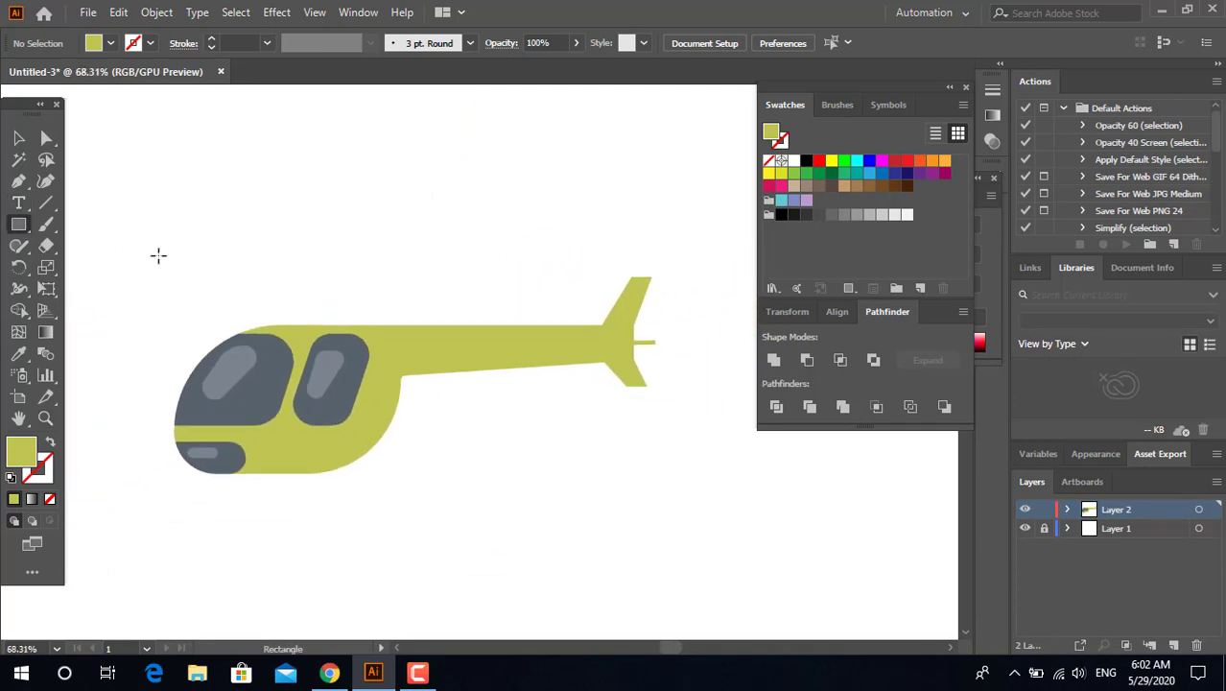
Step: Draw a long thin rotor bar above the cabin and fill it light blue A8C6CC
left_click_drag(142, 257, 512, 259)
scroll(363, 347, "up", 3)
left_click(45, 419)
double_click(21, 450)
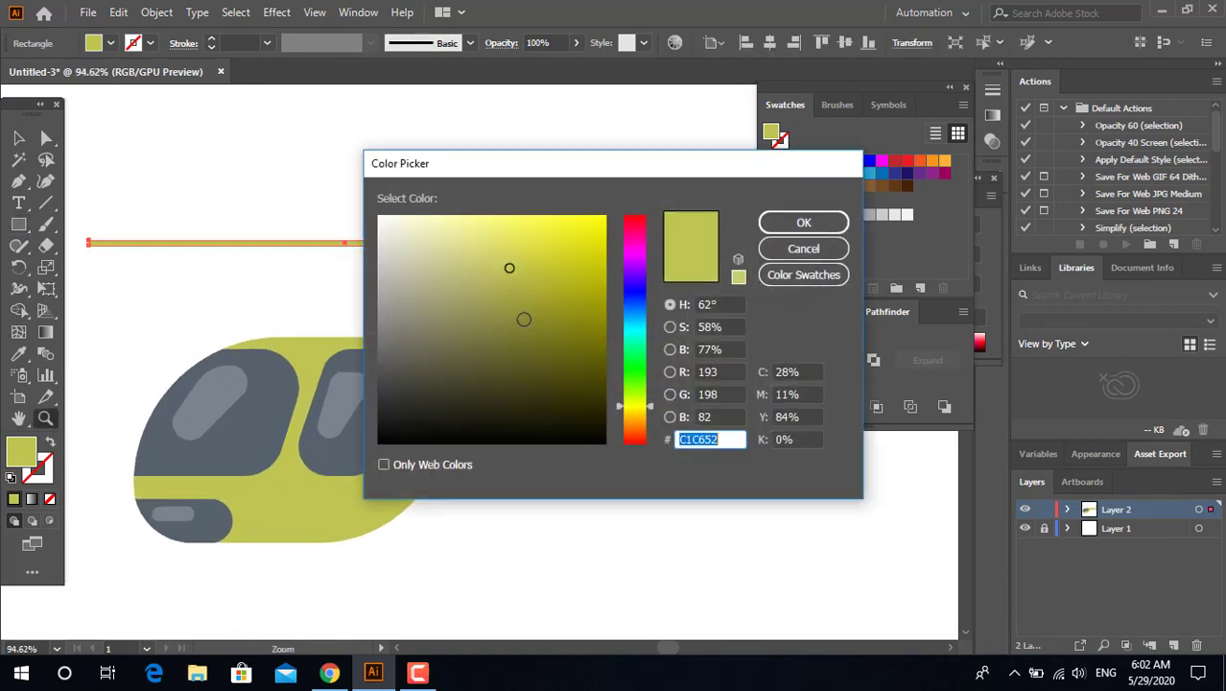
left_click(640, 330)
left_click(417, 261)
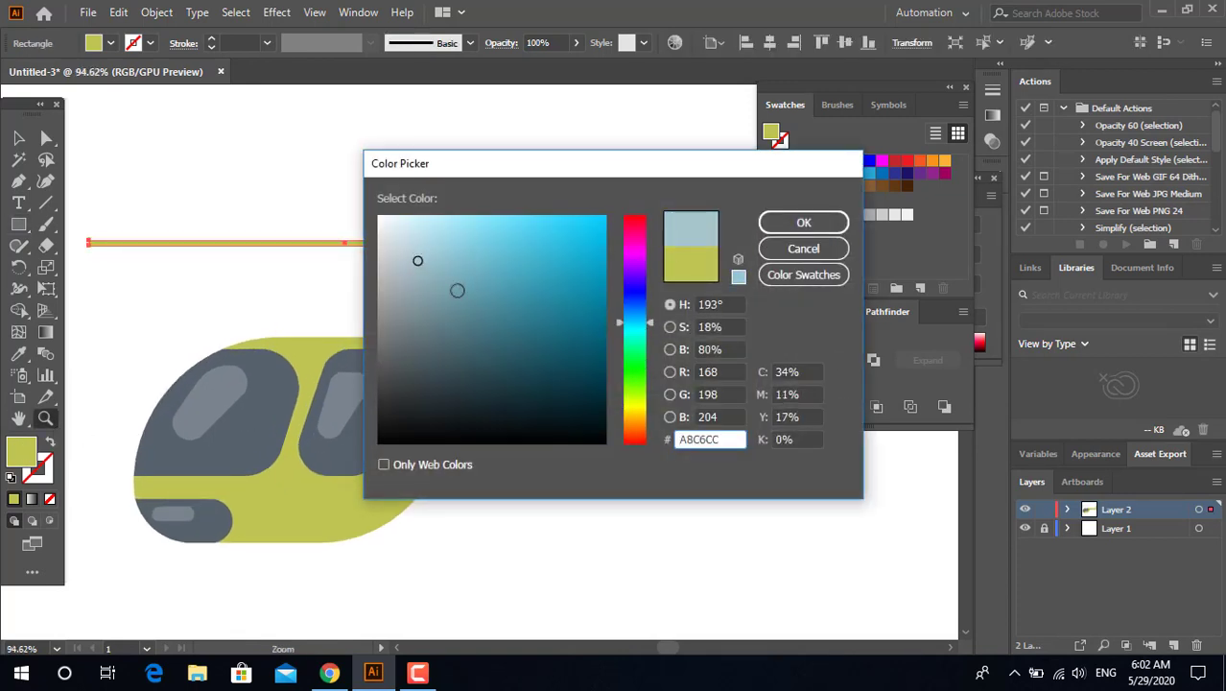
left_click(804, 222)
Step: Slightly round the rotor bar's corners with the corner widget
scroll(235, 293, "up", 1)
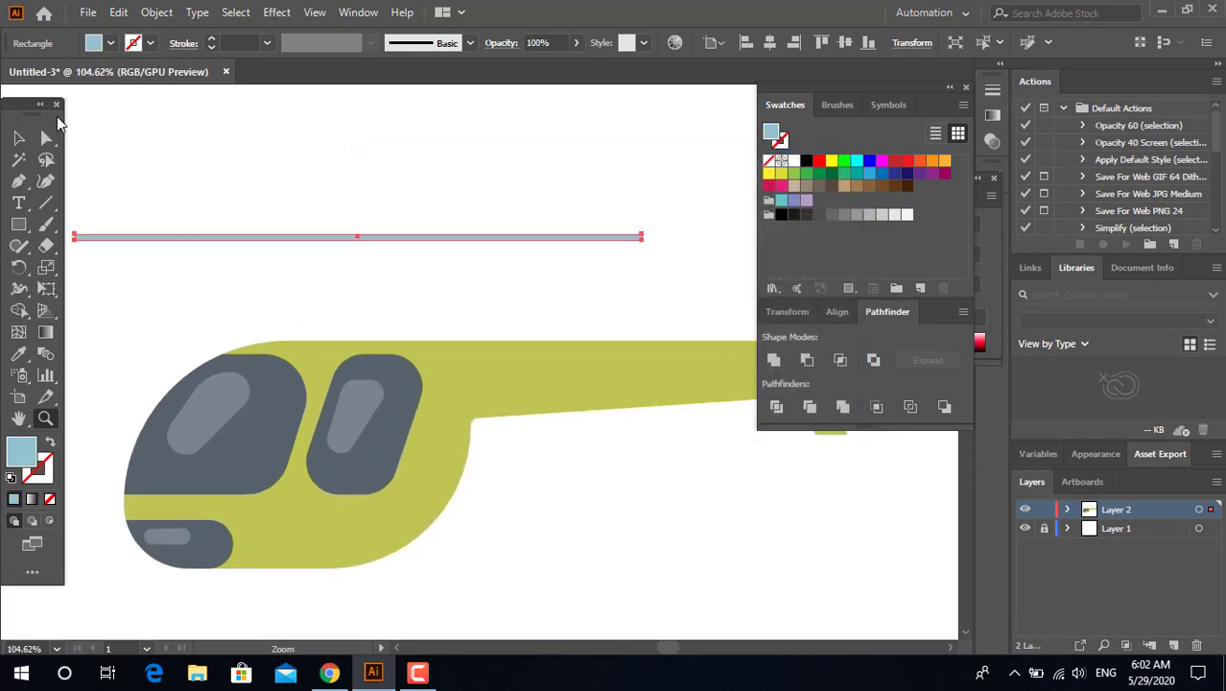
left_click(47, 137)
left_click_drag(84, 244, 284, 281)
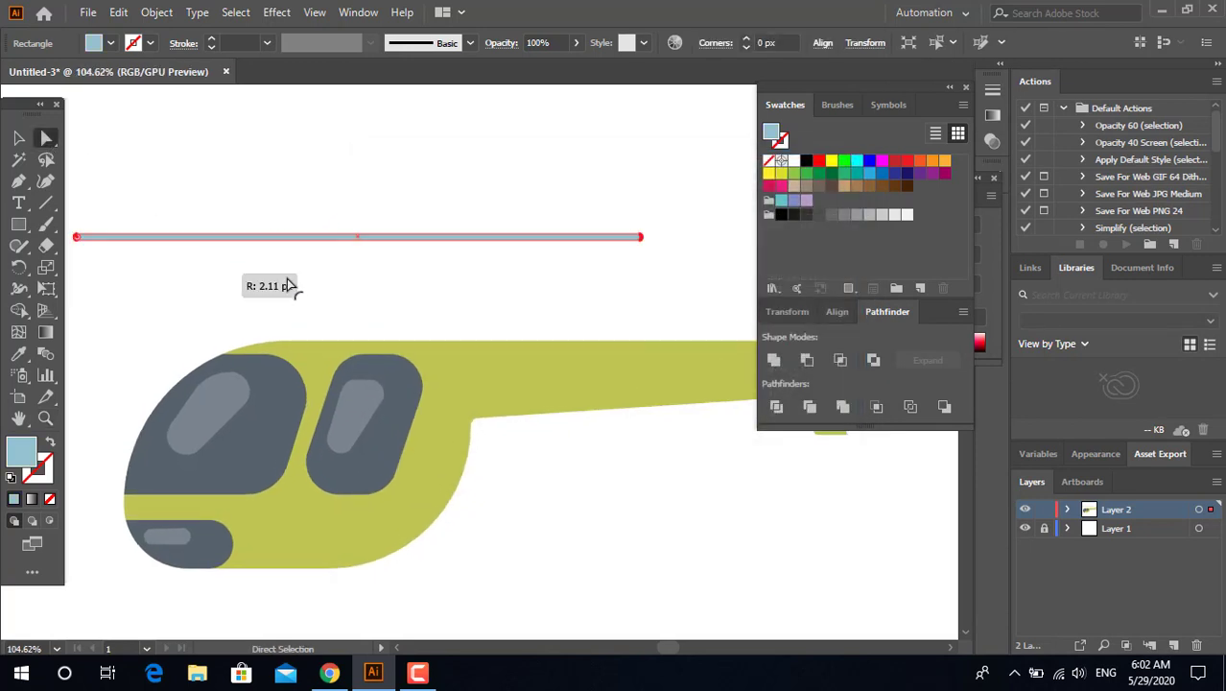
scroll(383, 252, "down", 3)
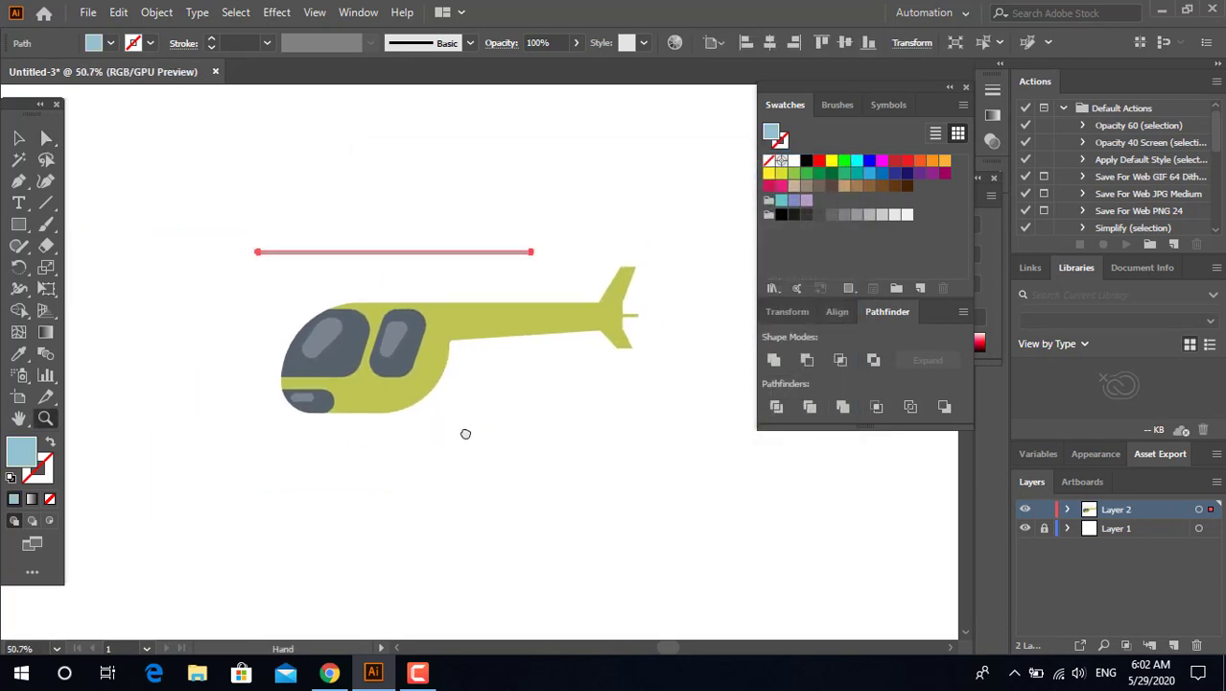
Step: Move the rotor bar down so it sits just above the helicopter's body
key("v")
left_click(331, 124)
left_click_drag(452, 261, 443, 275)
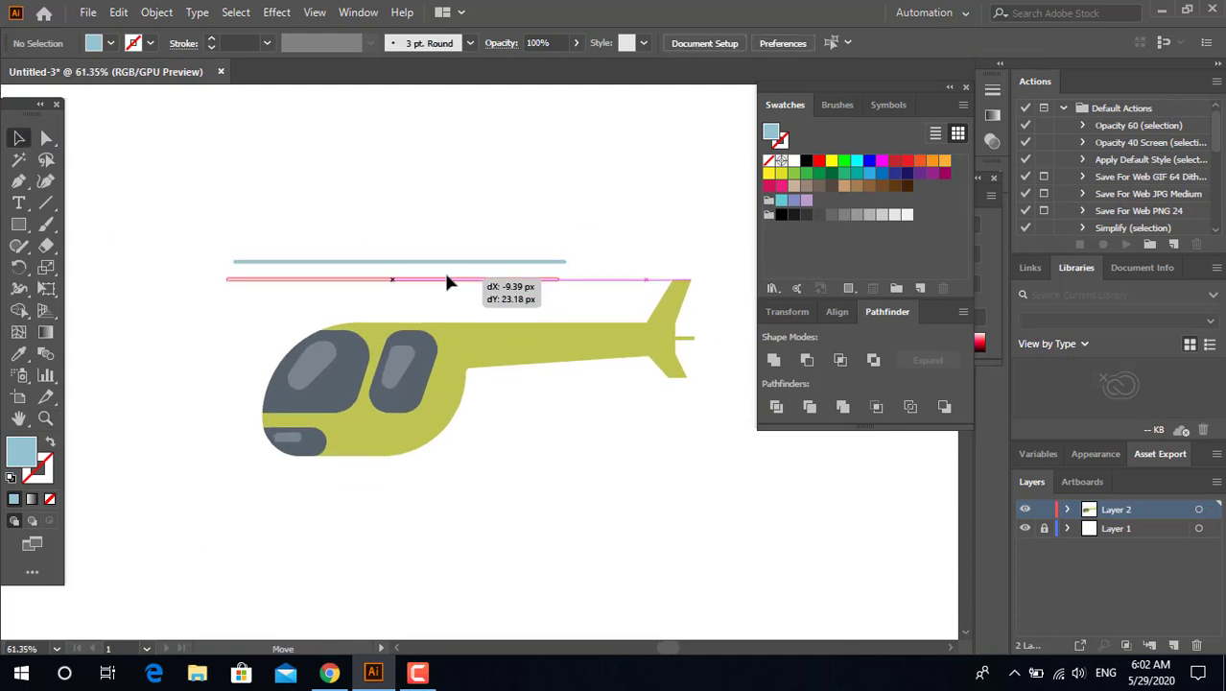
key("z")
scroll(418, 205, "up", 3)
left_click(20, 139)
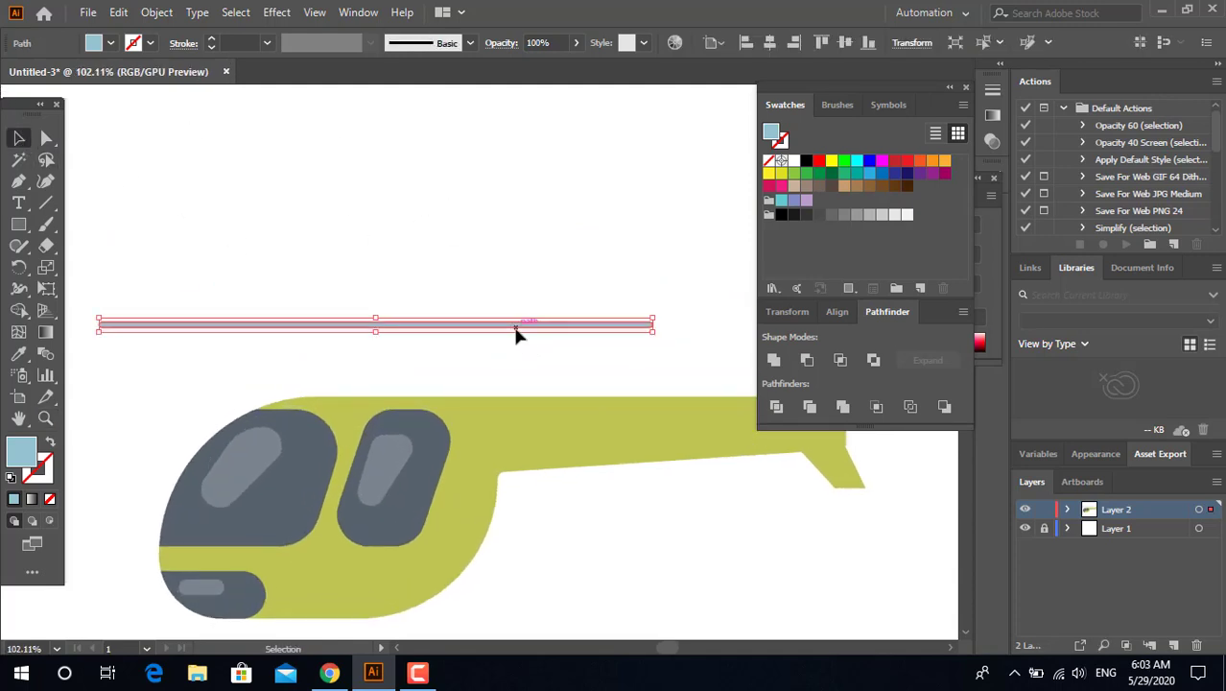
left_click_drag(515, 333, 516, 345)
left_click(425, 254)
key("z")
scroll(373, 295, "down", 2)
Step: Draw a small hub rectangle on the roof and sample the body's olive-green onto it
scroll(350, 348, "down", 1)
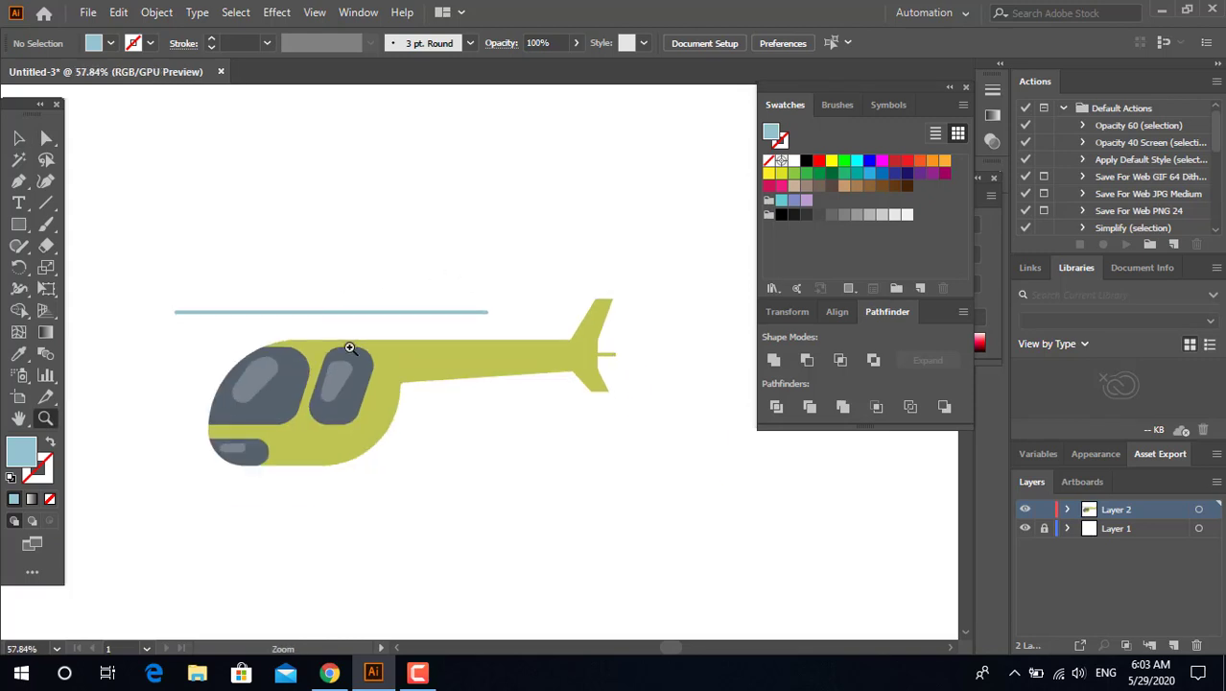
left_click_drag(351, 347, 498, 391)
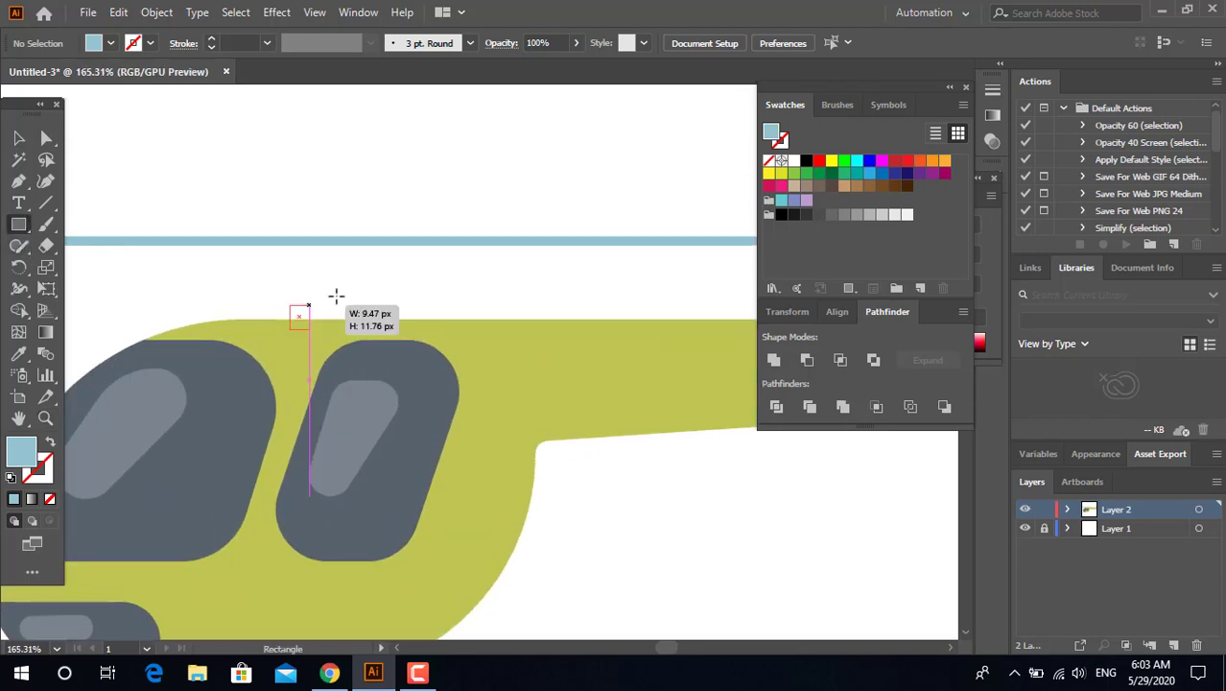
left_click_drag(289, 303, 401, 329)
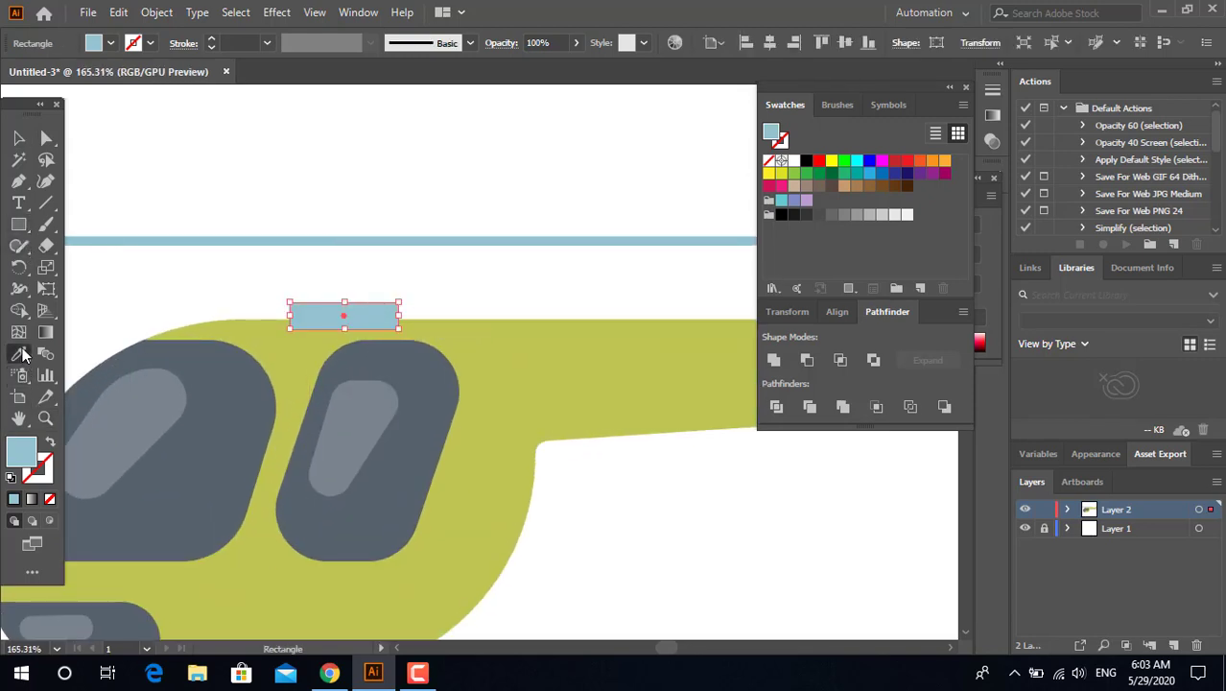
left_click(20, 354)
left_click(299, 355)
Step: Change the hub rectangle's fill to A0A02C, then to darker olive 605F47
double_click(21, 449)
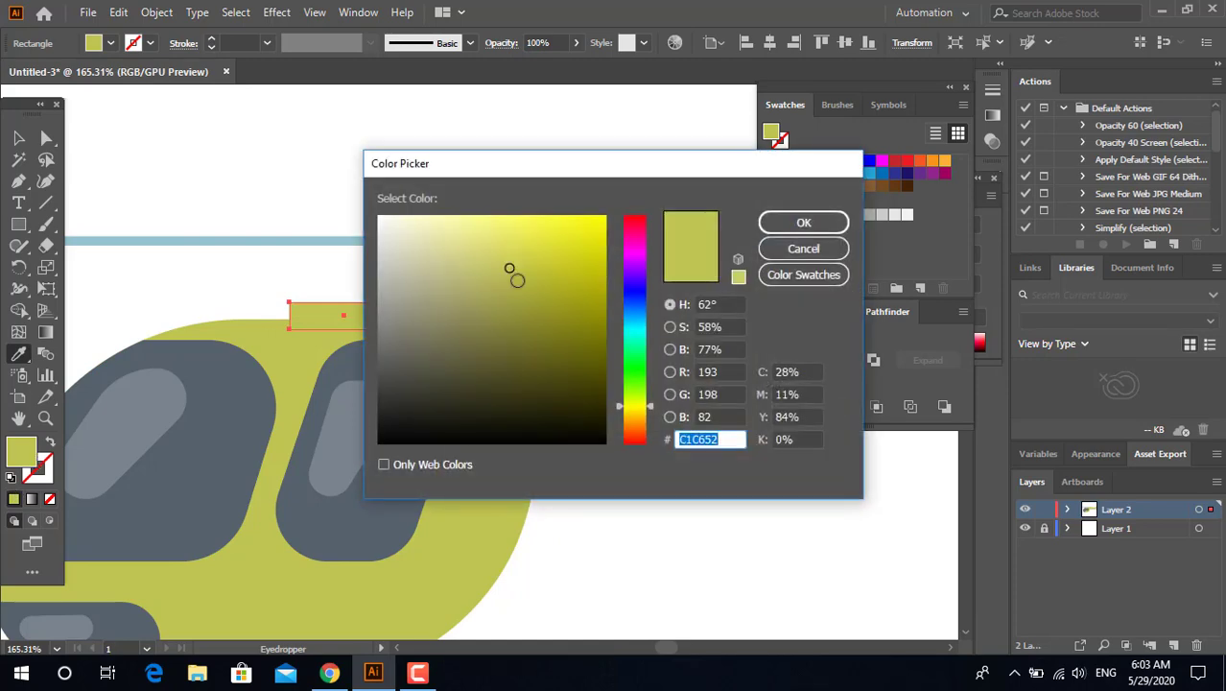
type("A0A02C")
left_click(804, 222)
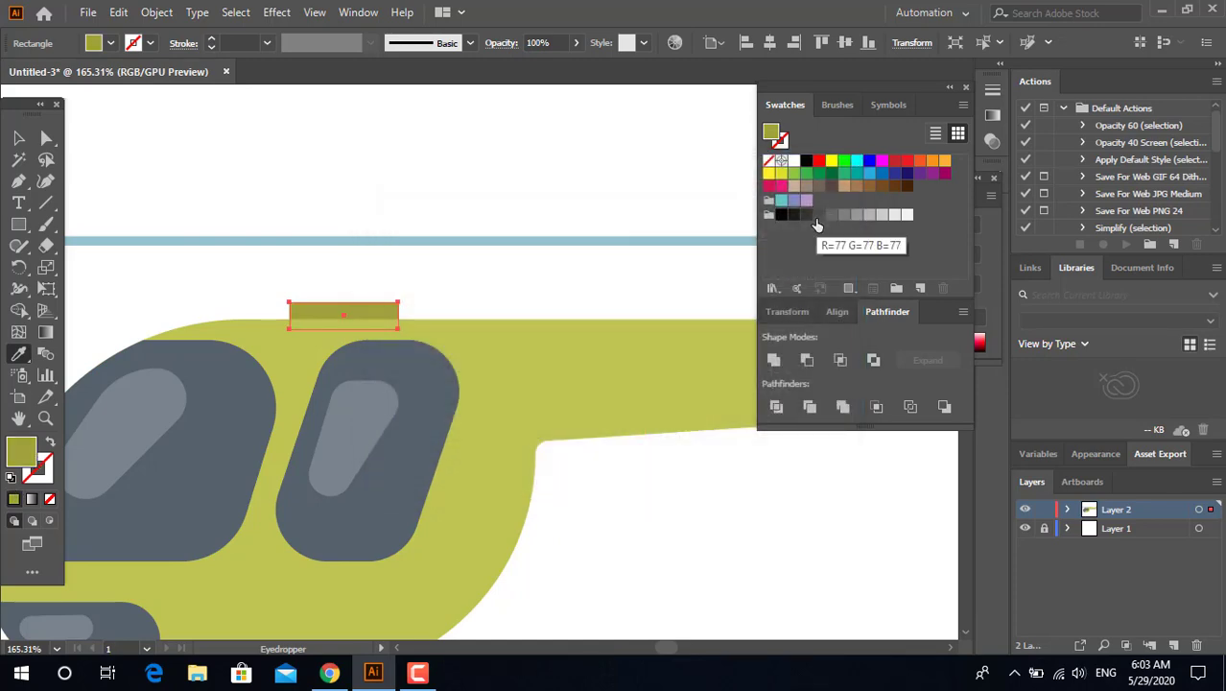
double_click(16, 458)
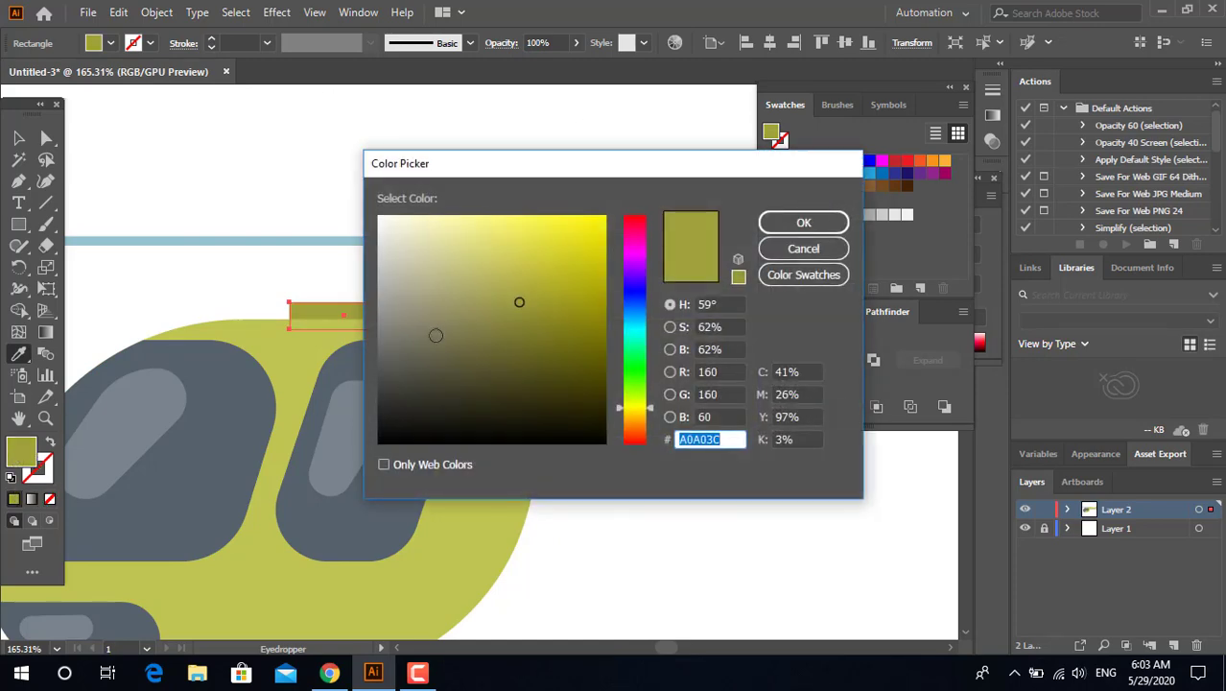
type("605F47")
key("Return")
scroll(342, 286, "up", 1)
Step: Make the olive hub base taller and lower the rotor bar slightly
key("v")
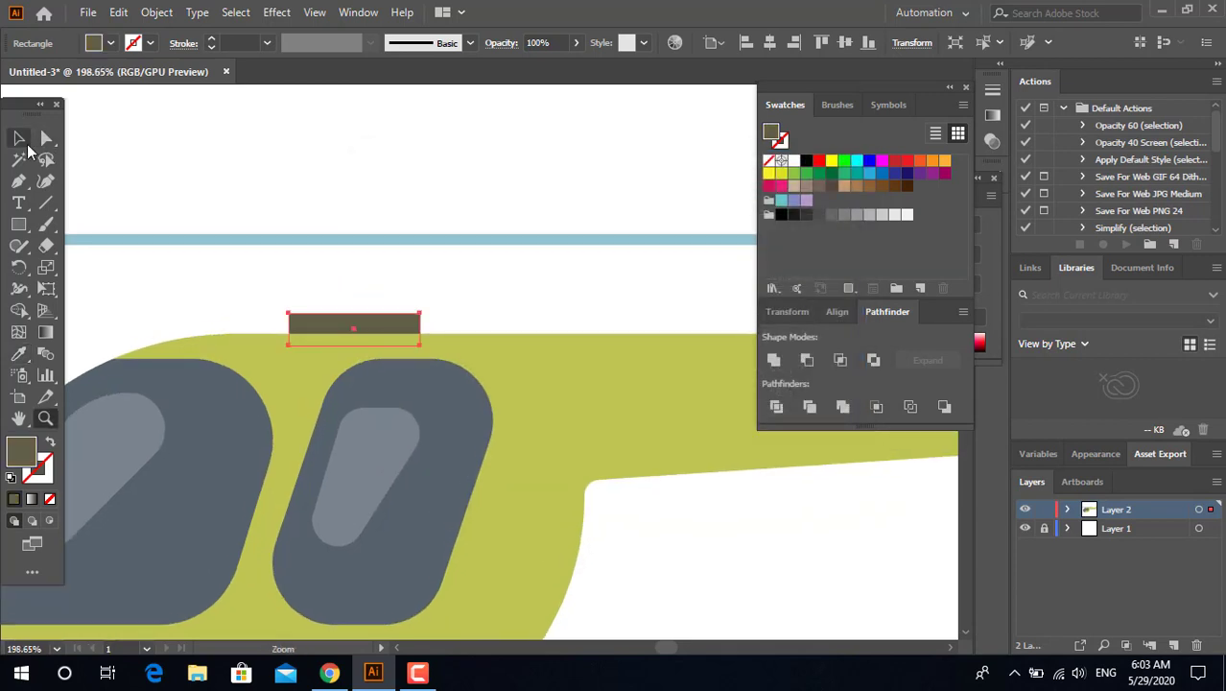
left_click_drag(354, 312, 354, 292)
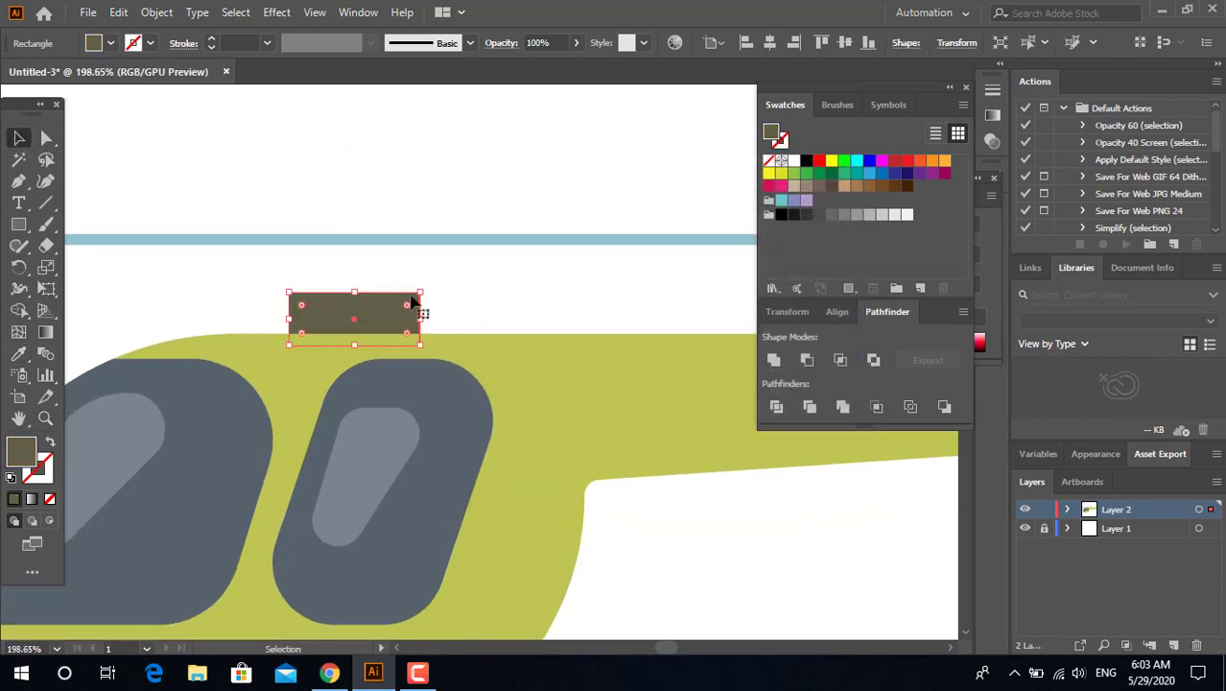
left_click_drag(385, 242, 386, 247)
left_click(384, 315)
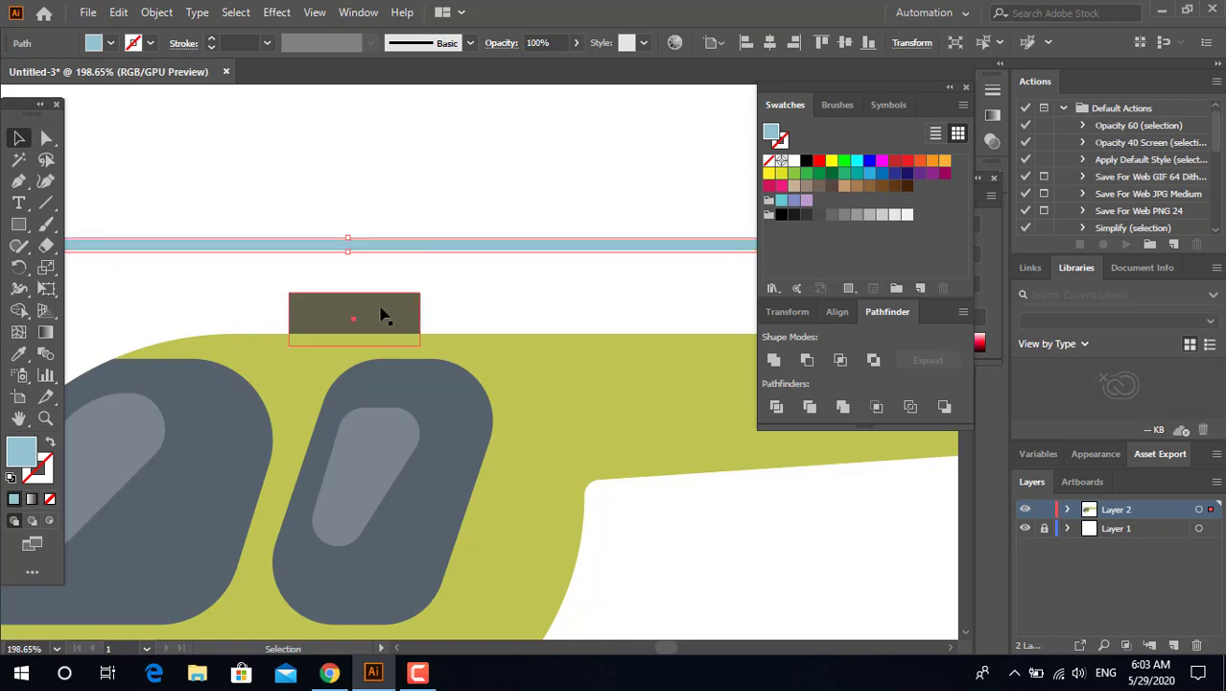
left_click(381, 247, "shift")
left_click(436, 287)
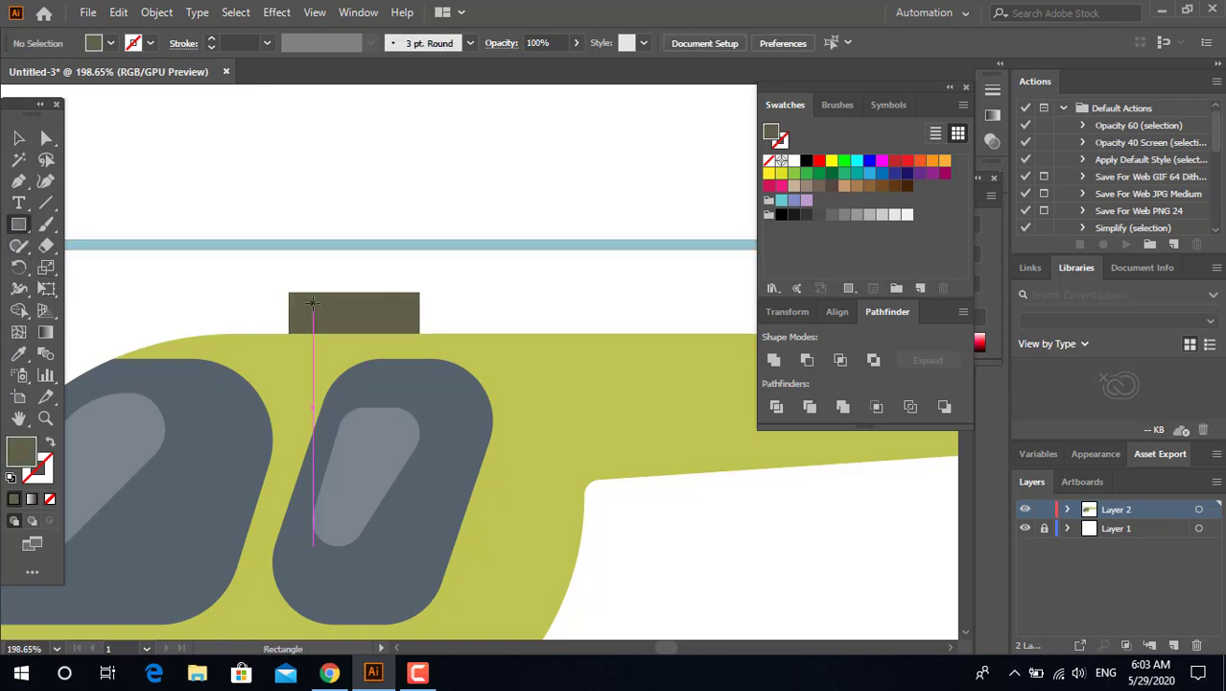
Step: Add a narrower darker block on top of the hub base and nudge it into place
left_click_drag(312, 304, 402, 267)
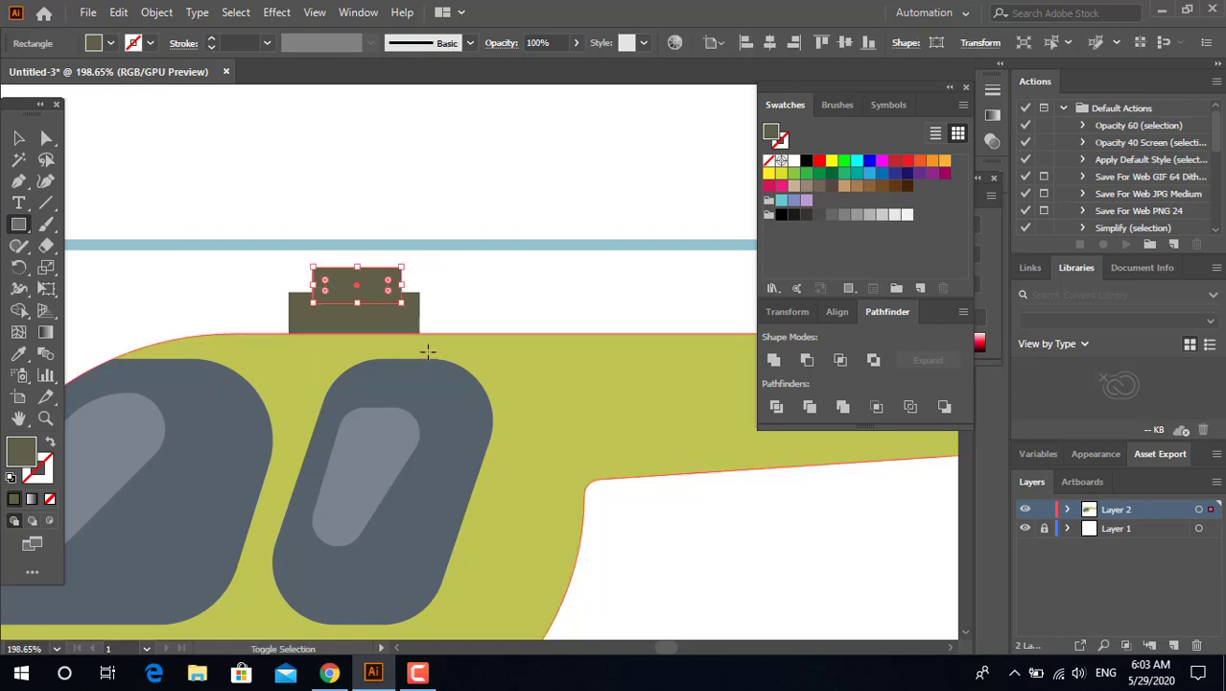
double_click(35, 448)
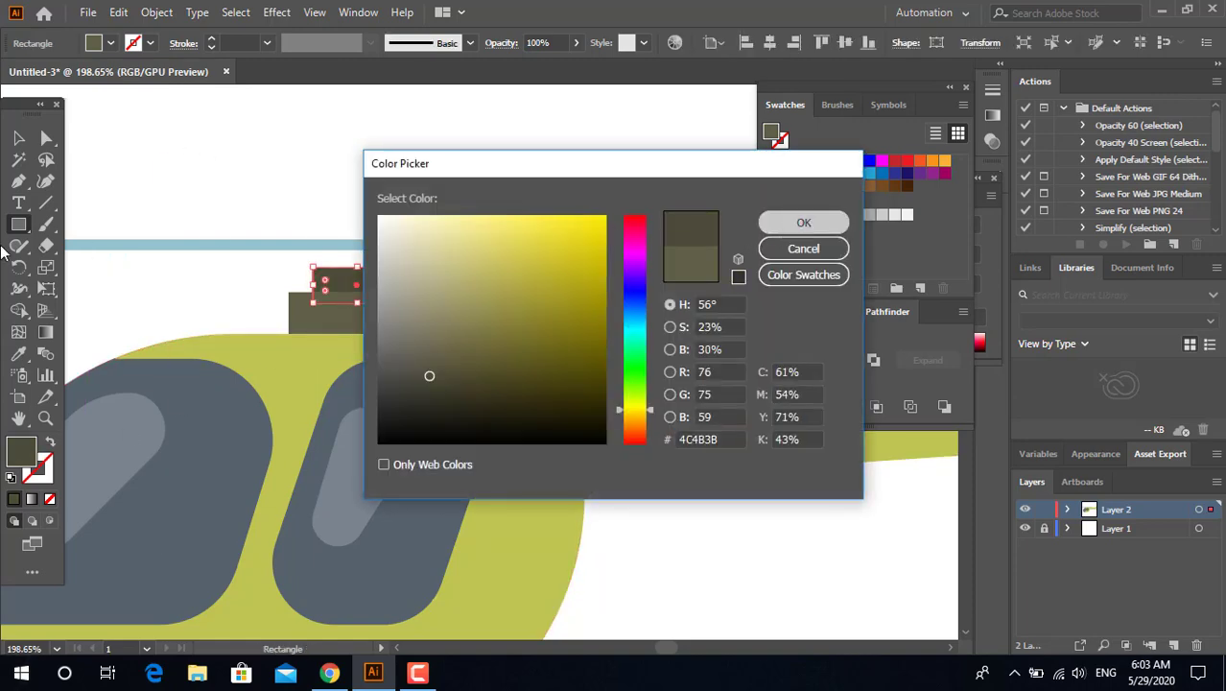
key("Return")
key("v")
left_click_drag(369, 284, 529, 378)
left_click(369, 245)
key("z")
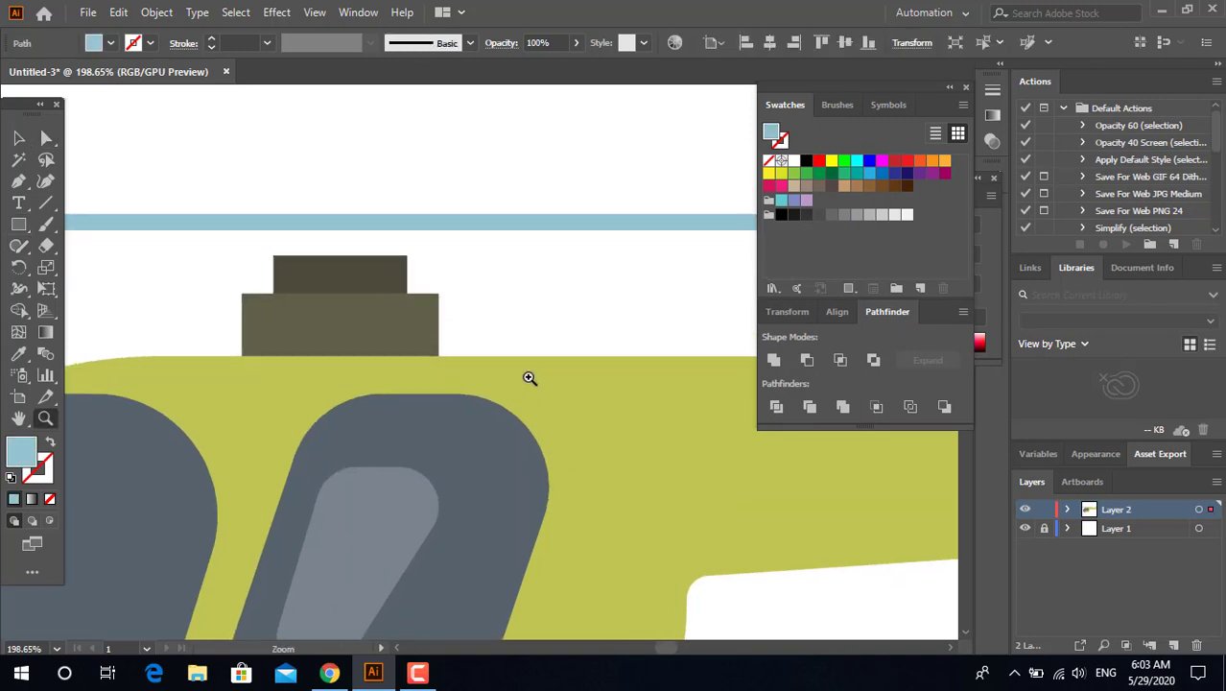
Step: Draw a tall thin mast above the blocks with a domed top, filled olive
left_click_drag(300, 264, 368, 148)
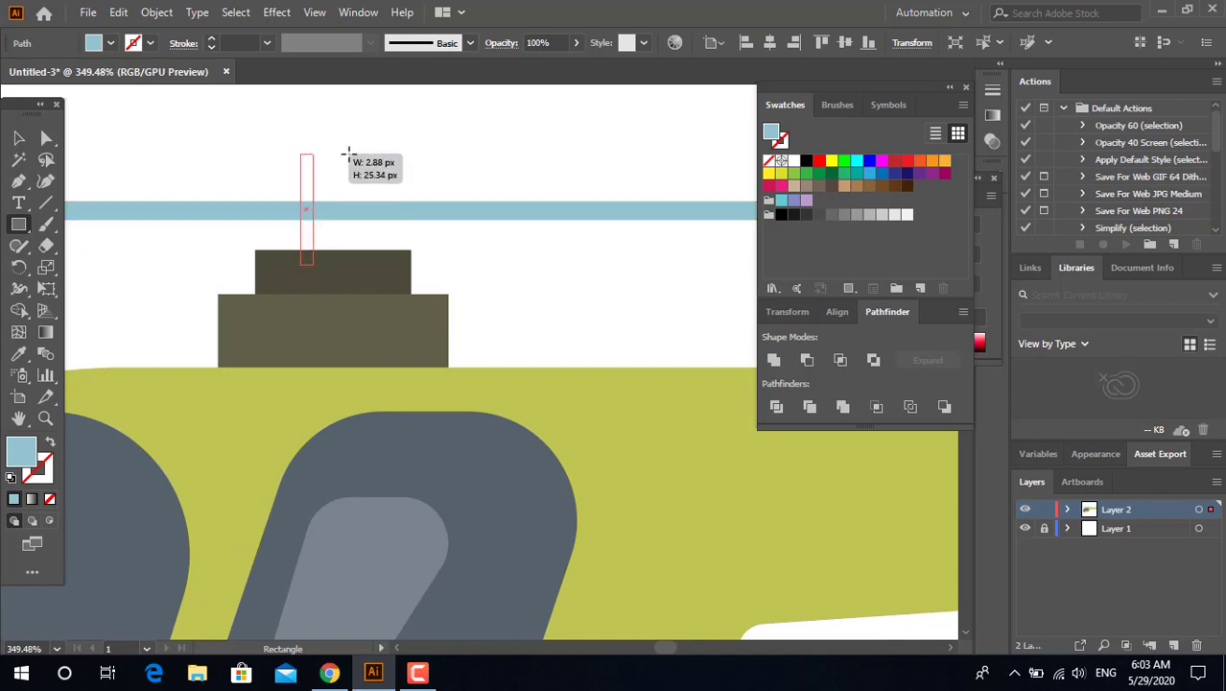
left_click(47, 140)
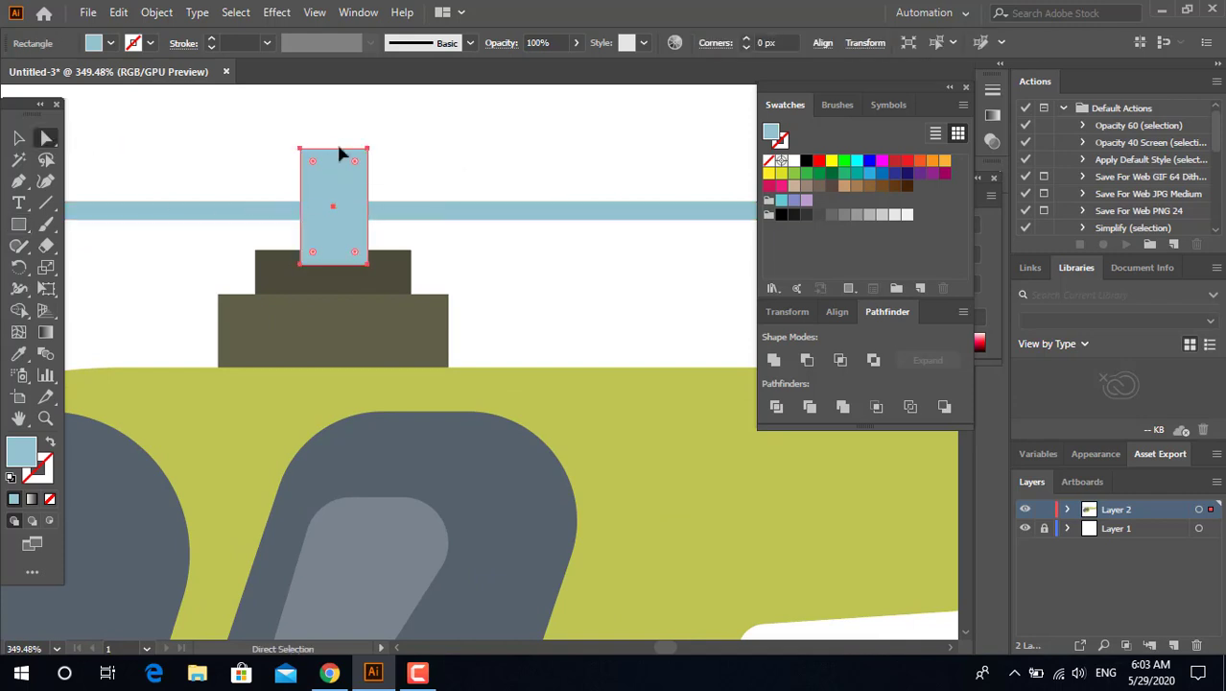
left_click_drag(399, 180, 232, 137)
left_click_drag(313, 161, 297, 376)
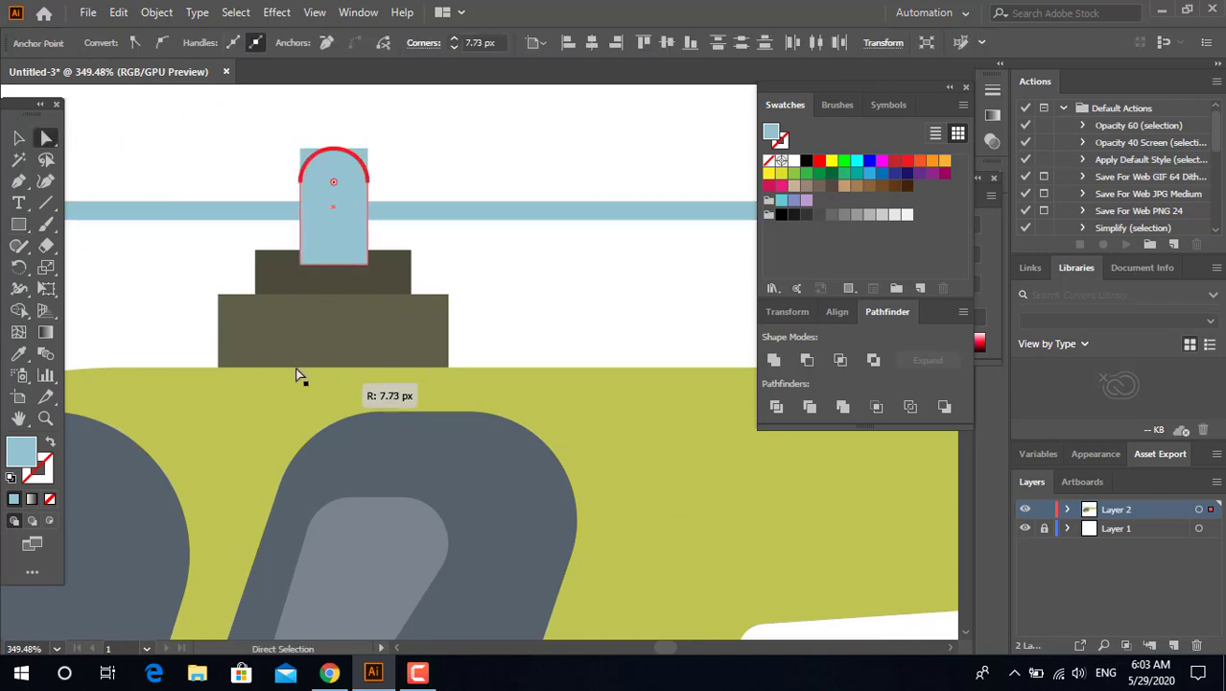
key("i")
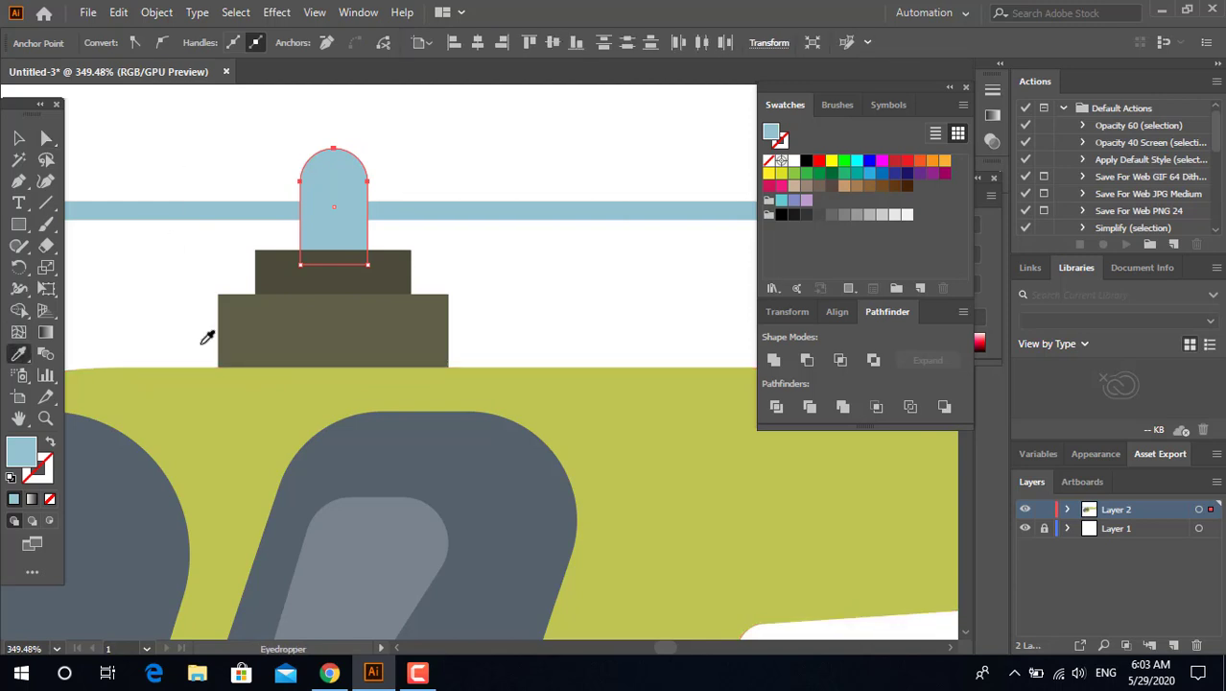
left_click(225, 337)
Step: Move the mast down onto the blocks, square off its top, and adjust its width
left_click(18, 138)
left_click(535, 265)
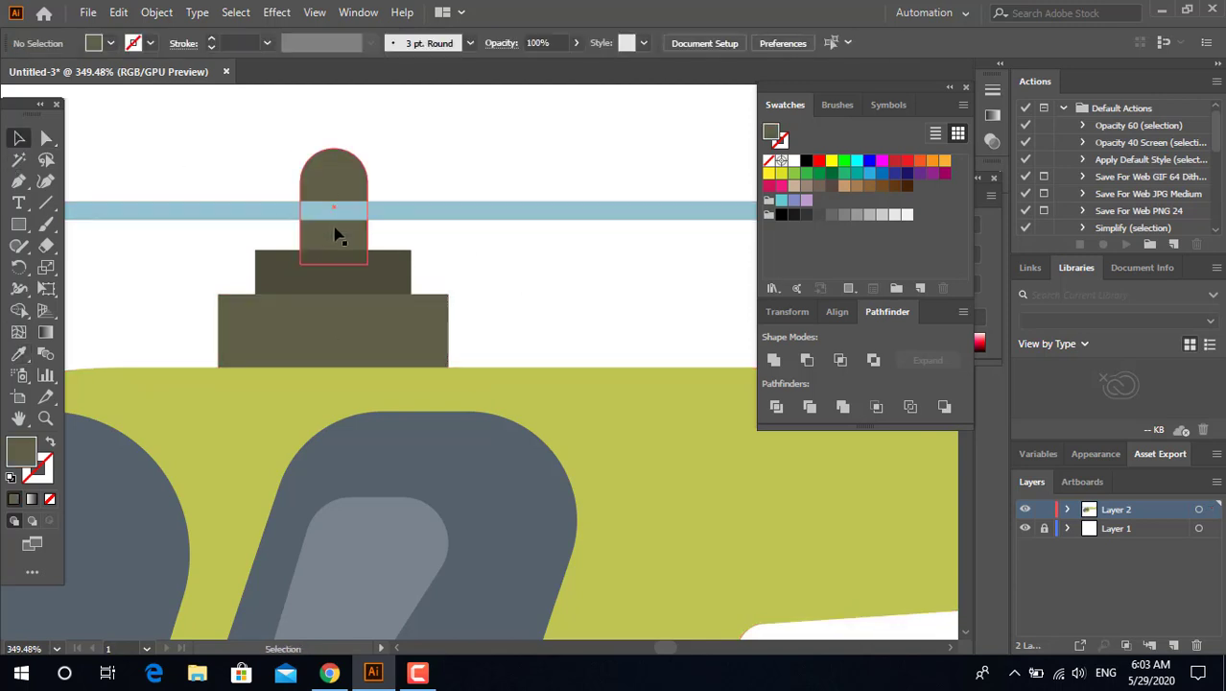
left_click_drag(334, 234, 347, 247)
left_click(46, 138)
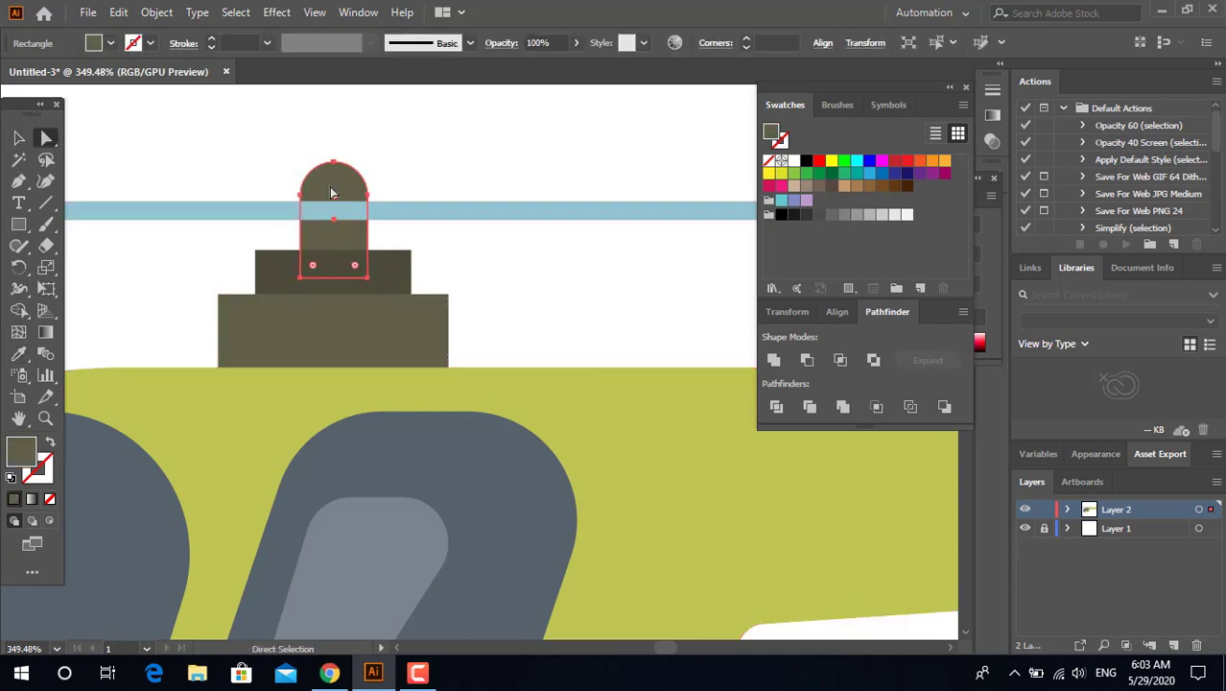
left_click_drag(332, 193, 359, 104)
key("v")
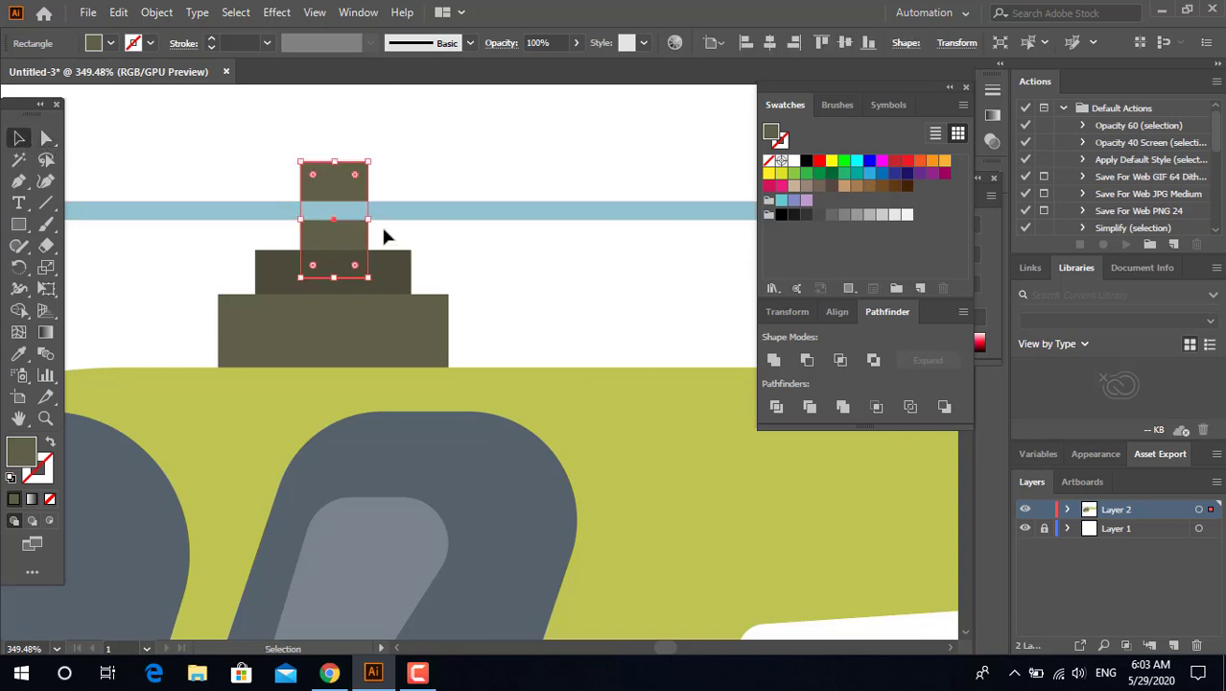
left_click_drag(367, 221, 346, 221)
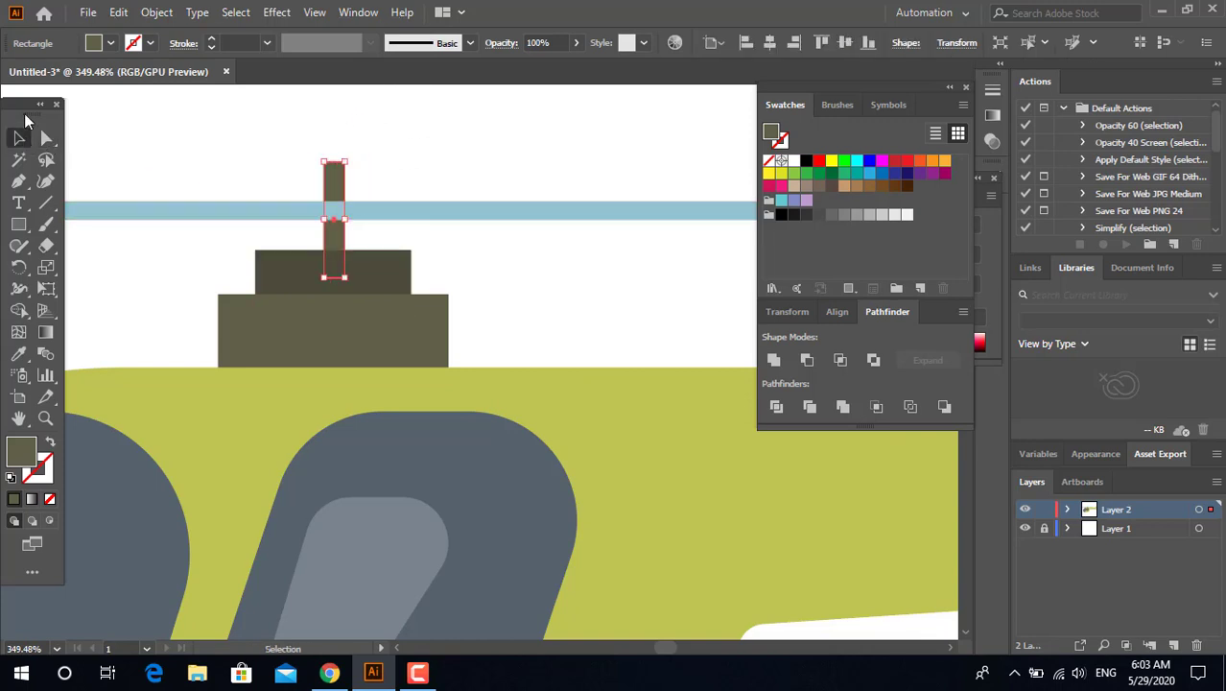
left_click_drag(345, 219, 361, 219)
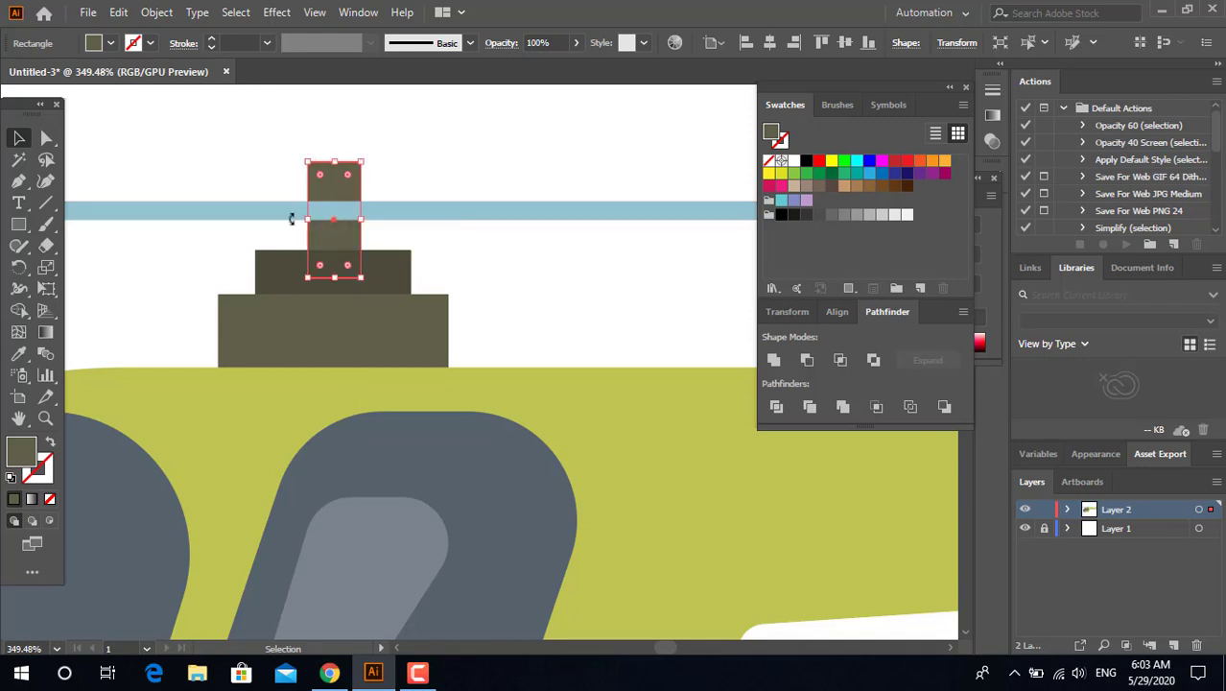
left_click(50, 140)
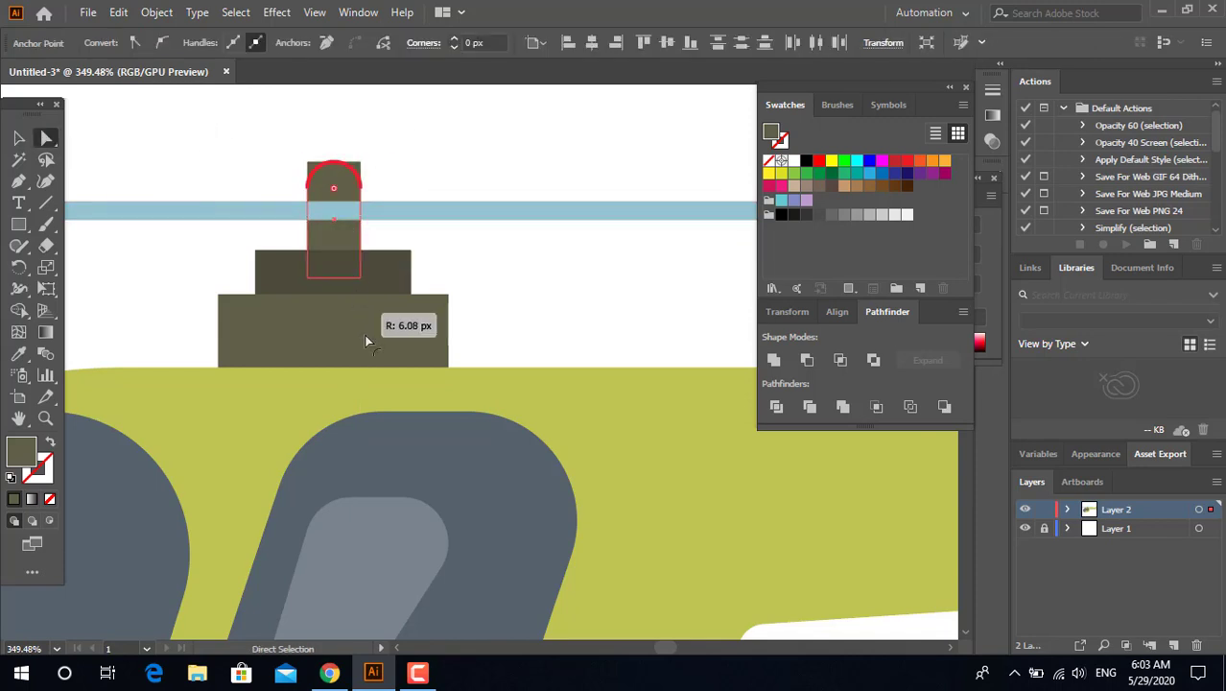
key("z")
left_click_drag(148, 293, 2, 165)
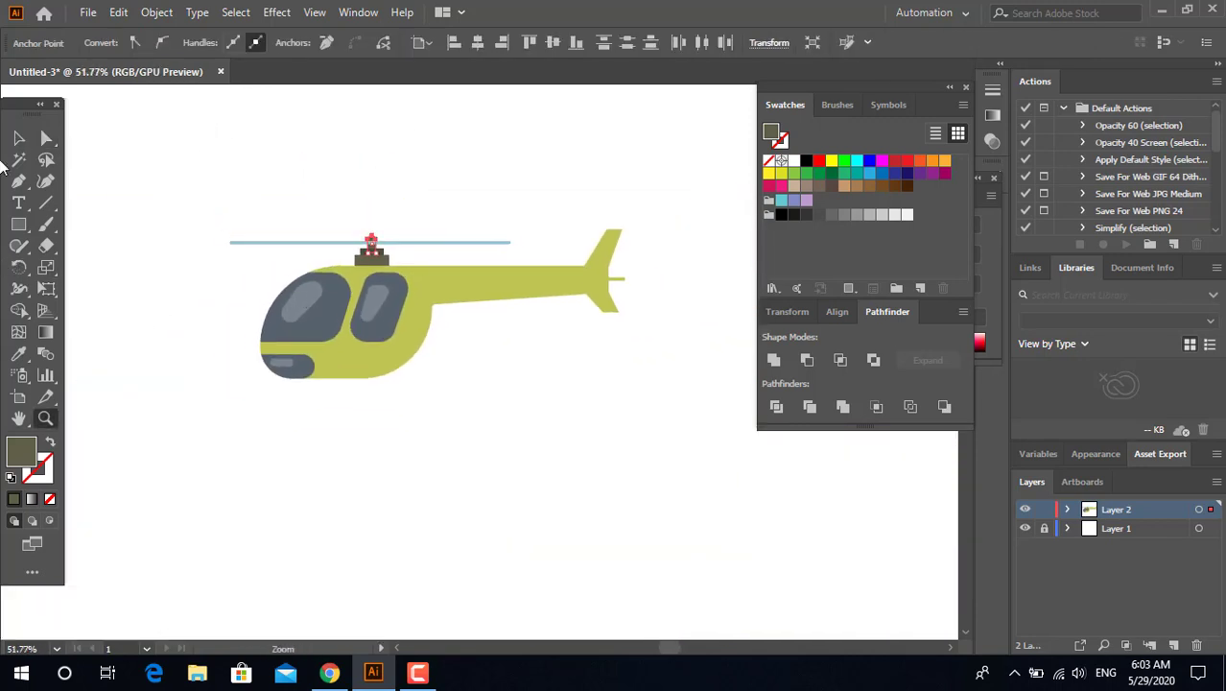
Step: Unite the rotor hub pieces into one merged shape with Pathfinder
left_click(20, 138)
left_click(779, 362)
left_click(613, 413)
key("z")
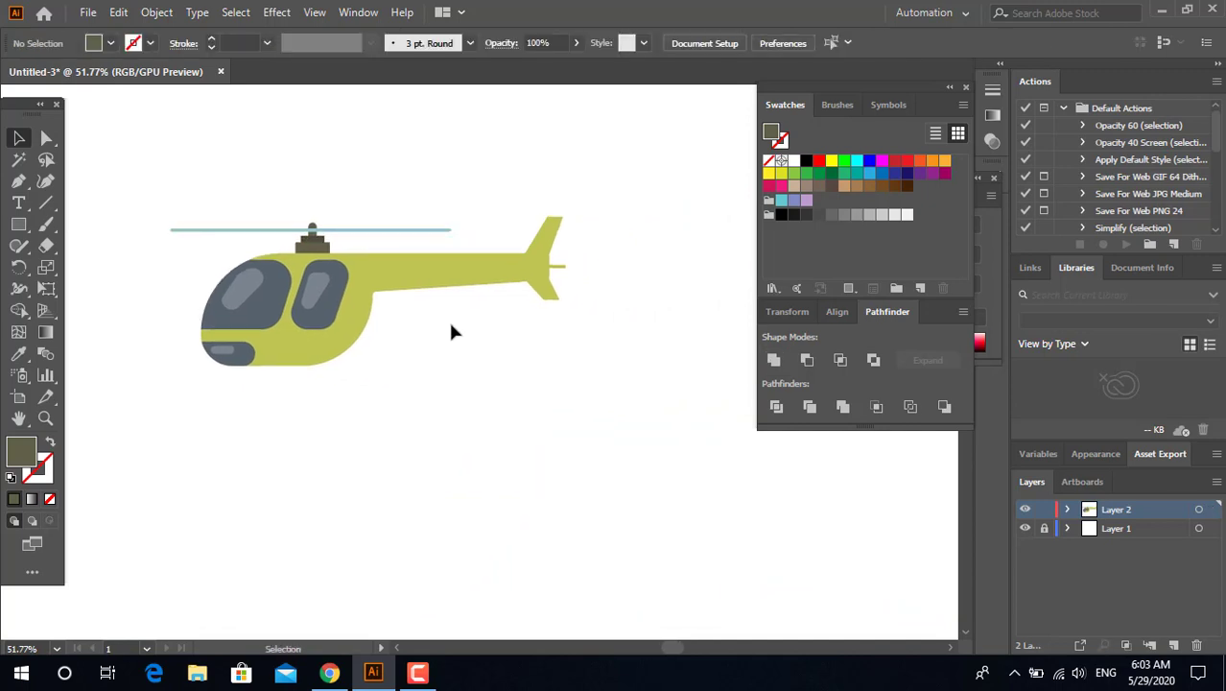
mouse_move(448, 319)
left_mouse_down()
mouse_move(474, 308)
mouse_move(456, 439)
left_mouse_up()
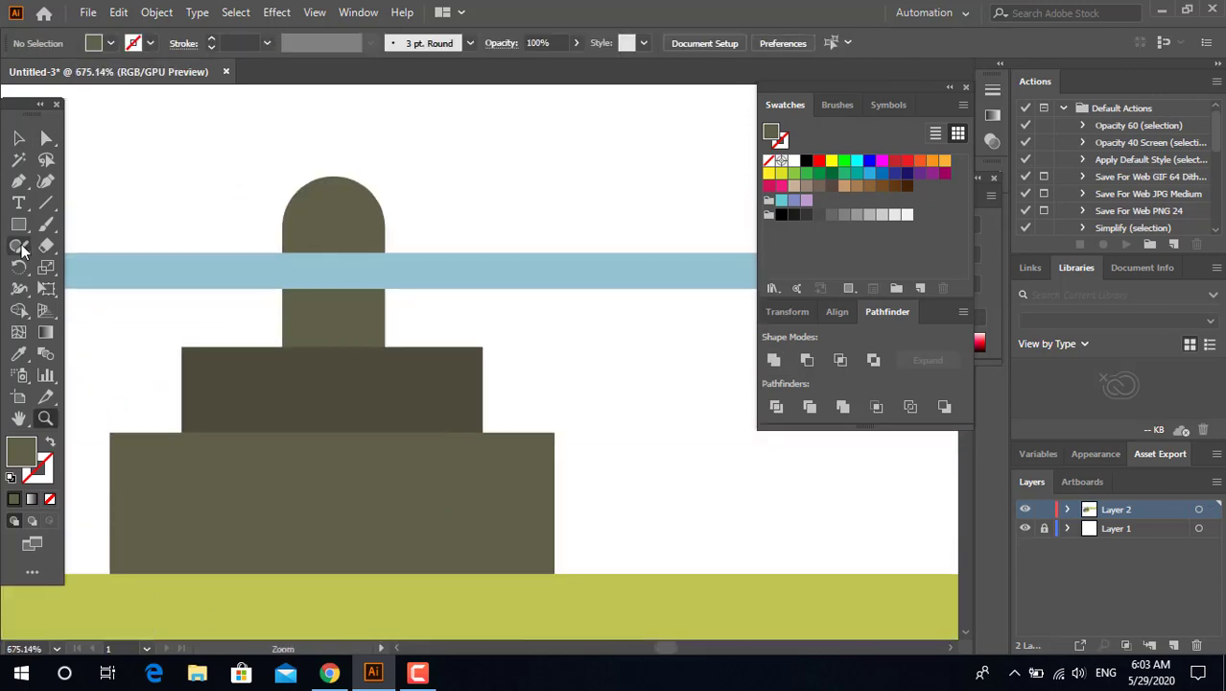
Step: Draw a small rectangle just under the rotor blade and give it the darker olive fill
left_click_drag(284, 287, 386, 317)
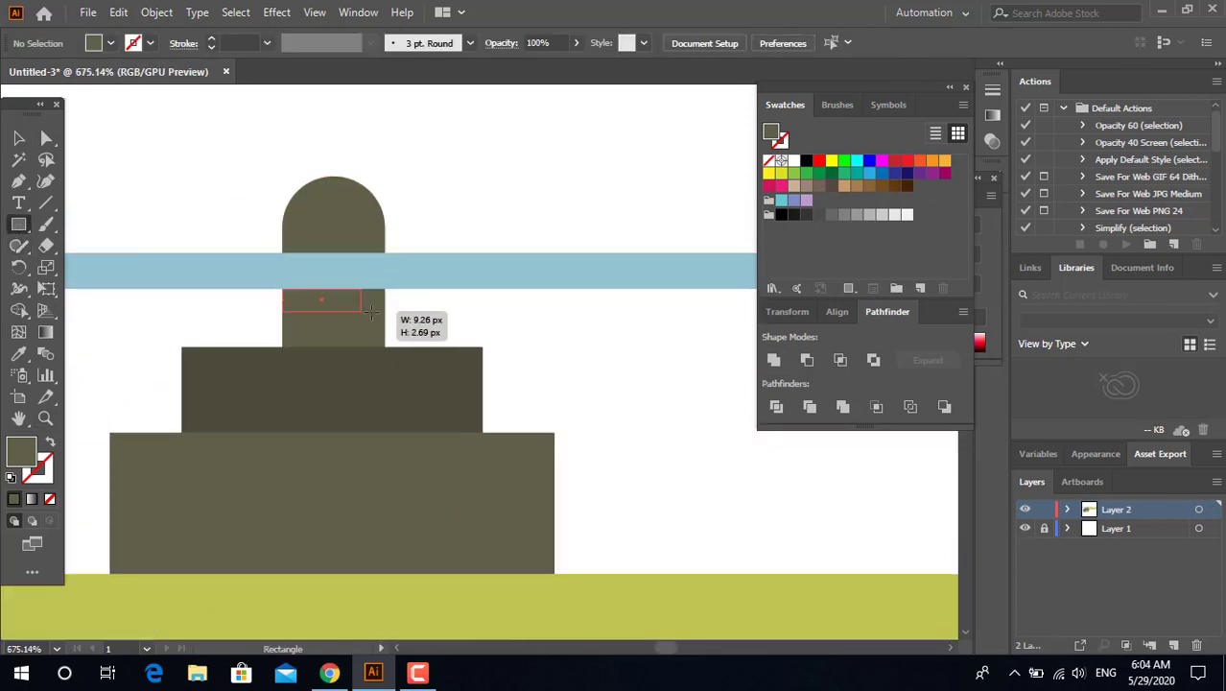
left_click(20, 357)
left_click(264, 350)
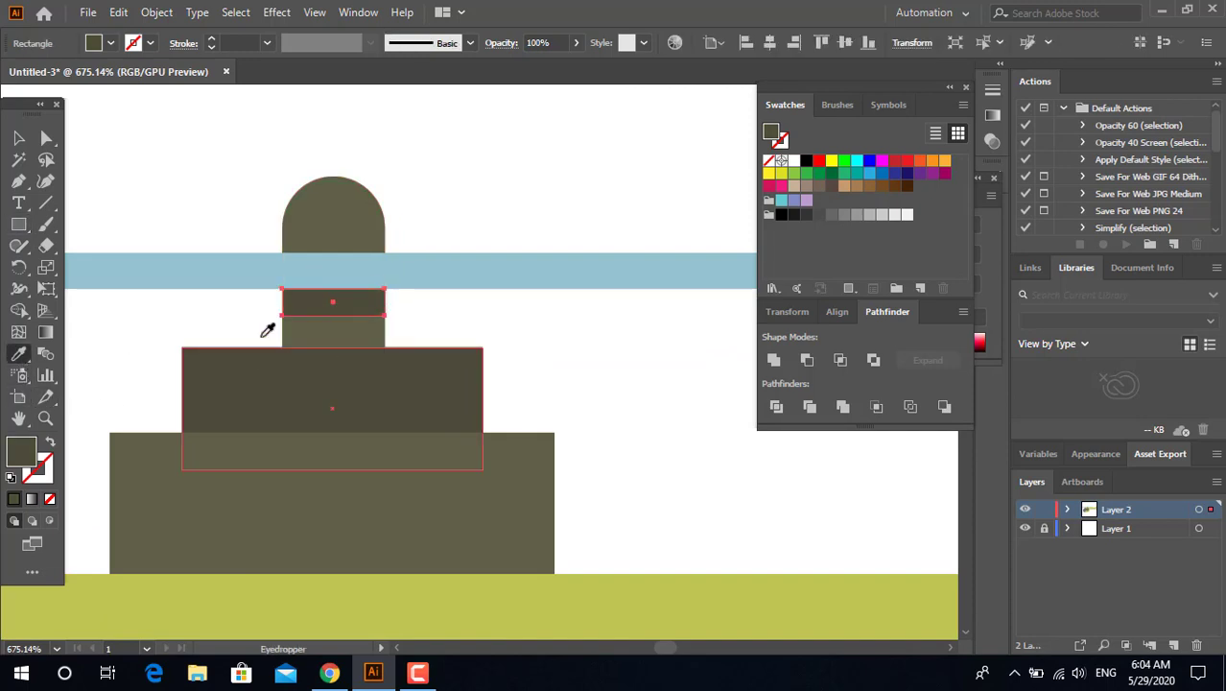
key("z")
left_click_drag(268, 331, 69, 340)
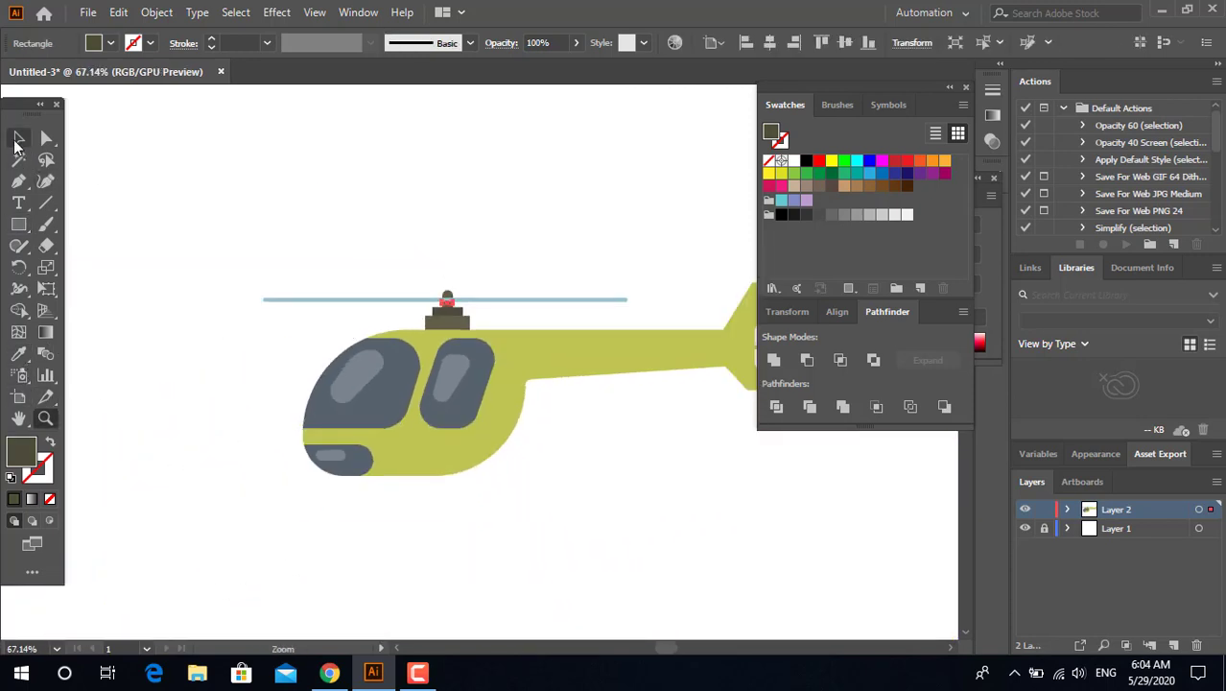
left_click(15, 142)
left_click(619, 467)
Step: Place a light-blue bar diagonally across the tail fin
key("z")
mouse_move(539, 301)
left_mouse_down()
mouse_move(126, 235)
mouse_move(269, 222)
mouse_move(495, 309)
mouse_move(520, 385)
mouse_move(700, 376)
left_mouse_up()
left_click(18, 224)
left_click(18, 354)
left_click(101, 217)
left_click(18, 137)
left_click(701, 375)
Step: Round off the ends of the blue tail-rotor bar
key("z")
left_click_drag(559, 337, 657, 444)
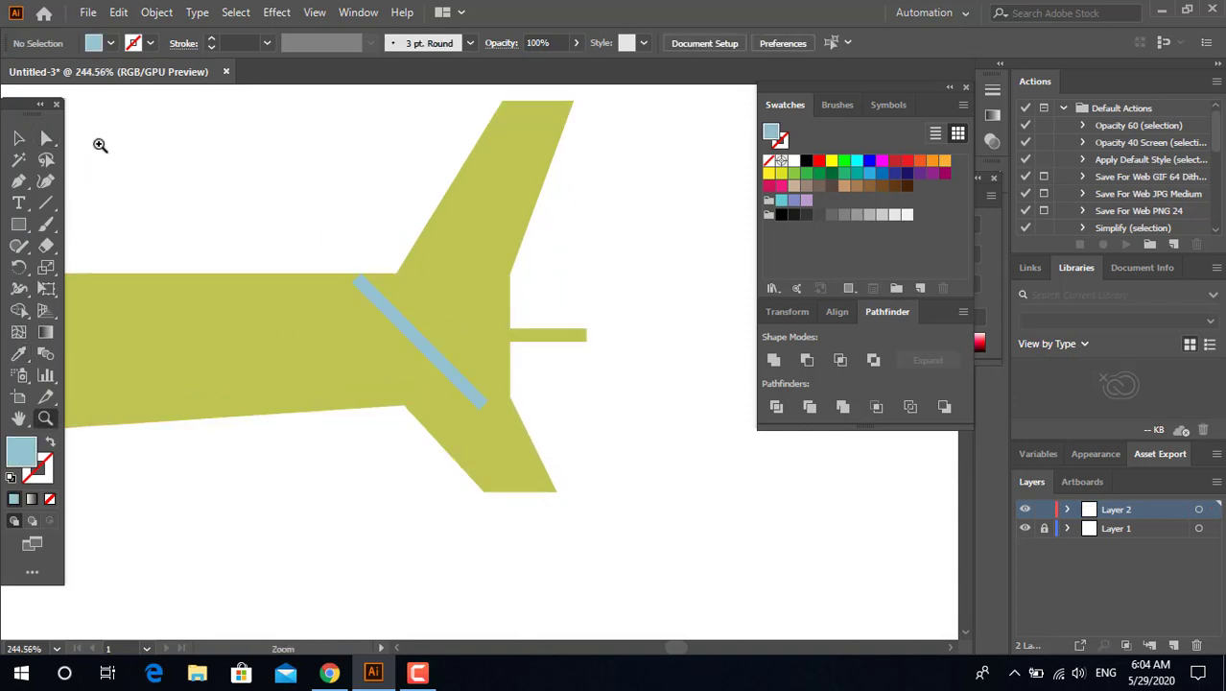
left_click(416, 333)
left_click(368, 286)
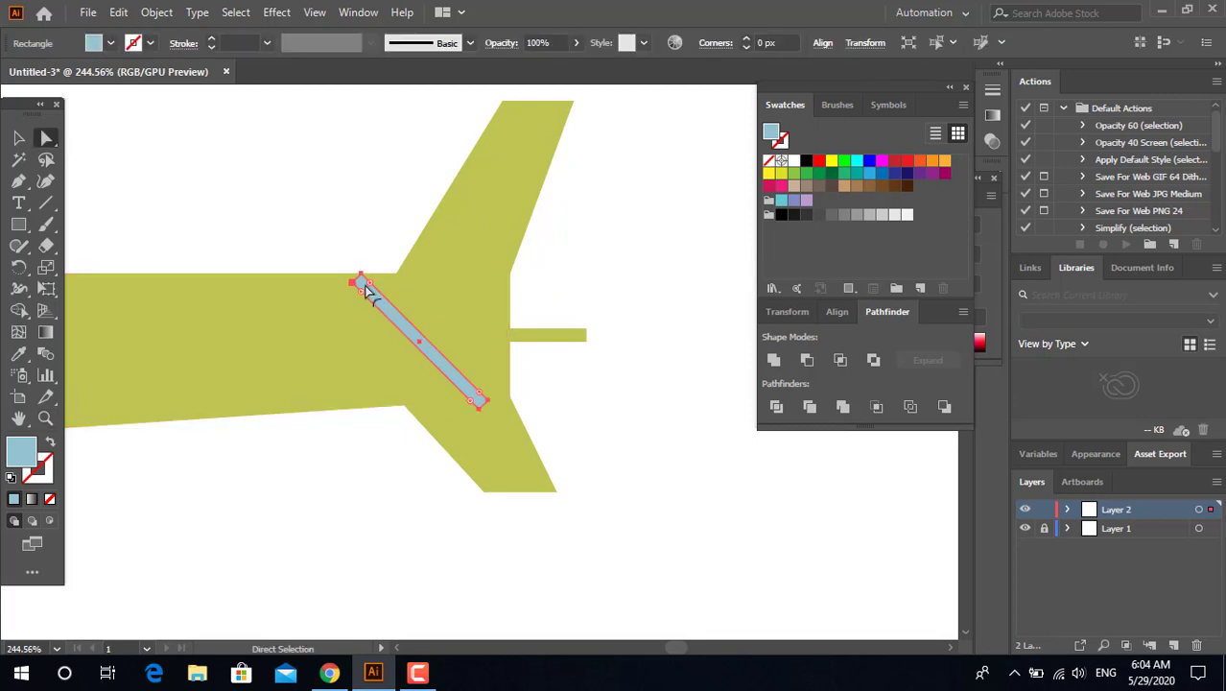
key("v")
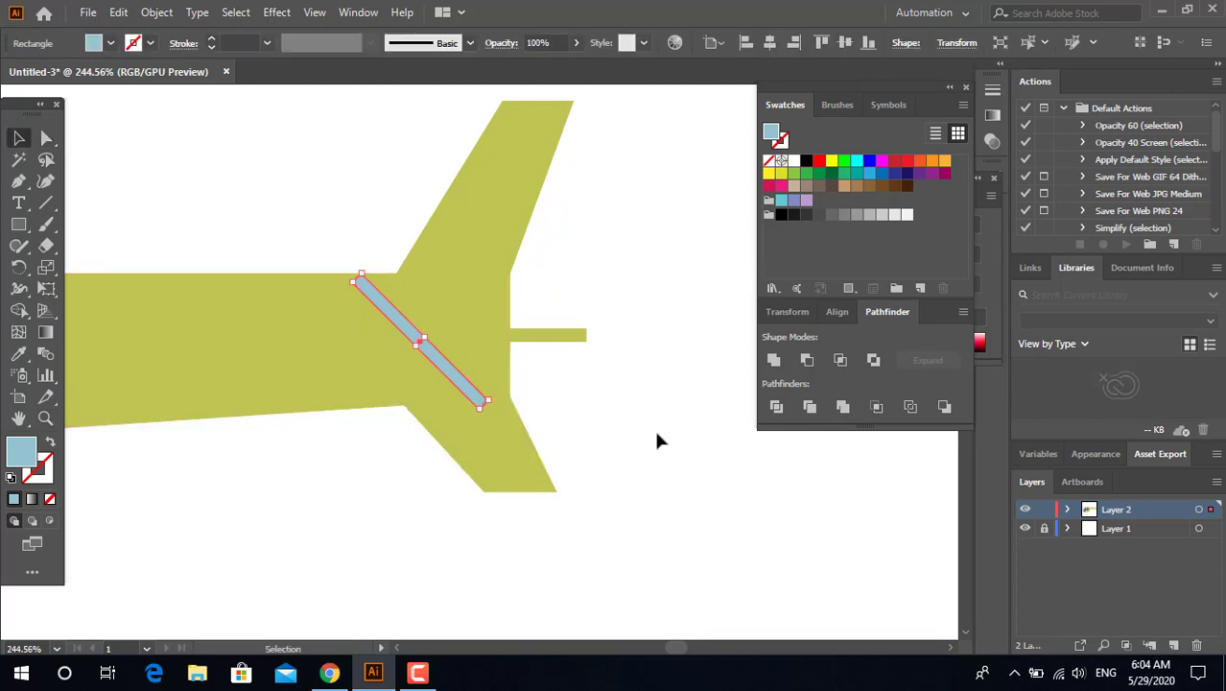
left_click(657, 440)
Step: Draw a blue circular hub with the Ellipse tool, centred on the blade
key("z")
left_click_drag(295, 404, 570, 417)
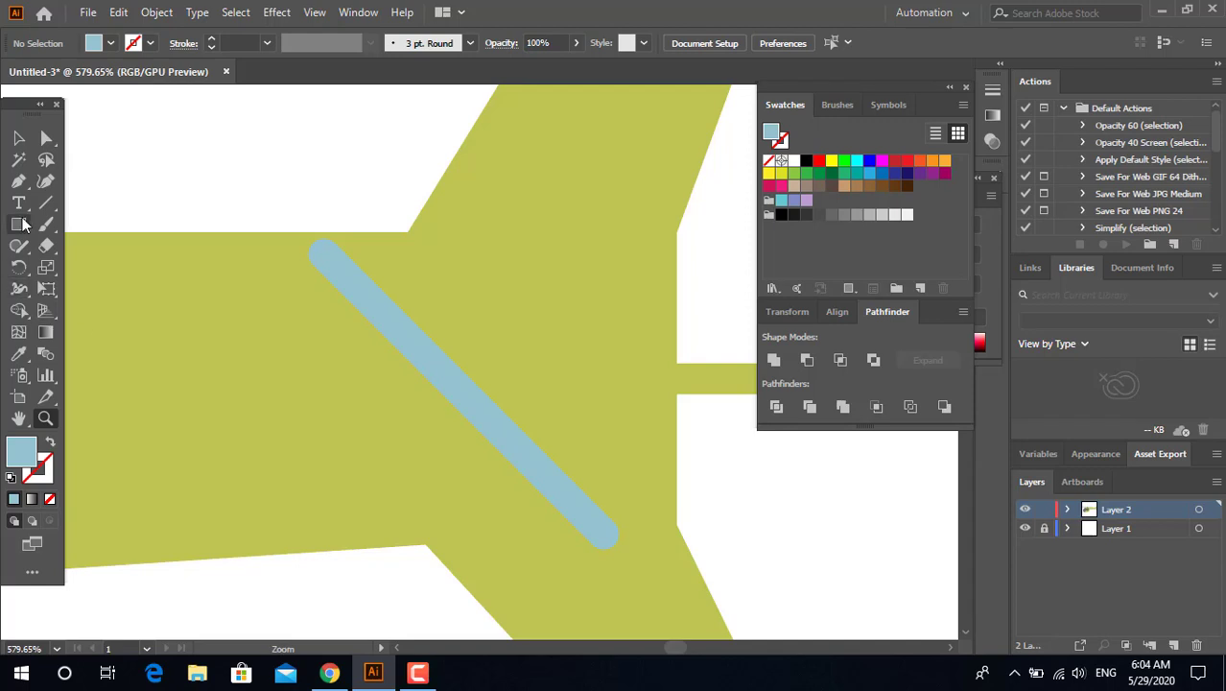
left_click_drag(24, 223, 81, 264)
mouse_move(379, 342)
left_mouse_down()
mouse_move(519, 432)
mouse_move(526, 490)
left_mouse_up()
left_click(19, 139)
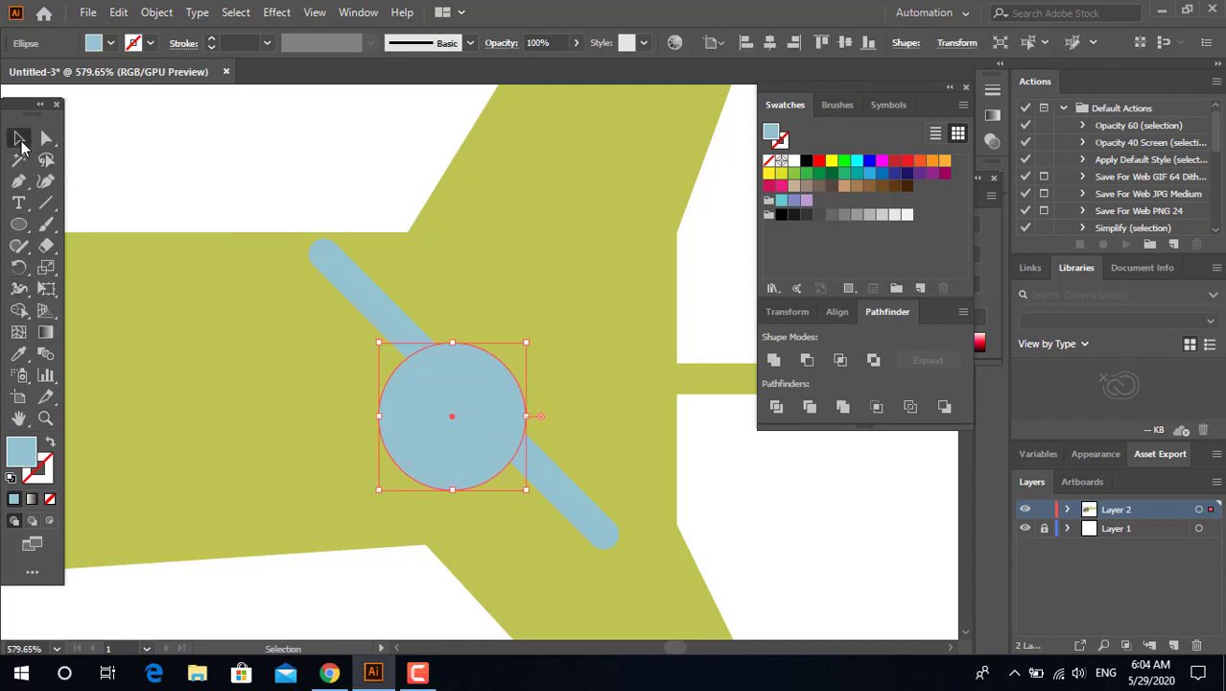
left_click_drag(484, 435, 481, 417)
Step: Alt-rotate a copy of the diagonal blade to stand upright
left_click(569, 511)
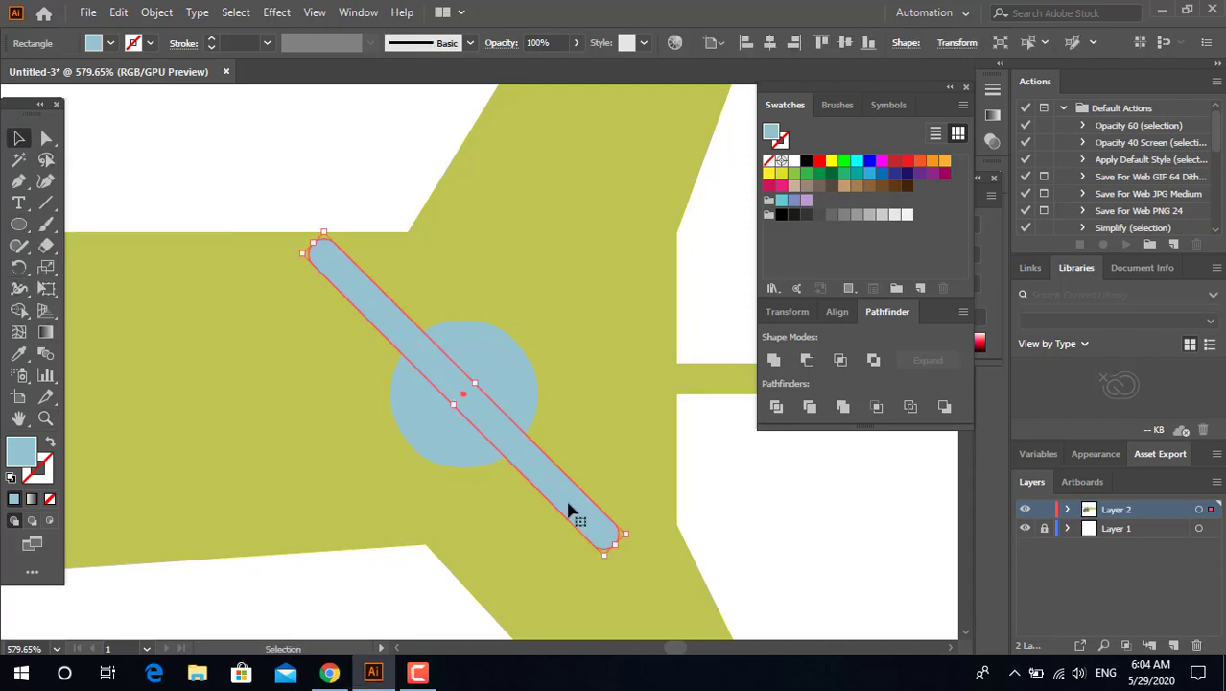
left_click(45, 417)
key("ctrl+minus")
key("ctrl+minus")
key("ctrl+minus")
left_click(101, 416, "alt")
left_click(716, 433)
left_click(550, 437)
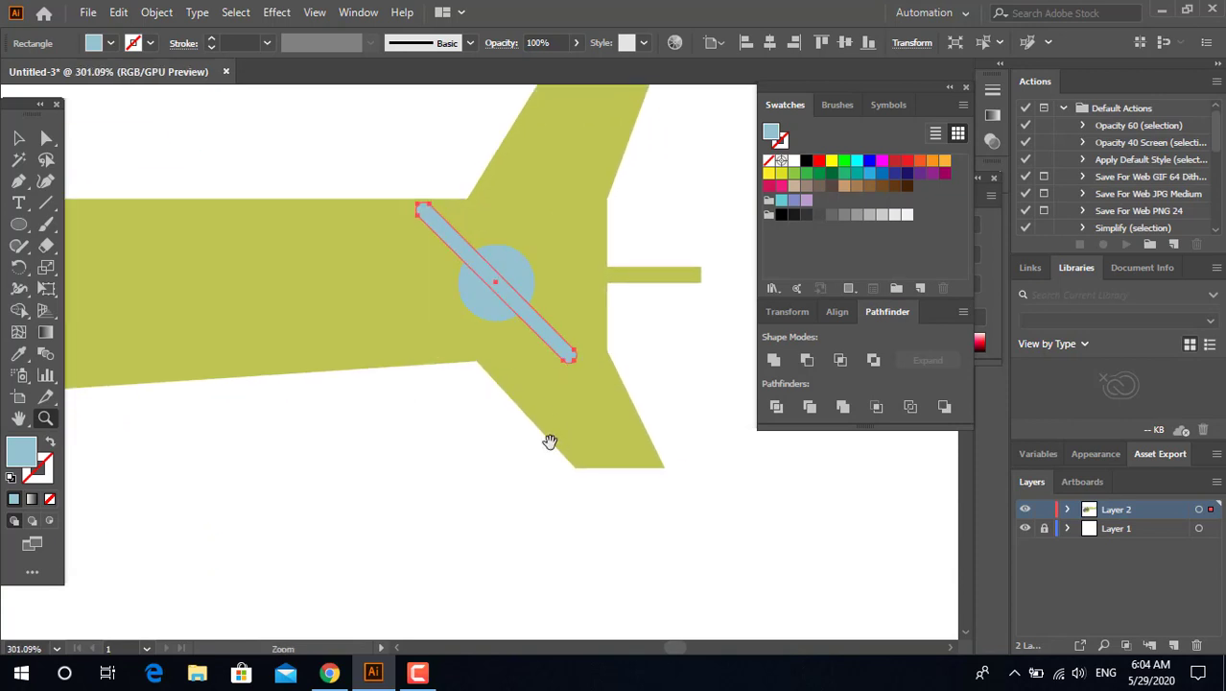
left_click(19, 138)
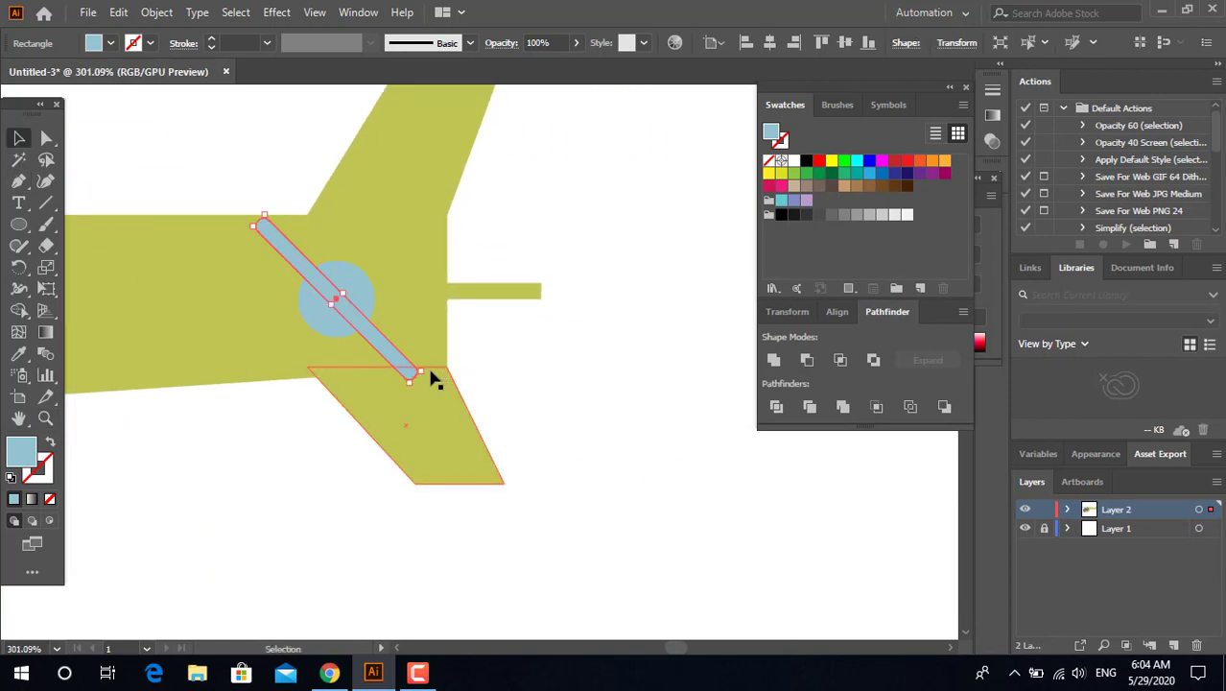
left_click_drag(413, 397, 378, 416)
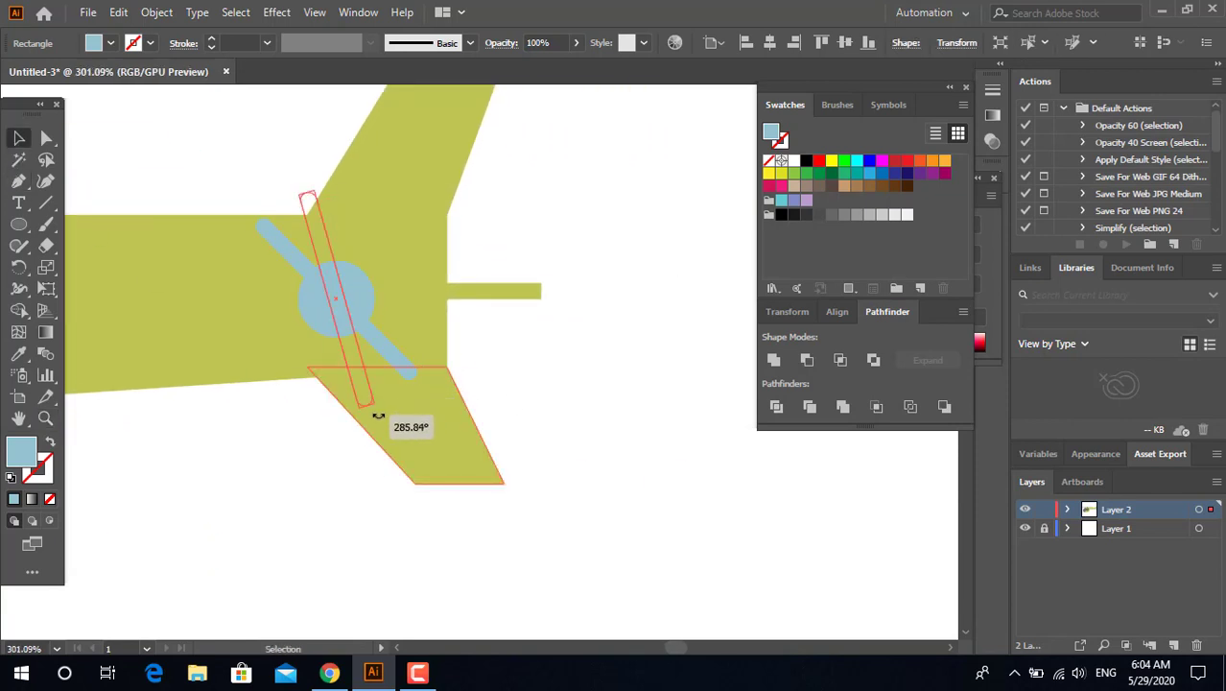
Step: Lengthen the upright blade downward past the hub
left_click(697, 360)
left_click(336, 402)
key("z")
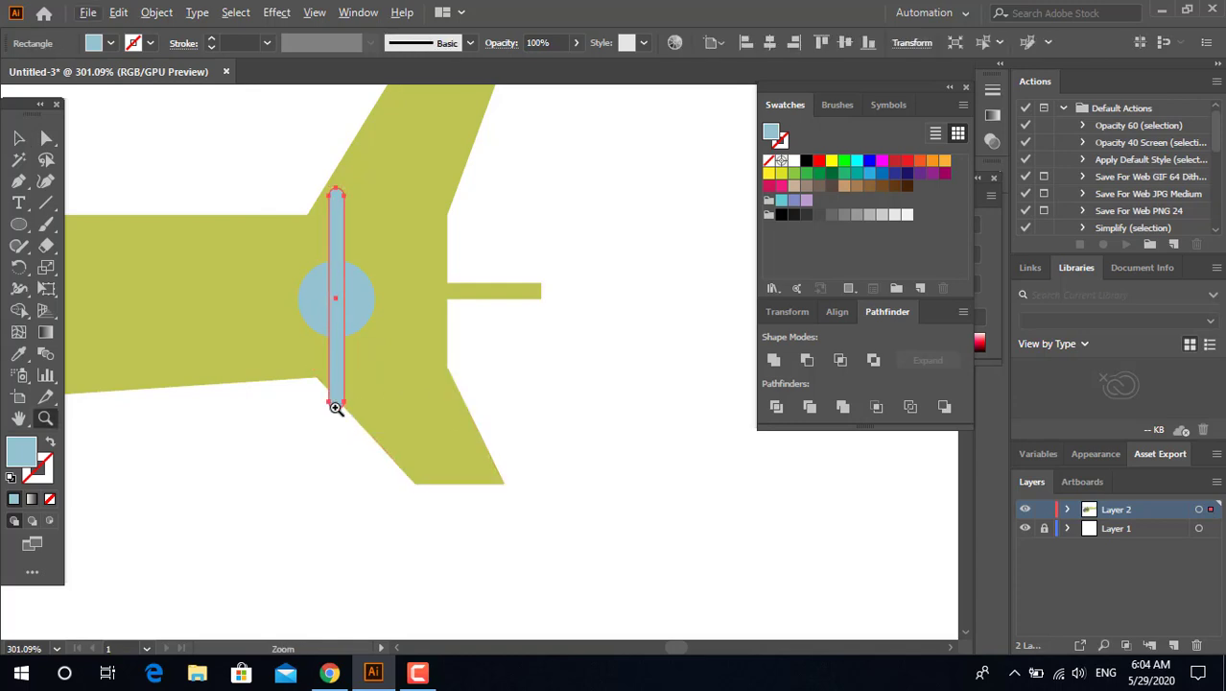
left_click(336, 408)
key("v")
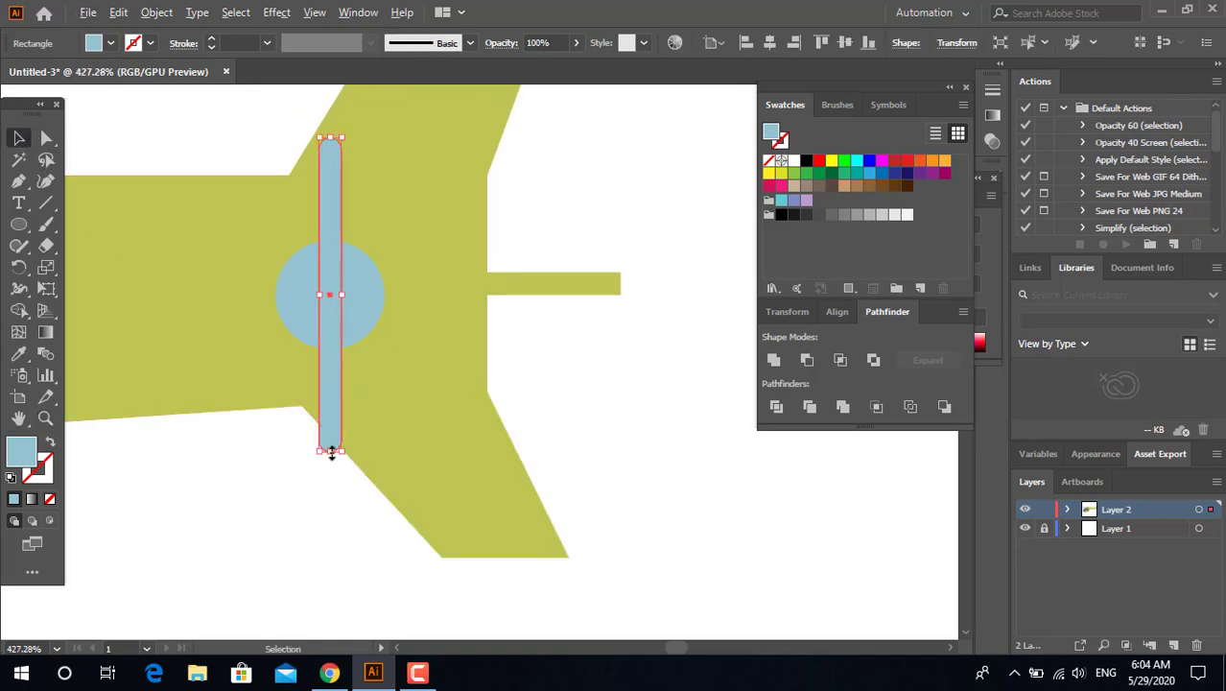
left_click_drag(331, 451, 326, 482)
Step: Tilt the upright blade so the two blades cross over the hub
key("z")
mouse_move(594, 424)
left_mouse_down()
mouse_move(247, 416)
mouse_move(50, 367)
mouse_move(502, 496)
left_mouse_up()
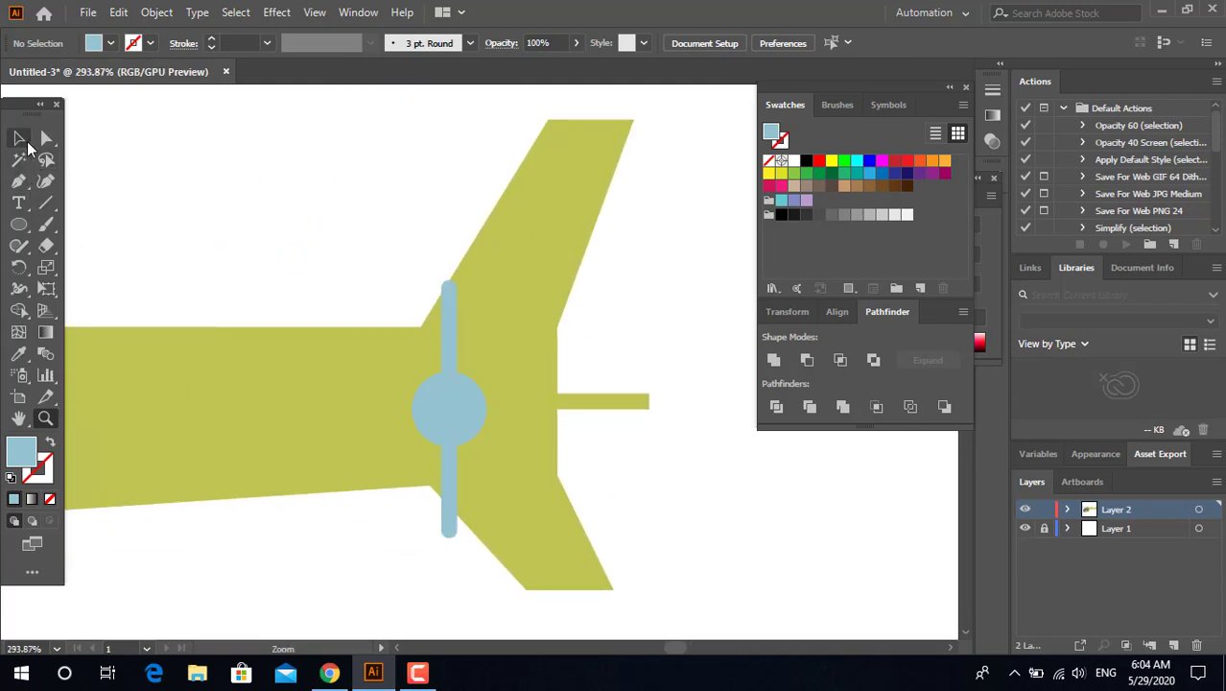
left_click(19, 139)
left_click(443, 504)
left_click_drag(463, 543, 507, 533)
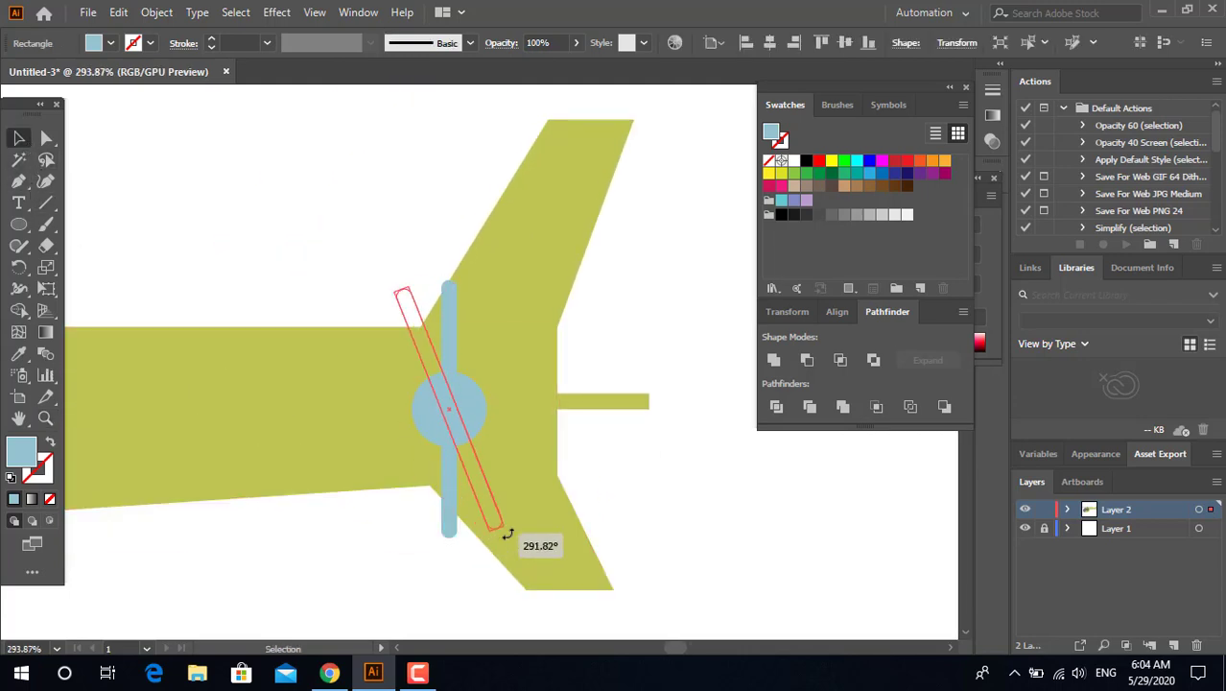
key("z")
mouse_move(670, 493)
left_mouse_down()
mouse_move(543, 490)
mouse_move(590, 338)
mouse_move(495, 409)
mouse_move(320, 387)
mouse_move(399, 501)
mouse_move(414, 459)
mouse_move(411, 521)
left_mouse_up()
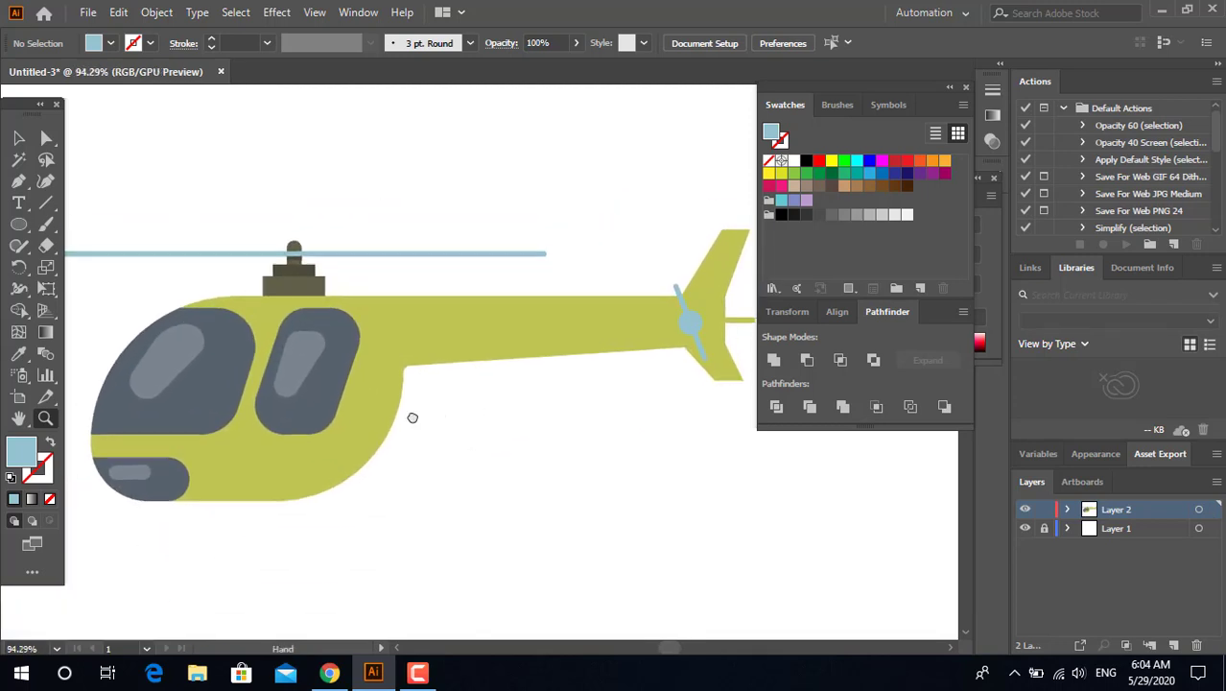
Step: Draw several irregular Pen-tool blobs along the tail boom and near the tail
left_click(361, 258)
left_click_drag(333, 280, 382, 324)
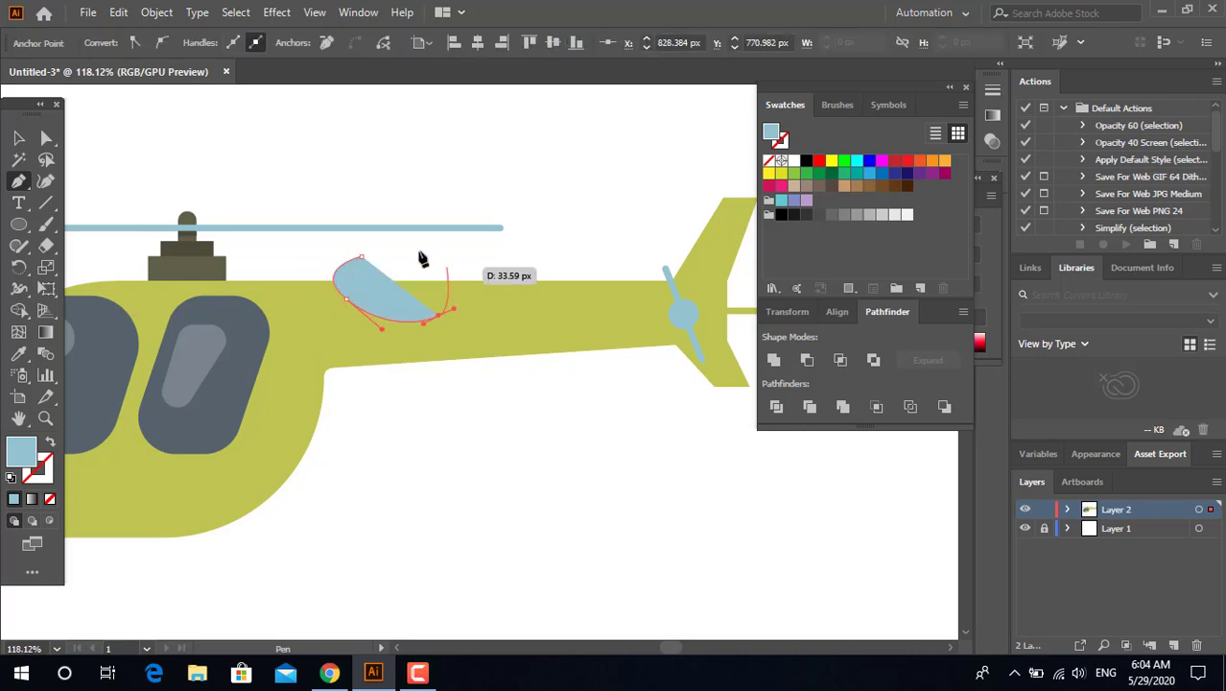
left_click_drag(360, 257, 312, 269)
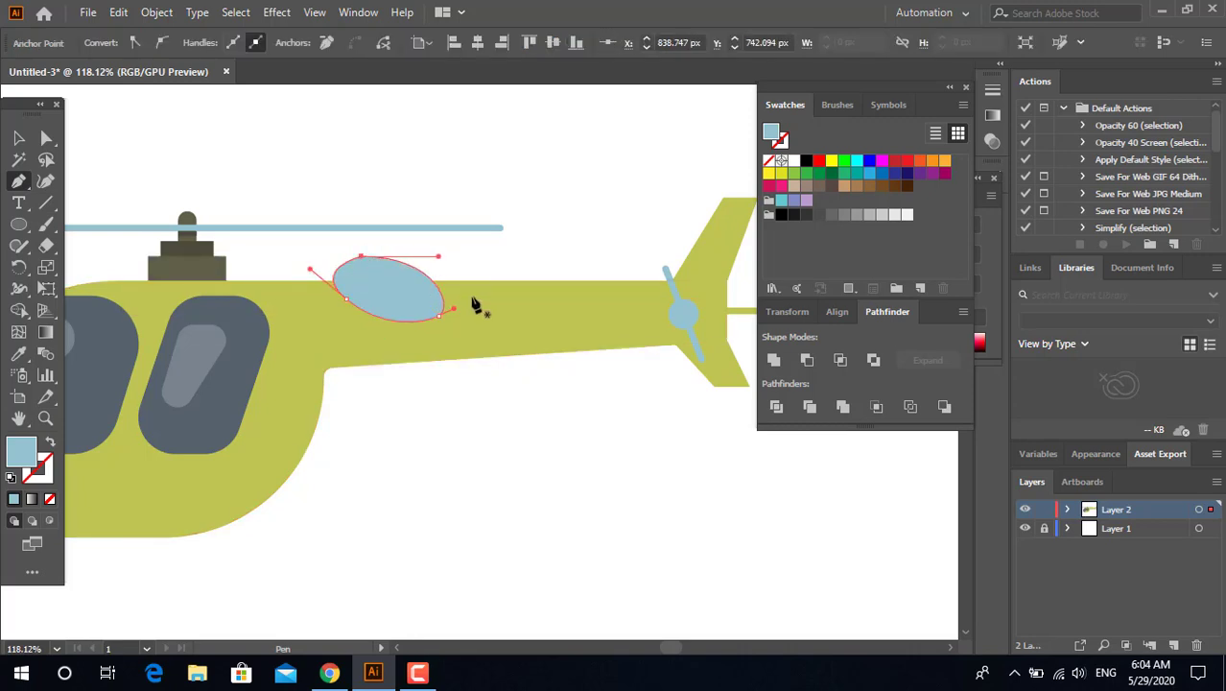
left_click_drag(485, 342, 438, 345)
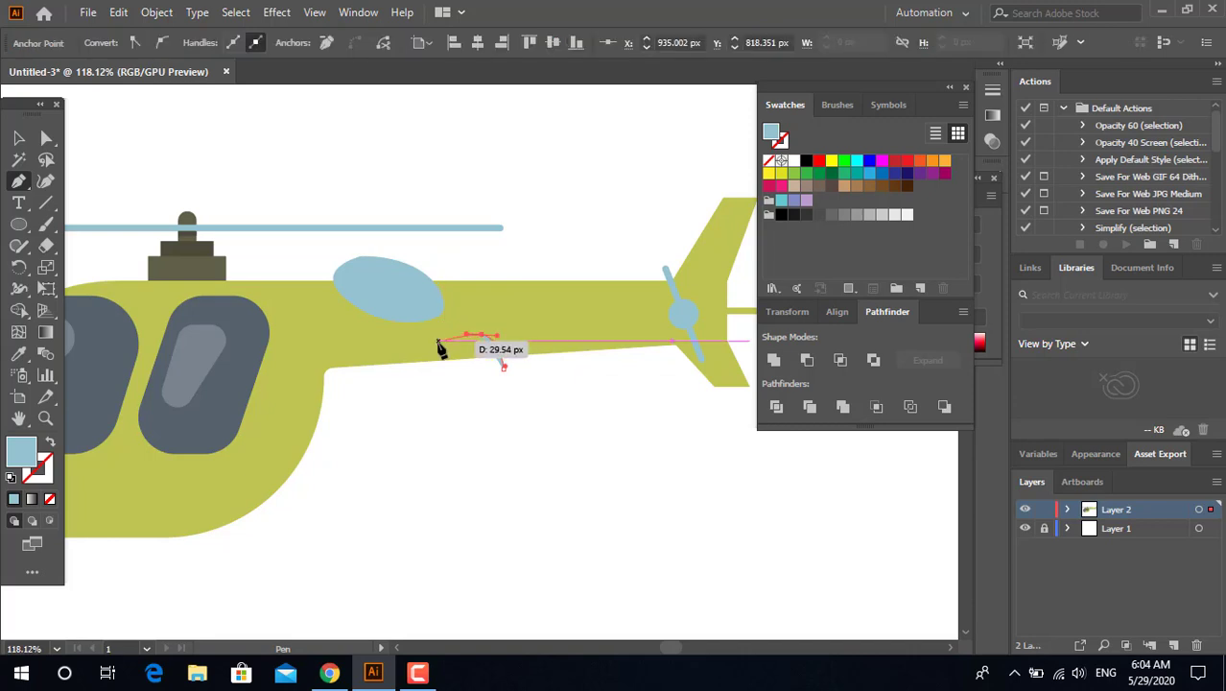
left_click_drag(503, 366, 510, 381)
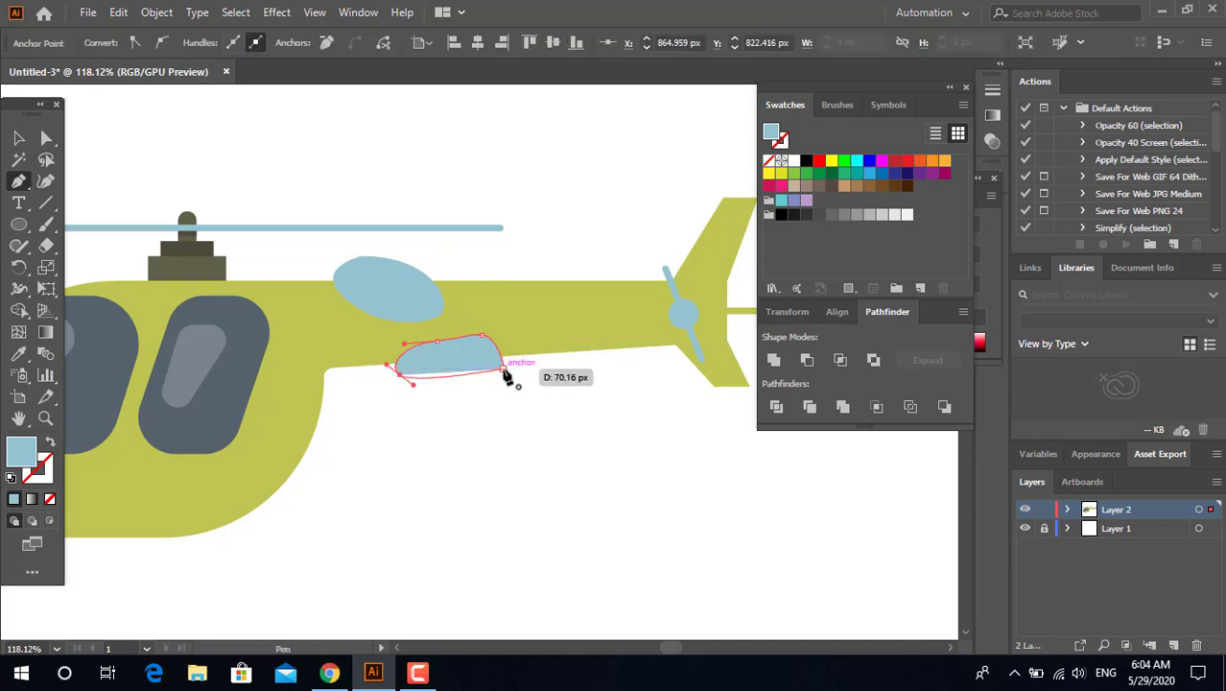
left_click(484, 268)
mouse_move(463, 300)
left_mouse_down()
mouse_move(470, 325)
mouse_move(536, 322)
left_mouse_up()
left_click_drag(548, 281, 532, 264)
left_click(484, 267)
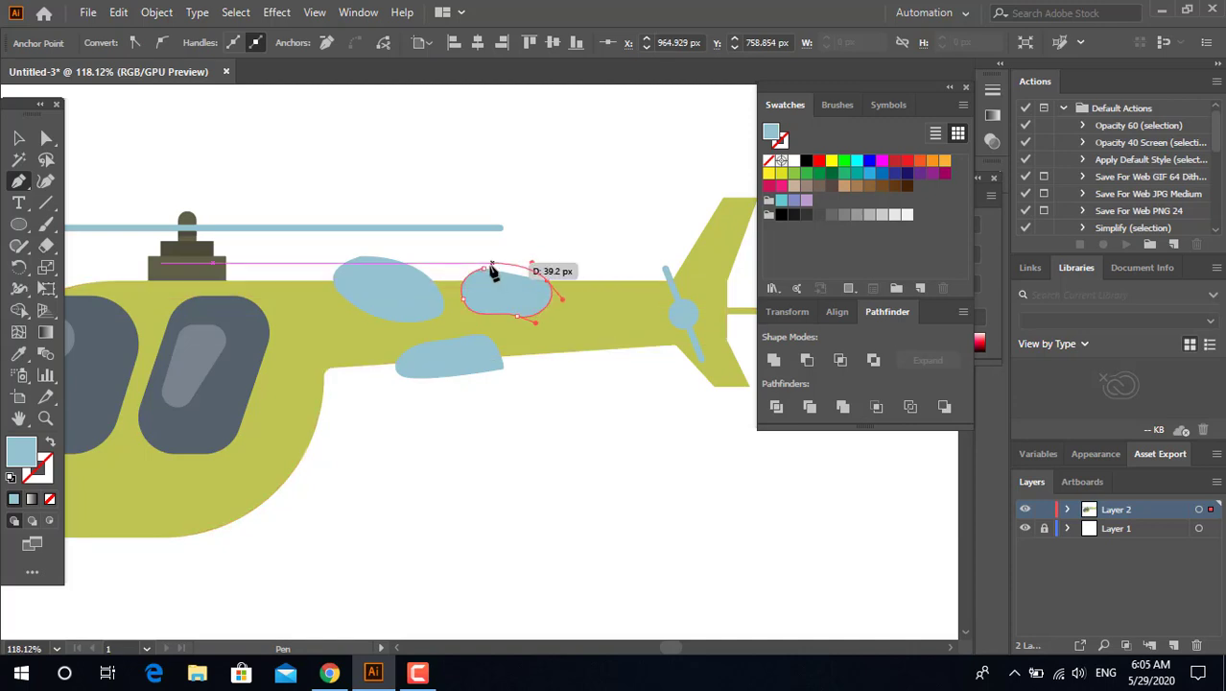
mouse_move(675, 348)
left_mouse_down()
mouse_move(541, 341)
mouse_move(521, 356)
left_mouse_up()
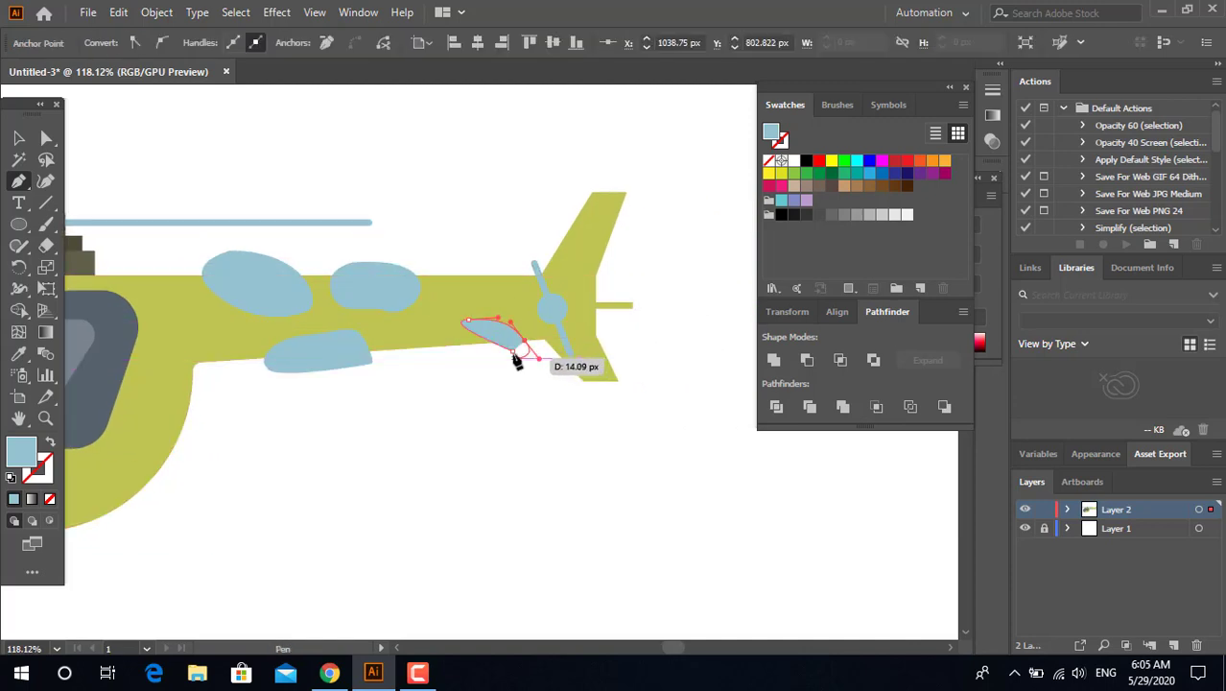
left_click(462, 321)
Step: Draw blobs on the body's rear curve, under the boom, on the underside and cockpit top
left_click_drag(296, 420, 656, 338)
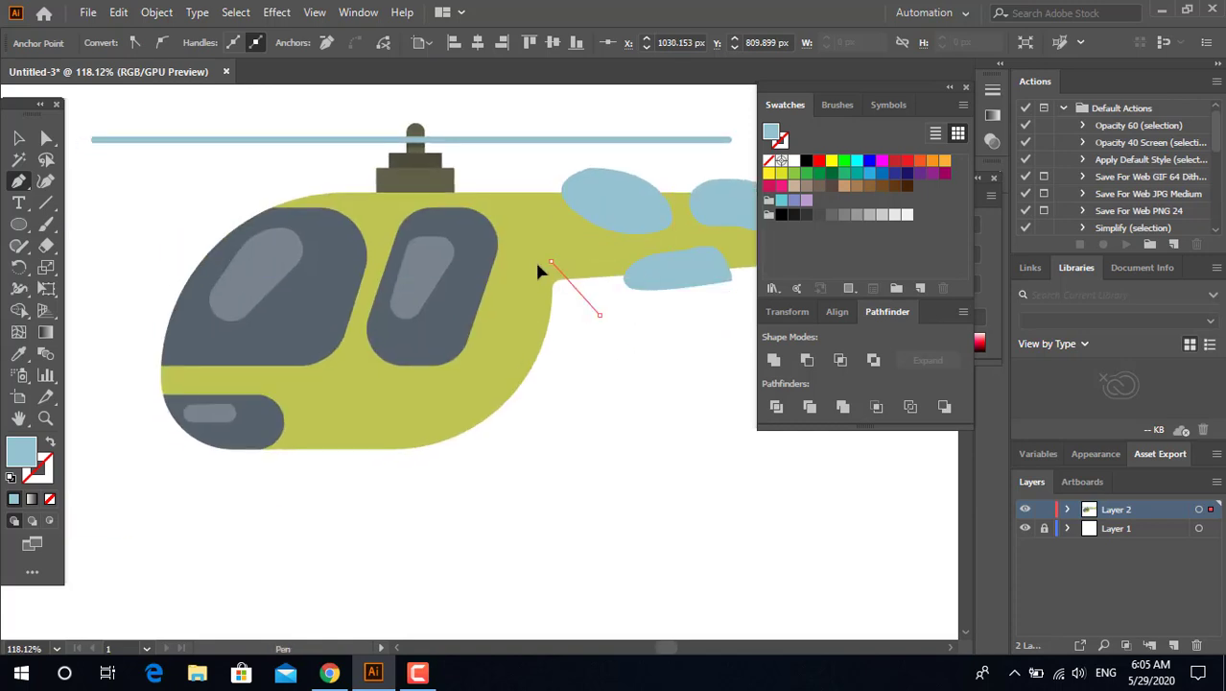
left_click_drag(529, 307, 543, 365)
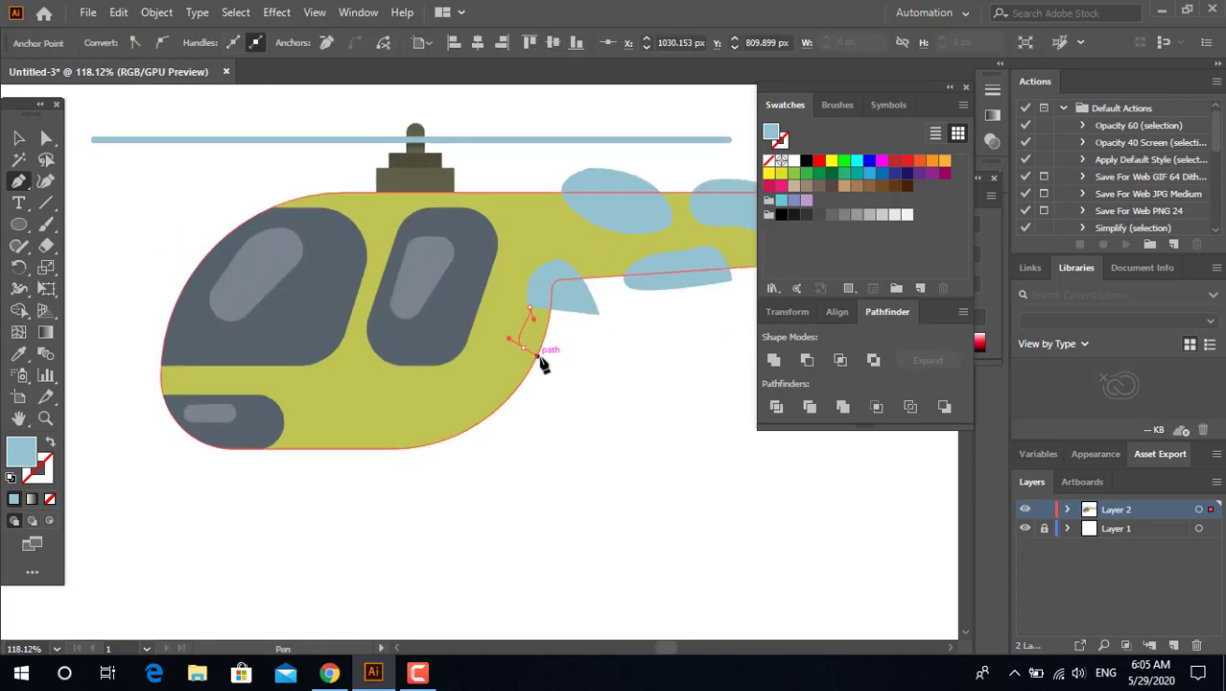
left_click_drag(599, 314, 608, 339)
left_click_drag(550, 261, 579, 251)
scroll(575, 400, "up", 1)
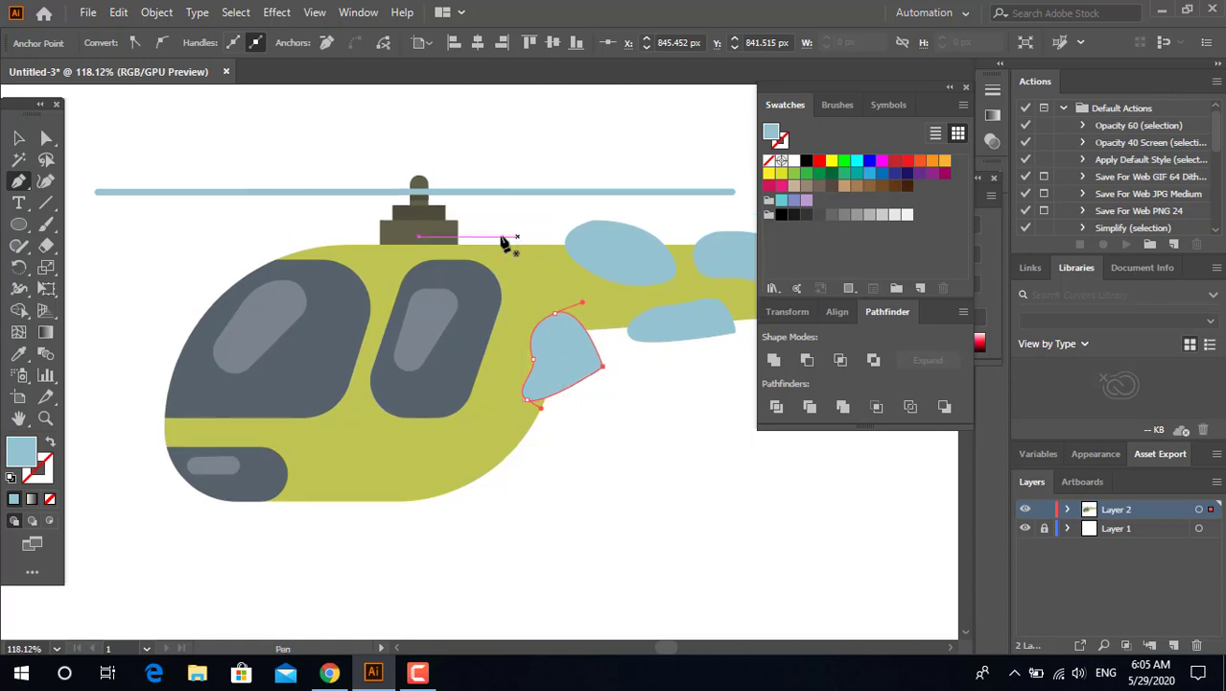
mouse_move(497, 267)
left_mouse_down()
mouse_move(492, 239)
mouse_move(534, 214)
mouse_move(501, 267)
left_mouse_up()
scroll(443, 411, "down", 2)
mouse_move(428, 418)
left_mouse_down()
mouse_move(397, 369)
mouse_move(467, 333)
left_mouse_up()
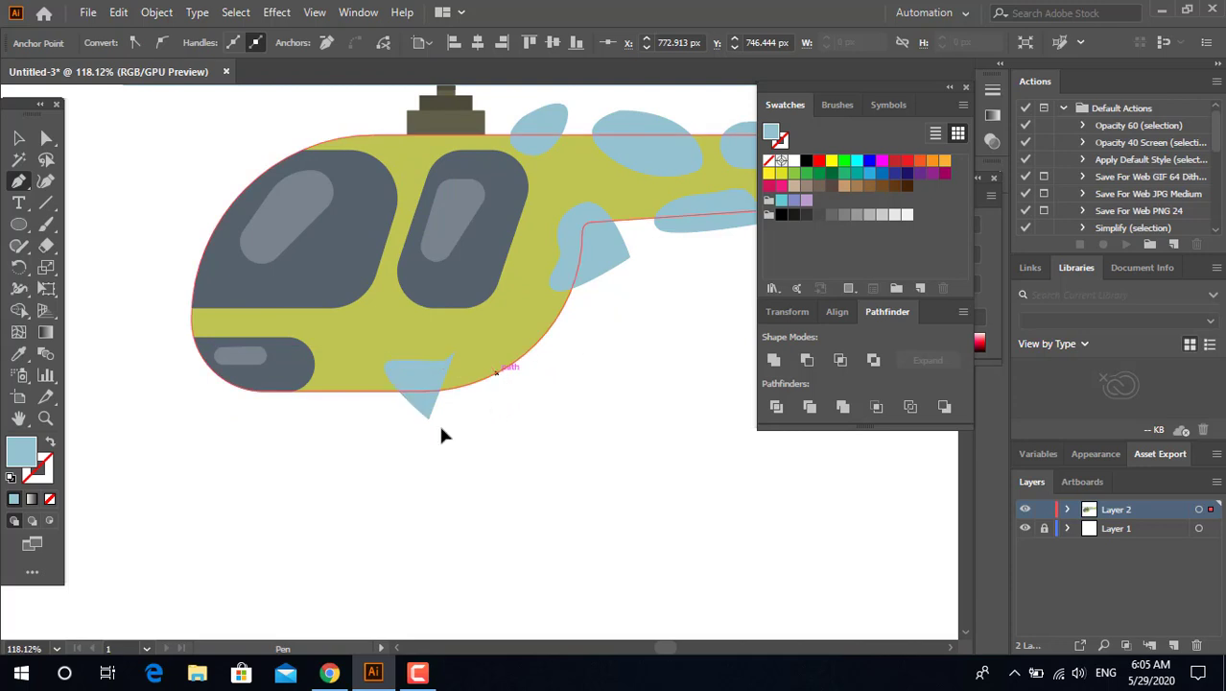
mouse_move(466, 428)
left_mouse_down()
mouse_move(442, 438)
mouse_move(438, 416)
left_mouse_up()
scroll(509, 349, "up", 2)
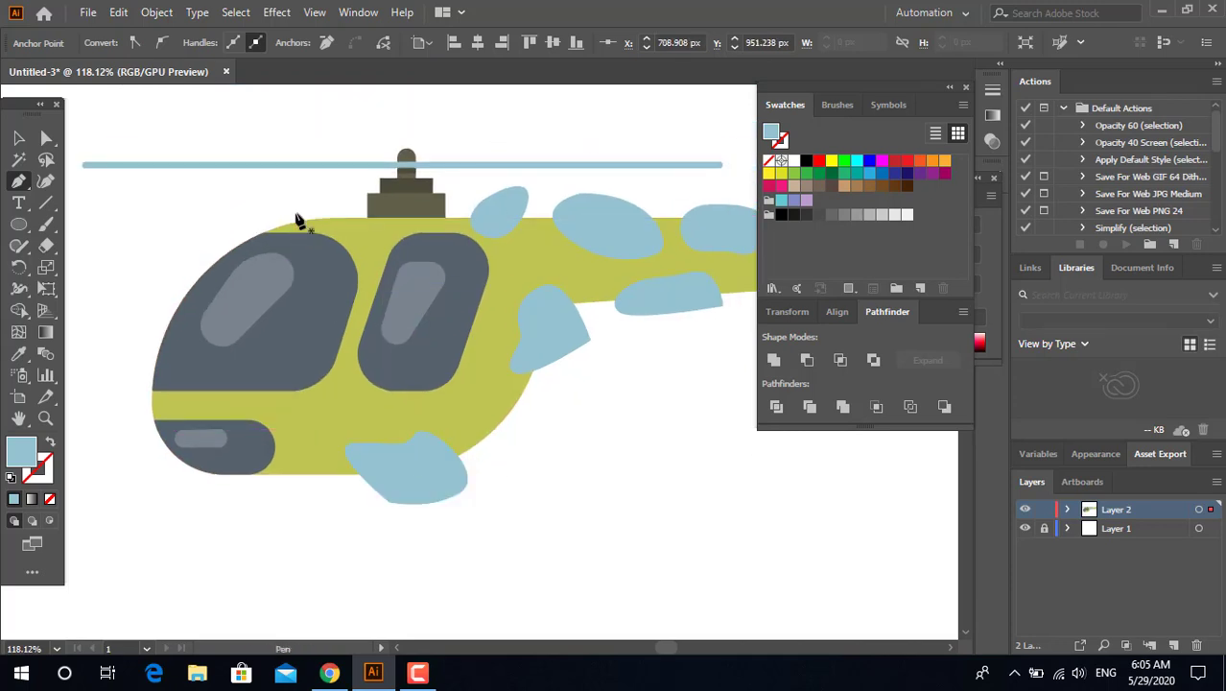
left_click(294, 212)
mouse_move(318, 225)
left_mouse_down()
mouse_move(353, 209)
mouse_move(309, 210)
left_mouse_up()
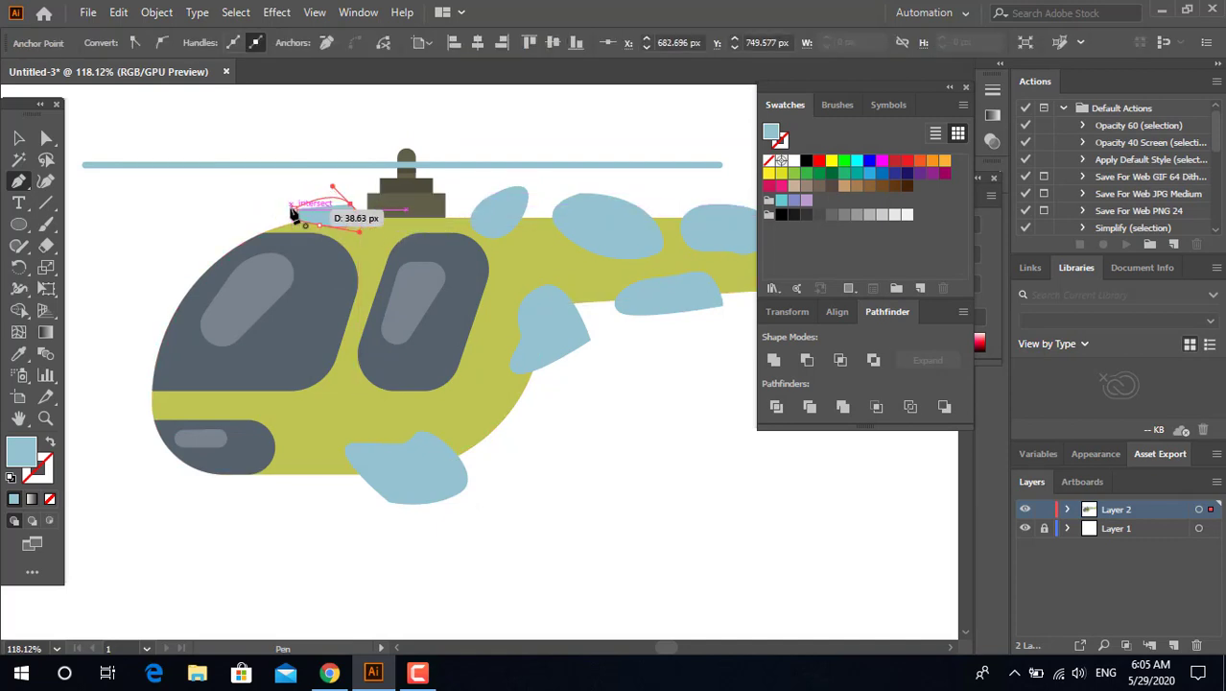
mouse_move(533, 307)
left_mouse_down()
mouse_move(461, 481)
mouse_move(590, 503)
left_mouse_up()
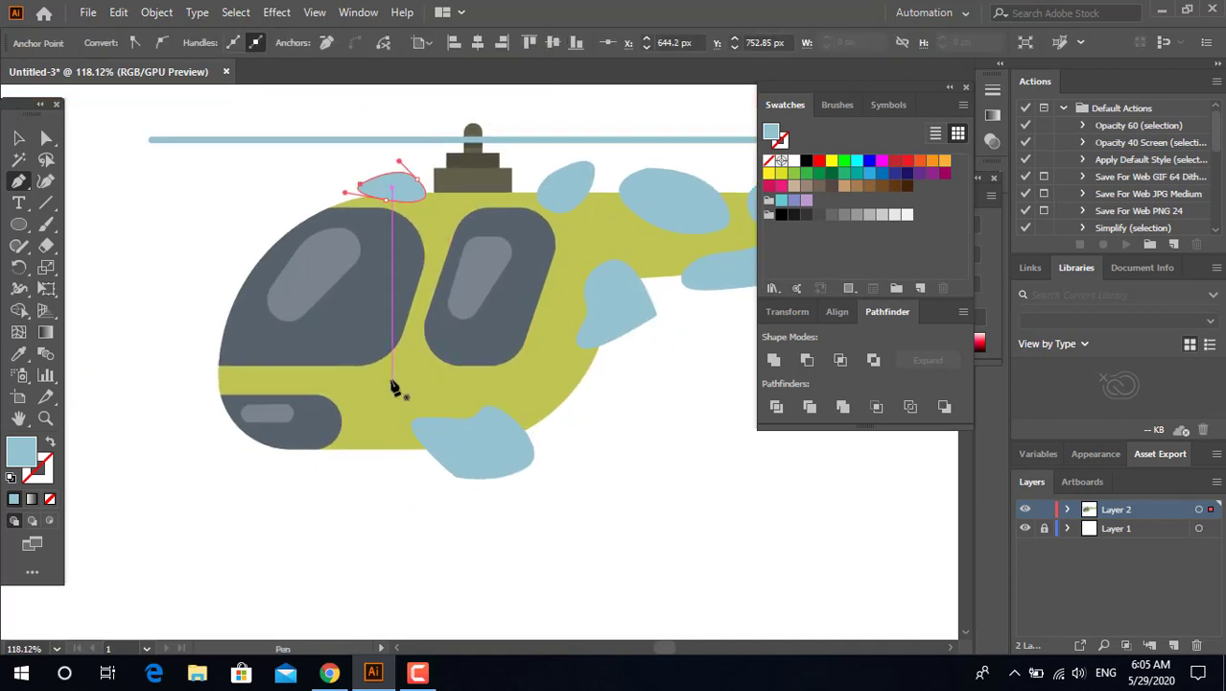
Step: Draw curved blobs below the cockpit and near the middle window
mouse_move(405, 416)
left_mouse_down()
mouse_move(472, 404)
mouse_move(291, 398)
left_mouse_up()
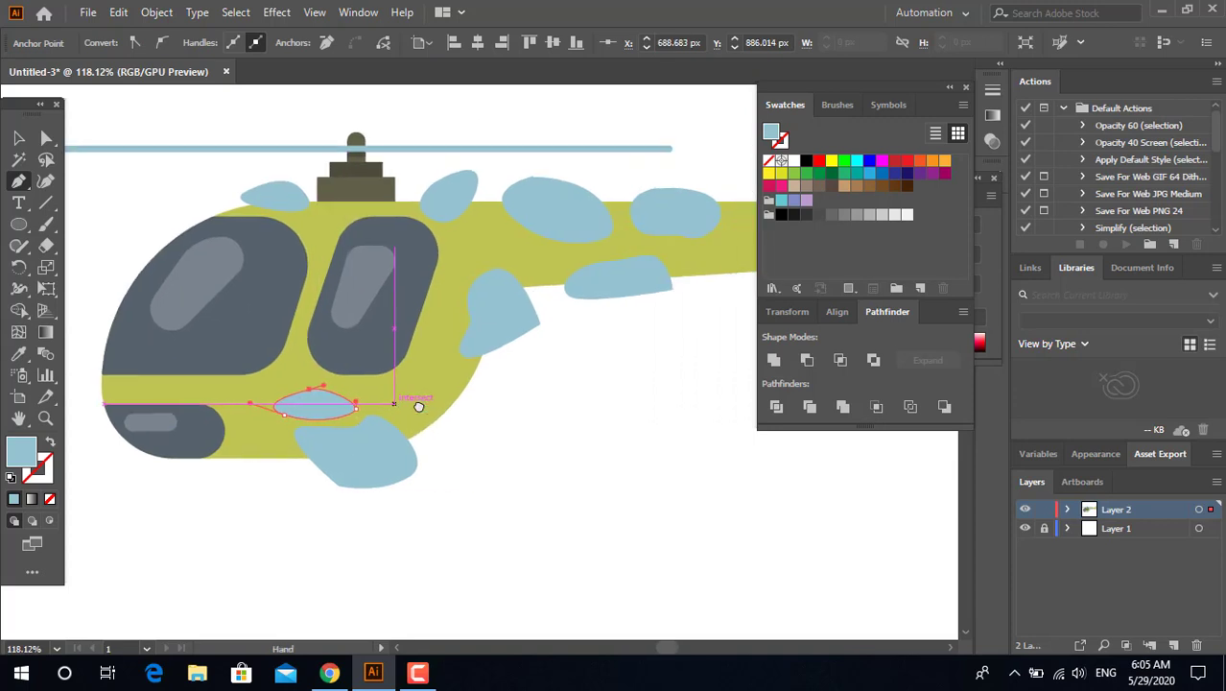
left_click(490, 421)
left_click_drag(446, 381, 473, 375)
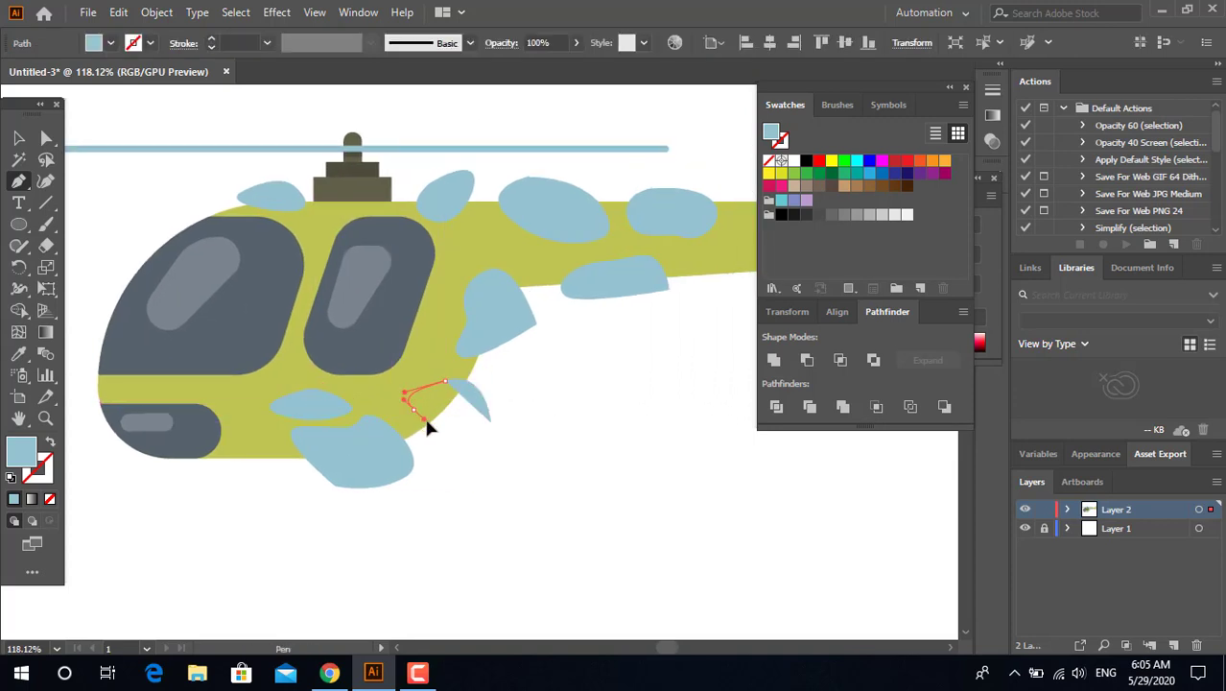
left_click_drag(435, 451, 465, 460)
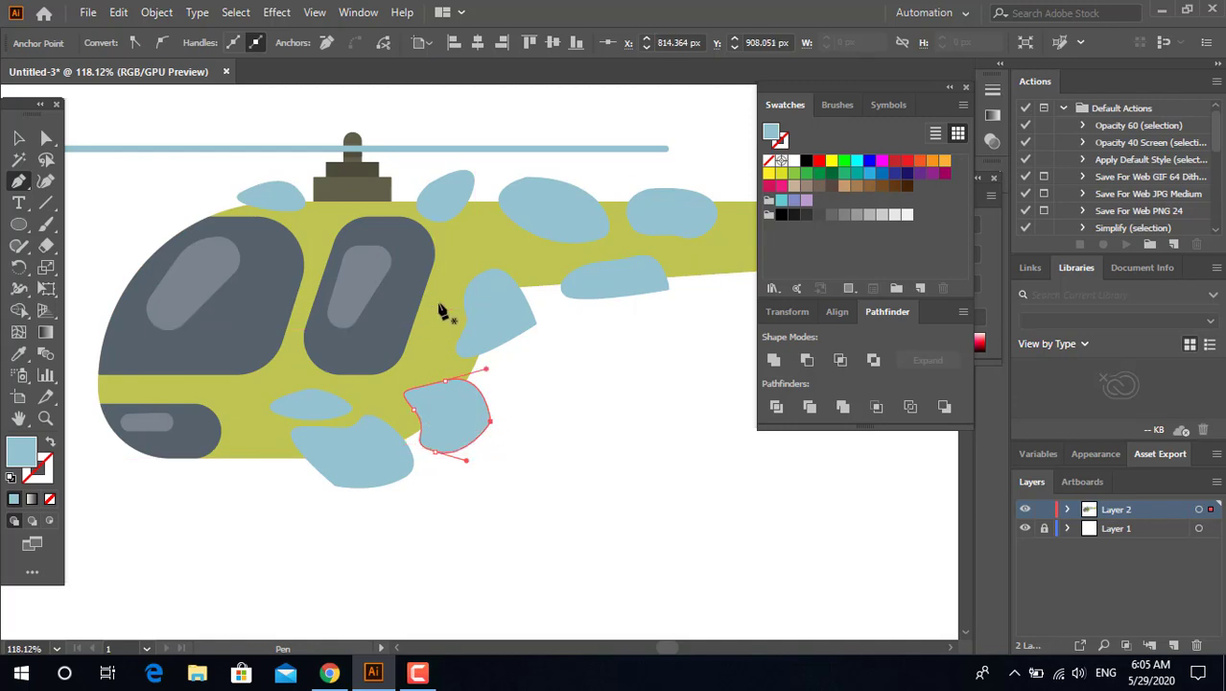
left_click_drag(414, 273, 421, 267)
left_click_drag(386, 338, 401, 357)
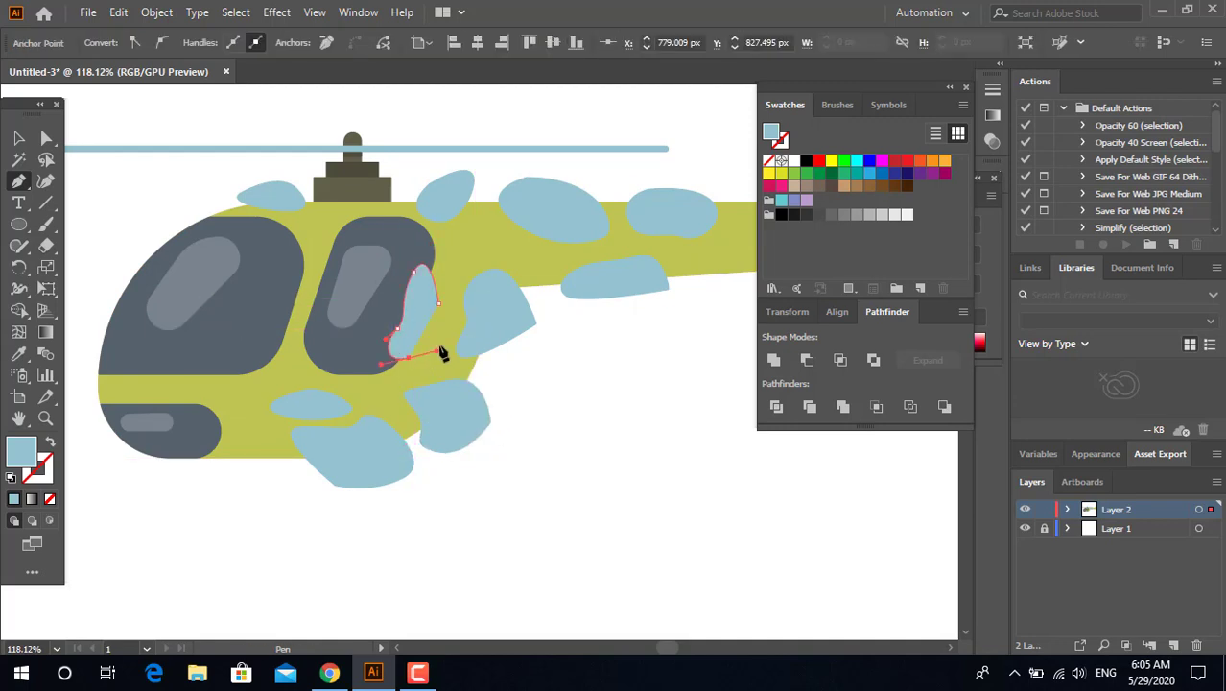
left_click(271, 236)
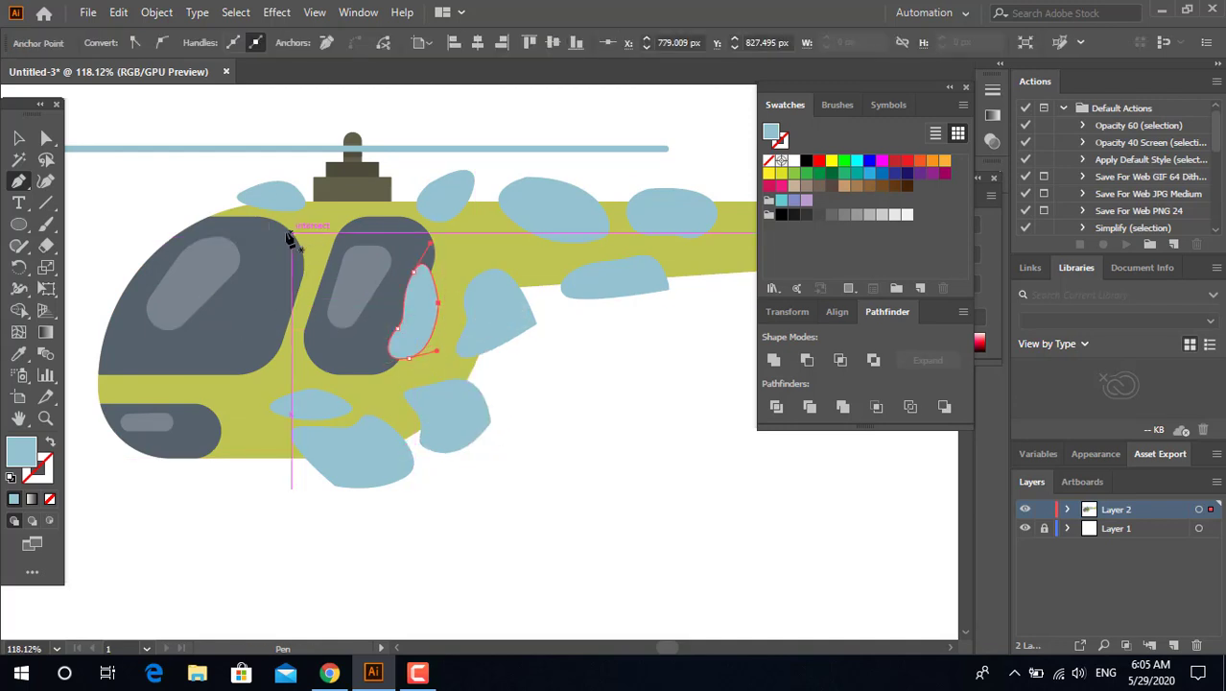
Step: Draw blobs over the cockpit window and along the lower window edges
left_click_drag(327, 221, 349, 272)
left_click(348, 272)
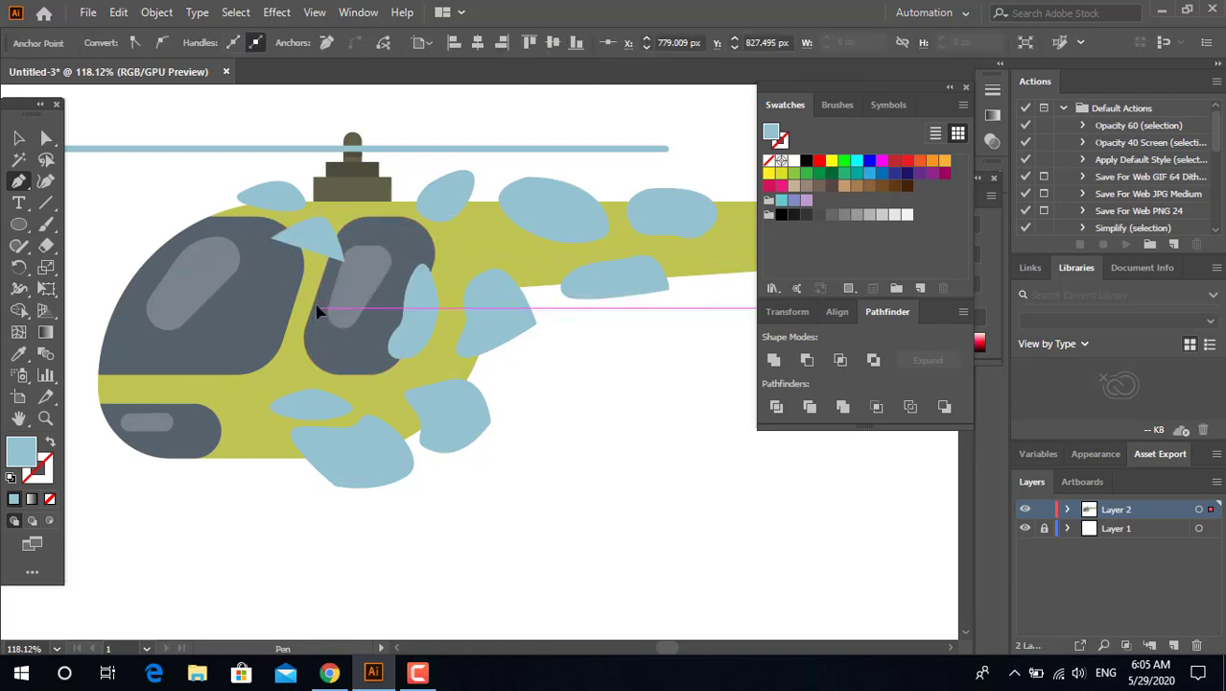
left_click(318, 309)
left_click_drag(265, 300, 271, 243)
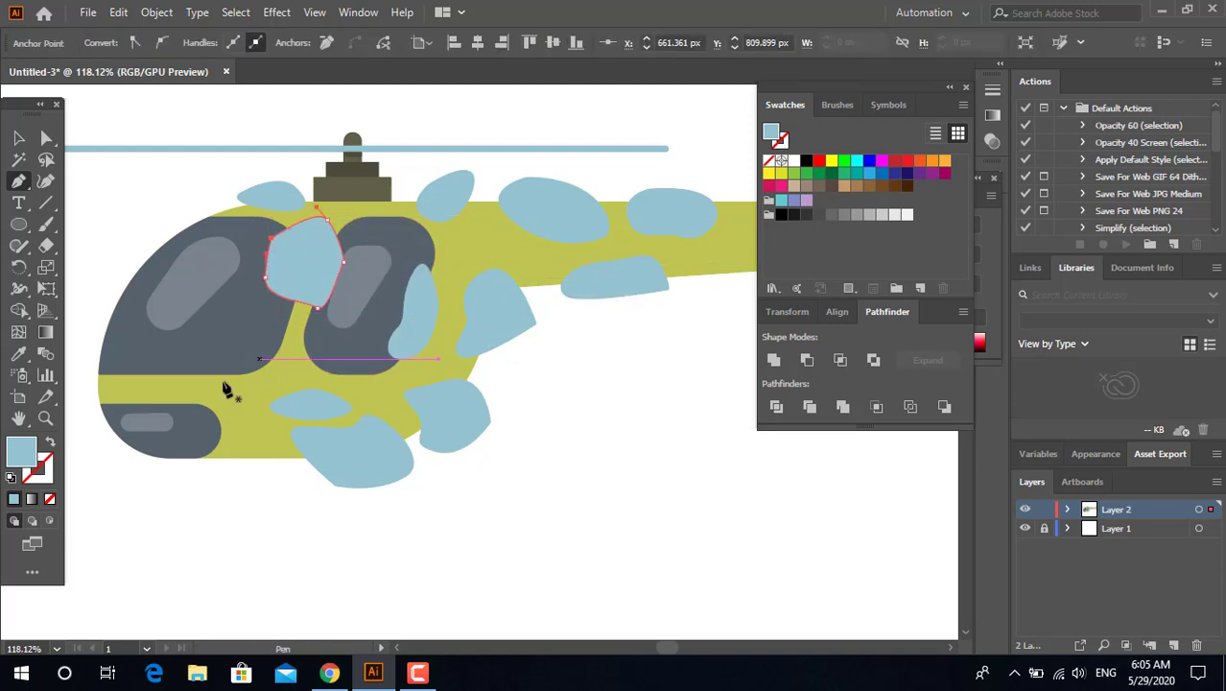
left_click(172, 354)
mouse_move(266, 387)
left_mouse_down()
mouse_move(281, 379)
mouse_move(227, 344)
left_mouse_up()
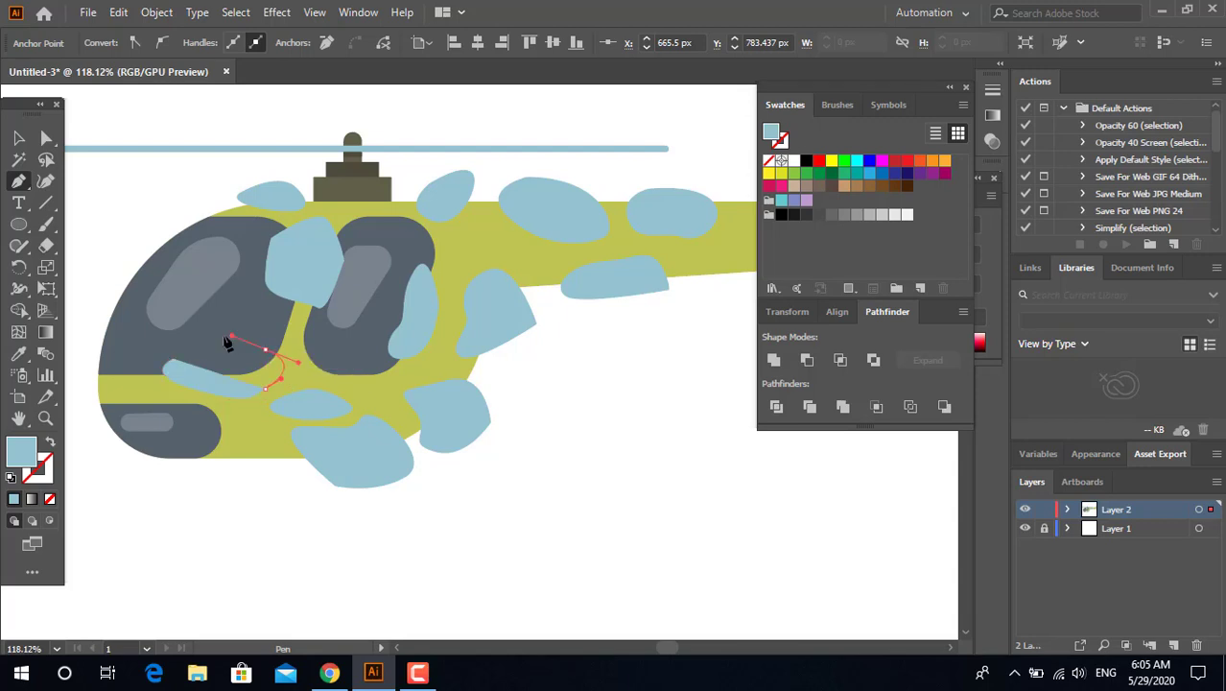
left_click(176, 357)
left_click(183, 440)
mouse_move(222, 420)
left_mouse_down()
mouse_move(236, 446)
mouse_move(266, 452)
mouse_move(186, 492)
left_mouse_up()
mouse_move(182, 442)
left_mouse_down()
mouse_move(185, 456)
mouse_move(185, 435)
left_mouse_up()
Step: Add small light-blue ellipses on the tail boom and tail fin
key("z")
left_click(372, 342, "alt")
mouse_move(439, 411)
left_mouse_down()
mouse_move(428, 307)
mouse_move(509, 305)
left_mouse_up()
left_click_drag(384, 309, 470, 355)
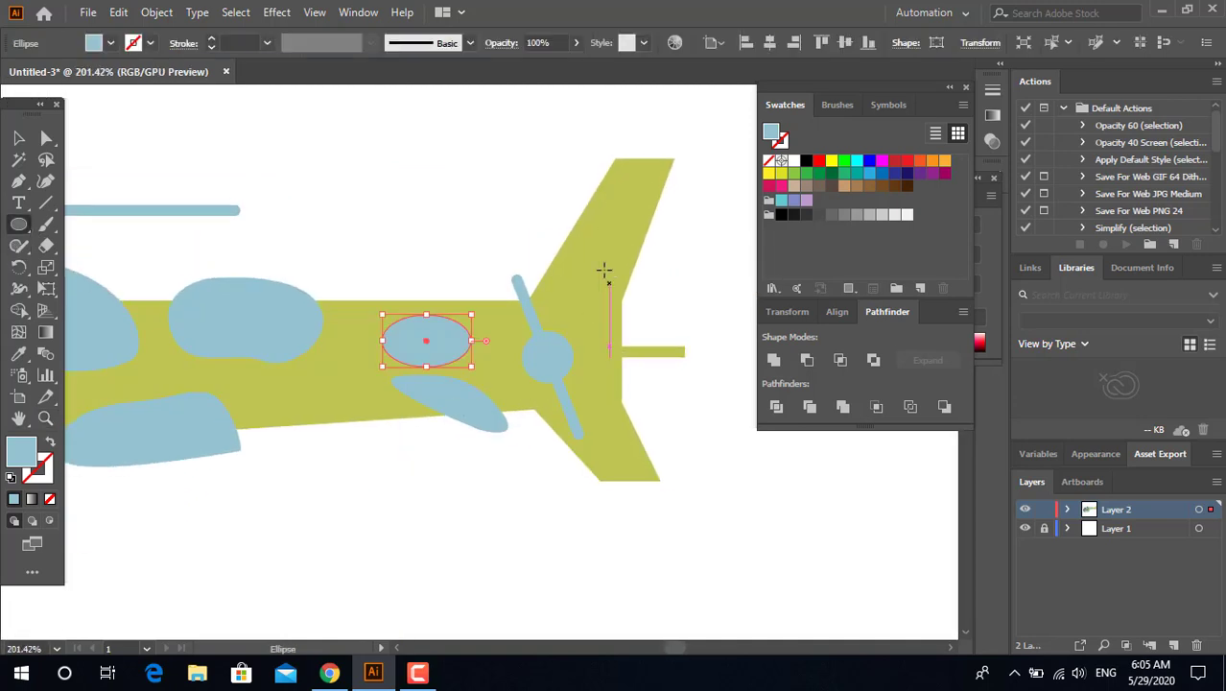
left_click_drag(593, 240, 623, 272)
key("z")
left_click(347, 327, "alt")
left_click(638, 257)
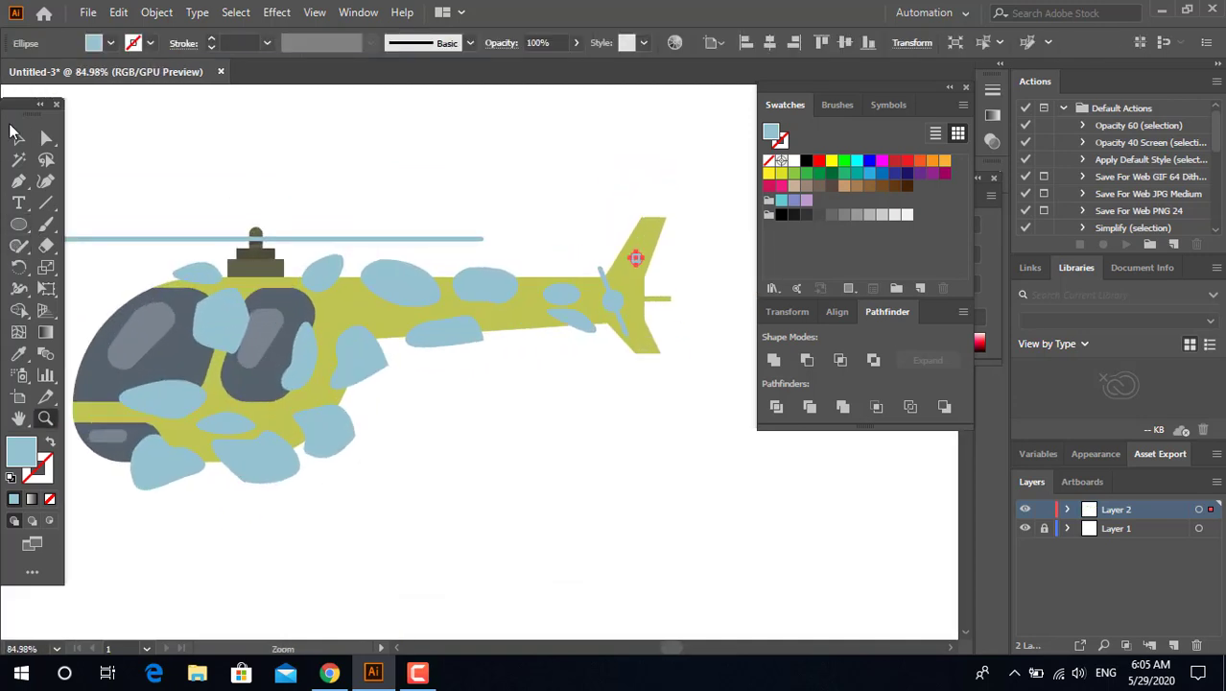
Step: Select the blue blobs on the cockpit and nose
key("v")
left_click(316, 456)
left_click(254, 460, "shift")
left_click(165, 475, "shift")
left_click(235, 427, "shift")
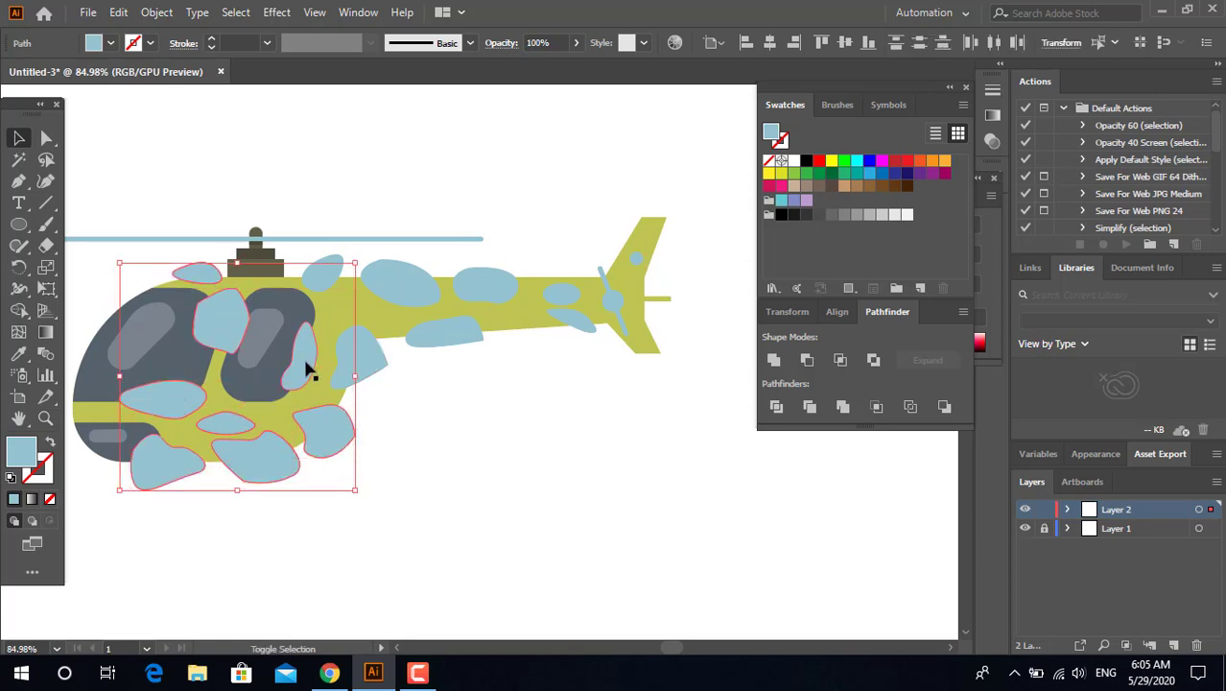
Step: Add the remaining body blobs, tail boom blobs and small tail circle to the selection
left_click(350, 343, "shift")
left_click(403, 288, "shift")
left_click(449, 331, "shift")
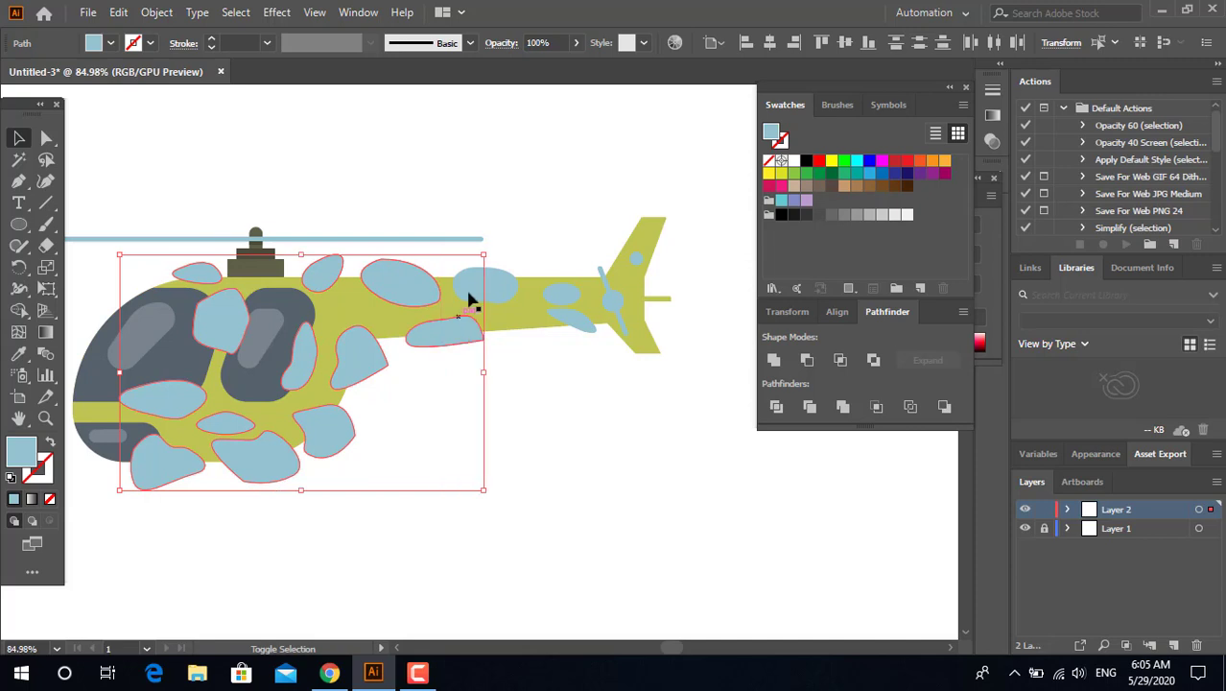
left_click(482, 288, "shift")
left_click(561, 293, "shift")
left_click(576, 321, "shift")
left_click(636, 257, "shift")
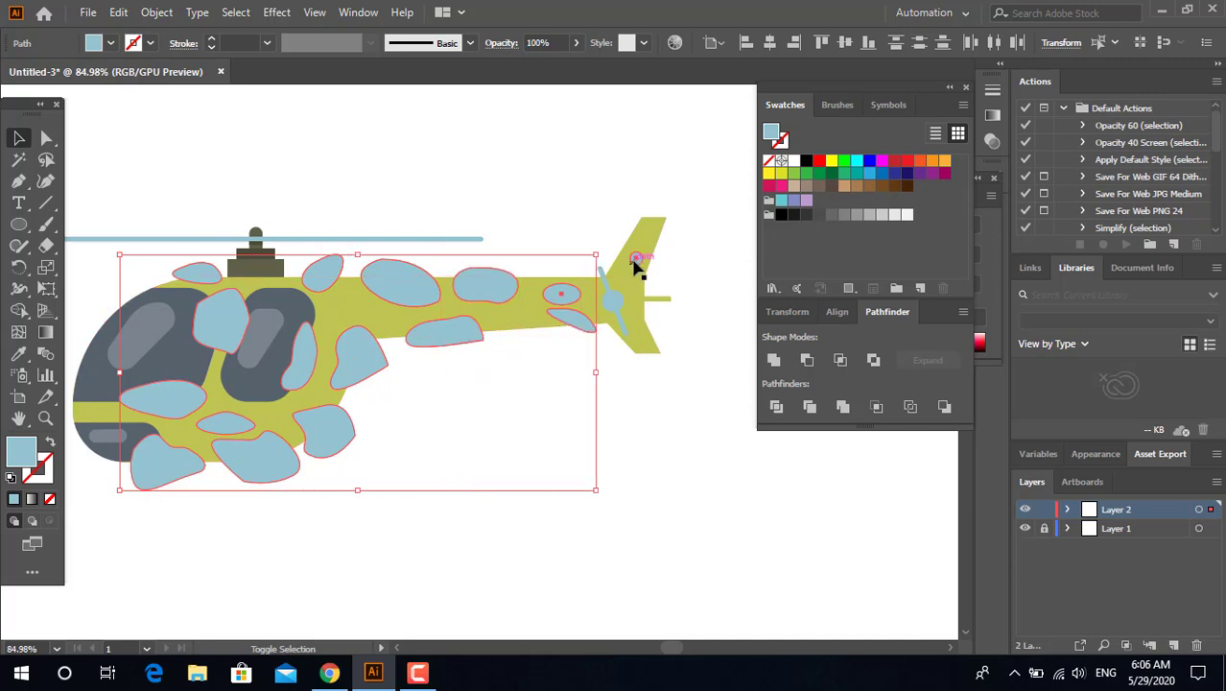
Step: Recolour the selected blobs to the darker olive fill #999941
left_click(17, 358)
left_click(383, 314)
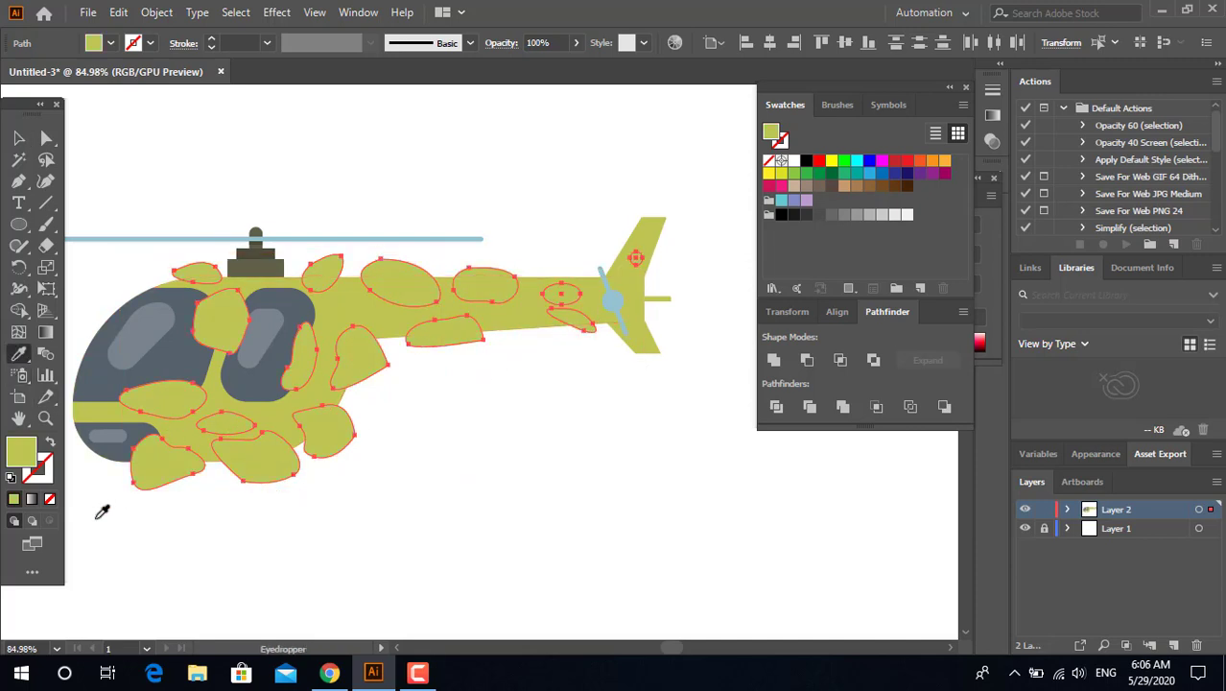
double_click(13, 456)
left_click(508, 283)
left_click(510, 306)
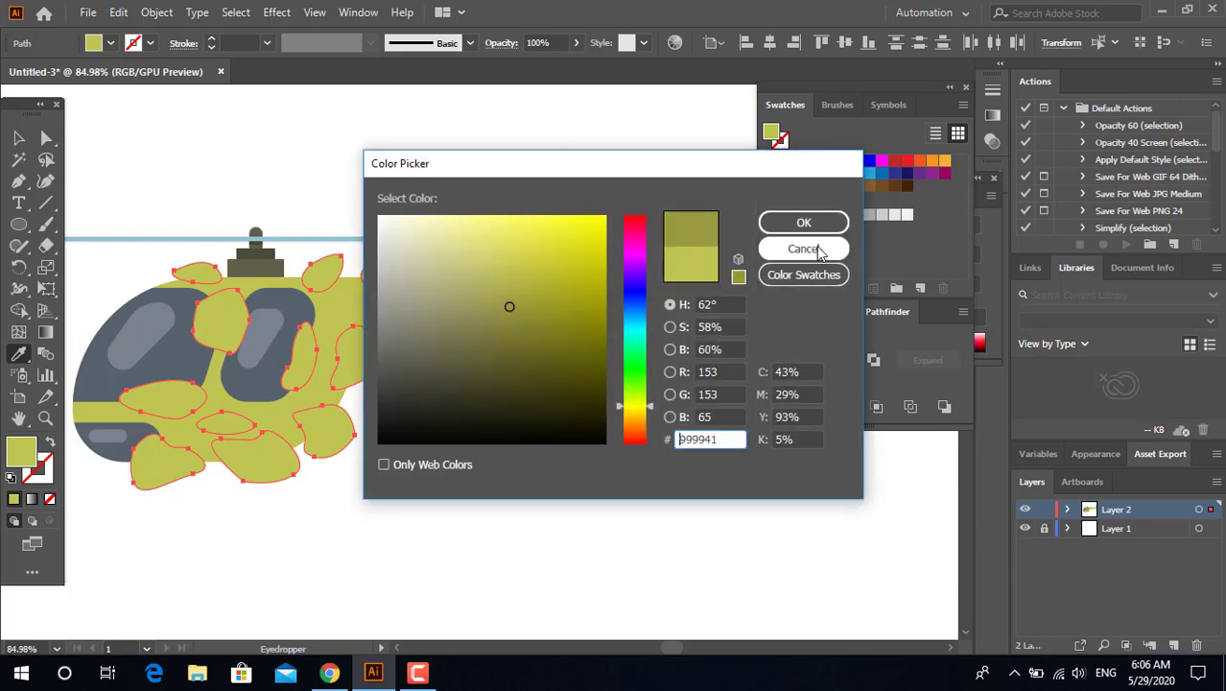
left_click(804, 224)
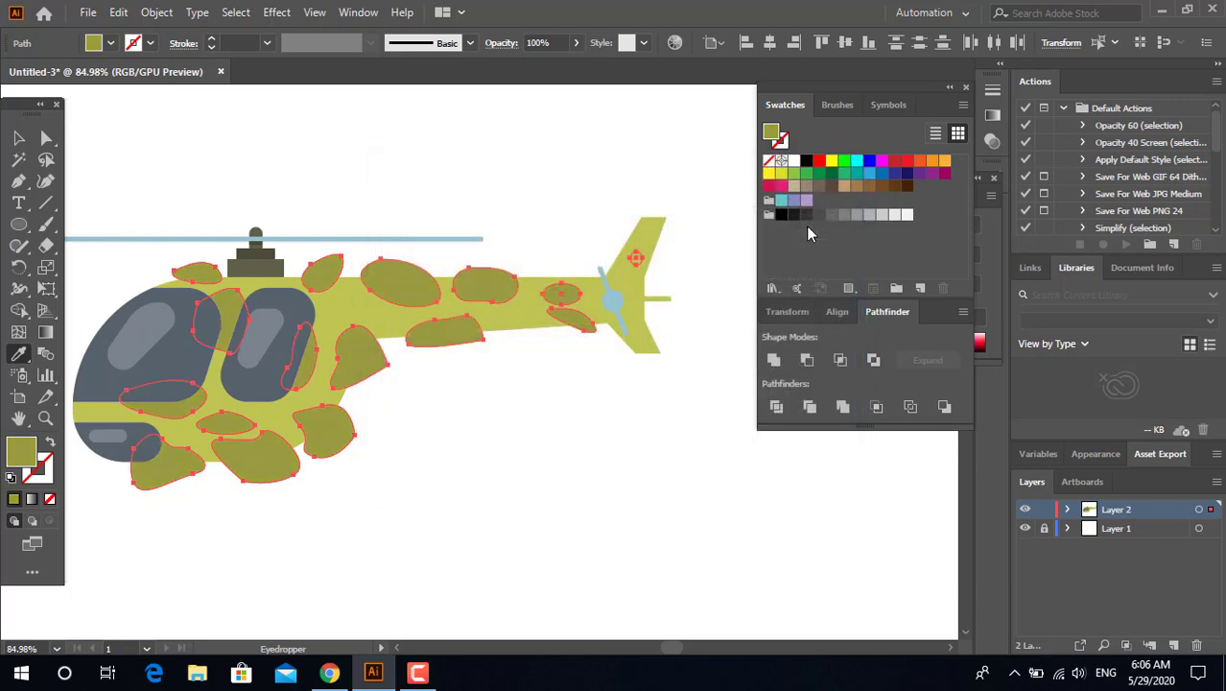
left_click(16, 136)
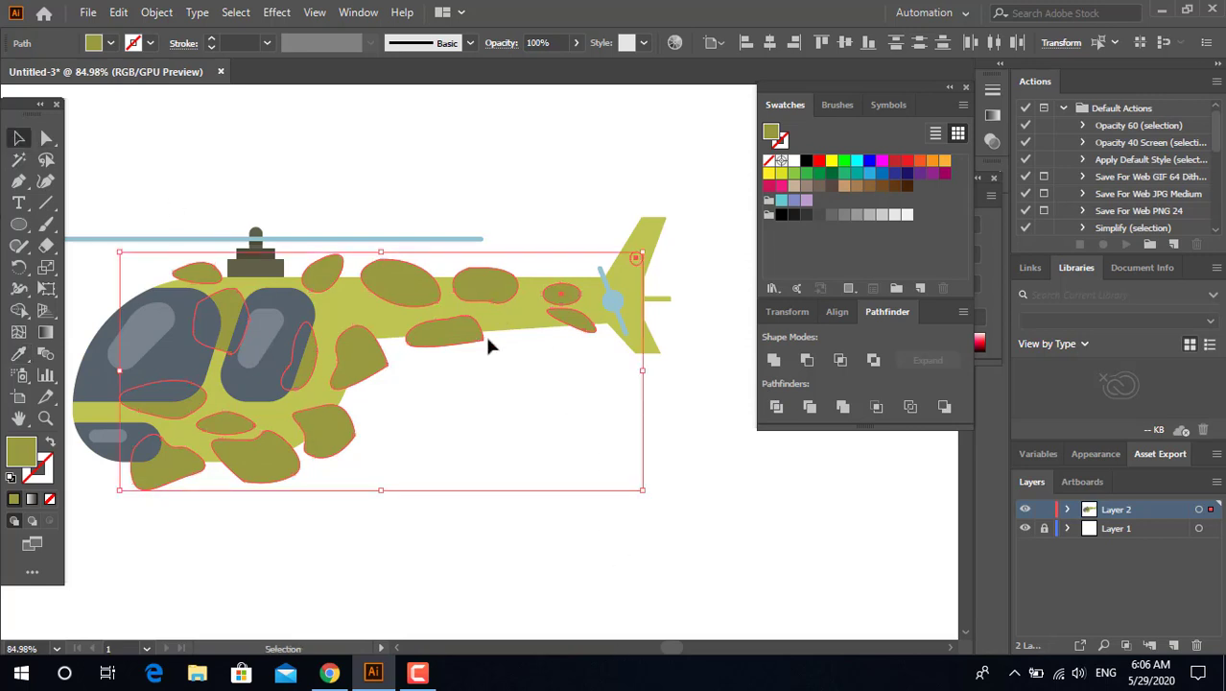
Step: Group the selected darker olive camouflage blobs together
right_click(564, 314)
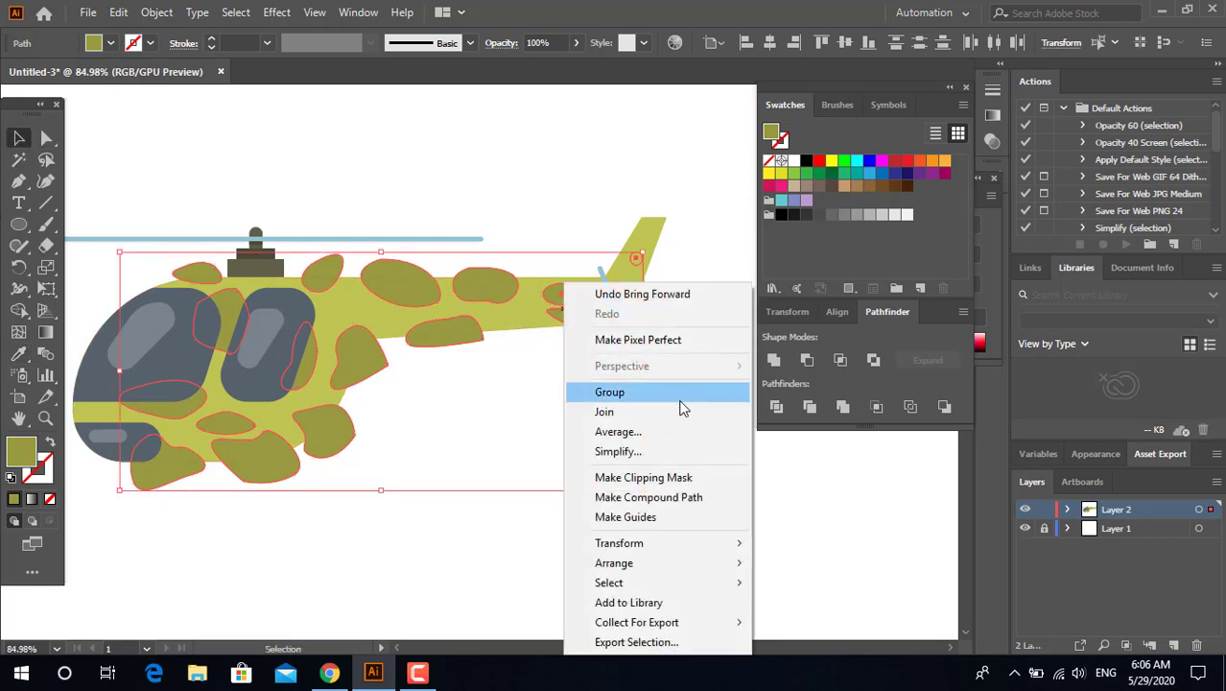
left_click(656, 396)
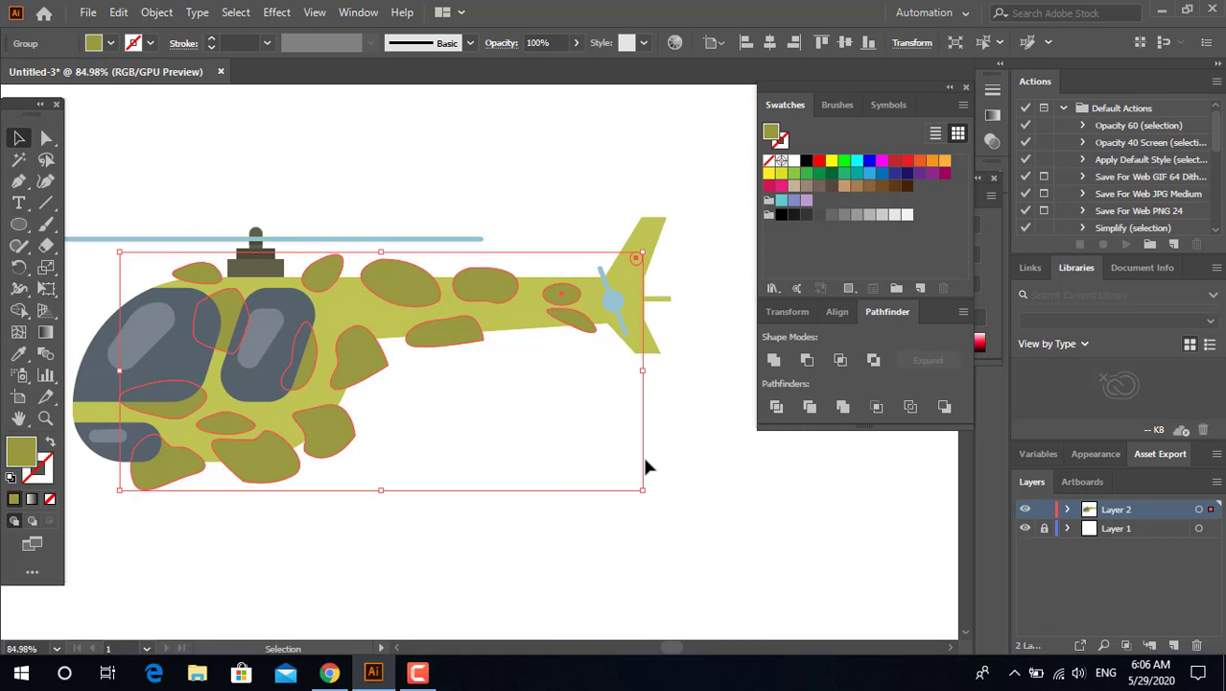
key("a")
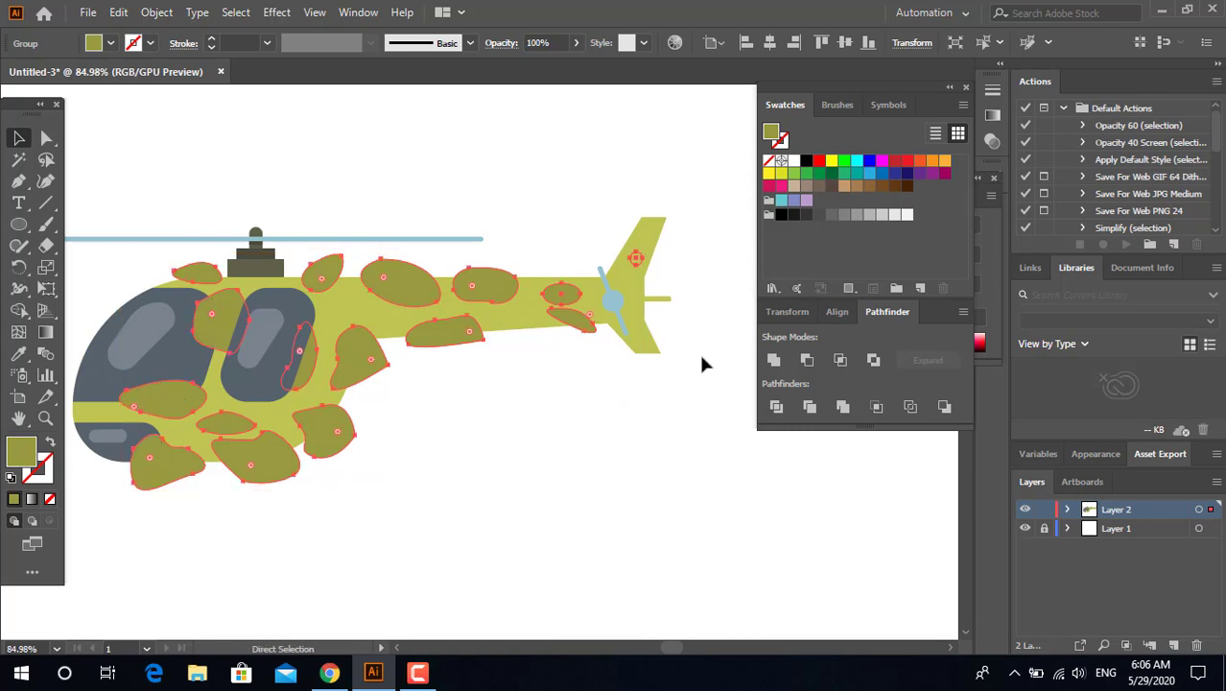
key("v")
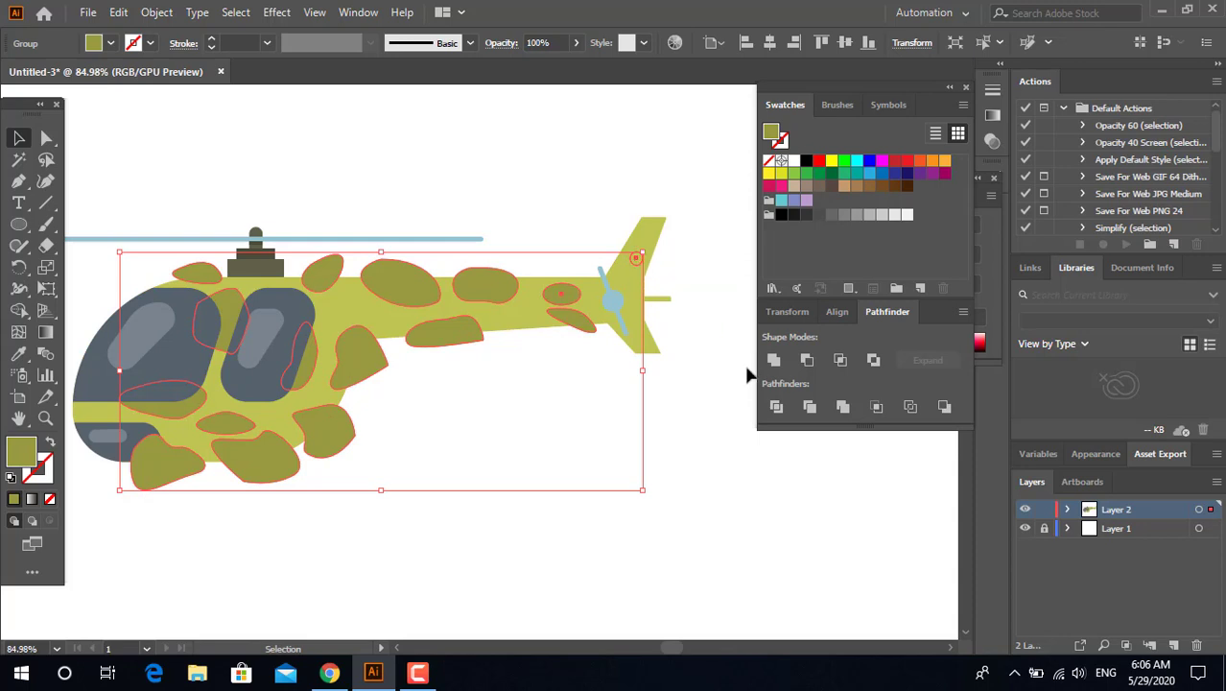
left_click(19, 353)
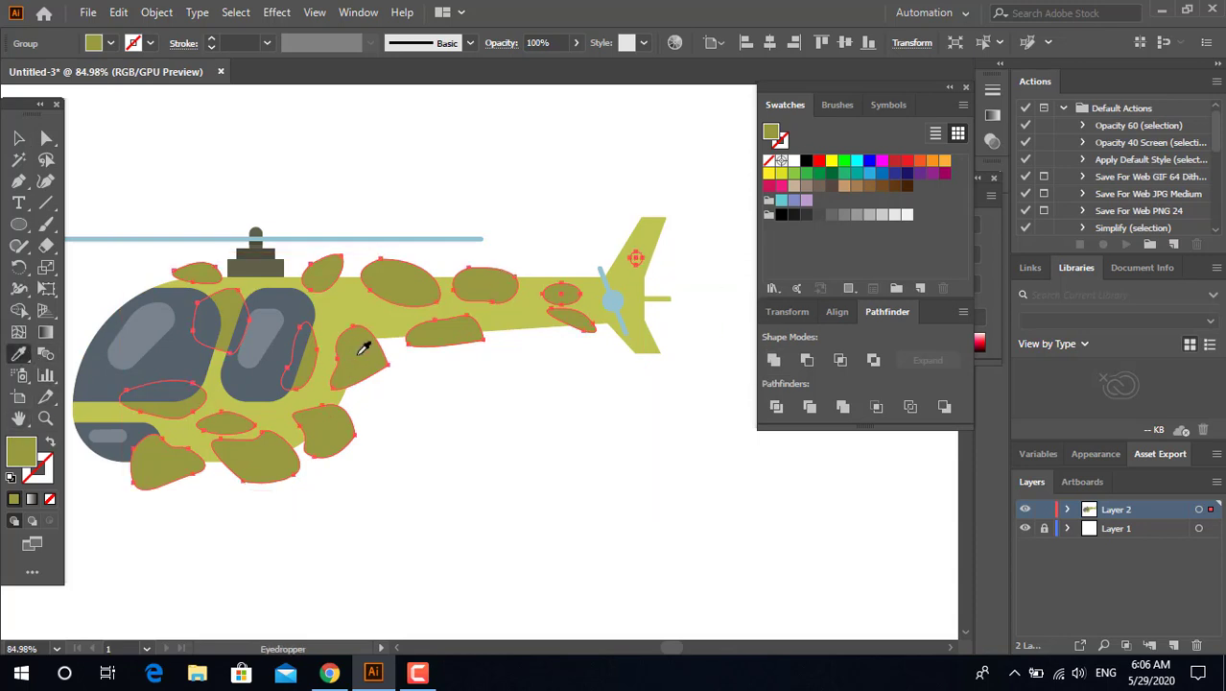
key("v")
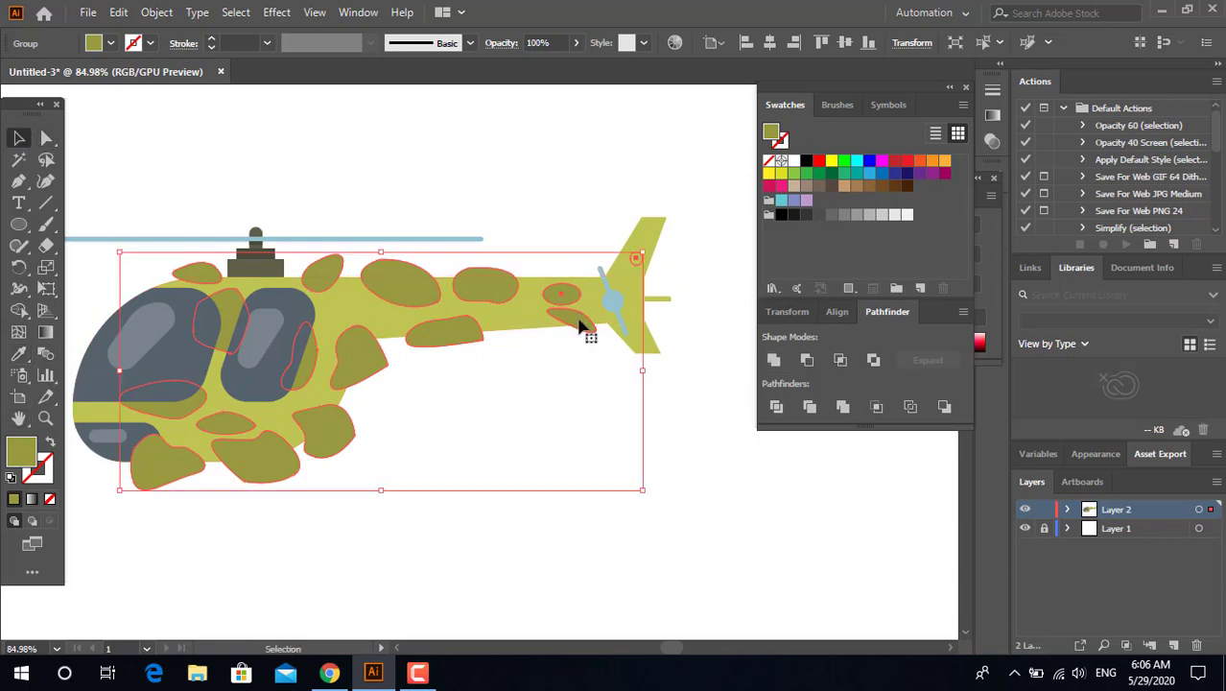
left_click(421, 481)
left_click(388, 376)
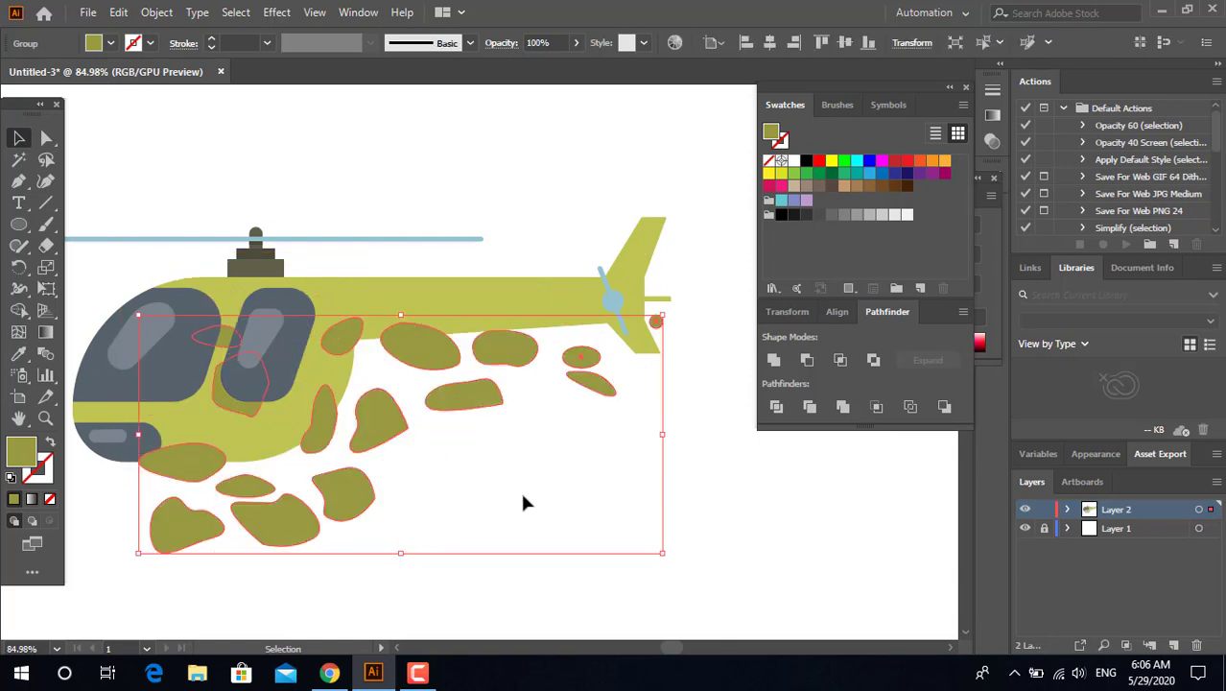
Step: Try uniting the tail fin, body and tail rotor bar, then undo the merge
left_click(658, 242)
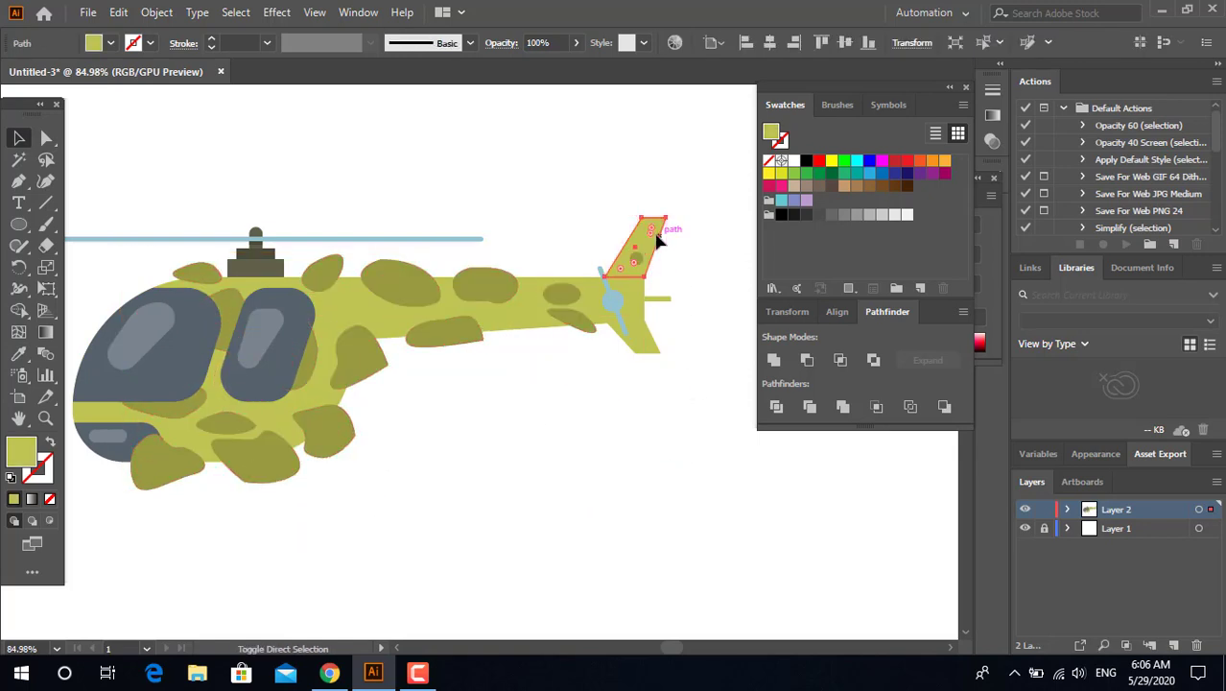
left_click(651, 338, "shift")
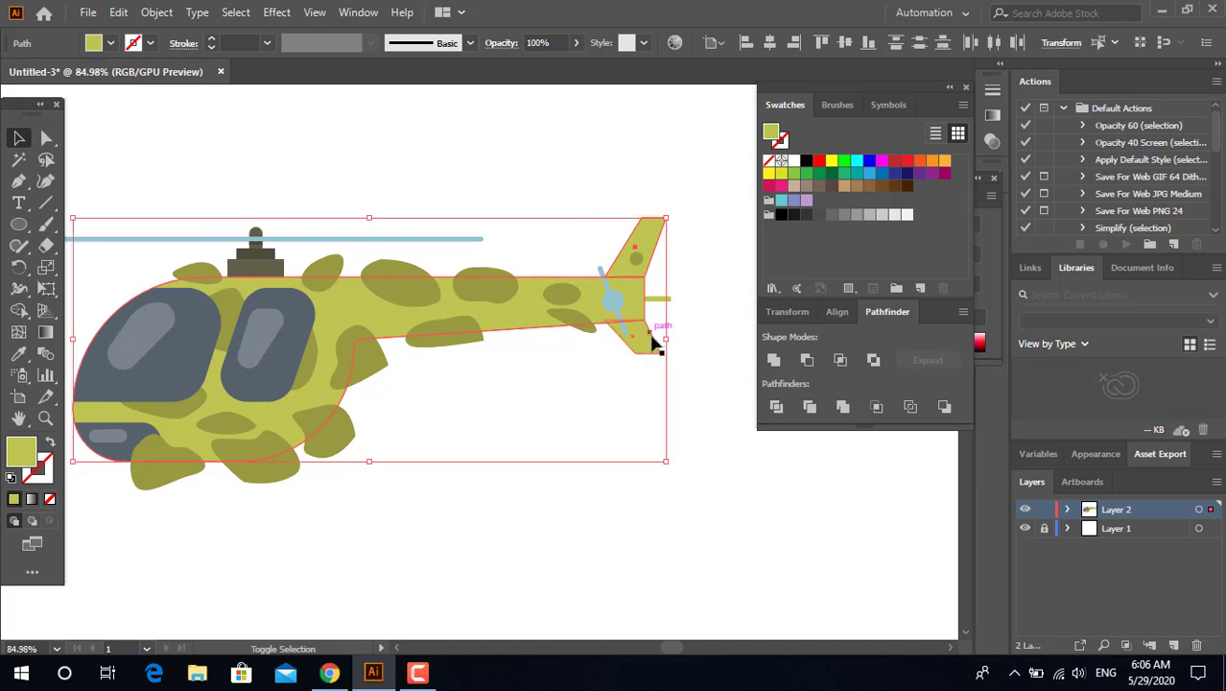
left_click(663, 300, "shift")
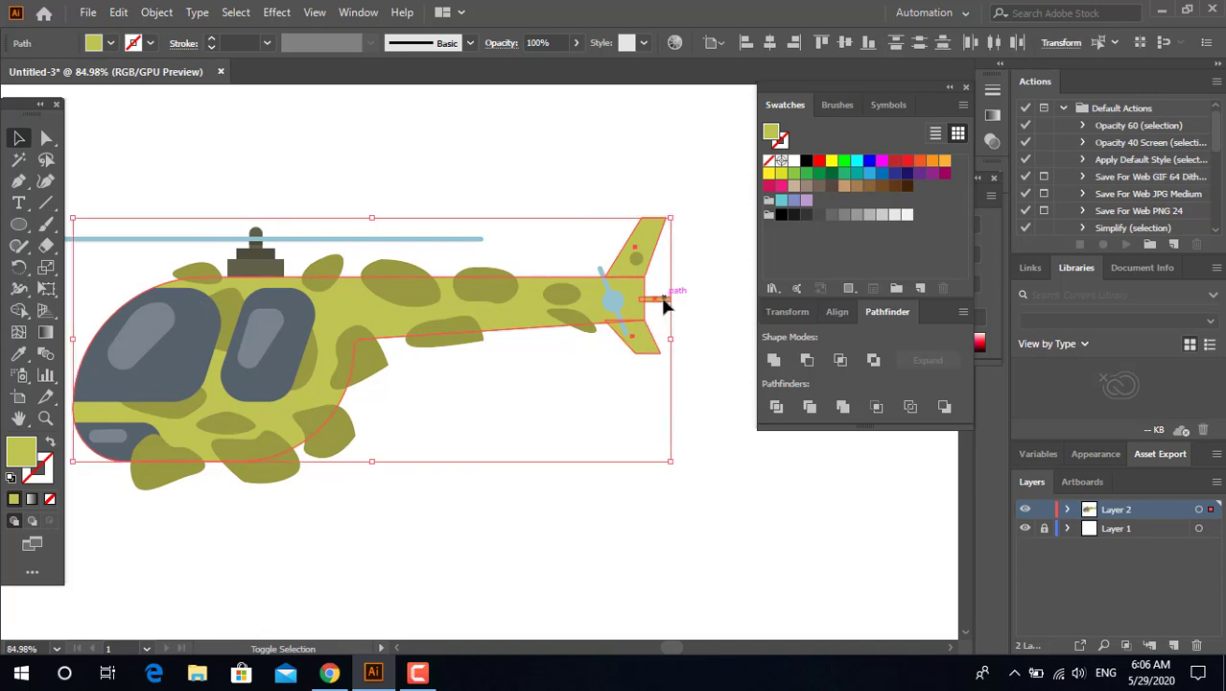
left_click(776, 365)
key("ctrl+z")
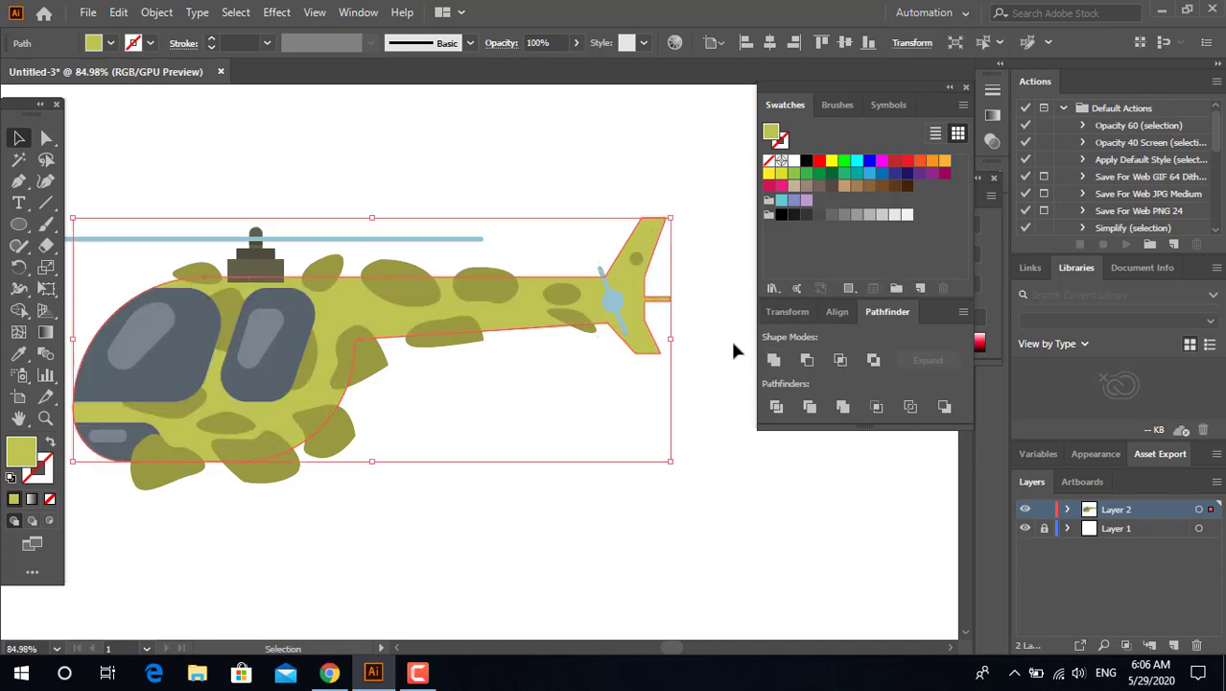
left_click(526, 390)
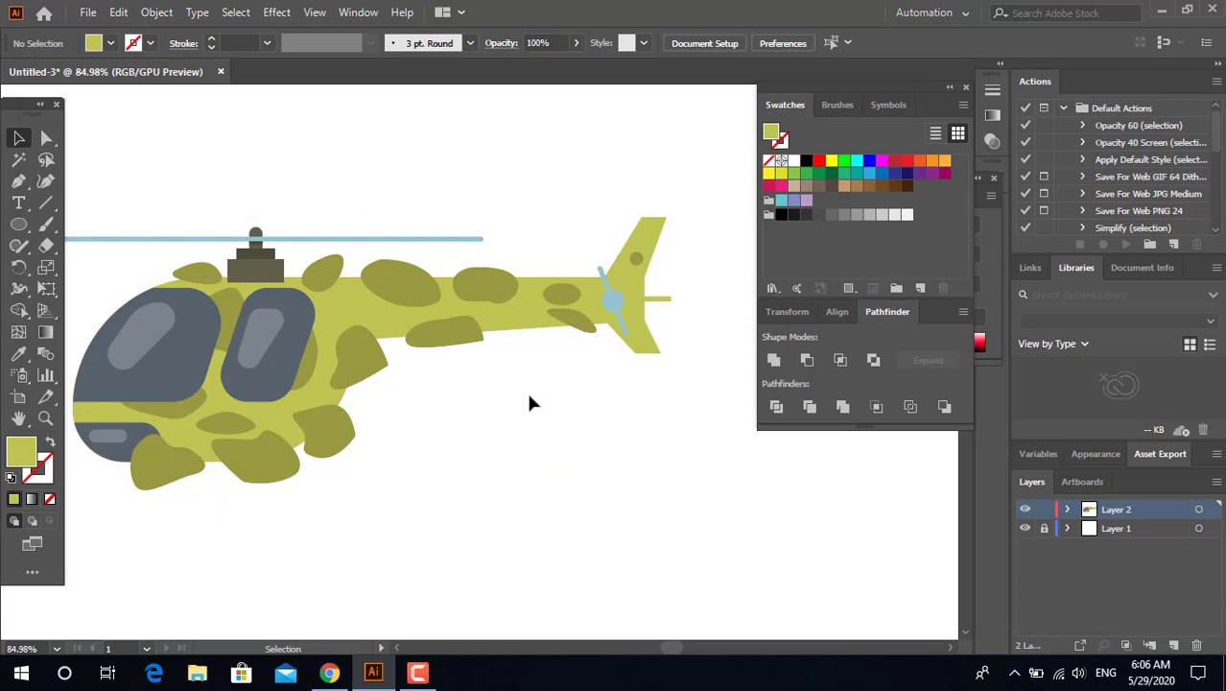
Step: Zoom out to the whole helicopter and select the body with its spots
left_click(285, 276)
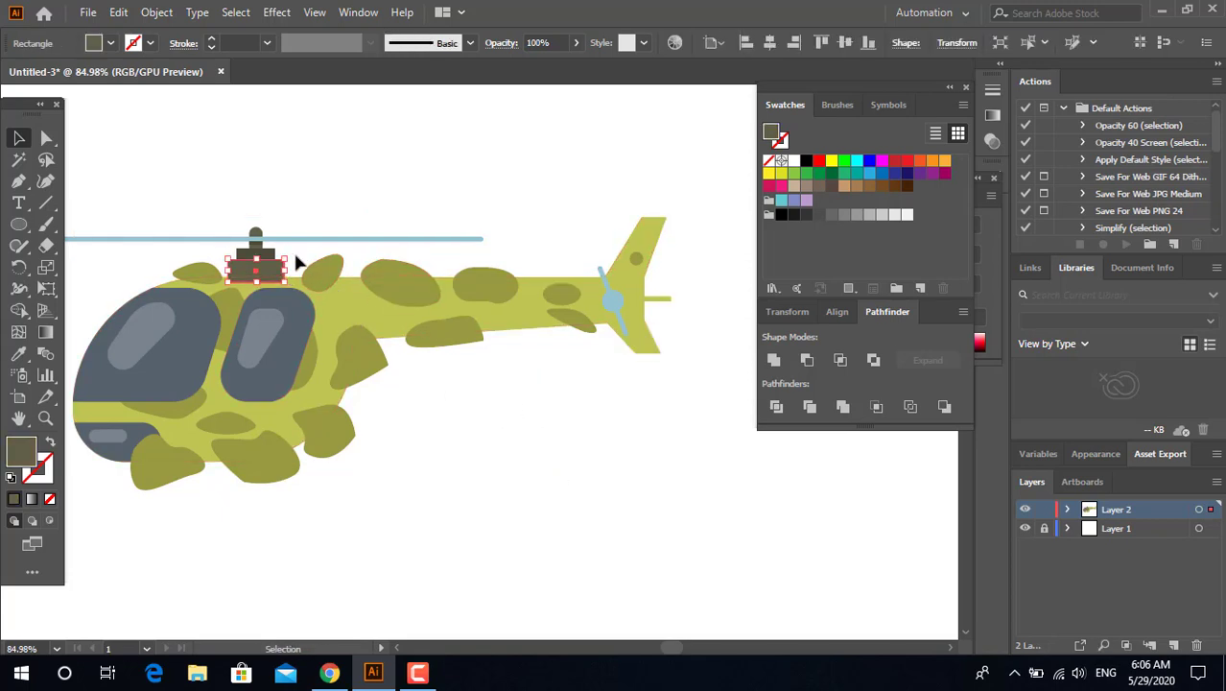
left_click(292, 273)
left_click_drag(250, 202, 250, 200)
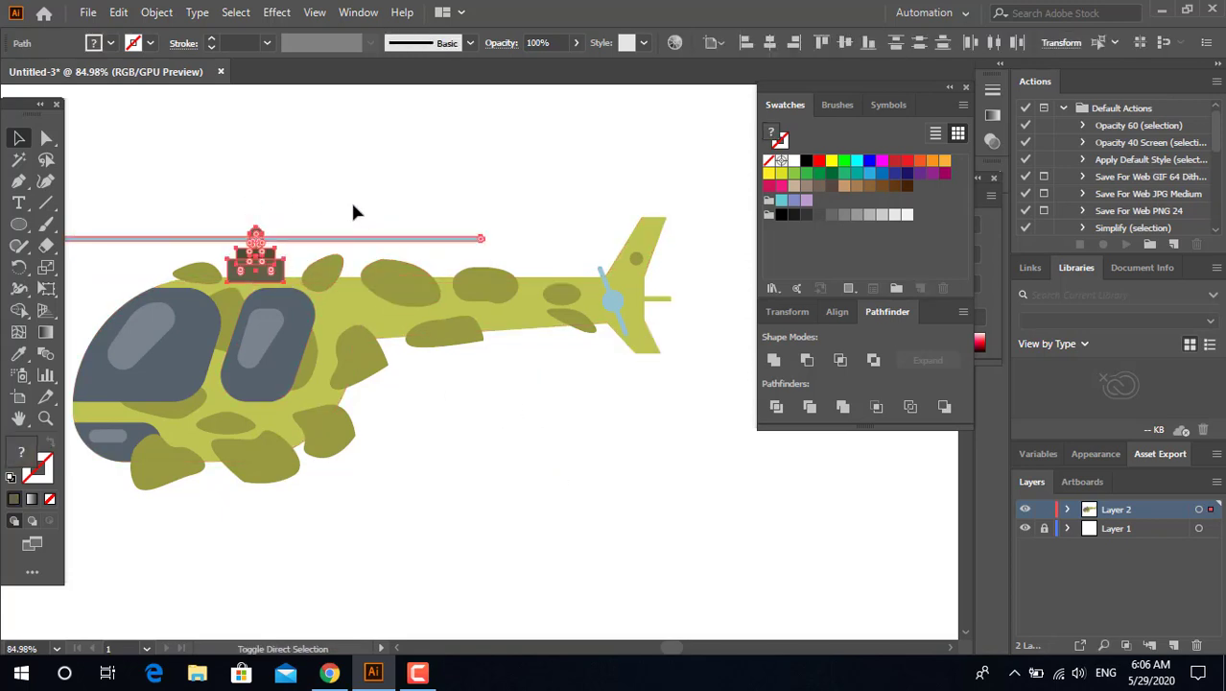
left_click(355, 211)
key("z")
left_click(471, 240, "alt")
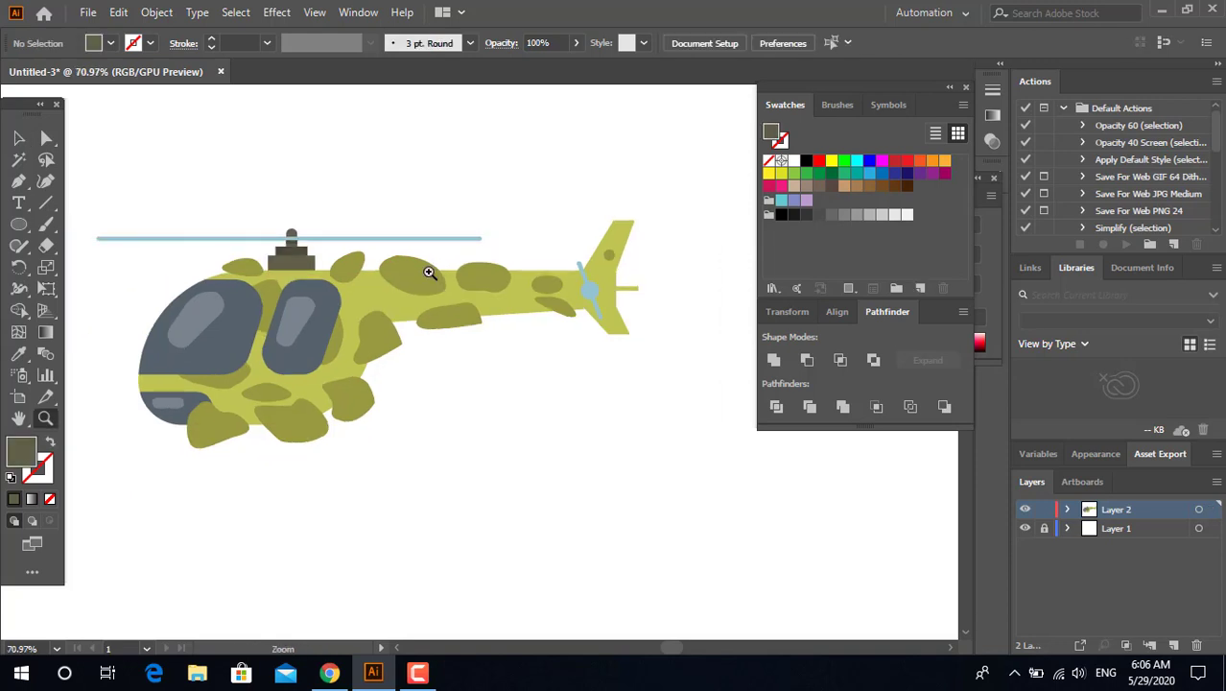
left_click_drag(459, 410, 505, 396)
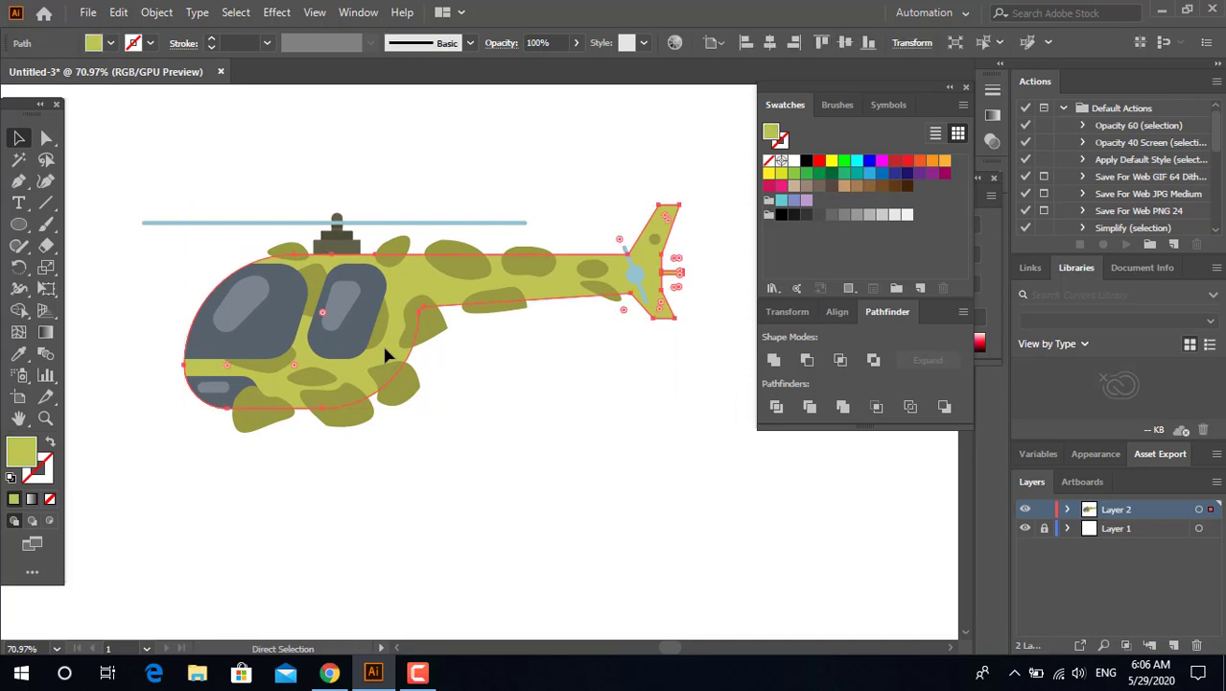
left_click(398, 399)
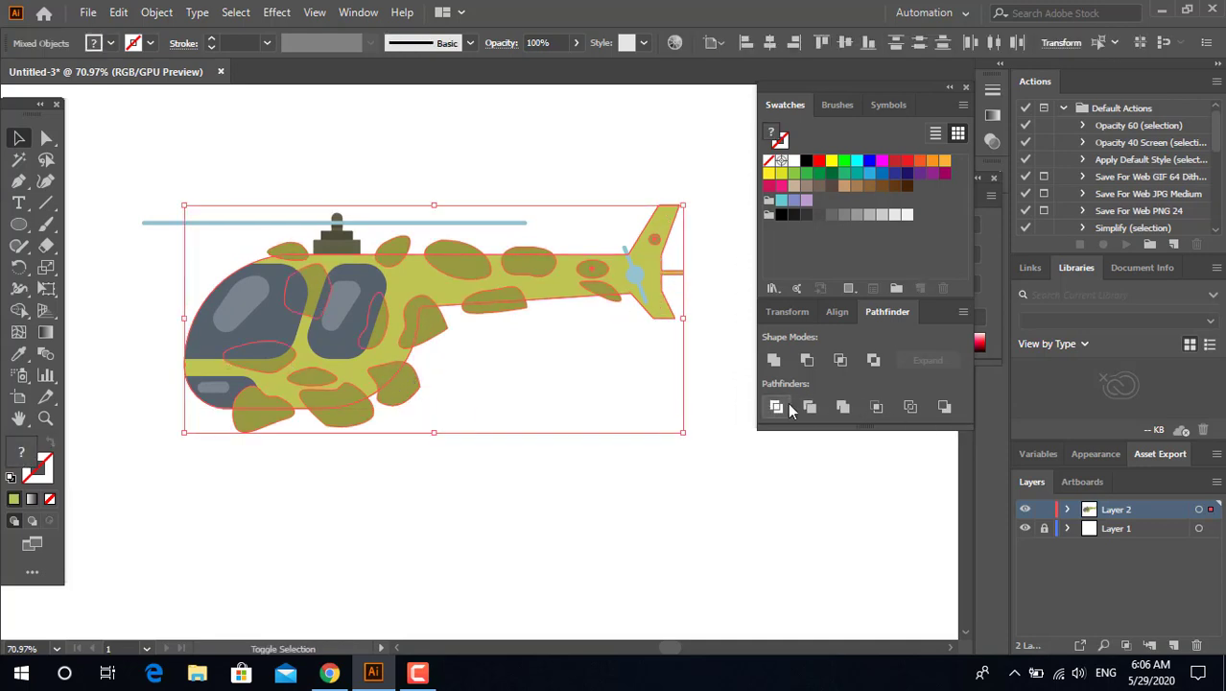
Step: In isolation mode, select all camouflage spots plus the body and make a clipping mask
double_click(511, 301)
left_click(357, 422)
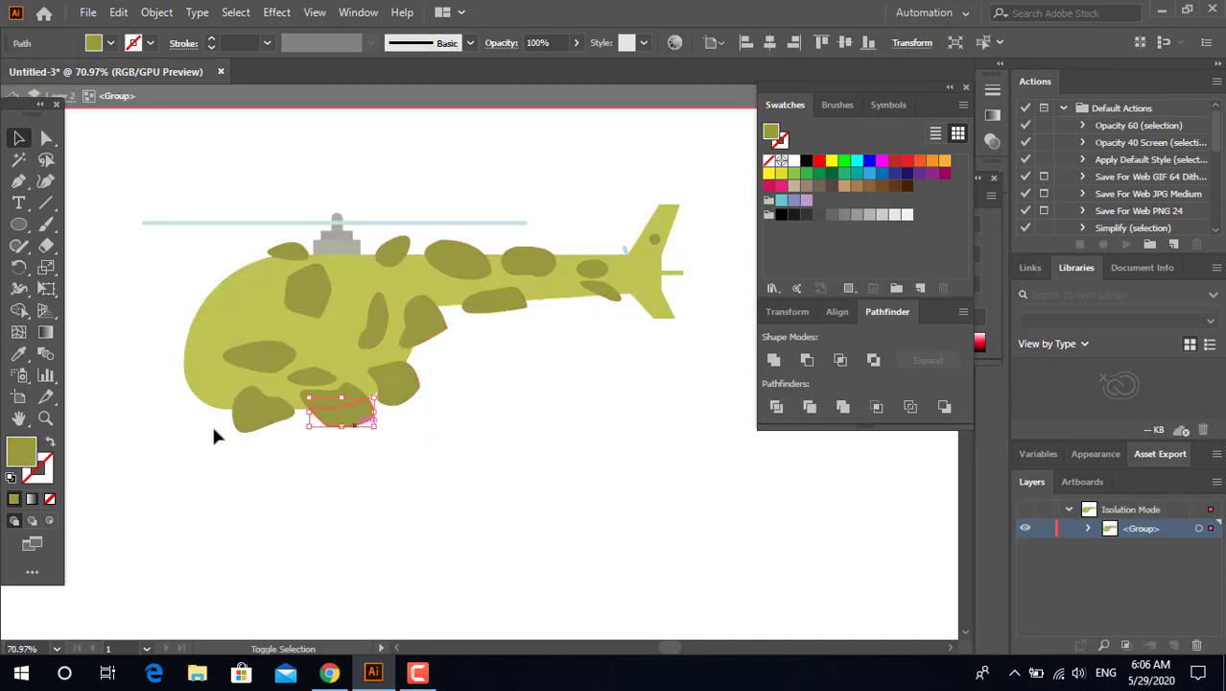
left_click_drag(214, 430, 391, 396)
left_click(434, 328, "shift")
left_click(523, 306, "shift")
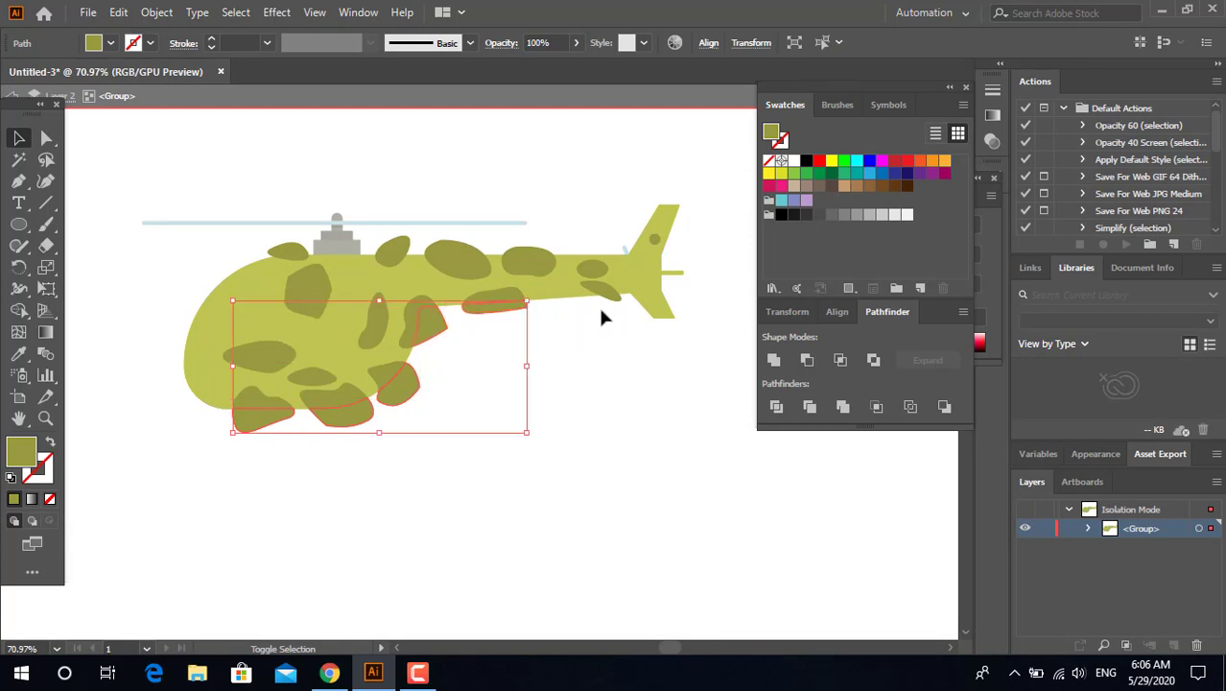
left_click(612, 296, "shift")
left_click(443, 252, "shift")
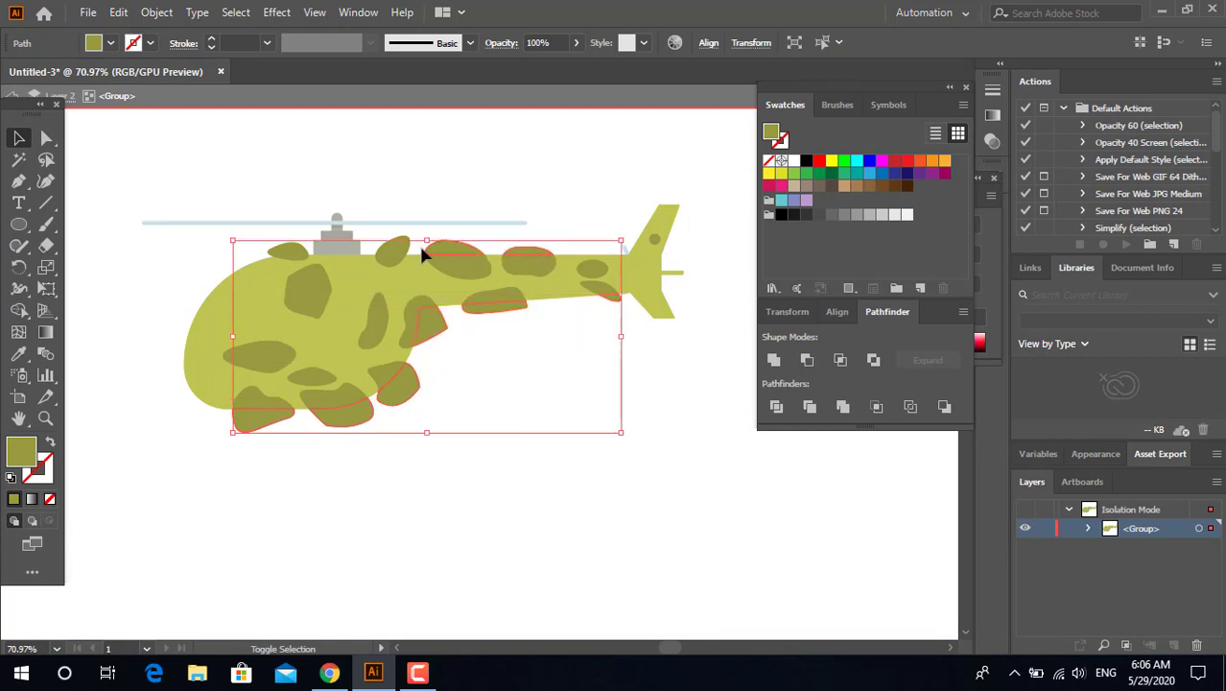
left_click(396, 249, "shift")
left_click(284, 254, "shift")
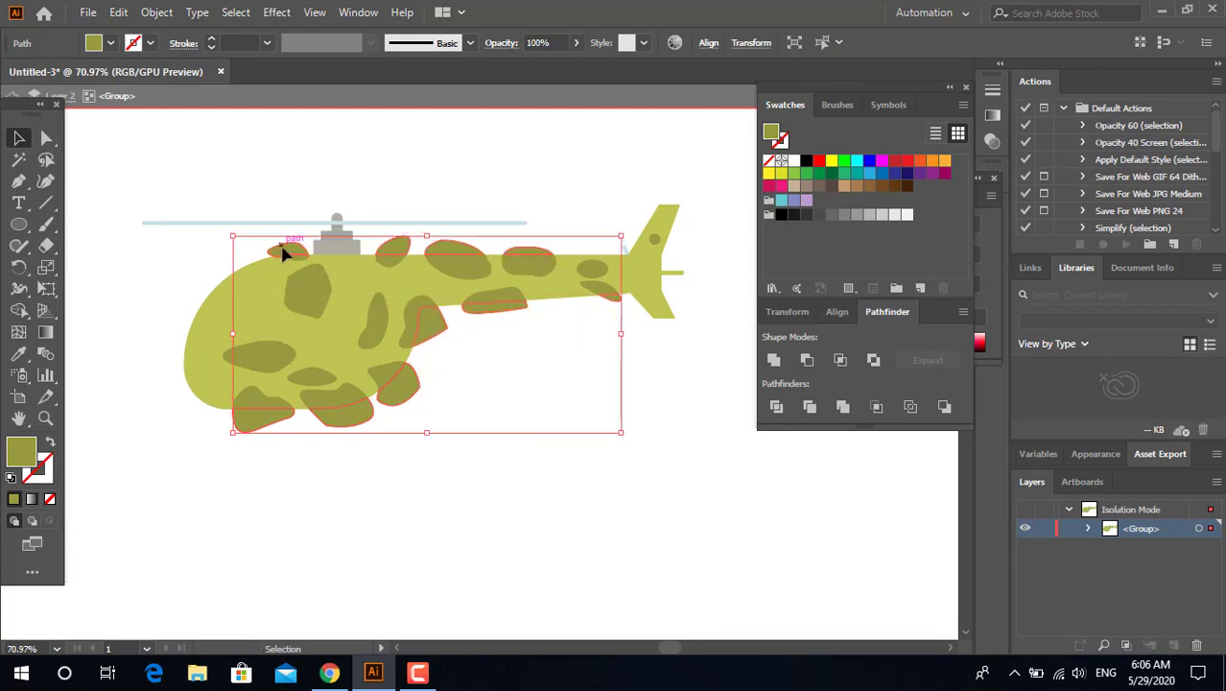
left_click(231, 327, "shift")
left_click(625, 459)
Step: Exit isolation mode and group the cockpit window shapes, including the lower window and highlight
double_click(625, 459)
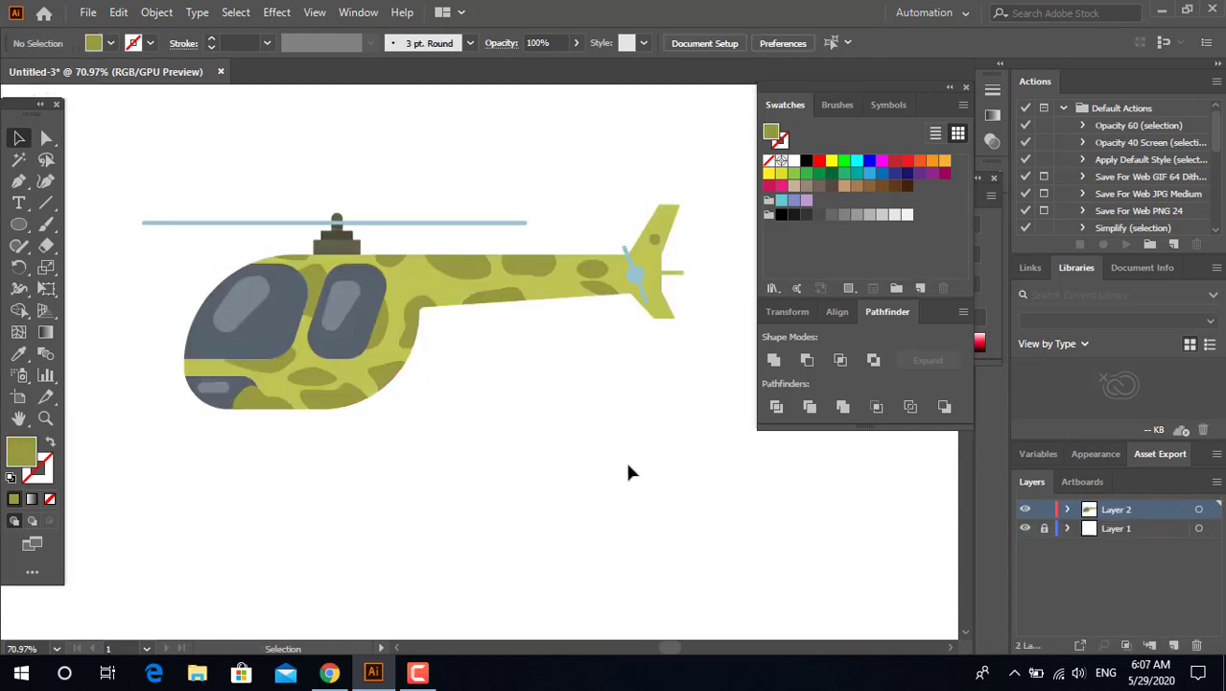
key("z")
scroll(569, 431, "down", 3)
scroll(569, 432, "up", 1)
scroll(488, 437, "up", 1)
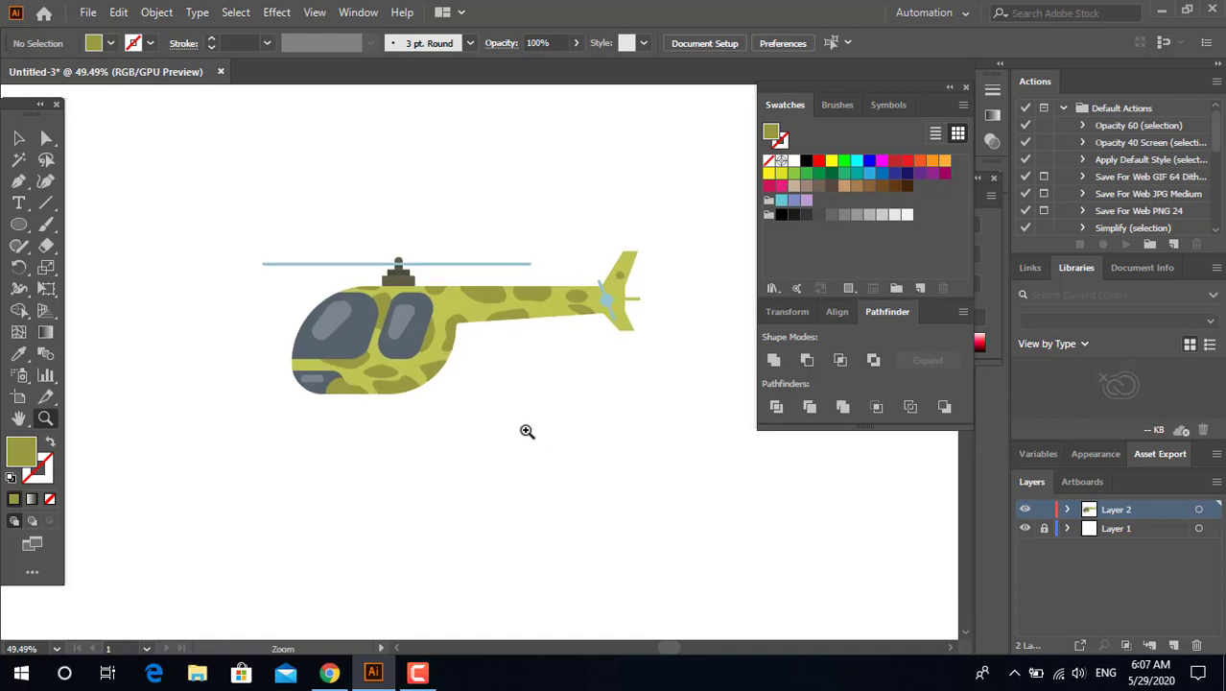
scroll(526, 430, "up", 1)
scroll(455, 495, "up", 1)
scroll(415, 471, "up", 1)
scroll(225, 437, "up", 2)
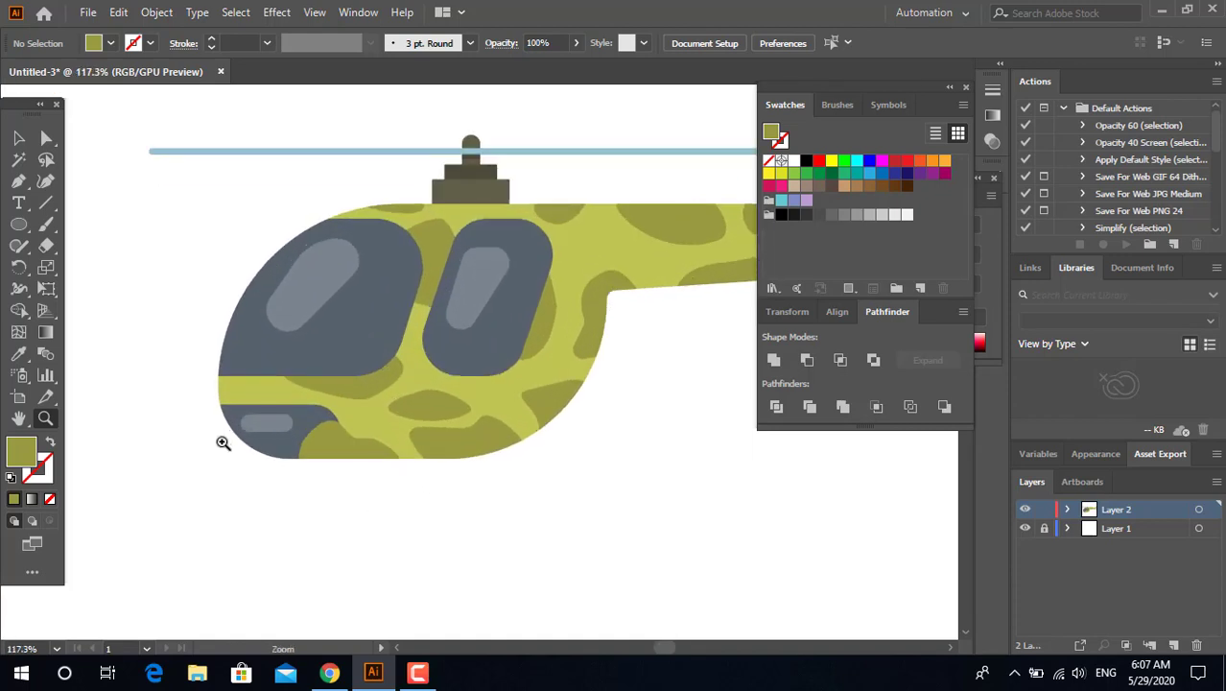
scroll(225, 438, "up", 2)
left_click(278, 411)
left_click(305, 451, "shift")
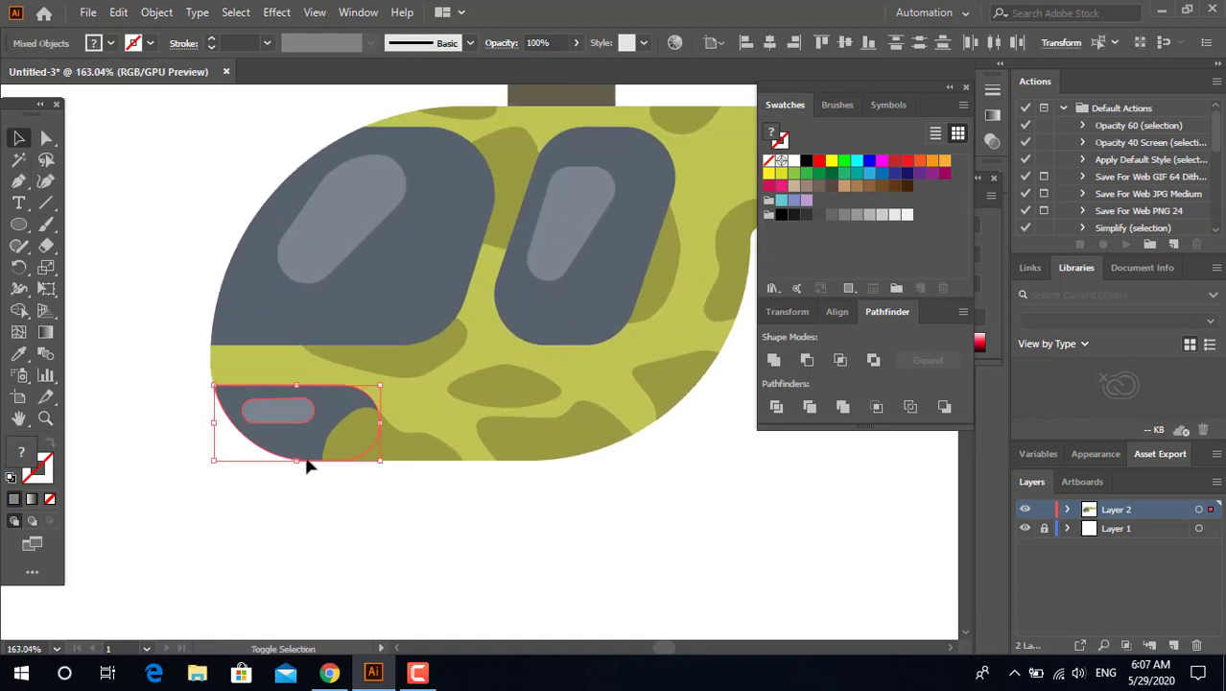
left_click(354, 298, "shift")
right_click(573, 241)
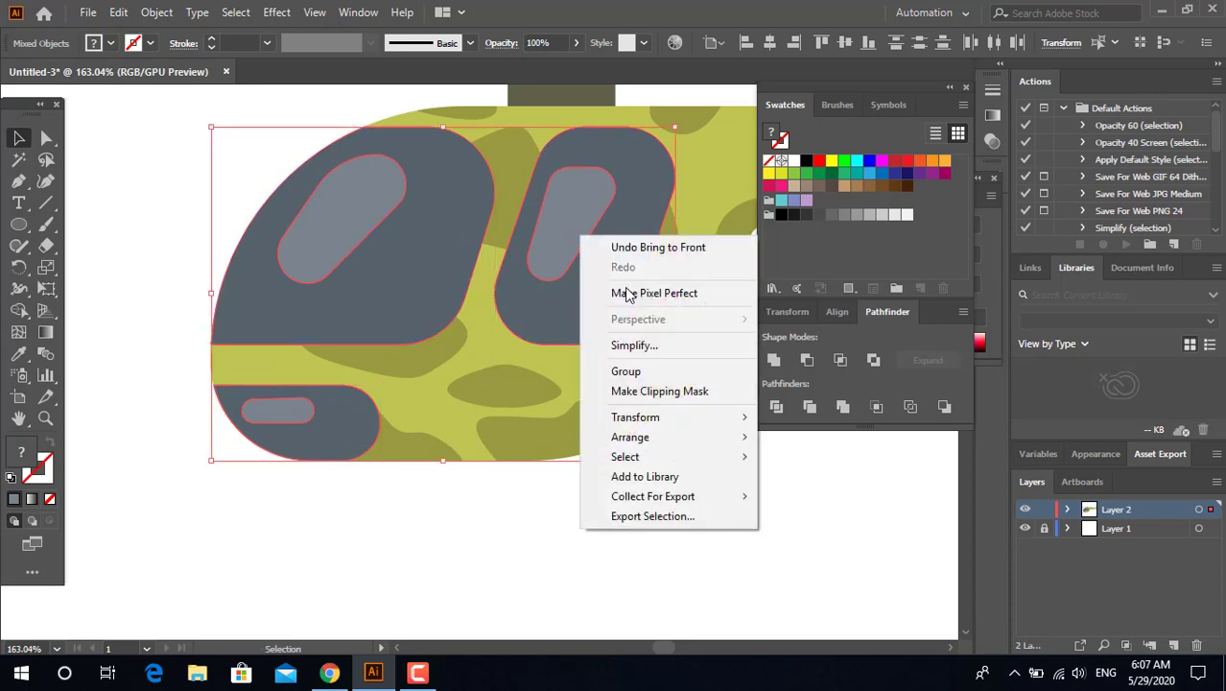
left_click(634, 367)
Step: Join the main rotor blade and hub into one path
left_click(687, 466)
scroll(687, 466, "down", 2)
left_click_drag(687, 466, 340, 552)
scroll(101, 208, "down", 1)
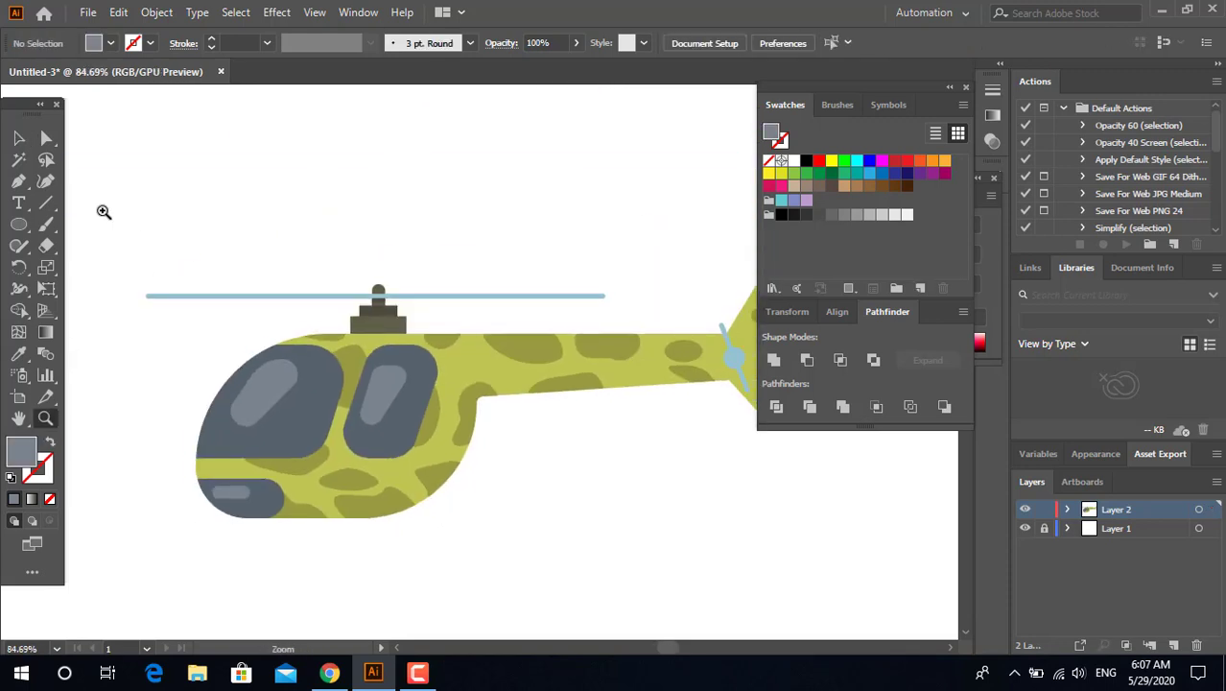
left_click_drag(326, 265, 413, 317)
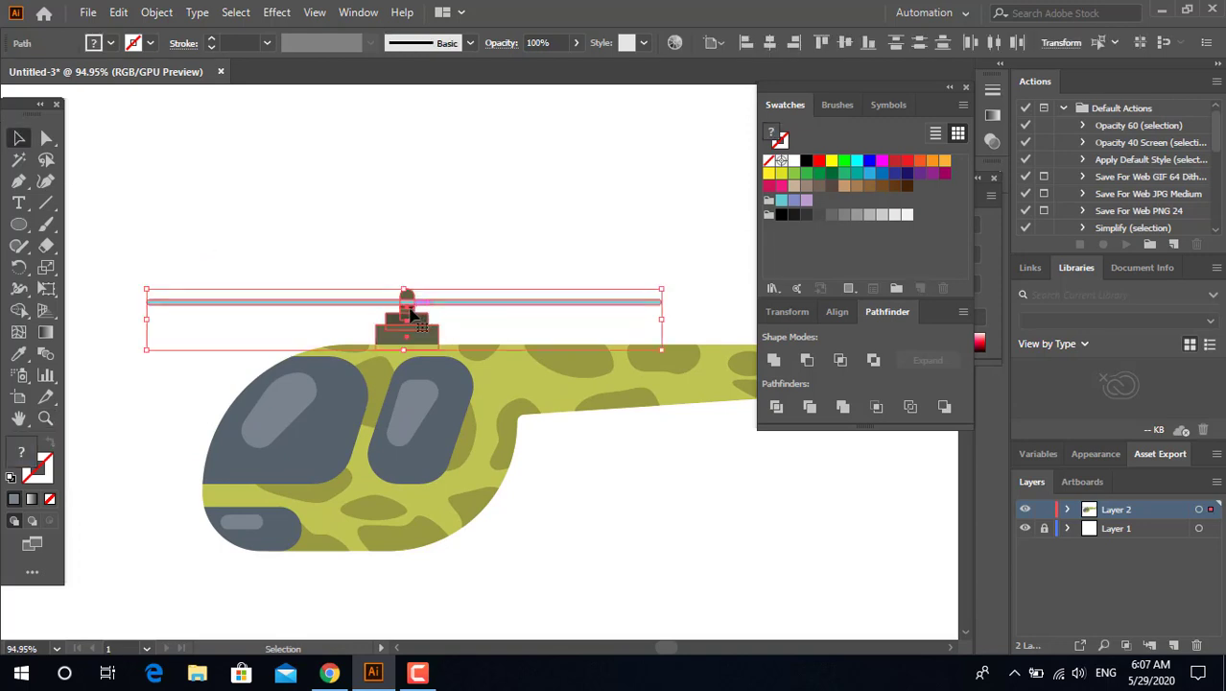
right_click(407, 284)
left_click(495, 416)
left_click(685, 584)
Step: Unite the tail rotor's round hub and blade into a single shape with Pathfinder
left_click_drag(685, 583, 206, 479)
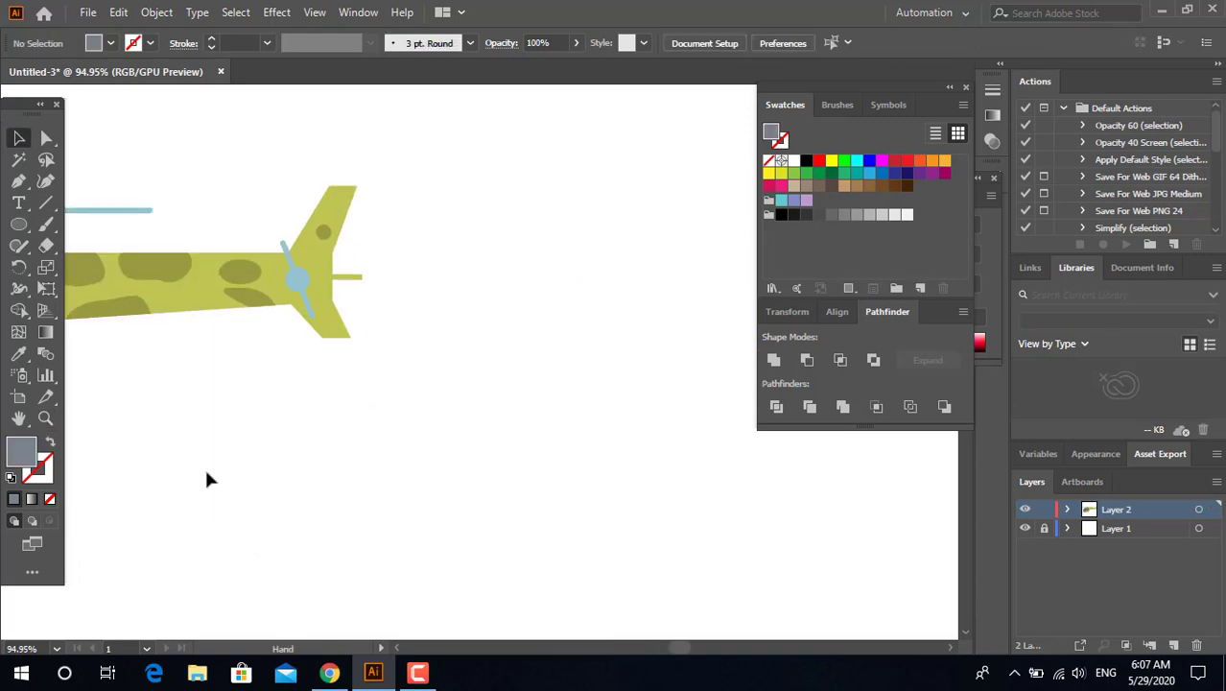
left_click(297, 280)
scroll(296, 280, "up", 4)
left_click(16, 139)
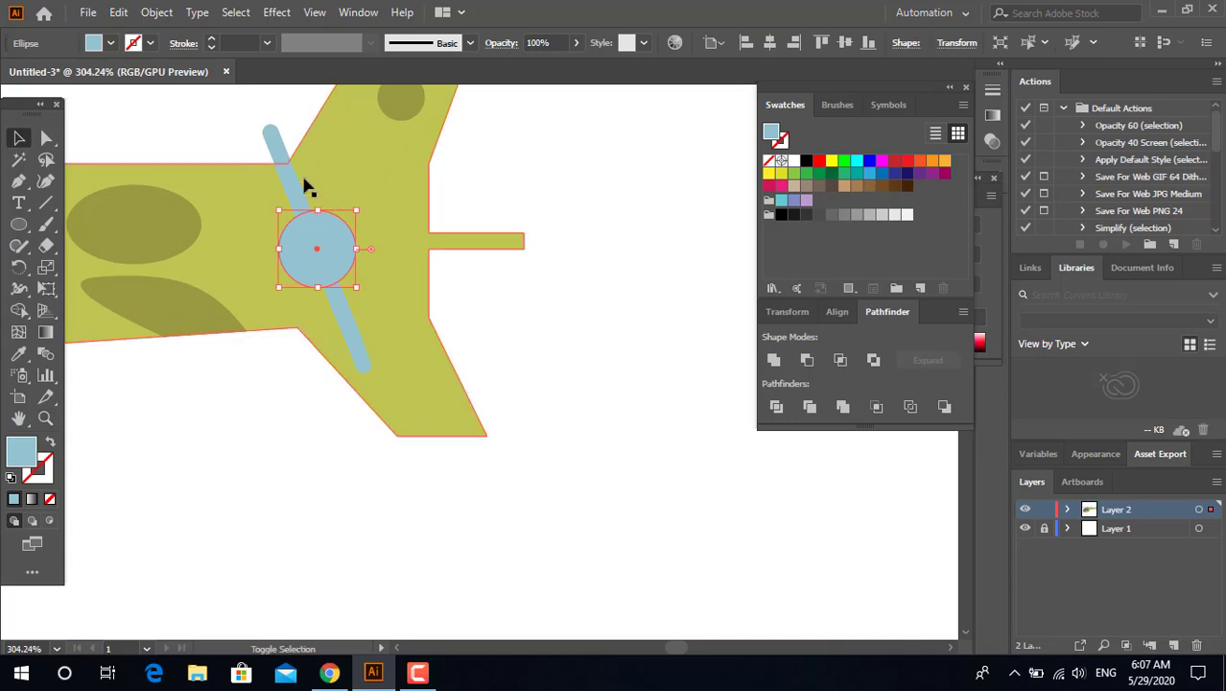
left_click(301, 188, "shift")
left_click(775, 360)
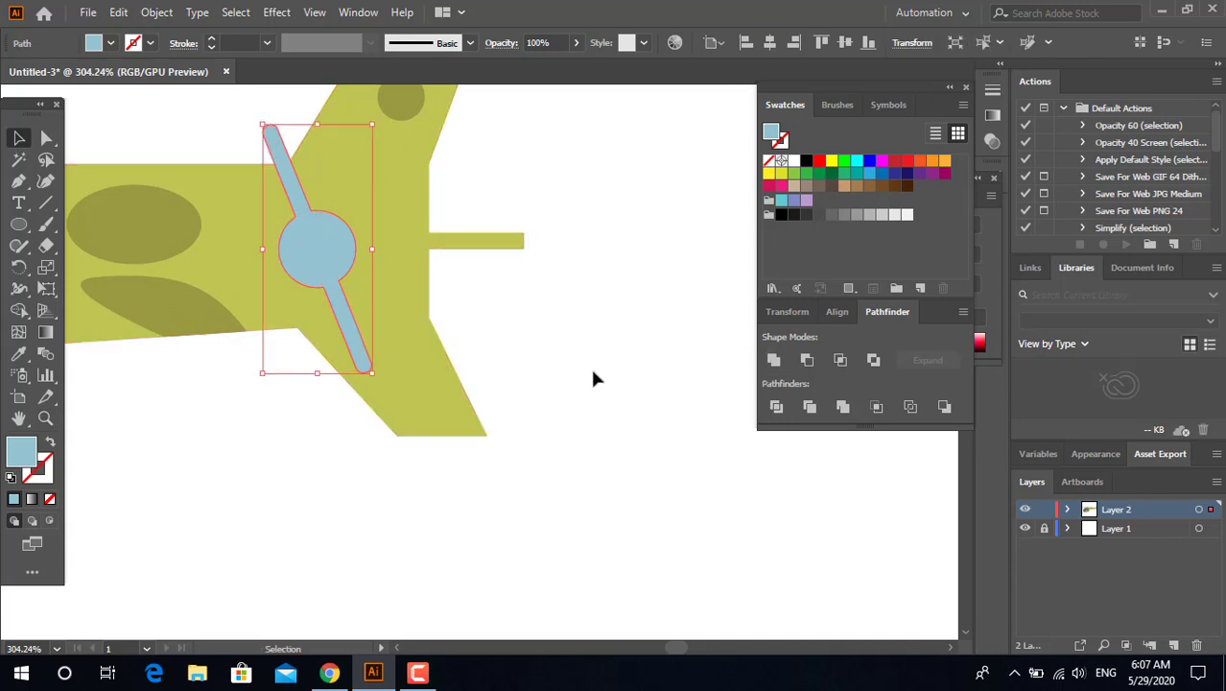
left_click(593, 377)
key("z")
scroll(519, 356, "down", 5)
scroll(537, 360, "down", 2)
scroll(498, 385, "up", 2)
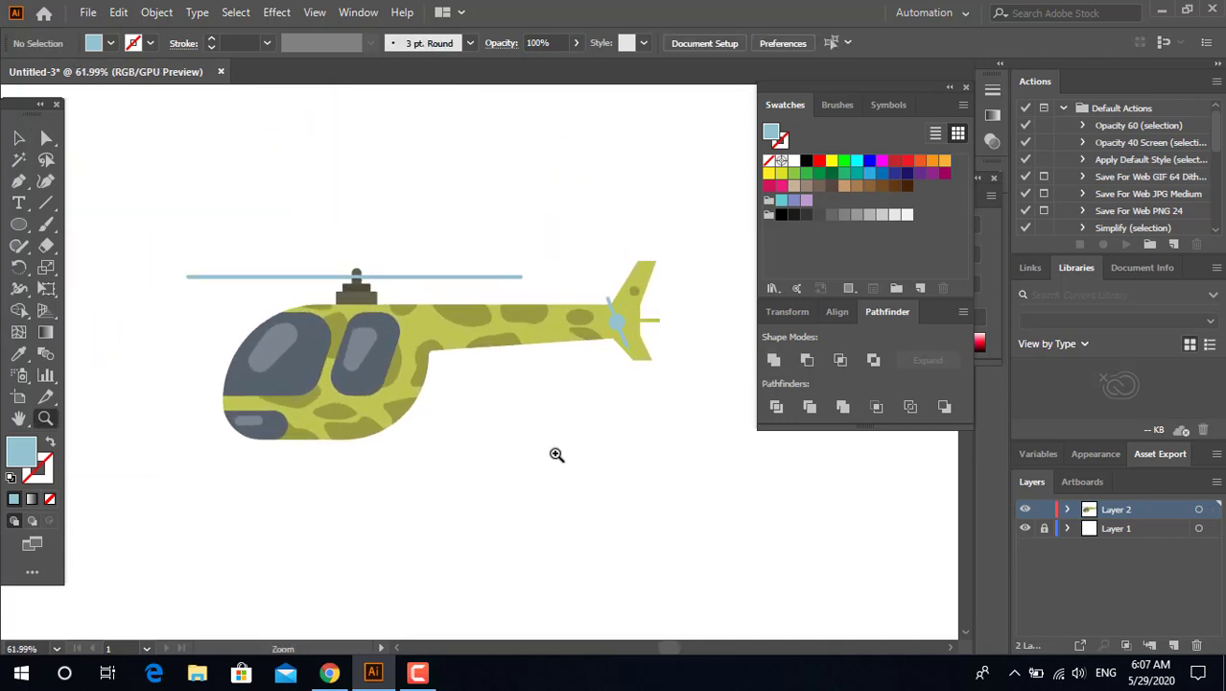
scroll(485, 494, "up", 1)
mouse_move(485, 494)
left_mouse_down()
mouse_move(516, 493)
mouse_move(485, 473)
left_mouse_up()
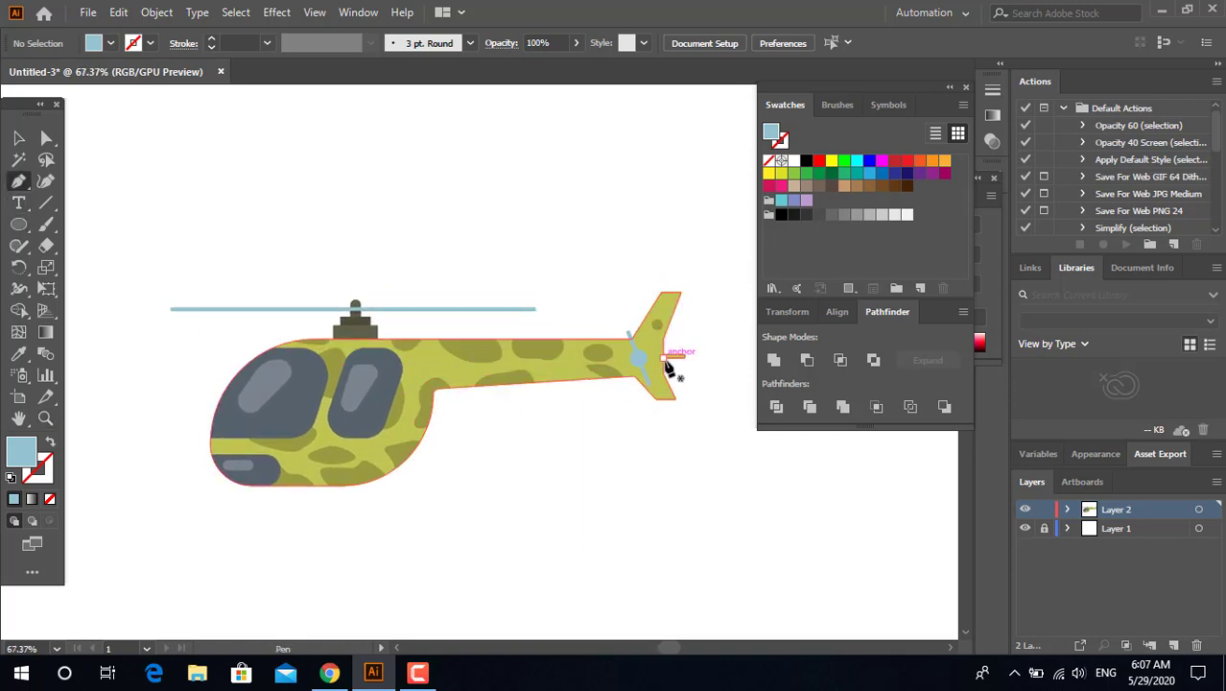
Step: Pen the first four corners of the light-blue tail-boom shading, from the tail to the cabin side
left_click(663, 364)
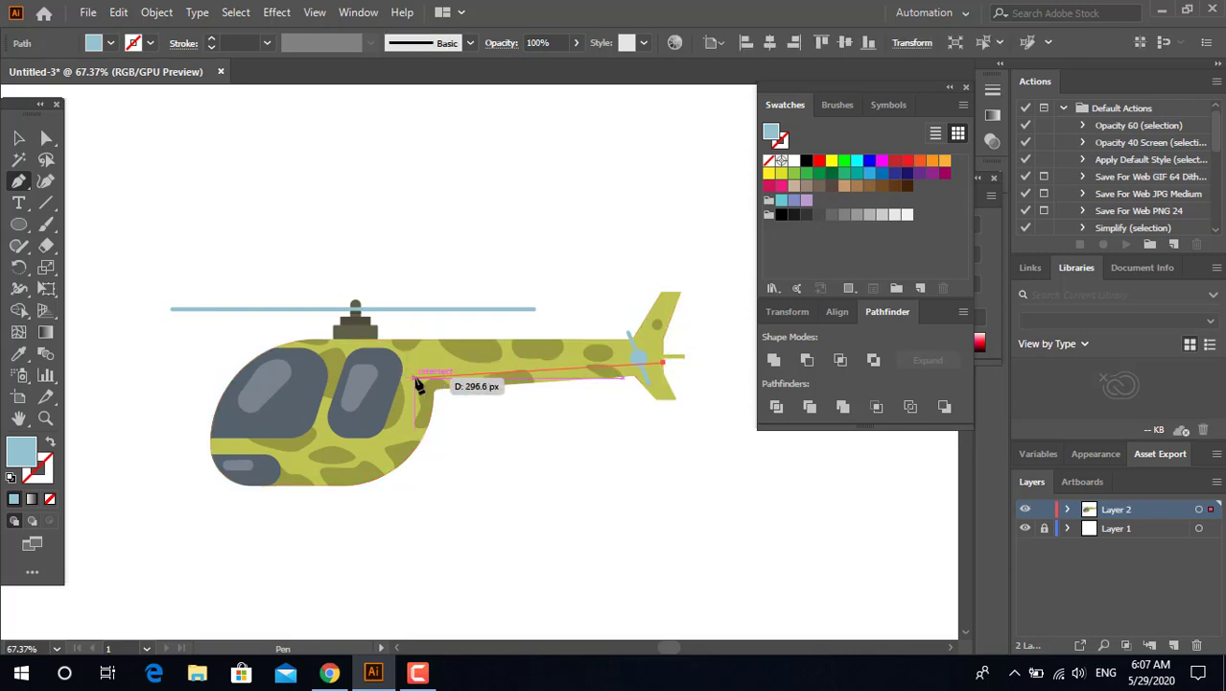
left_click(375, 458)
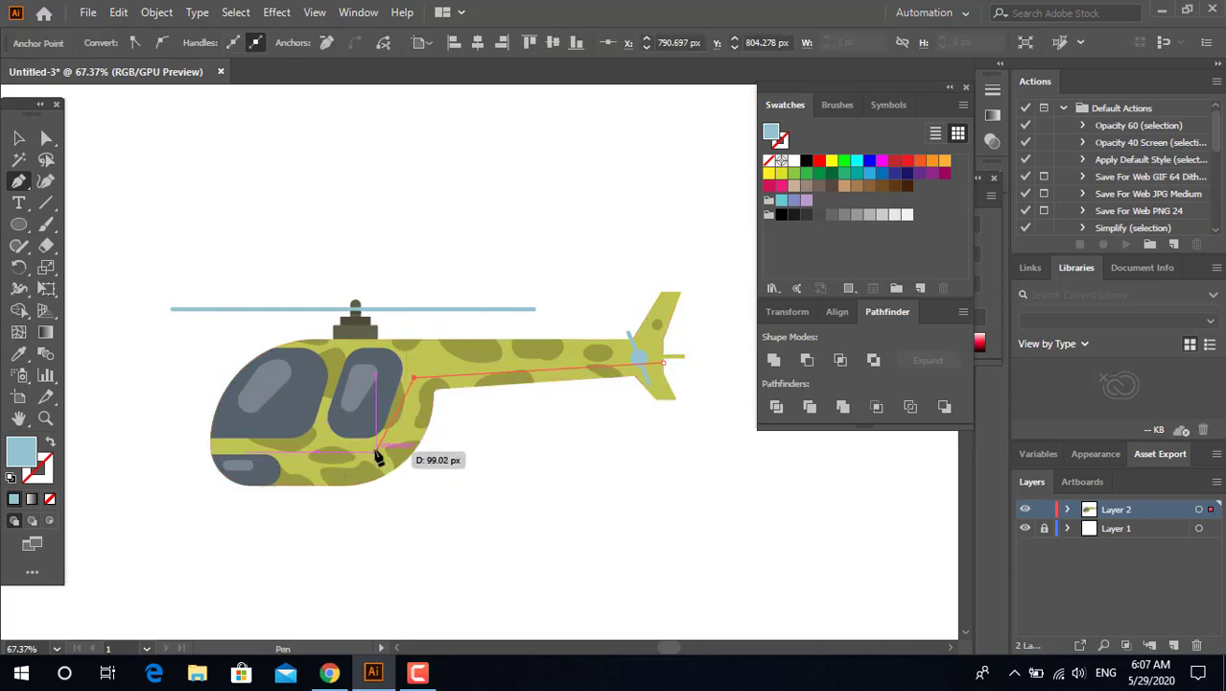
left_click(407, 394, "shift")
left_click(401, 414, "shift")
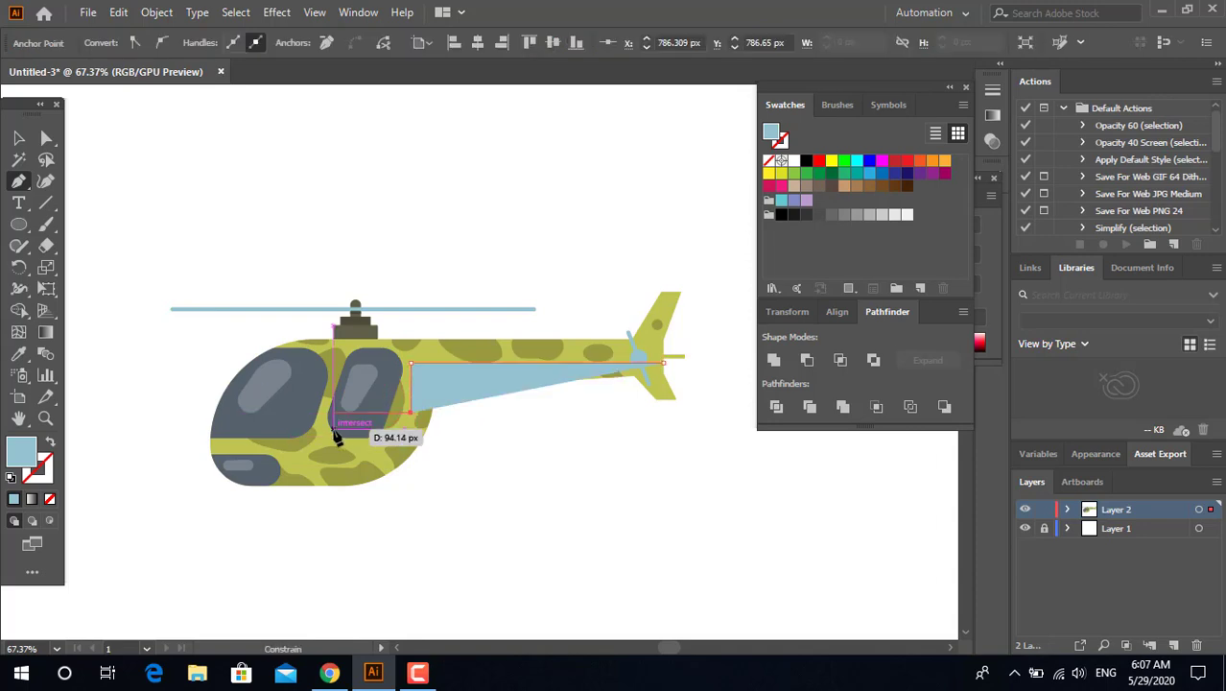
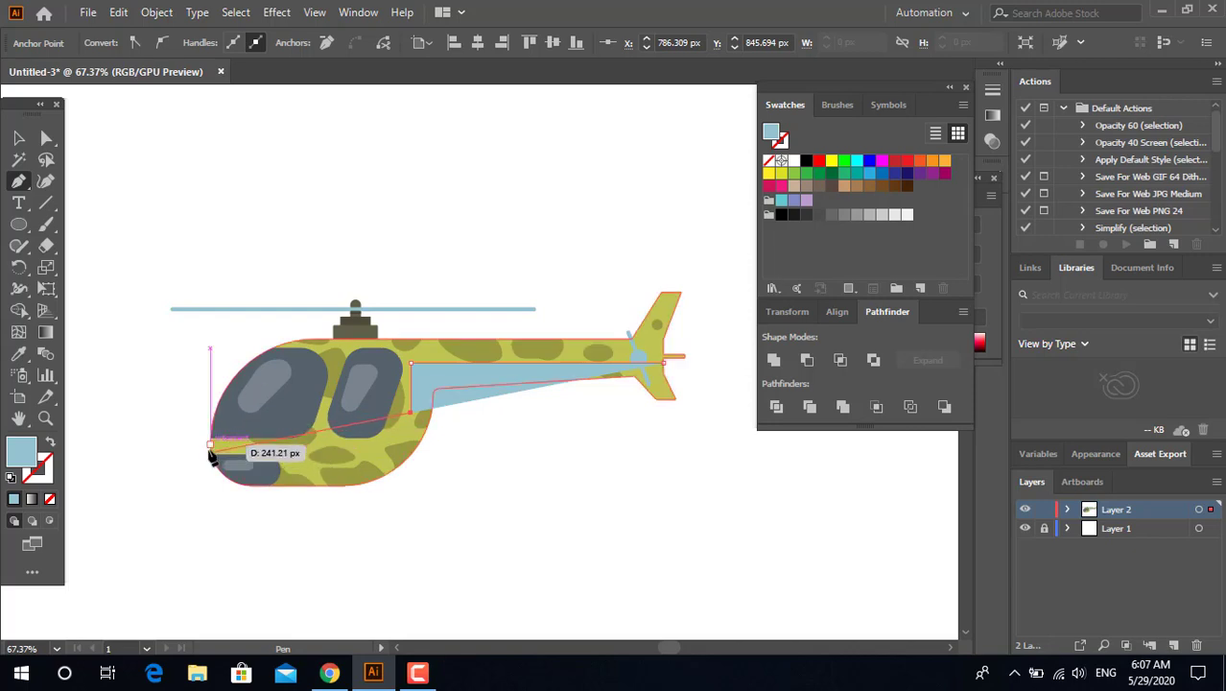
Step: Pen-draw a closed shape over the helicopter's lower body and fill it black
left_click_drag(209, 444, 142, 435)
left_click_drag(621, 558, 693, 417)
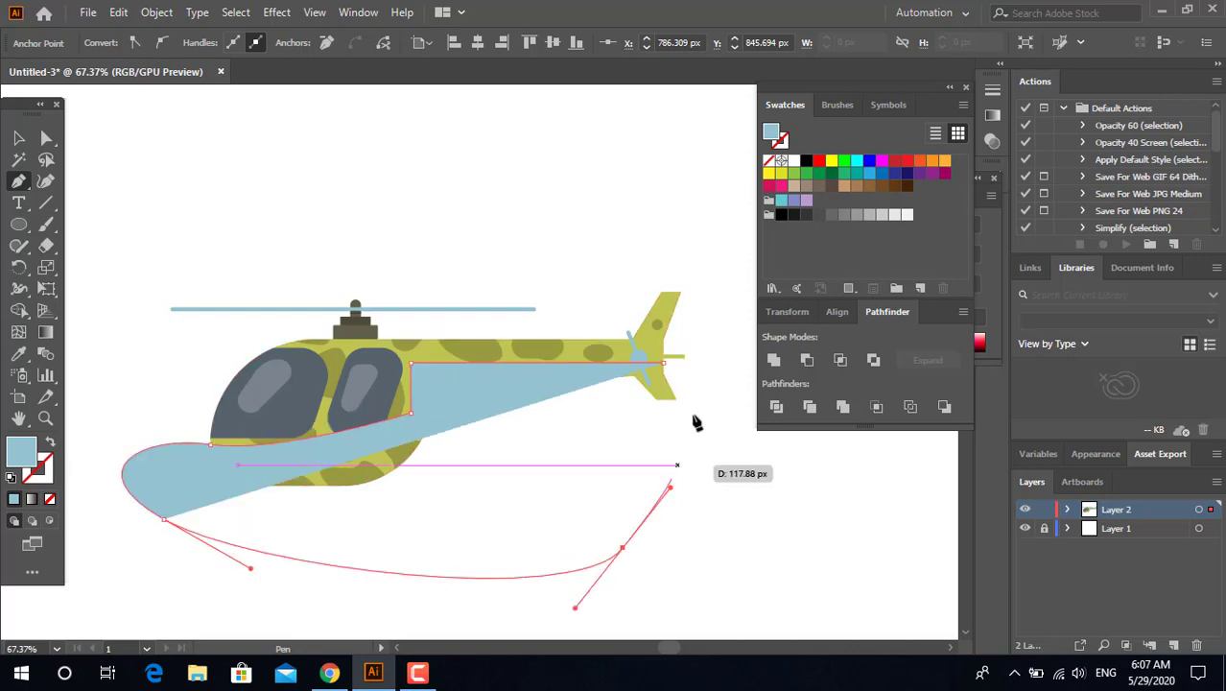
left_click_drag(663, 361, 665, 371)
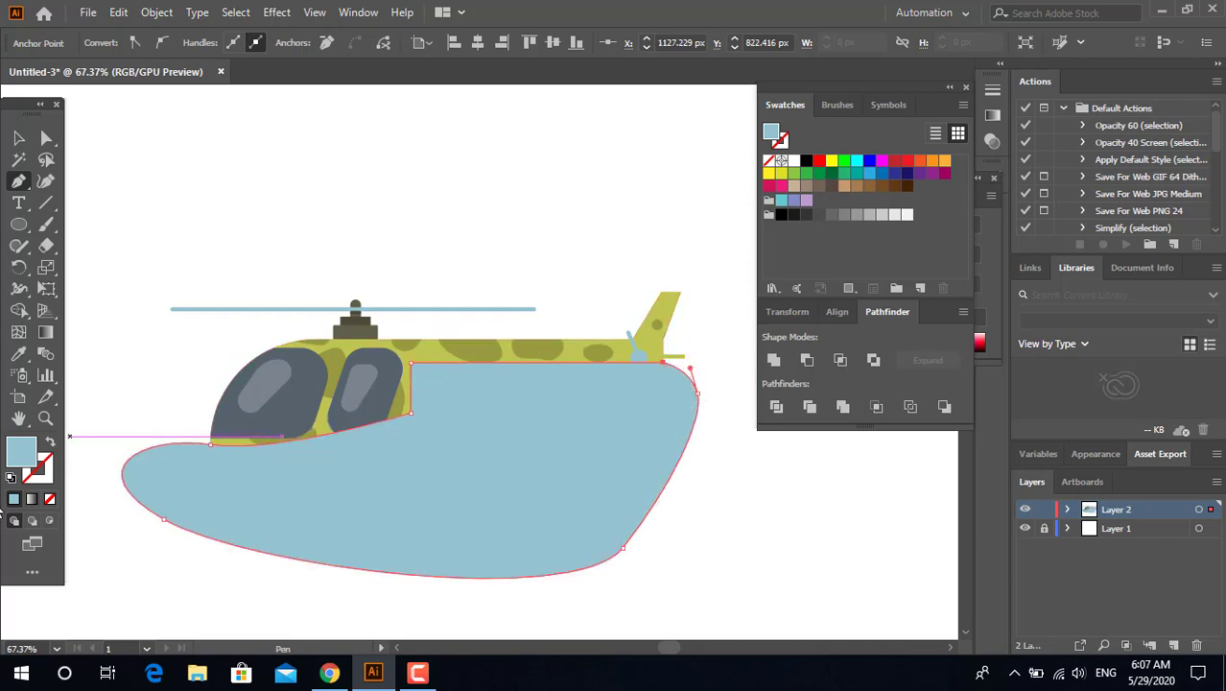
left_click(783, 214)
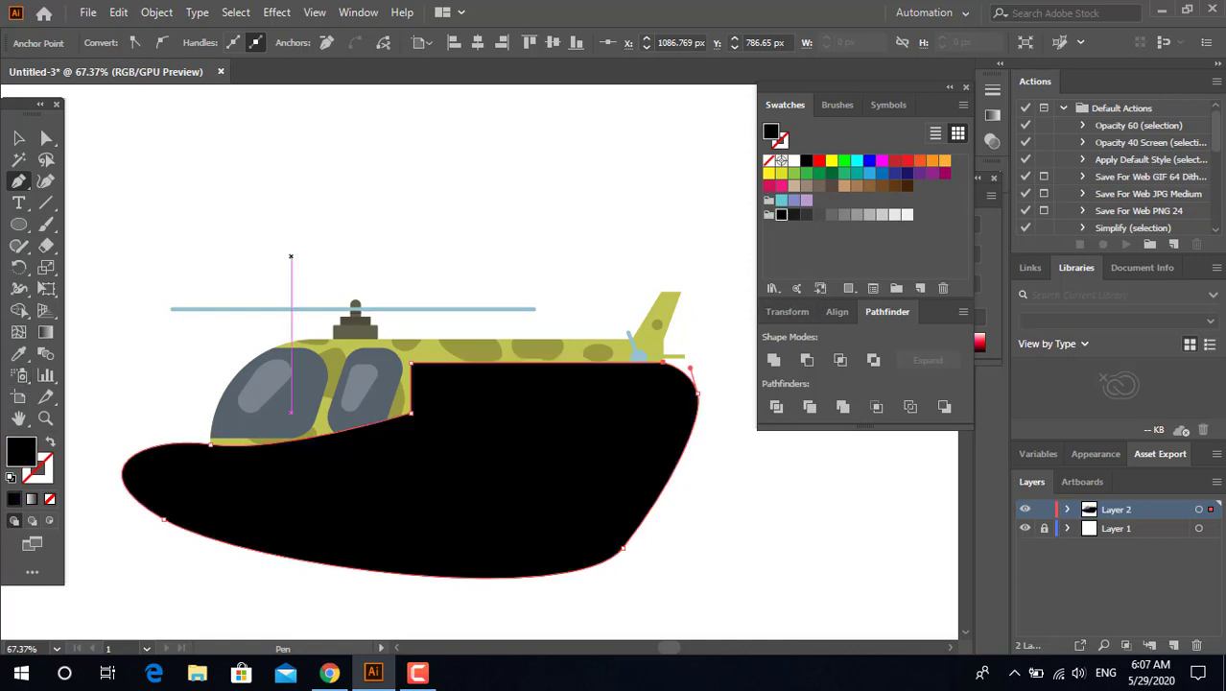
Step: Round the shape's inner corner beside the rear window to 33.79 px
left_click(18, 140)
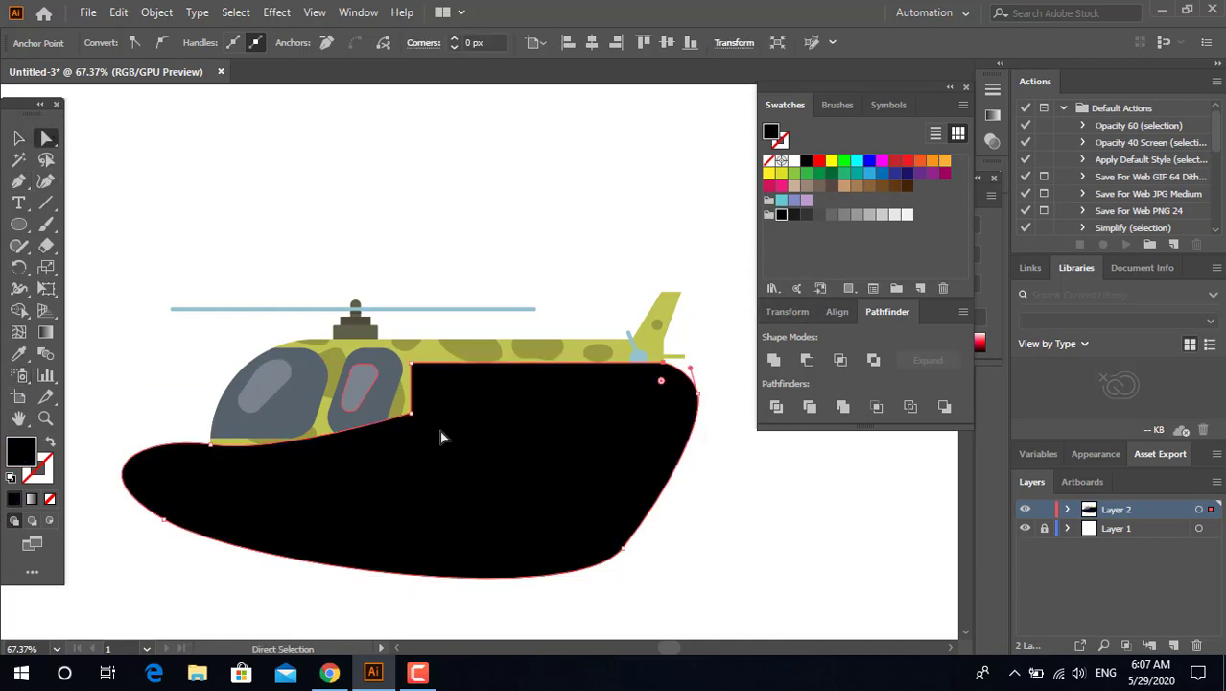
left_click(404, 425)
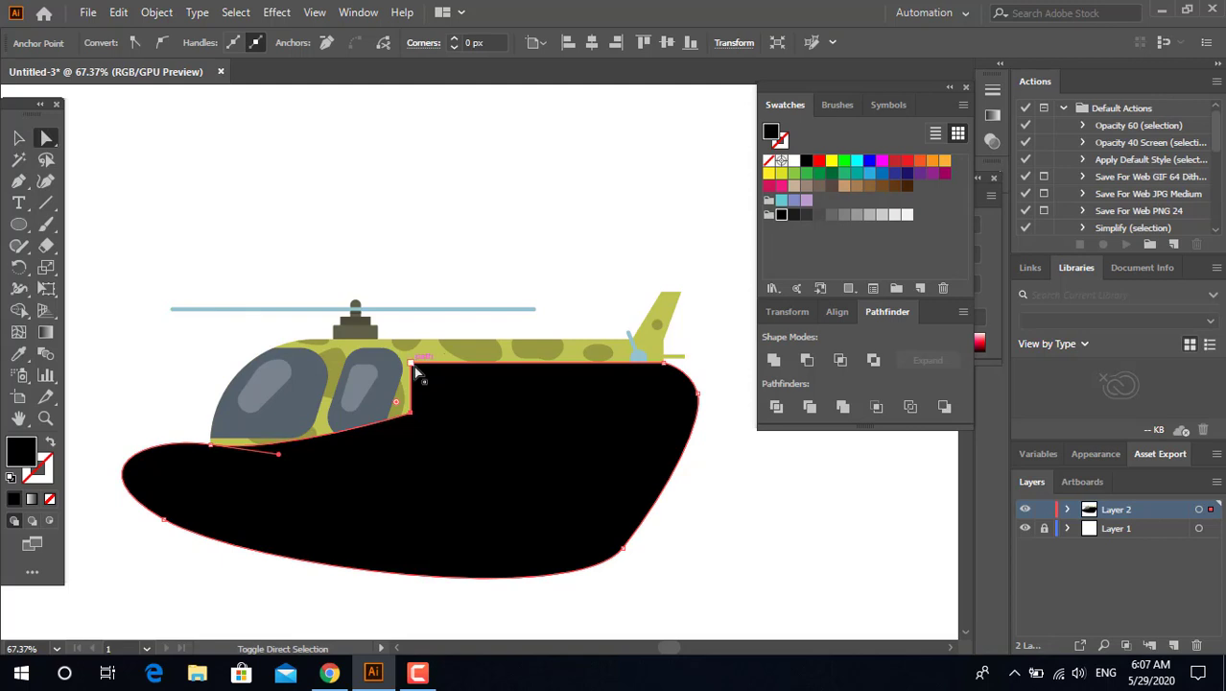
left_click_drag(425, 378, 443, 399)
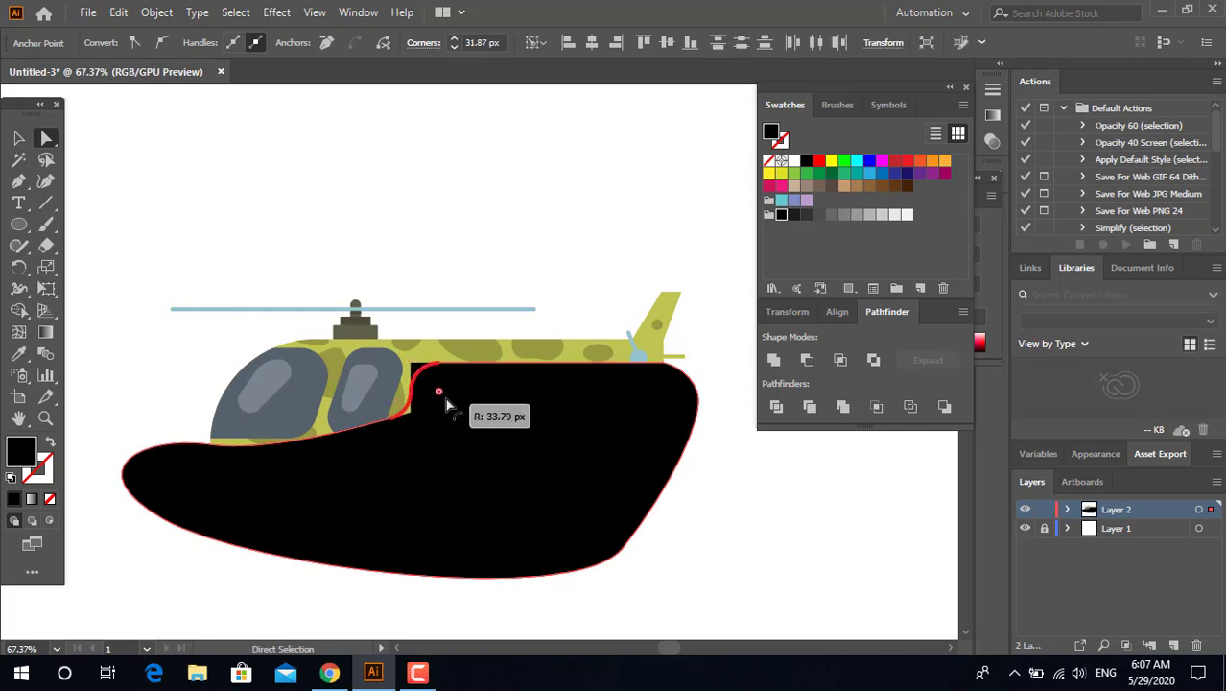
left_click(23, 139)
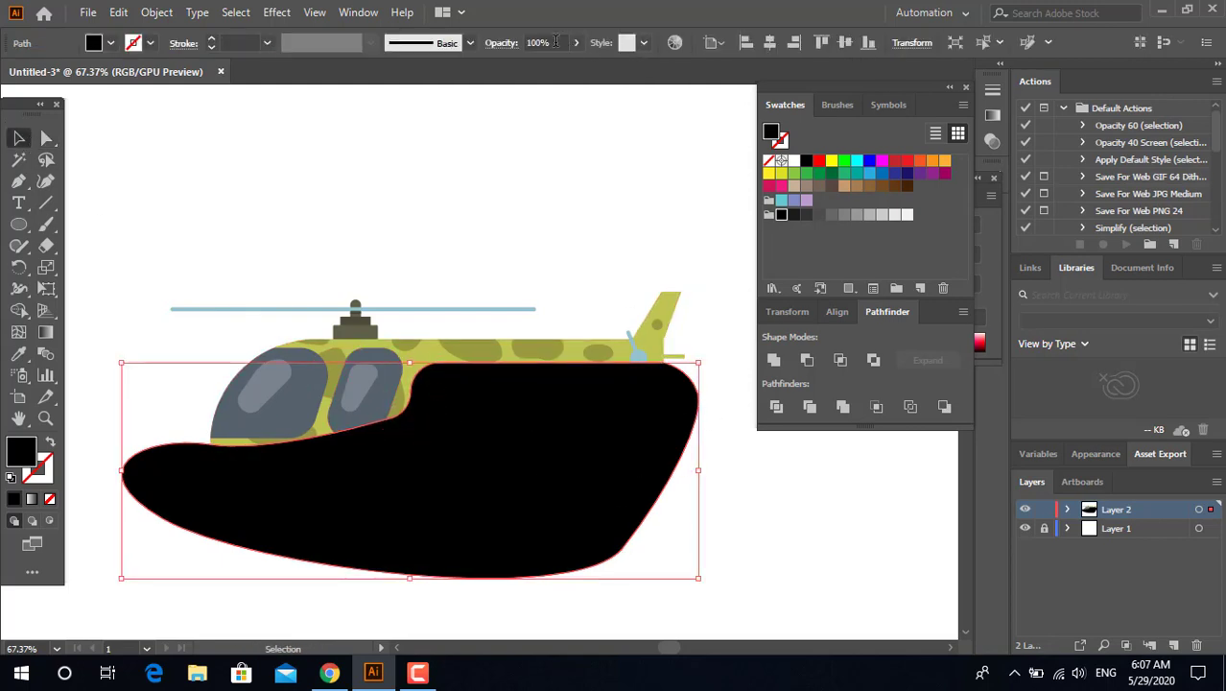
Step: Set the black shape to 35% opacity and divide it against the helicopter body
type("35")
key("Return")
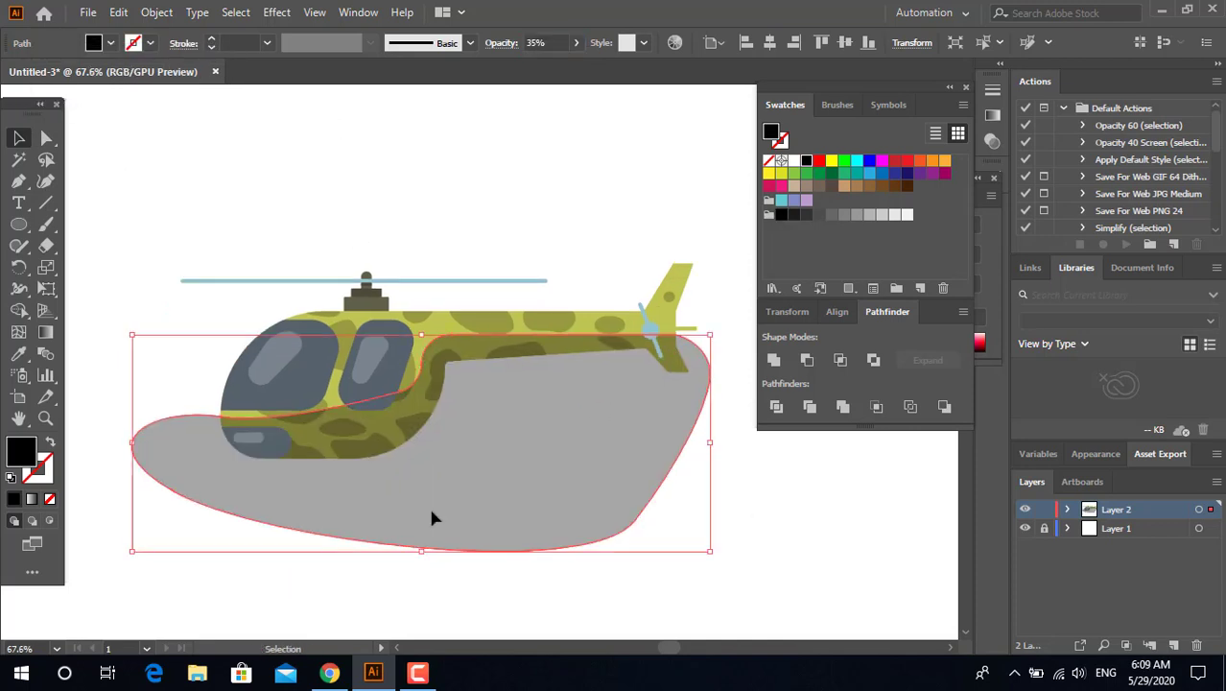
left_click(681, 271)
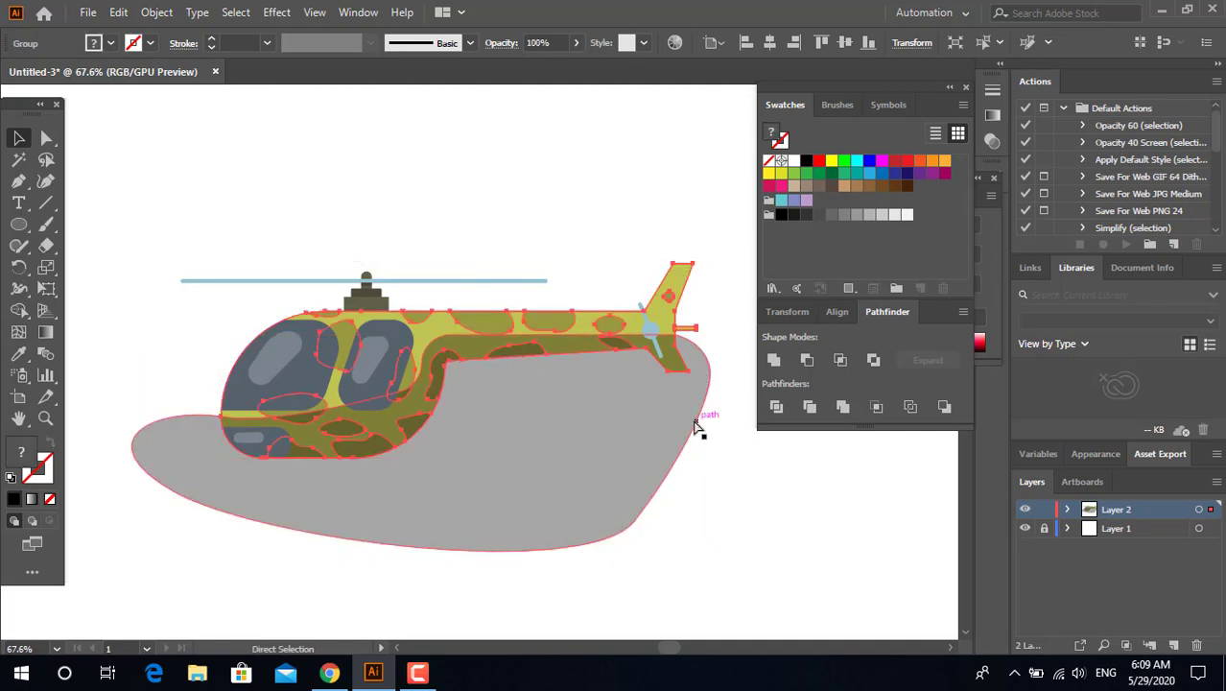
key("ctrl+z")
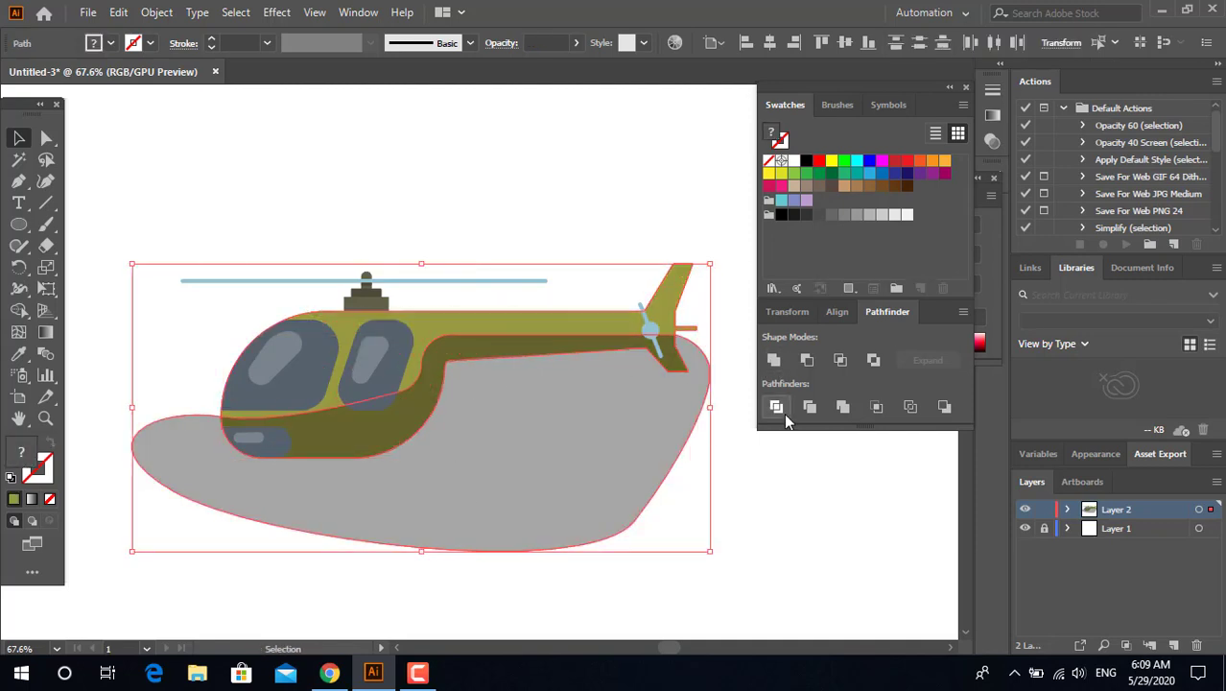
Step: Delete the shadow piece lying outside the body and exit the group
double_click(596, 345)
left_click(622, 450)
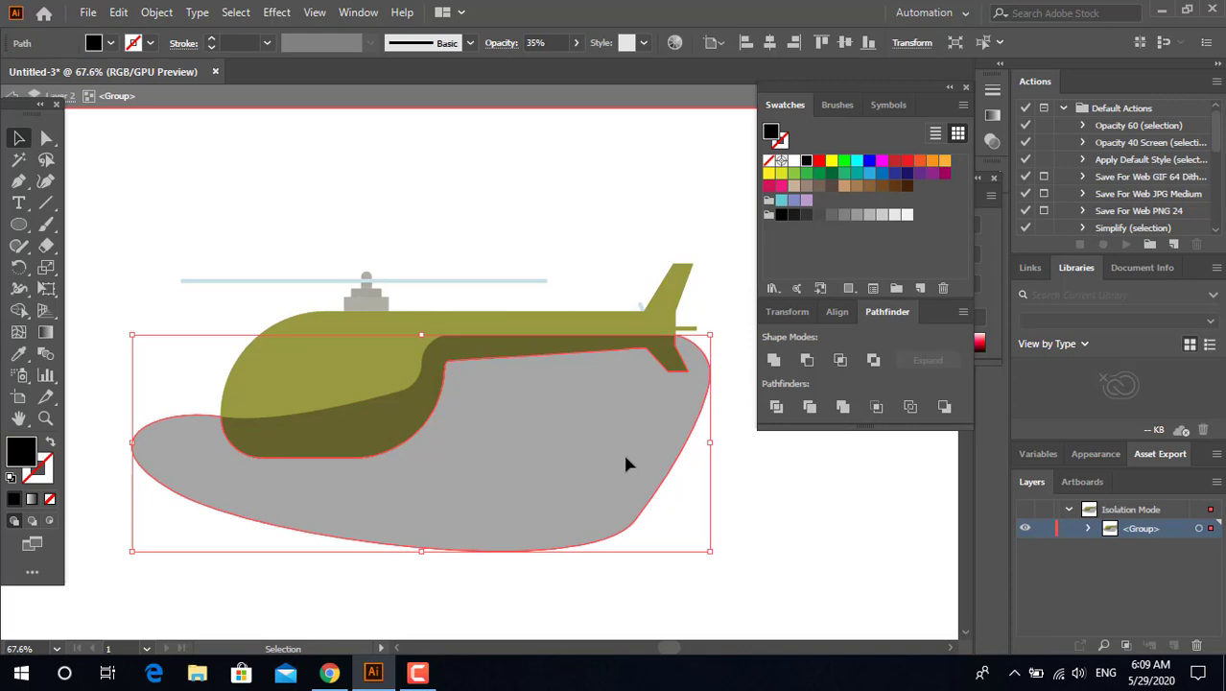
key("Delete")
left_click(603, 329)
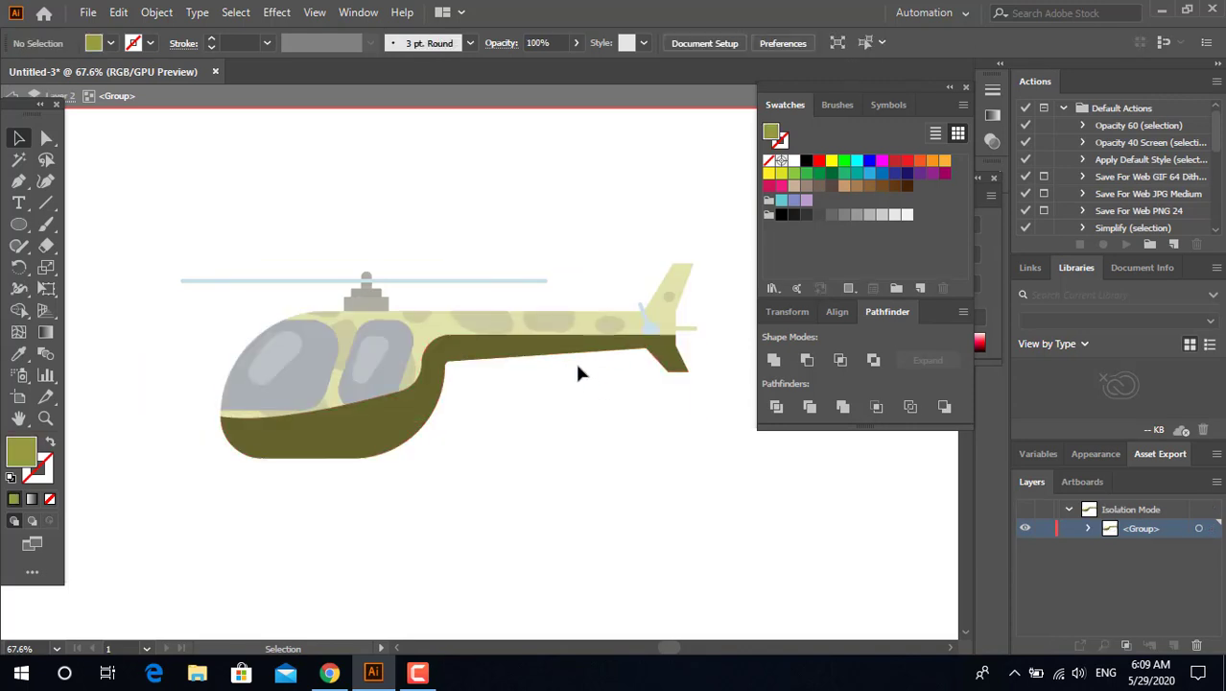
left_click(576, 361)
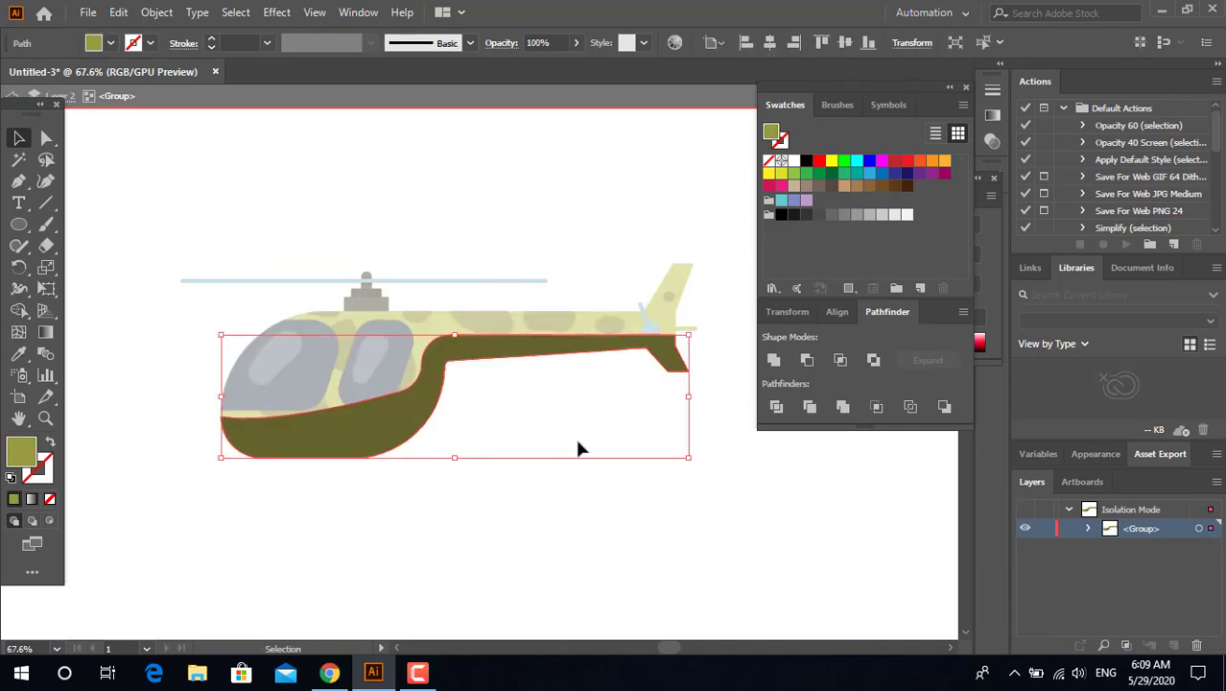
double_click(609, 462)
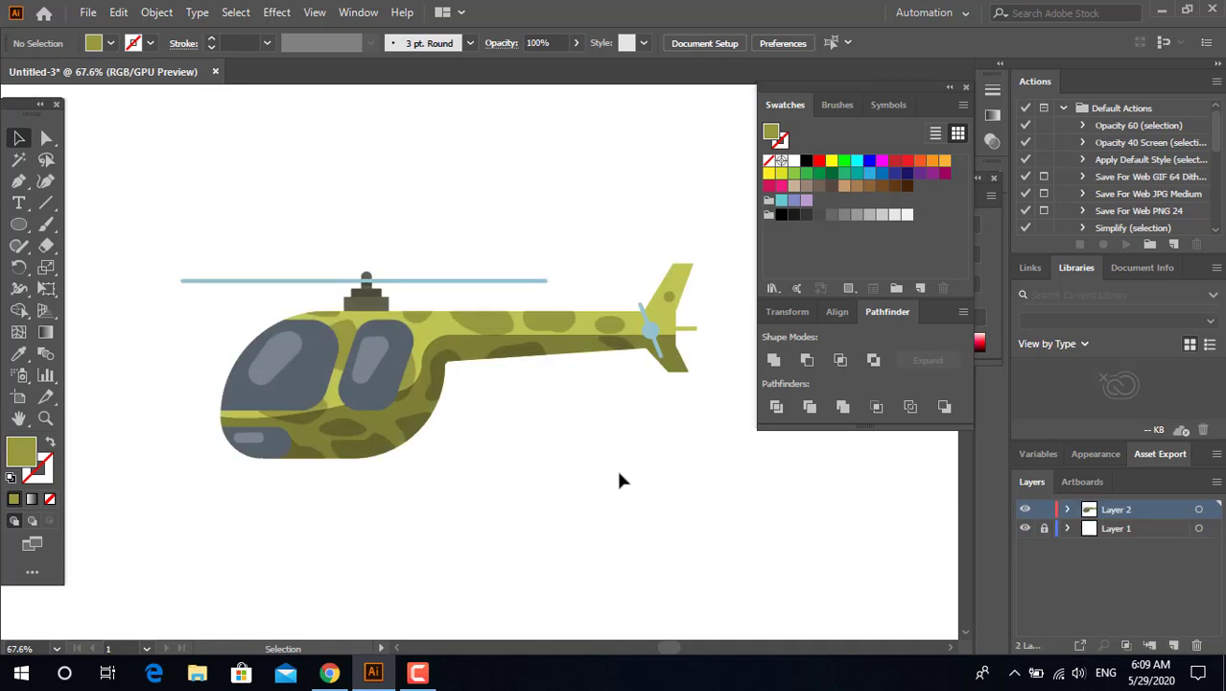
key("z")
left_click_drag(662, 404, 566, 458)
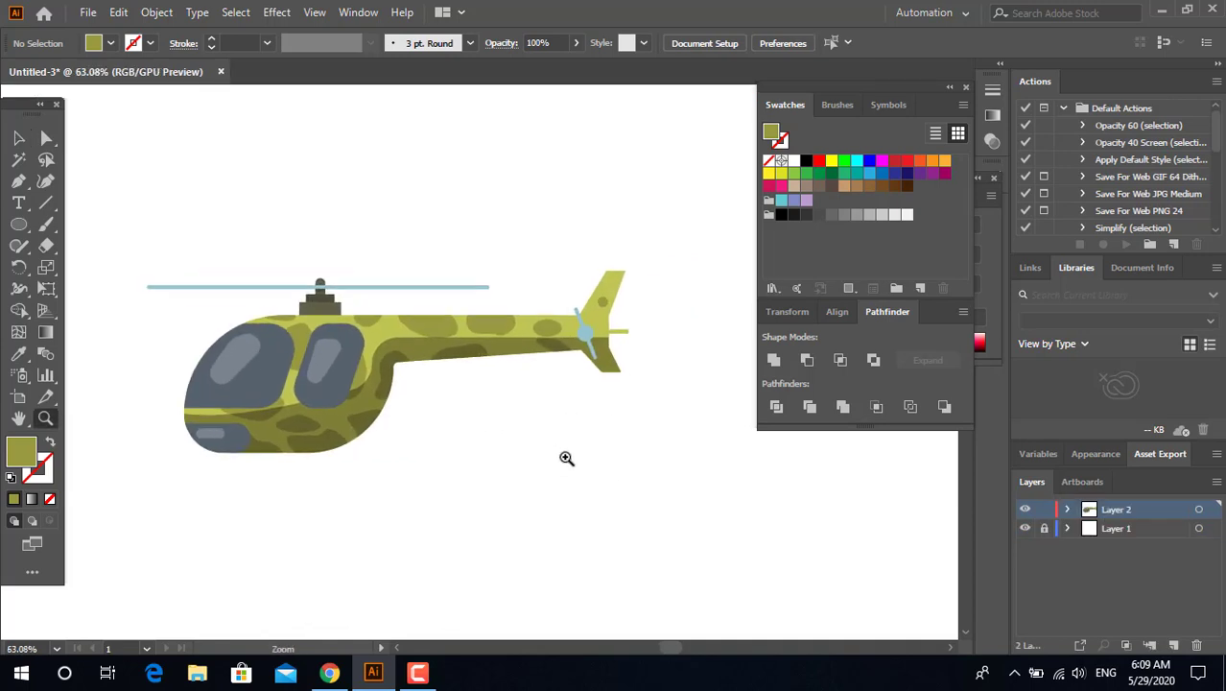
mouse_move(495, 349)
left_mouse_down()
mouse_move(610, 381)
mouse_move(575, 471)
mouse_move(511, 359)
left_mouse_up()
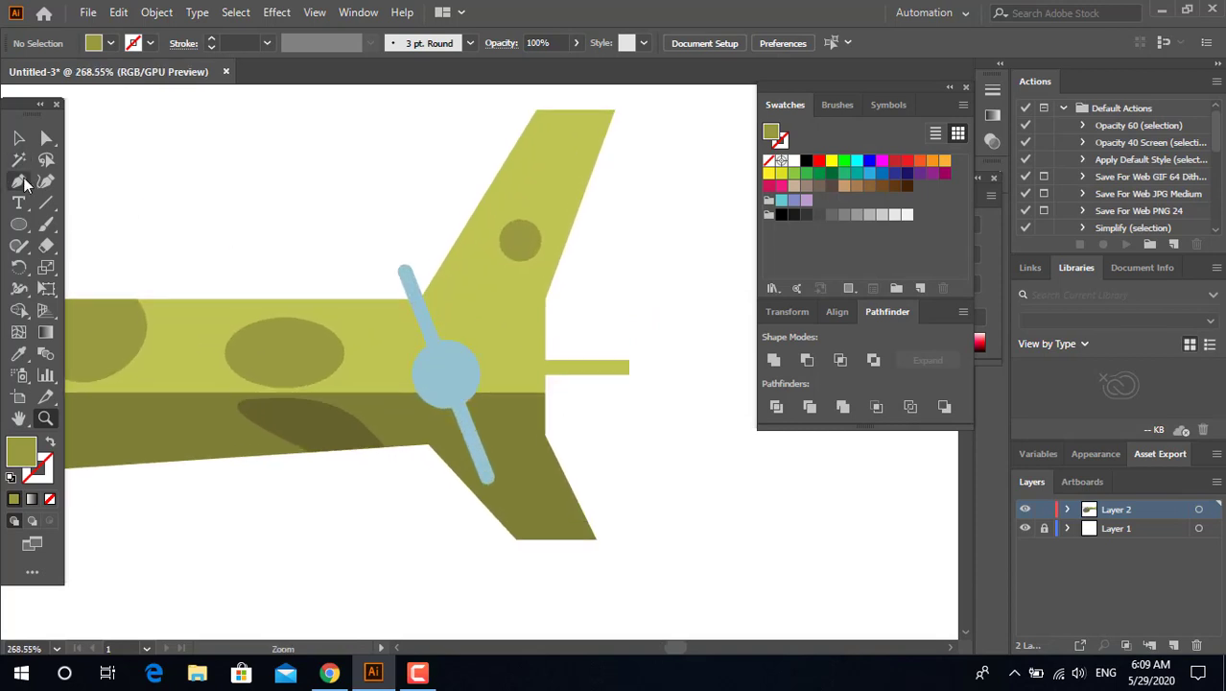
left_click(19, 181)
key("z")
mouse_move(548, 384)
left_mouse_down()
mouse_move(323, 431)
mouse_move(459, 365)
left_mouse_up()
left_click_drag(407, 470, 459, 501)
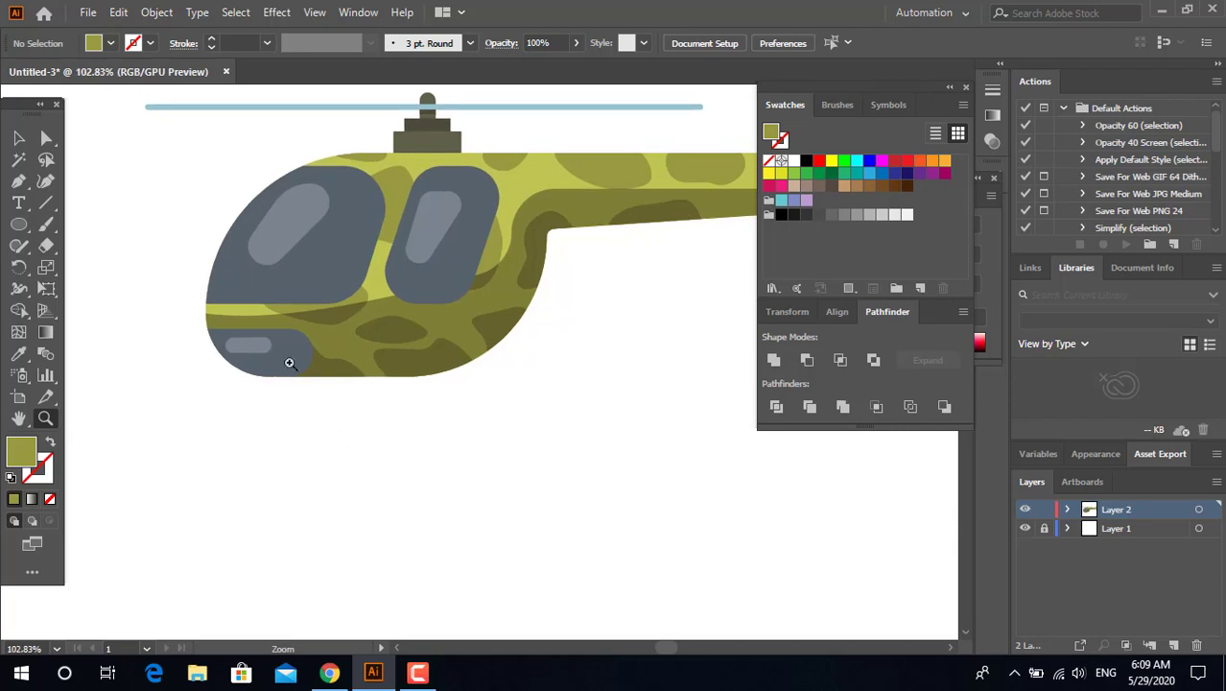
left_click_drag(288, 356, 353, 471)
key("p")
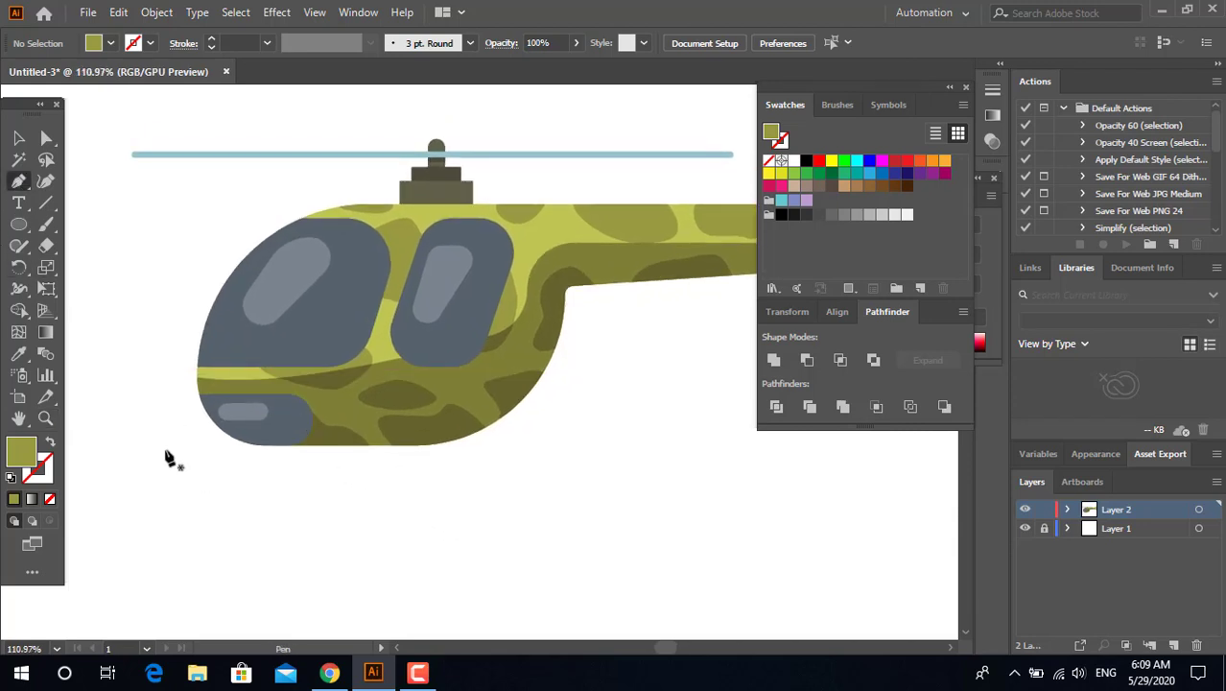
Step: Draw the straight skid path under the helicopter and give it the windows' dark grey
left_click(172, 494)
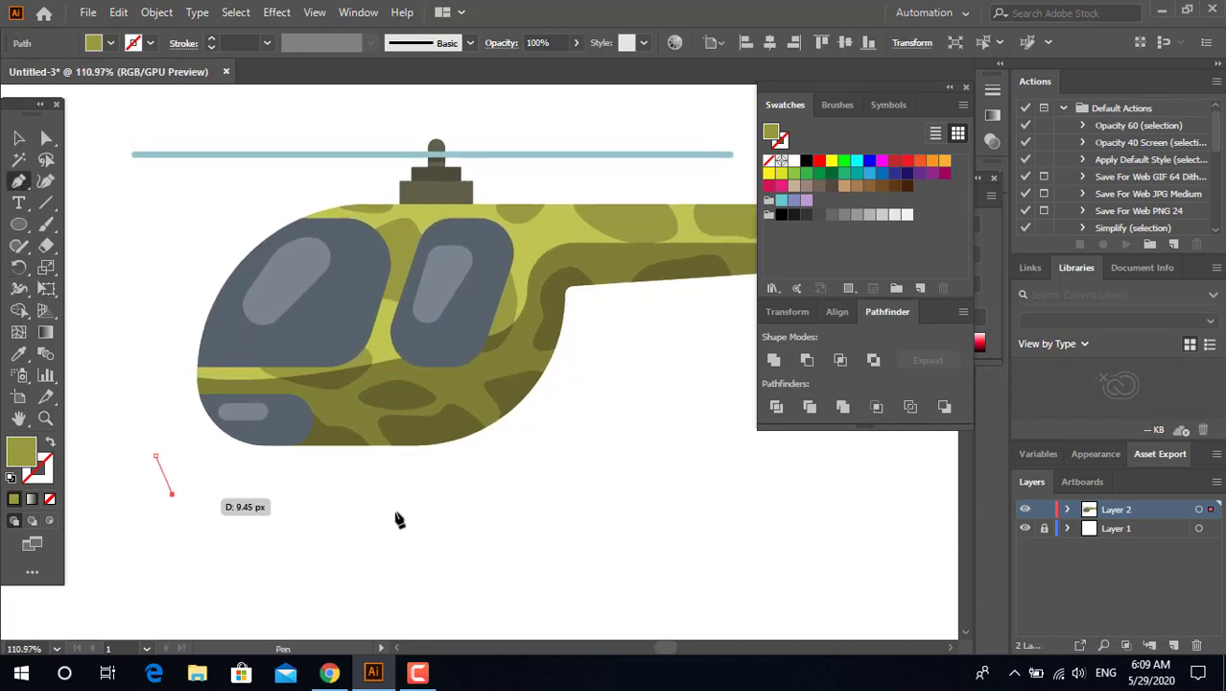
left_click(553, 494)
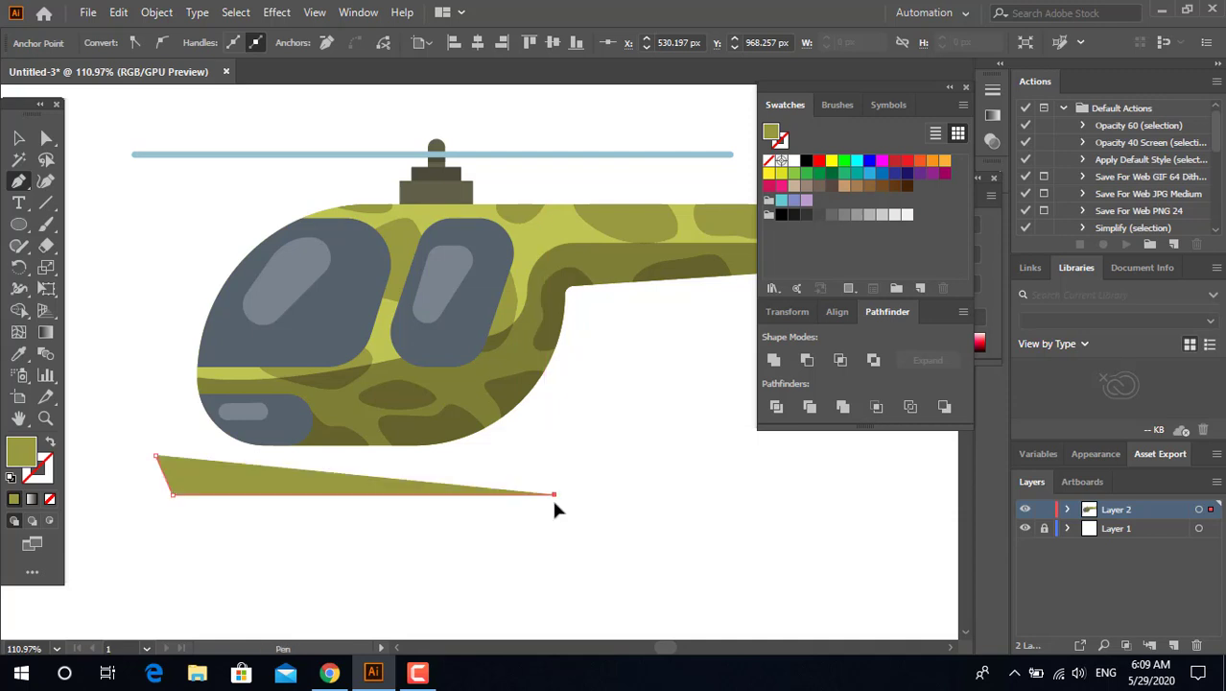
key("v")
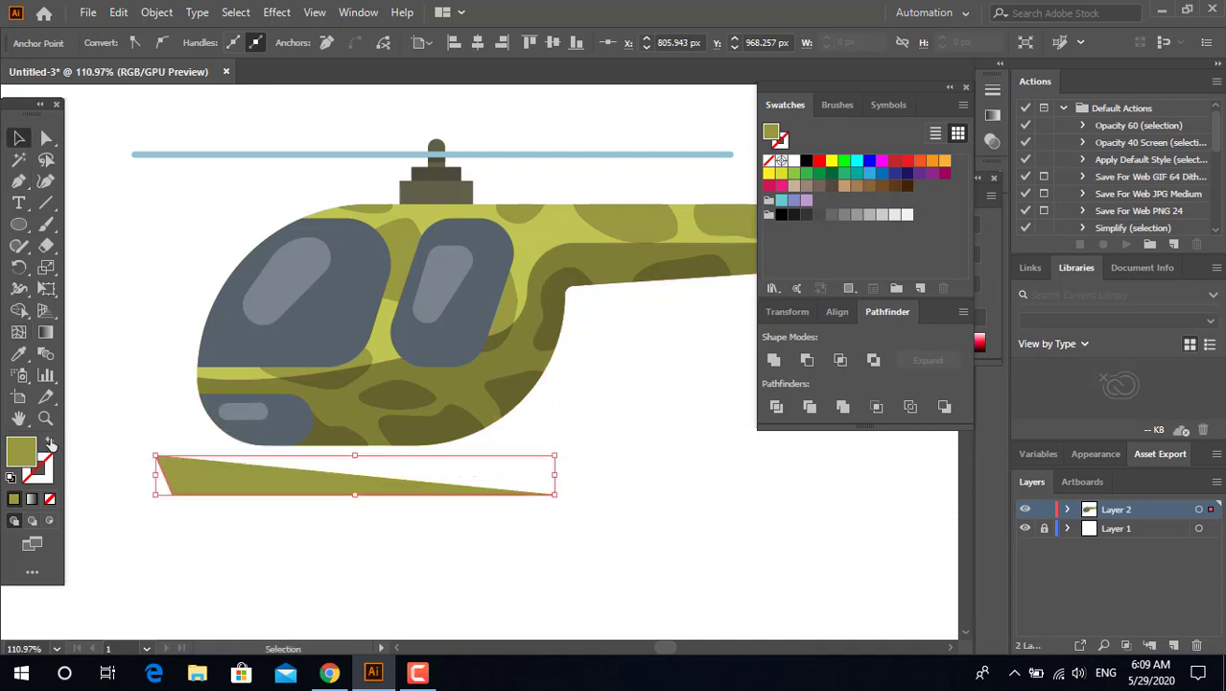
left_click(19, 356)
left_click(356, 334)
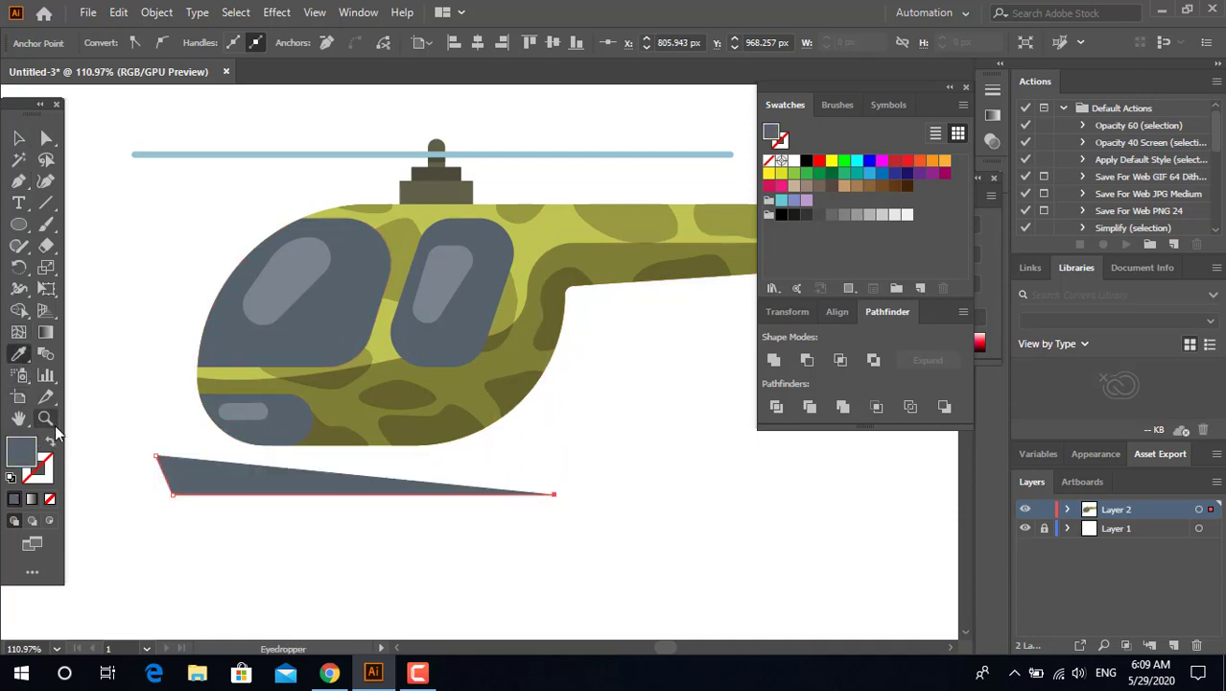
Step: Turn the skid's fill into a stroke and set its weight to 10 pt
left_click(50, 440)
key("v")
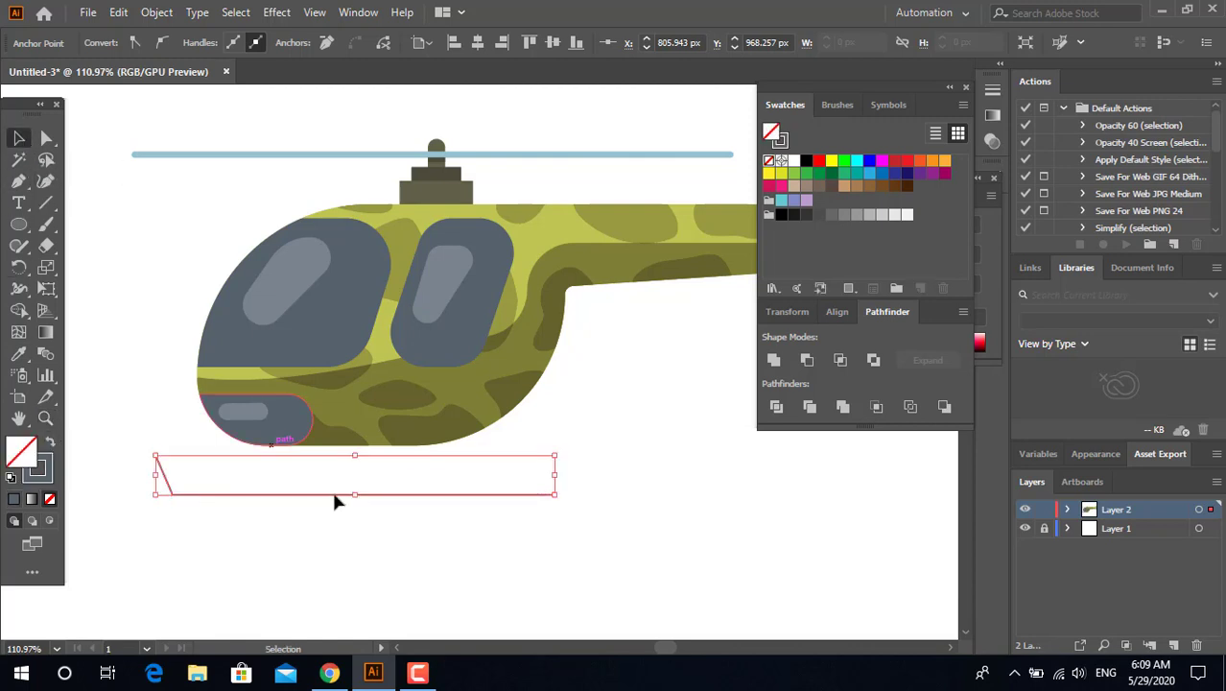
left_click_drag(307, 468, 239, 77)
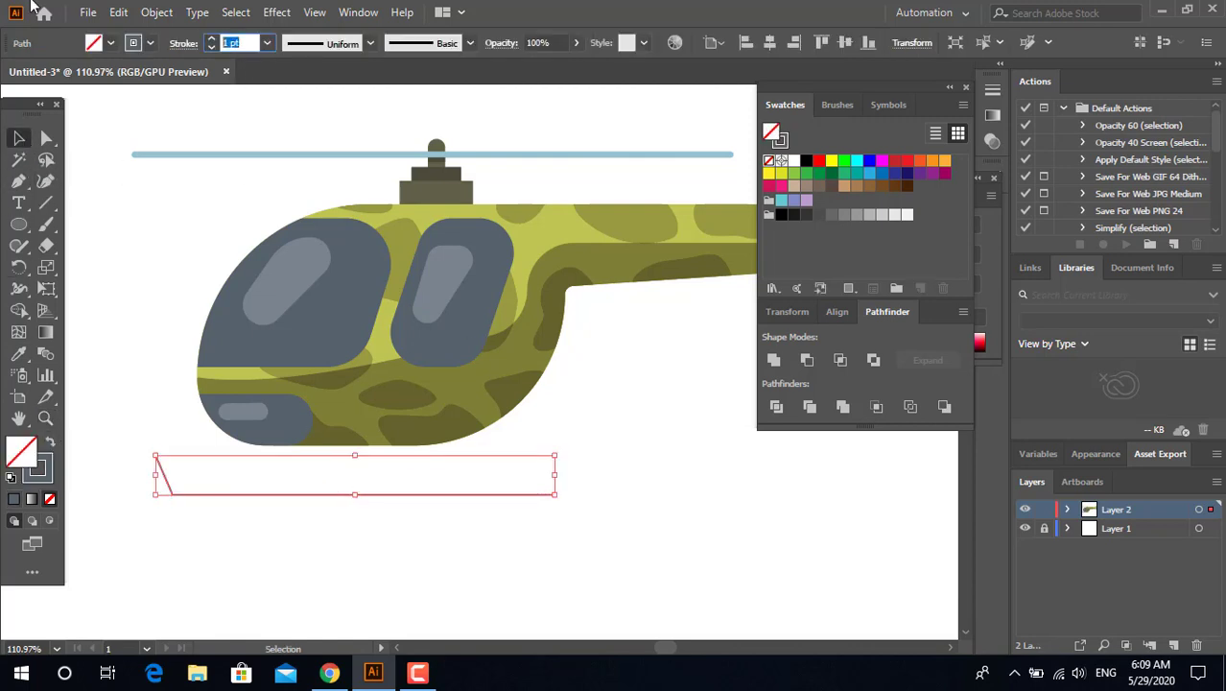
type("20")
key("Return")
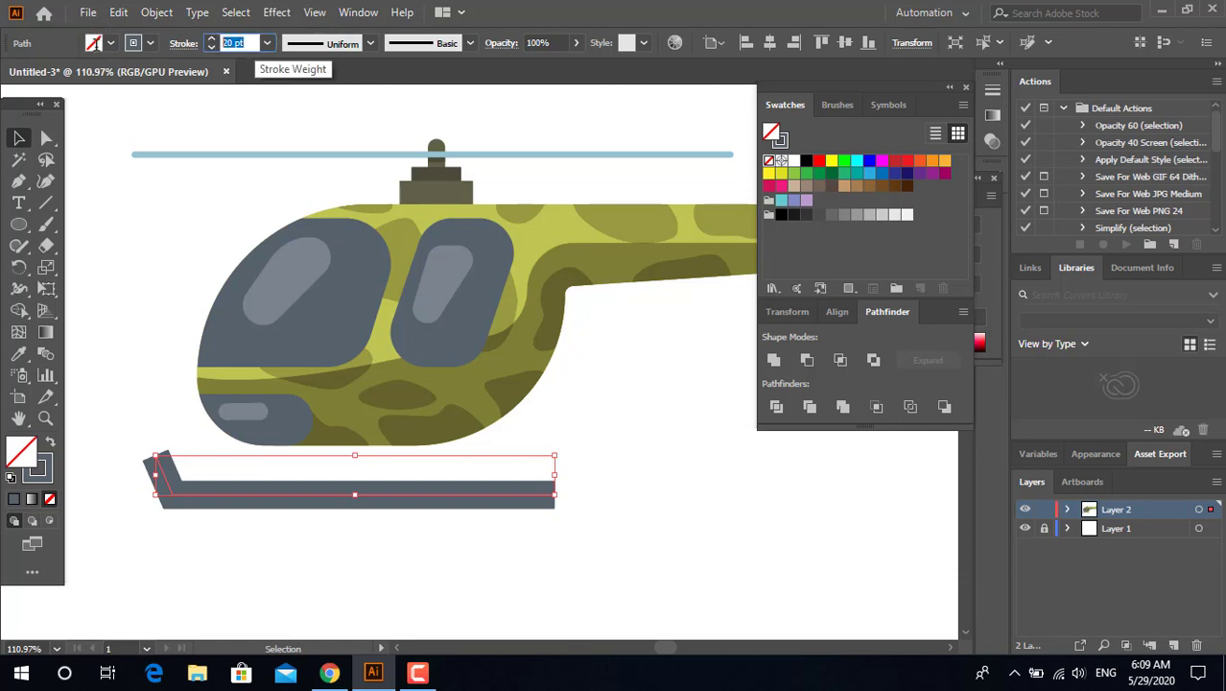
type("10")
key("Return")
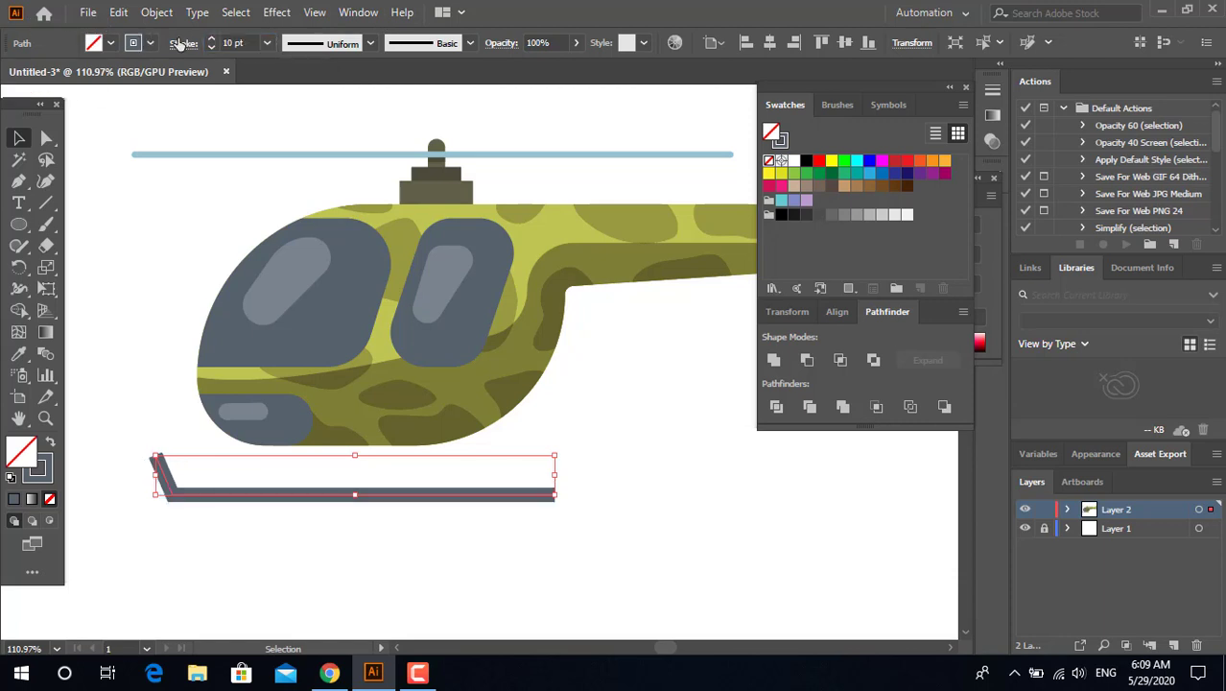
left_click(180, 44)
Step: Round the skid's bottom-left front corner into a wide upturned bend
left_click(46, 139)
left_click(164, 487)
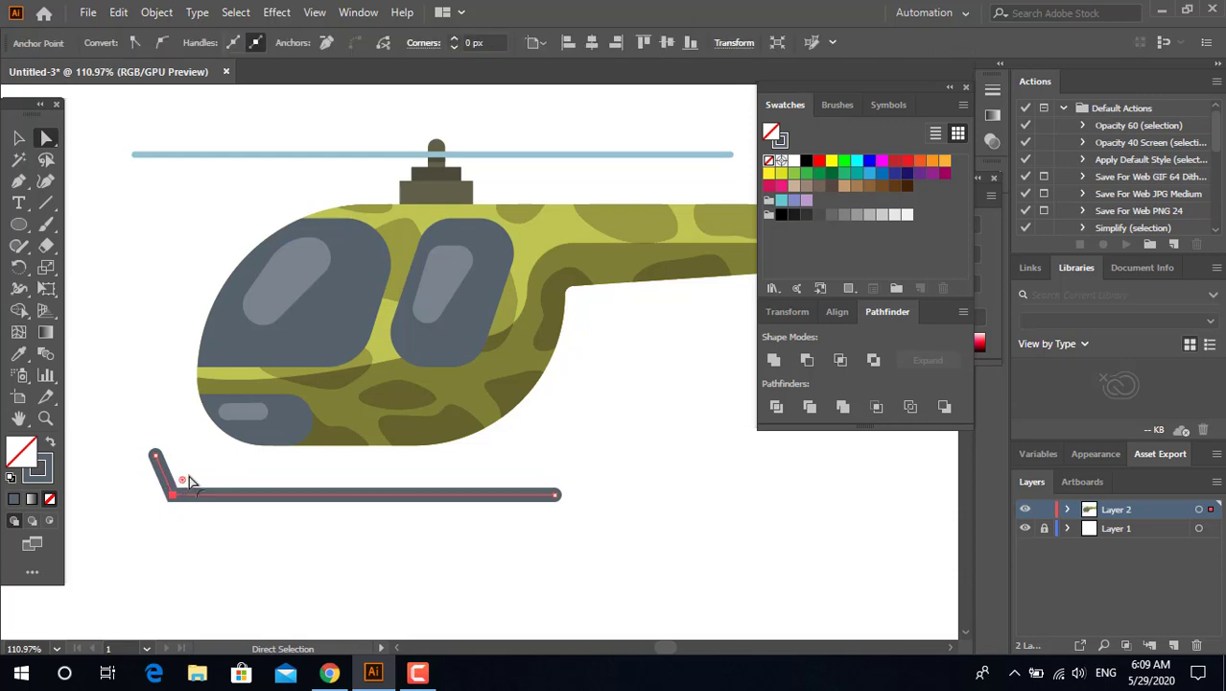
left_click_drag(182, 479, 523, 523)
left_click(506, 545)
scroll(477, 528, "down", 1)
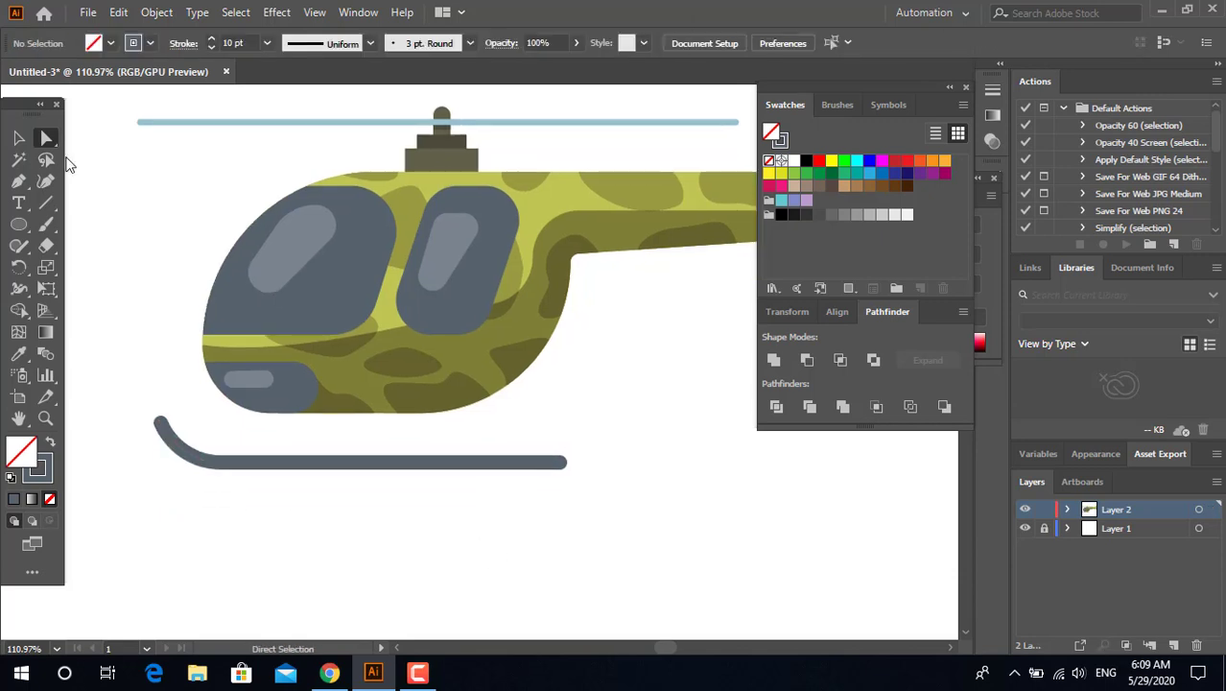
key("v")
left_click(527, 462)
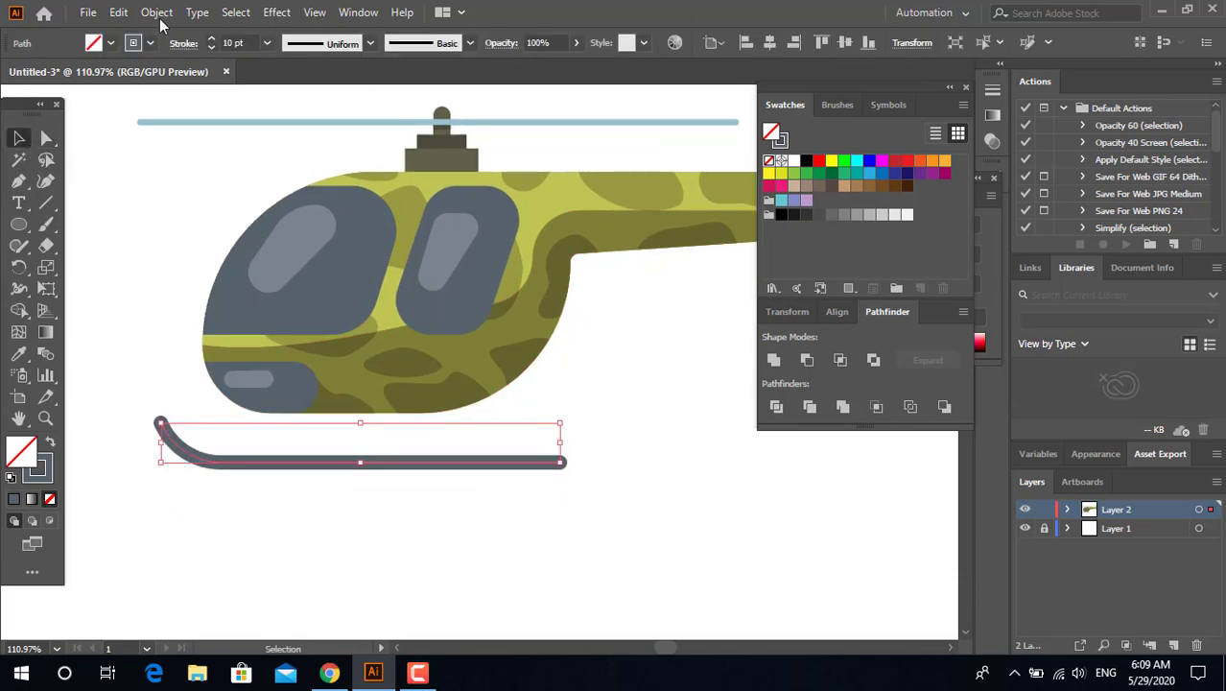
Step: Expand the skid stroke, then undo the expansion after zooming in
left_click(156, 11)
left_click(326, 219)
left_click(567, 439)
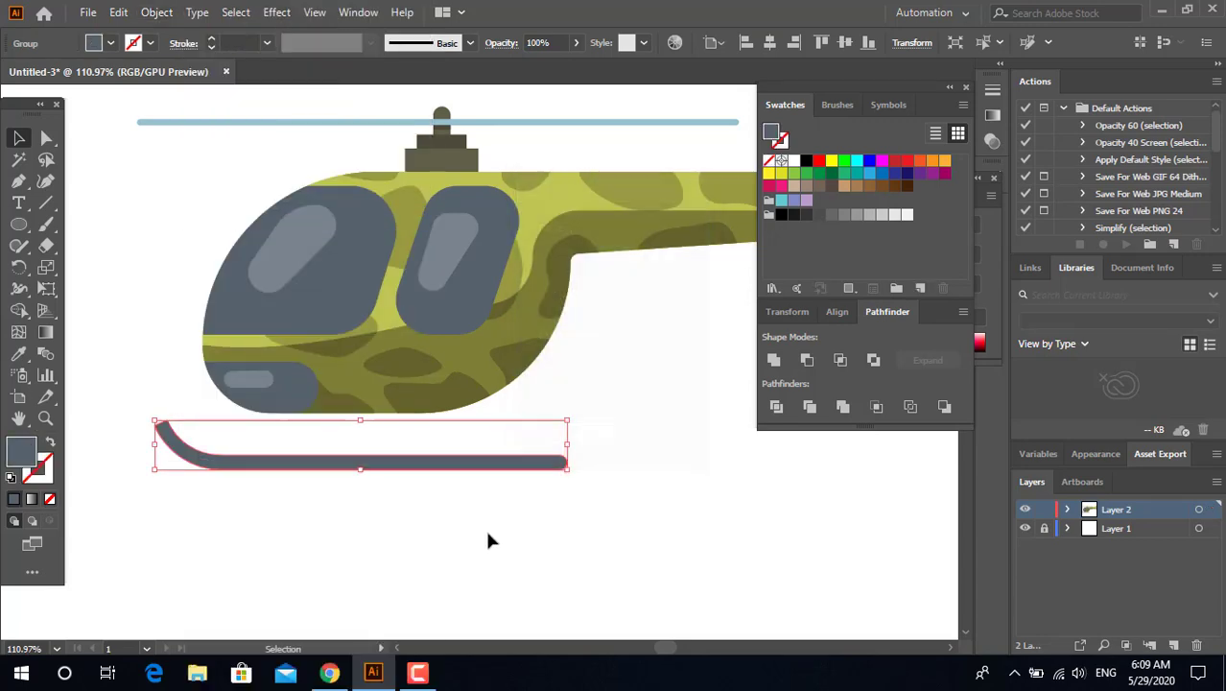
left_click(488, 540)
key("z")
left_click(405, 501)
key("ctrl+z")
left_click(304, 521)
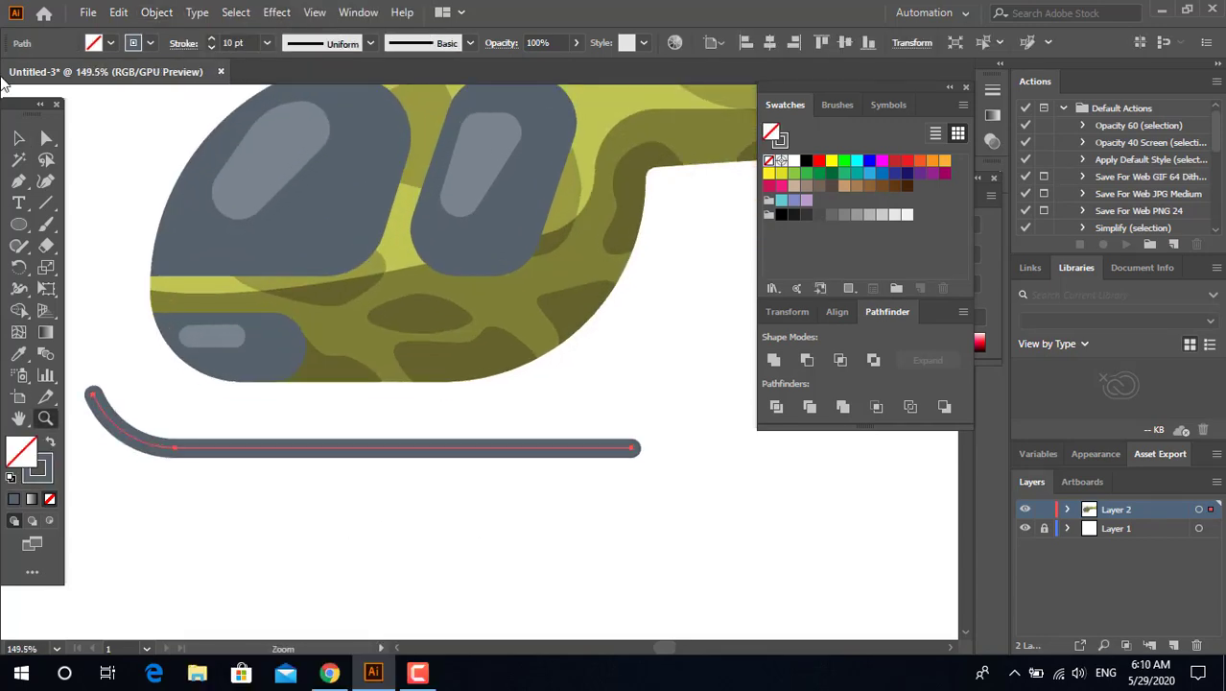
Step: Tighten the skid's front curve to a 38.16 px corner radius
key("v")
left_click(297, 470)
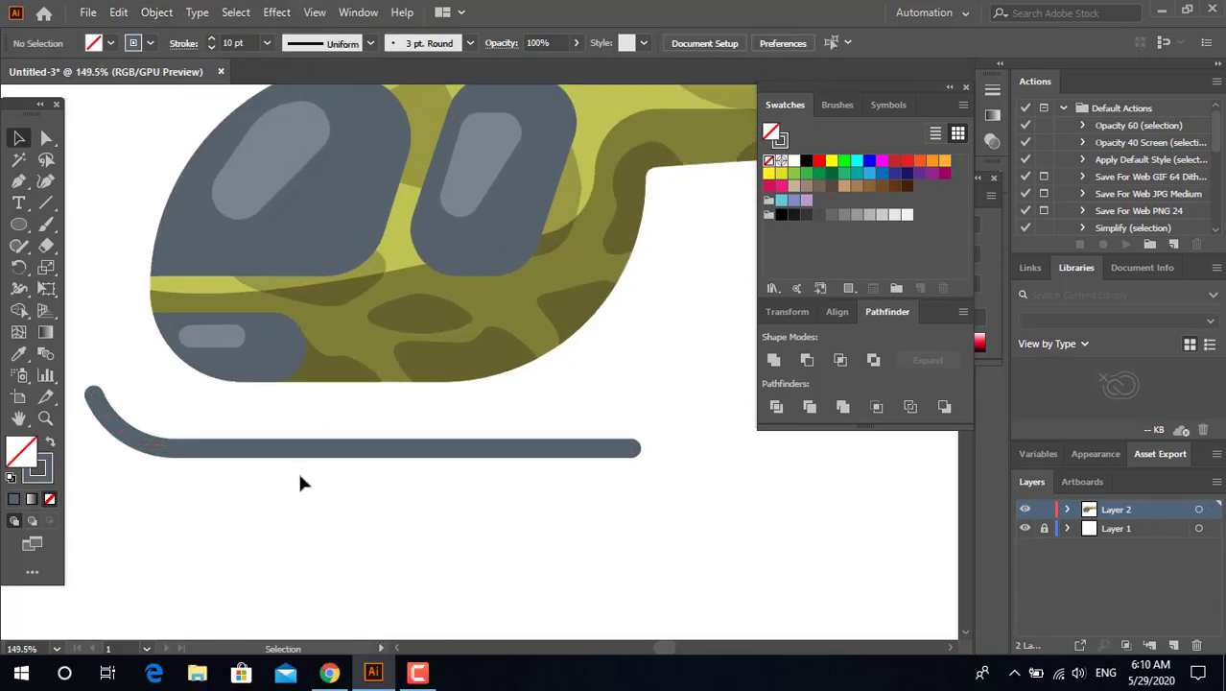
left_click(115, 435)
key("a")
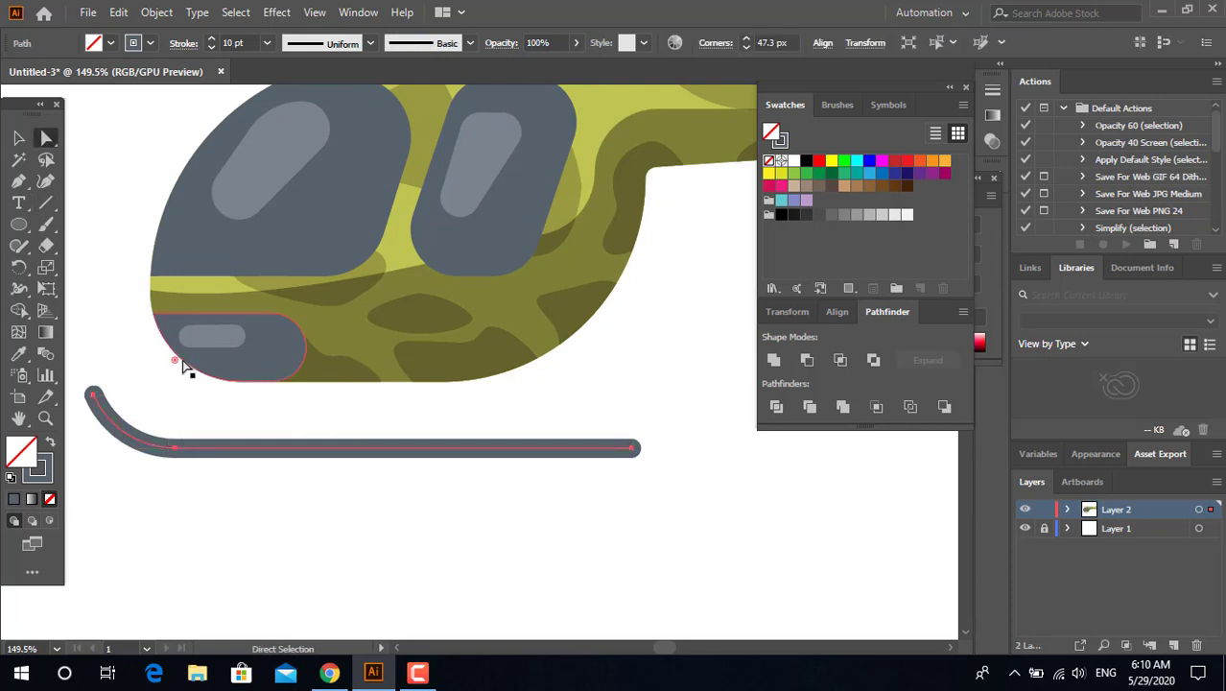
left_click_drag(182, 367, 165, 382)
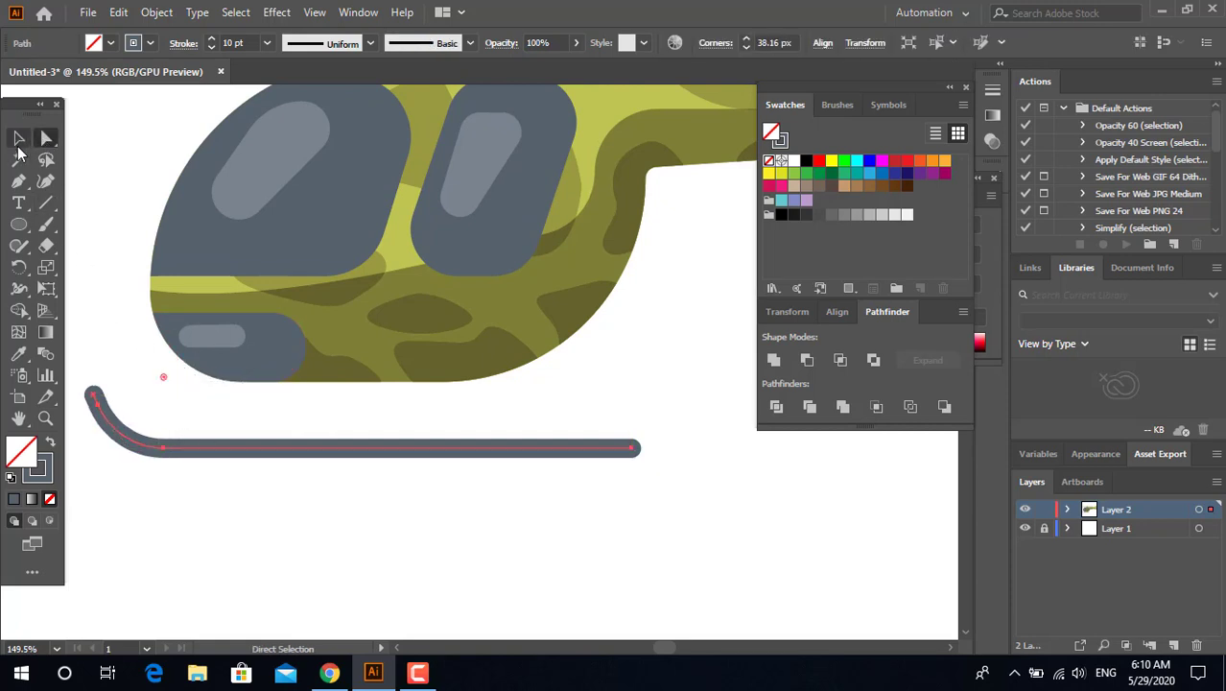
left_click(18, 140)
Step: Expand the skid stroke into a filled shape and nudge it up about 12 px
left_click(156, 13)
left_click(273, 216)
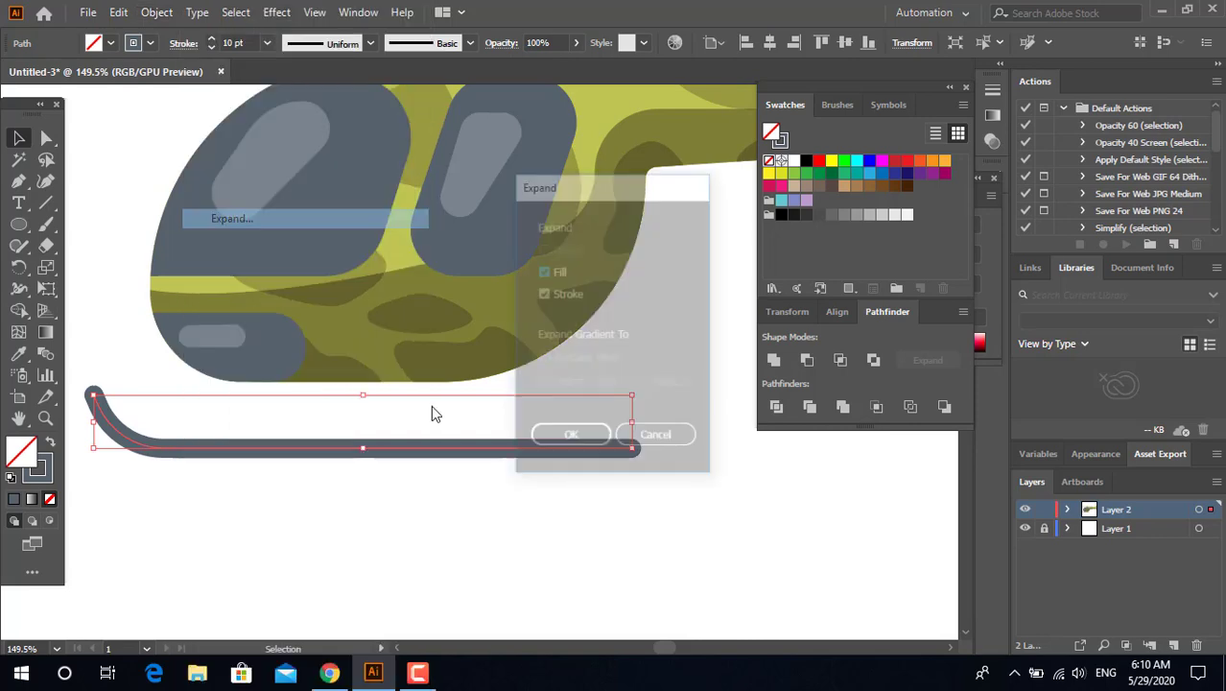
left_click(551, 442)
left_click(488, 500)
key("z")
left_click(498, 535)
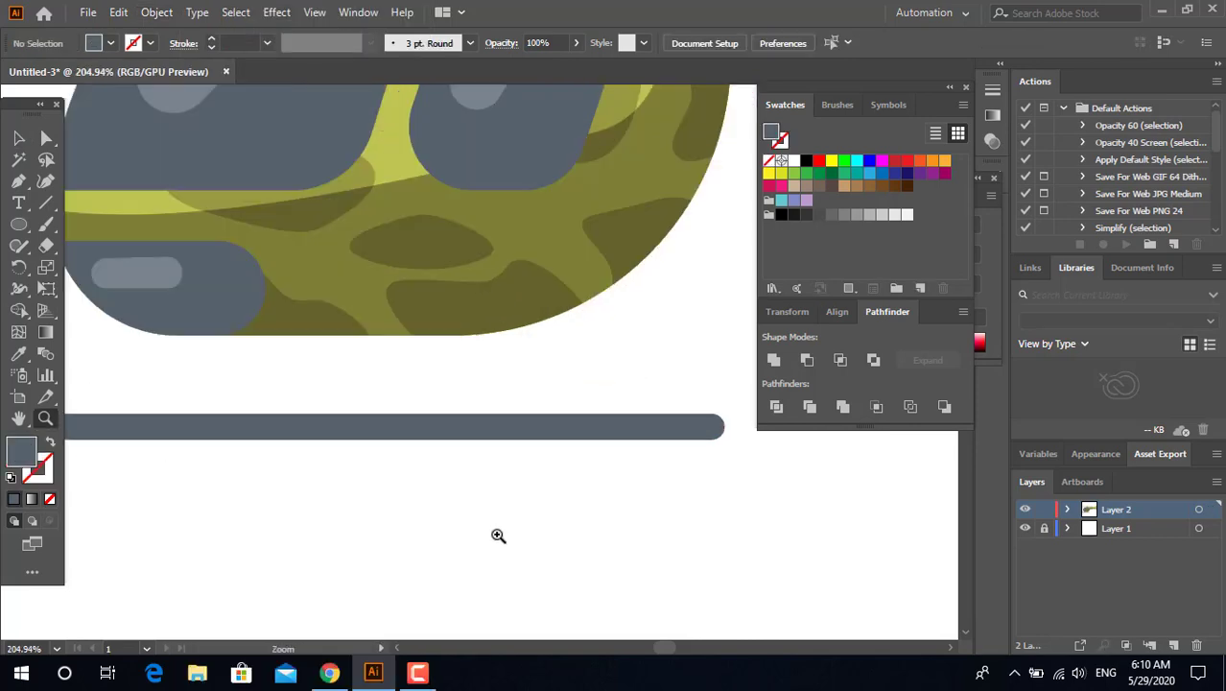
left_click(18, 137)
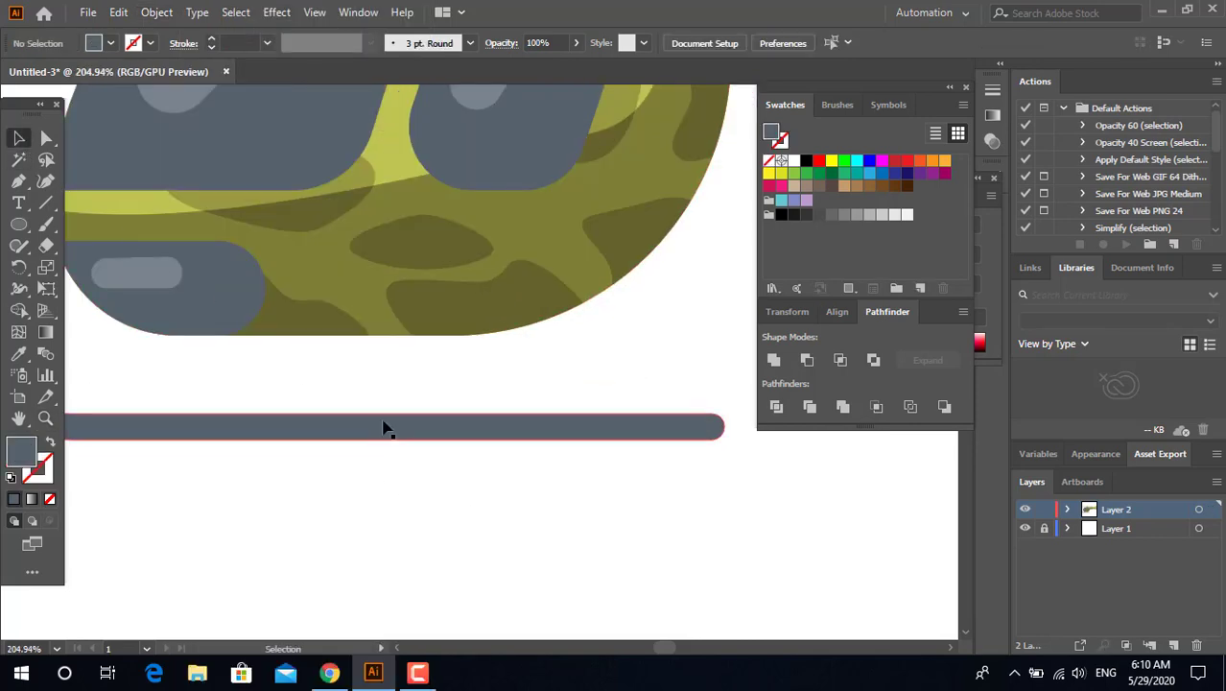
left_click_drag(383, 425, 383, 413)
left_click(338, 495)
Step: Pen-draw a three-point strut from the belly down to the skid's top
key("z")
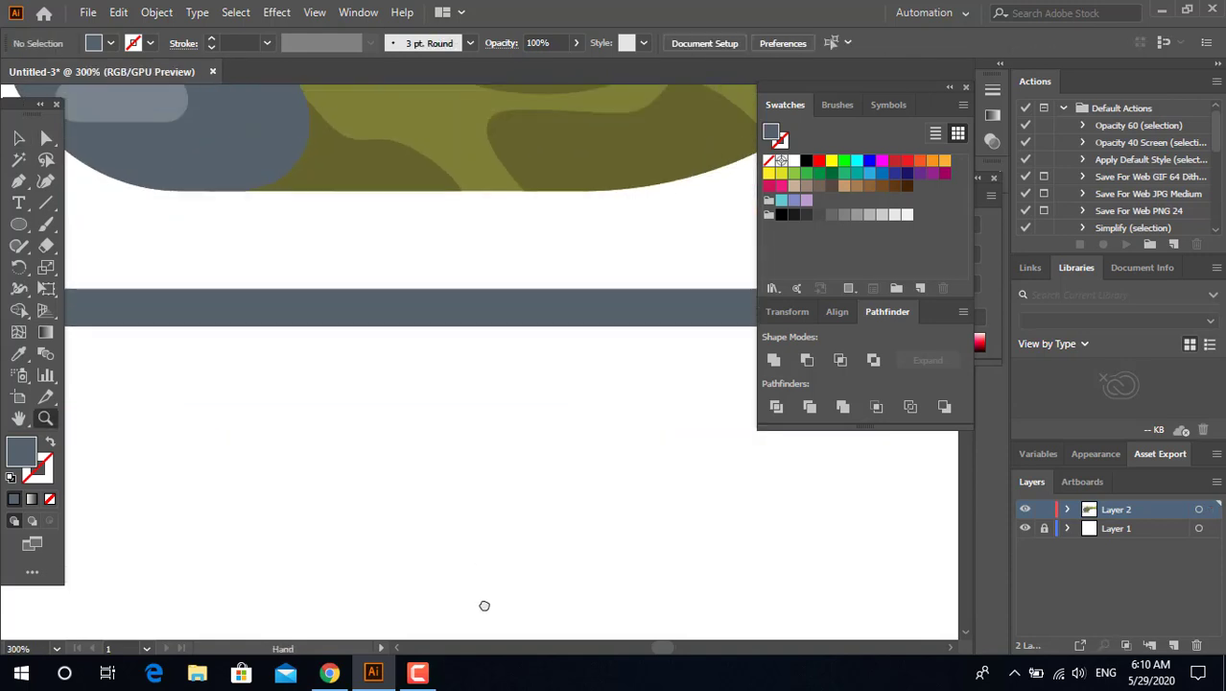
left_click_drag(485, 512, 117, 307)
left_click(18, 180)
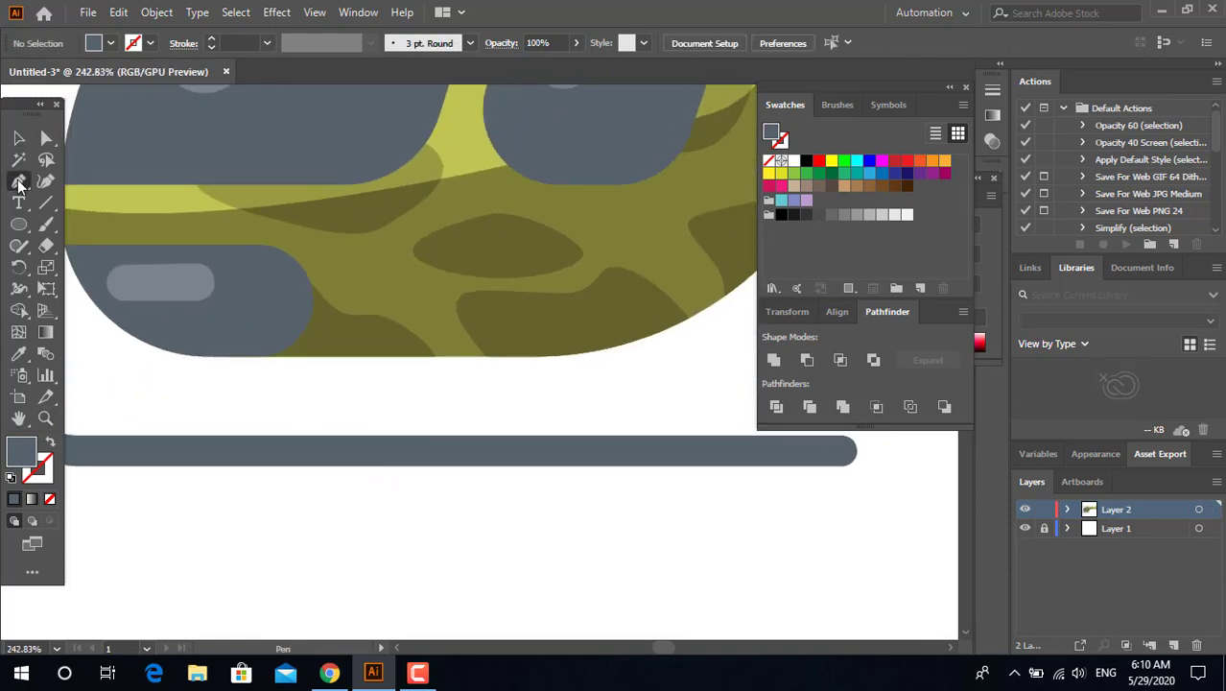
left_click(371, 313)
left_click(405, 339)
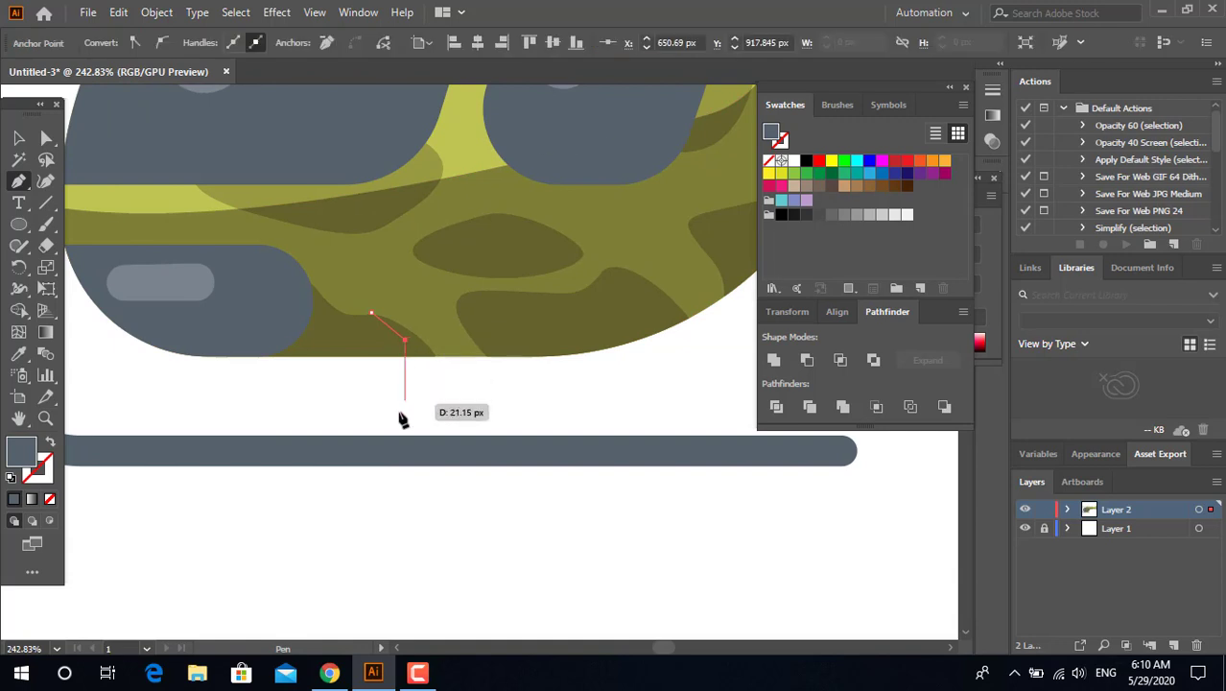
left_click(404, 448)
Step: Give the strut a 10 pt stroke with round caps
left_click(18, 137)
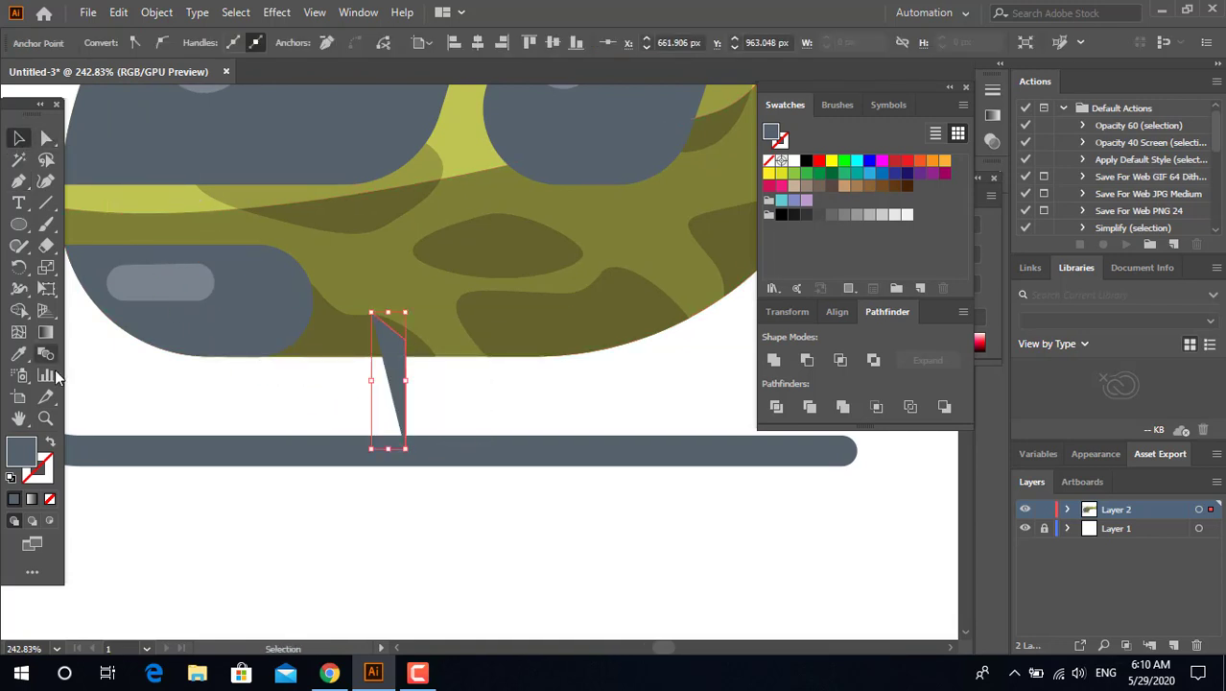
left_click(53, 445)
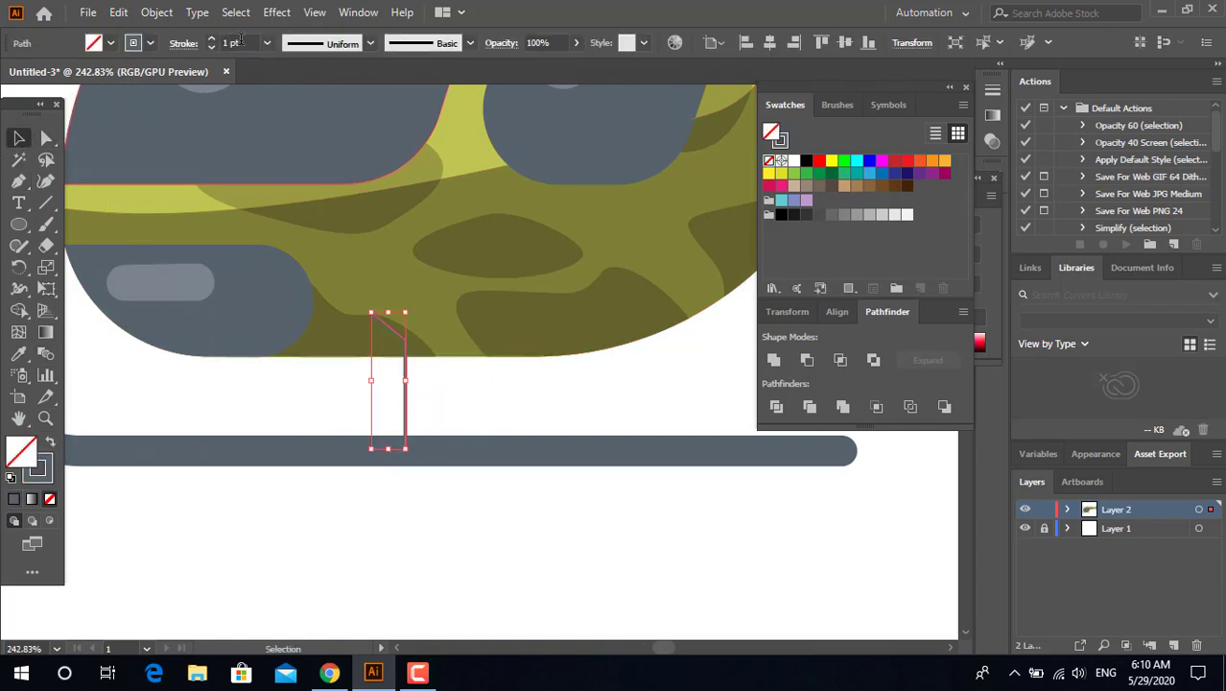
type("10")
key("Return")
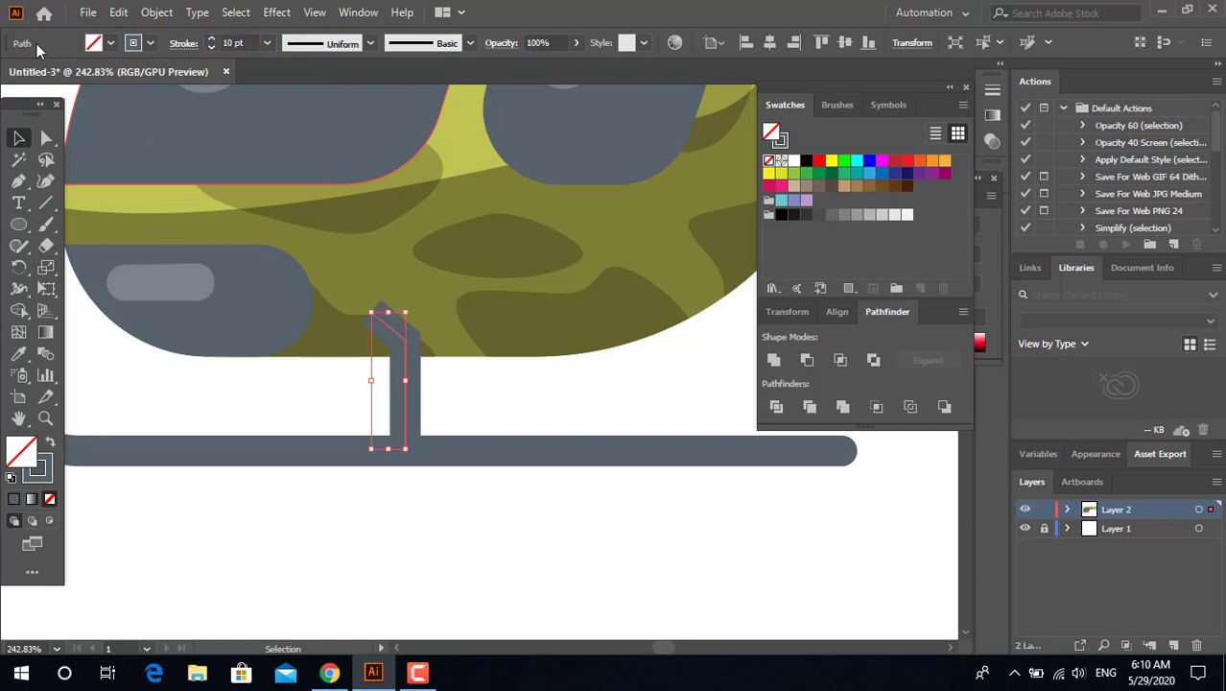
left_click(184, 45)
left_click(90, 88)
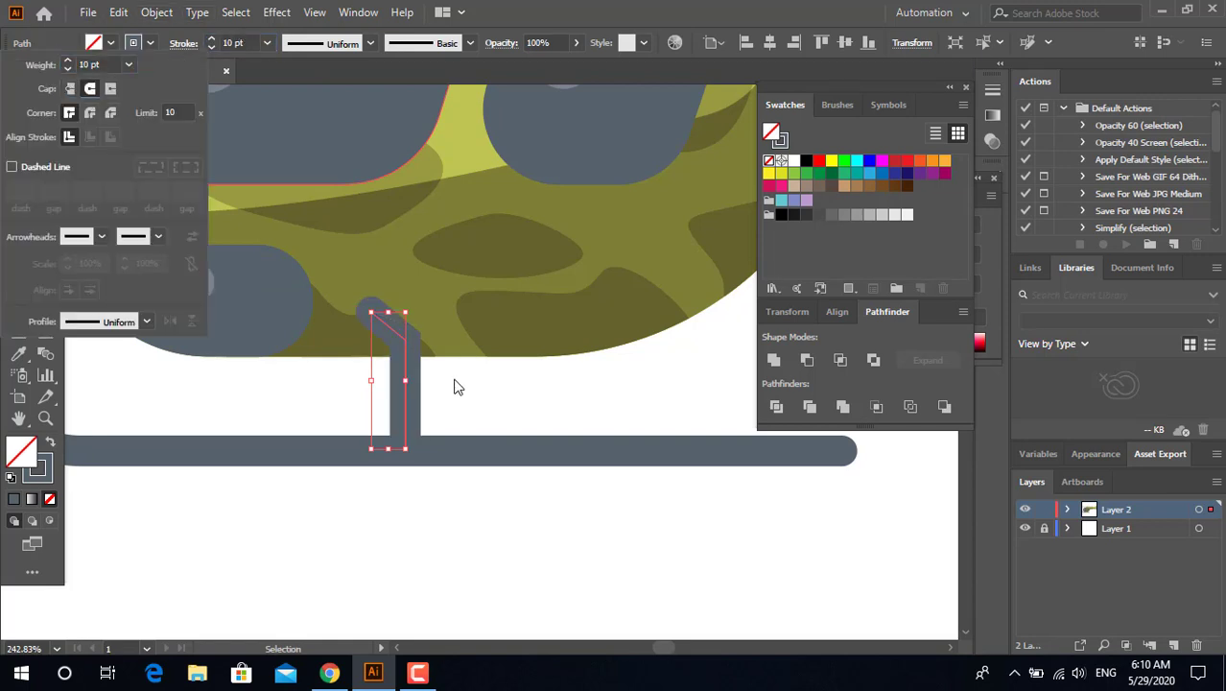
Step: Round the strut's bend into a curve and expand its stroke into a shape
left_click(47, 138)
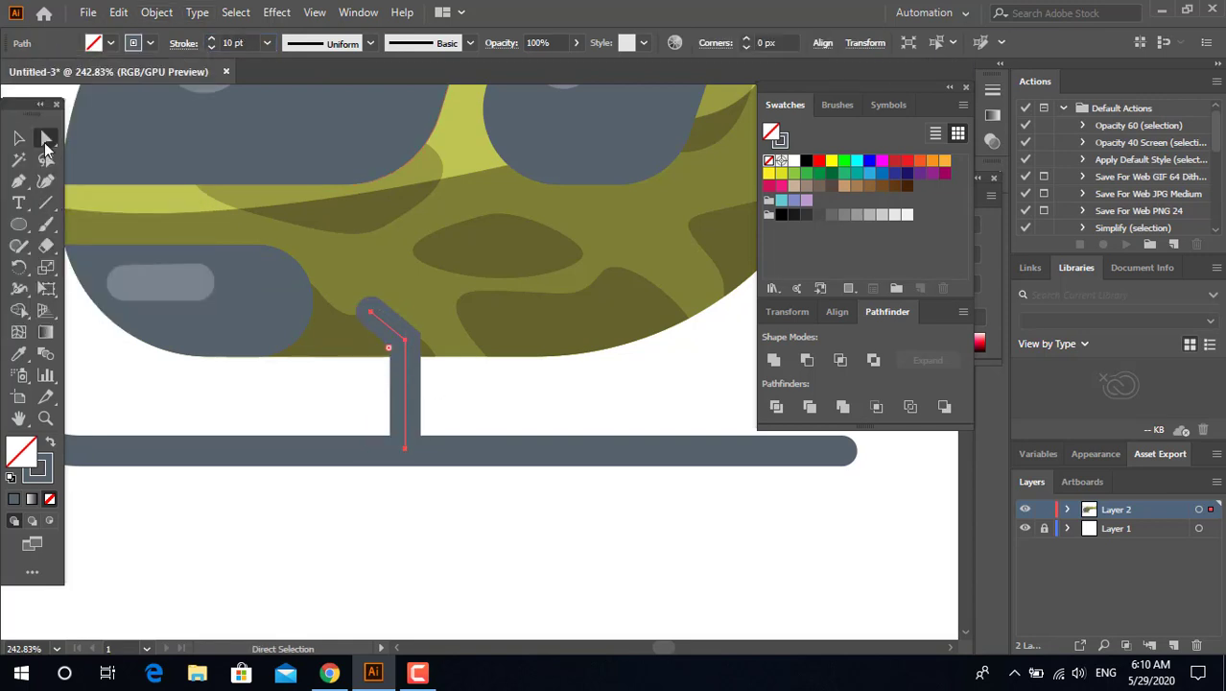
left_click(406, 346)
left_click_drag(389, 347, 338, 387)
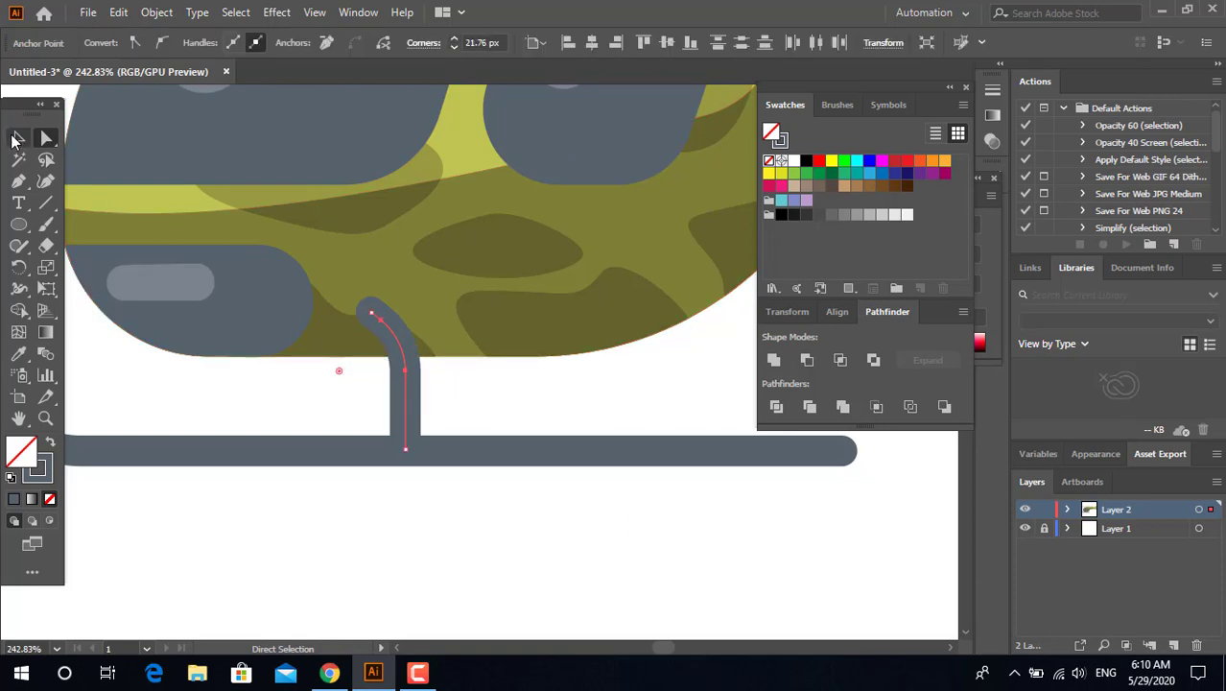
left_click(18, 138)
left_click(172, 14)
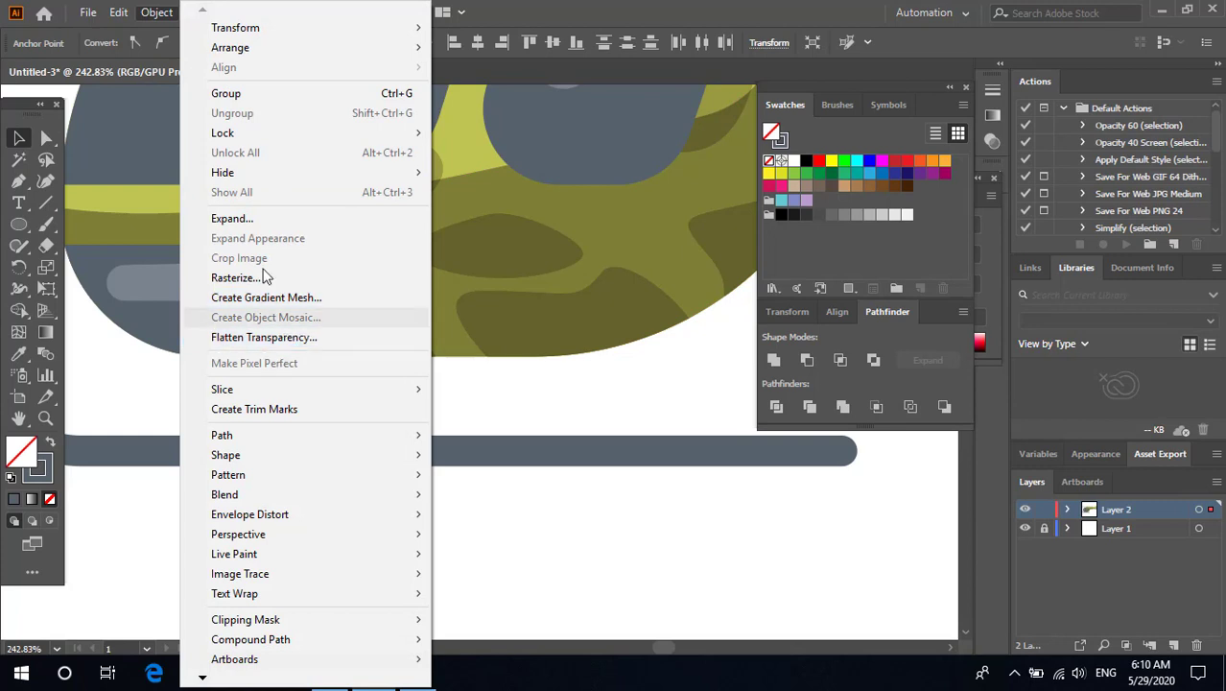
left_click(288, 218)
left_click(573, 438)
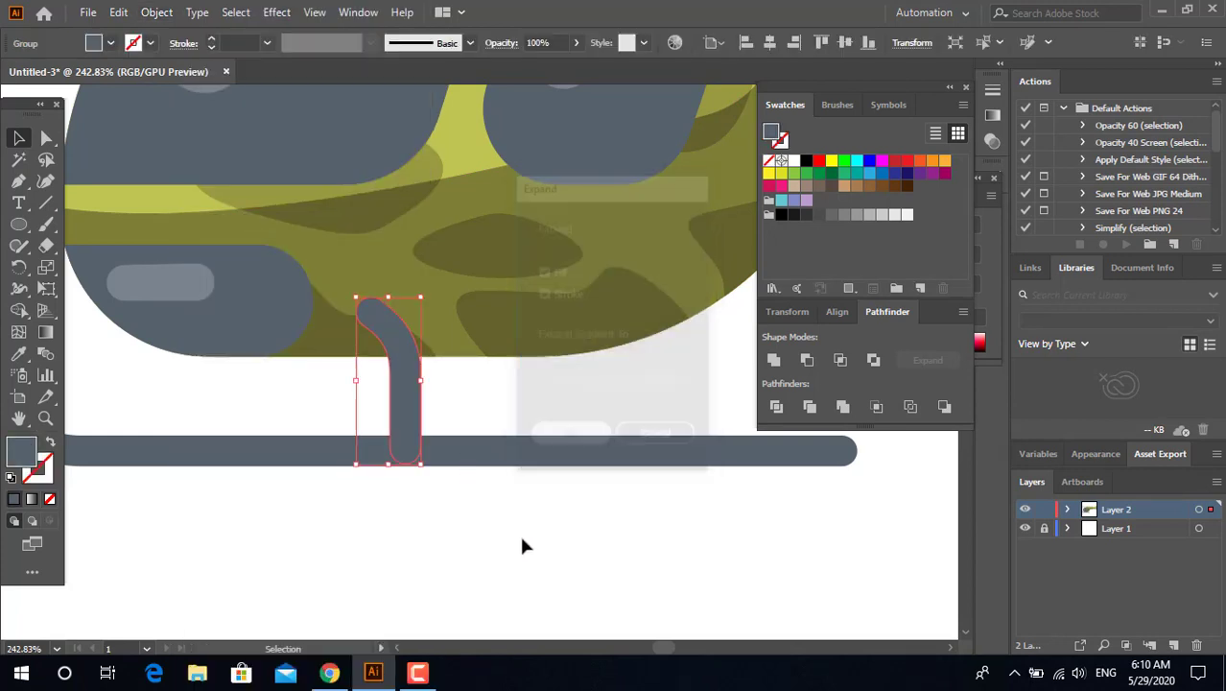
Step: Place a copy of the strut further along the skid, then select both struts and the skid
left_click(520, 539)
mouse_move(400, 384)
left_mouse_down()
mouse_move(388, 384)
mouse_move(617, 418)
left_mouse_up()
left_click(408, 531)
key("z")
mouse_move(408, 532)
left_mouse_down()
mouse_move(301, 471)
mouse_move(495, 508)
mouse_move(522, 549)
mouse_move(733, 573)
left_mouse_up()
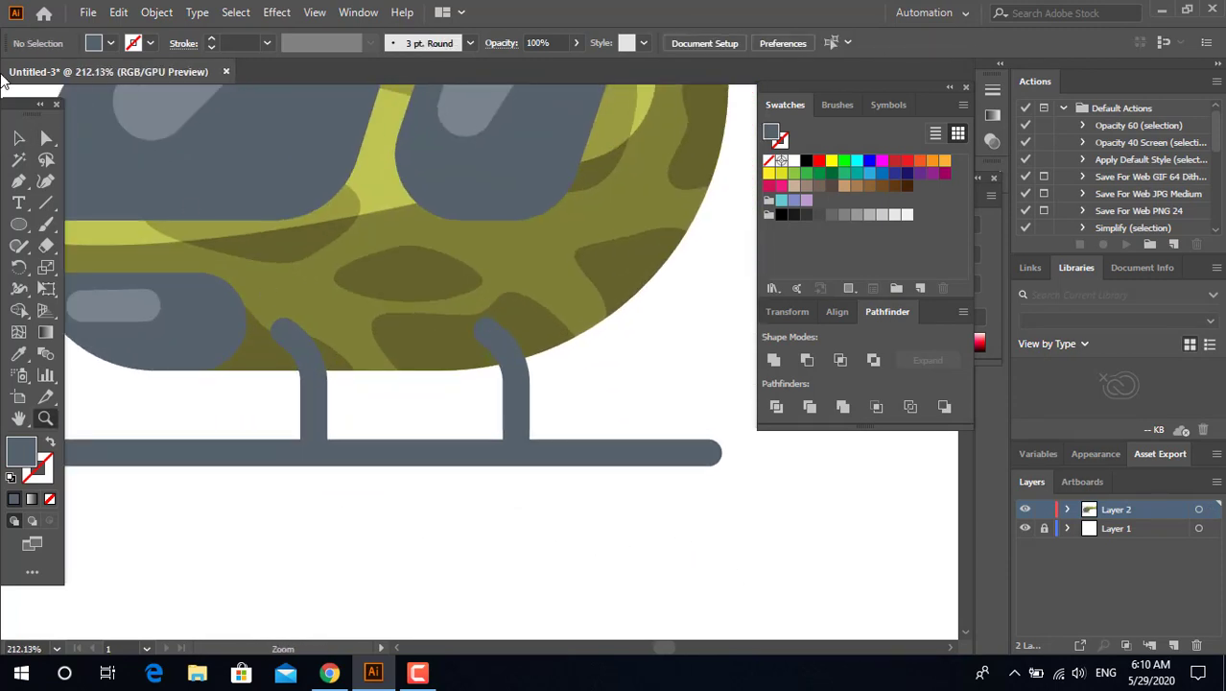
left_click(19, 139)
left_click_drag(573, 536, 276, 428)
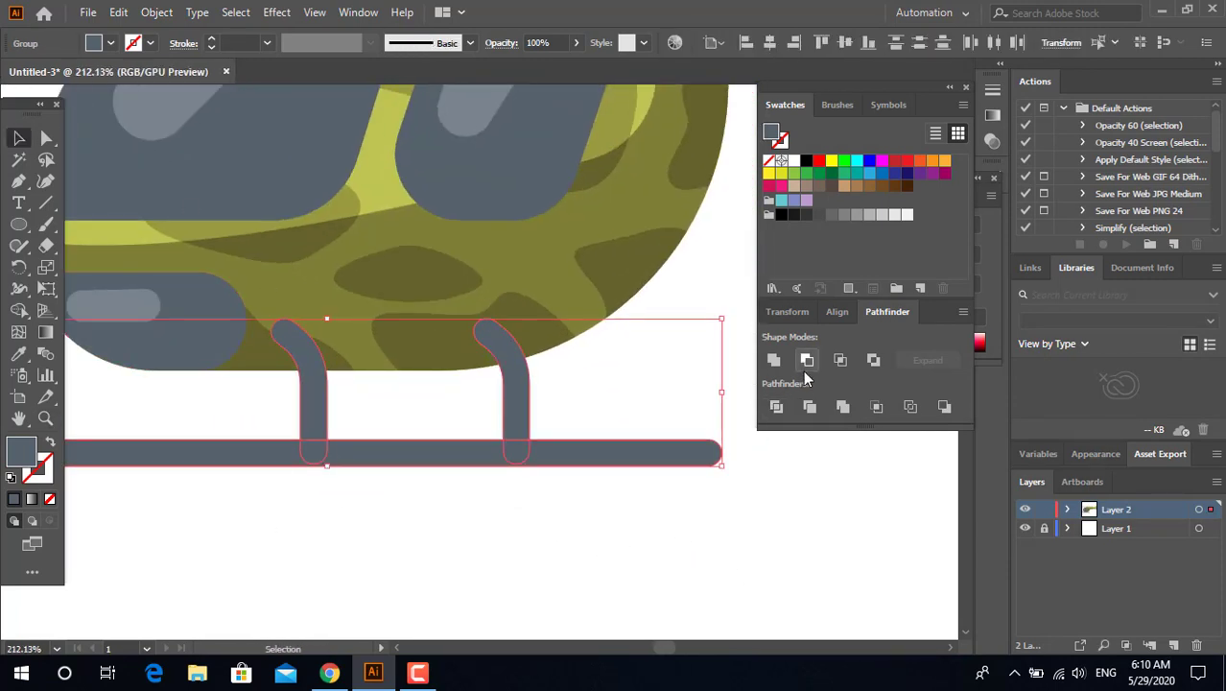
Step: Unite the struts and skid into one shape and round the joint corners
left_click(46, 138)
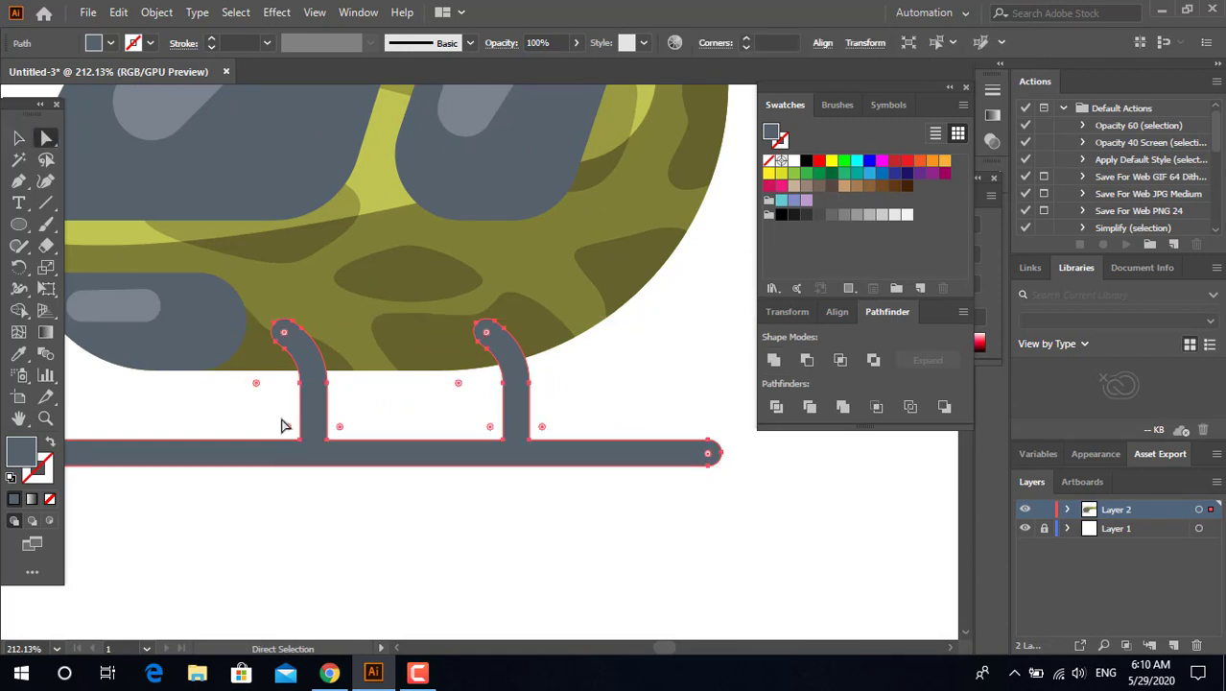
left_click_drag(269, 411, 542, 446)
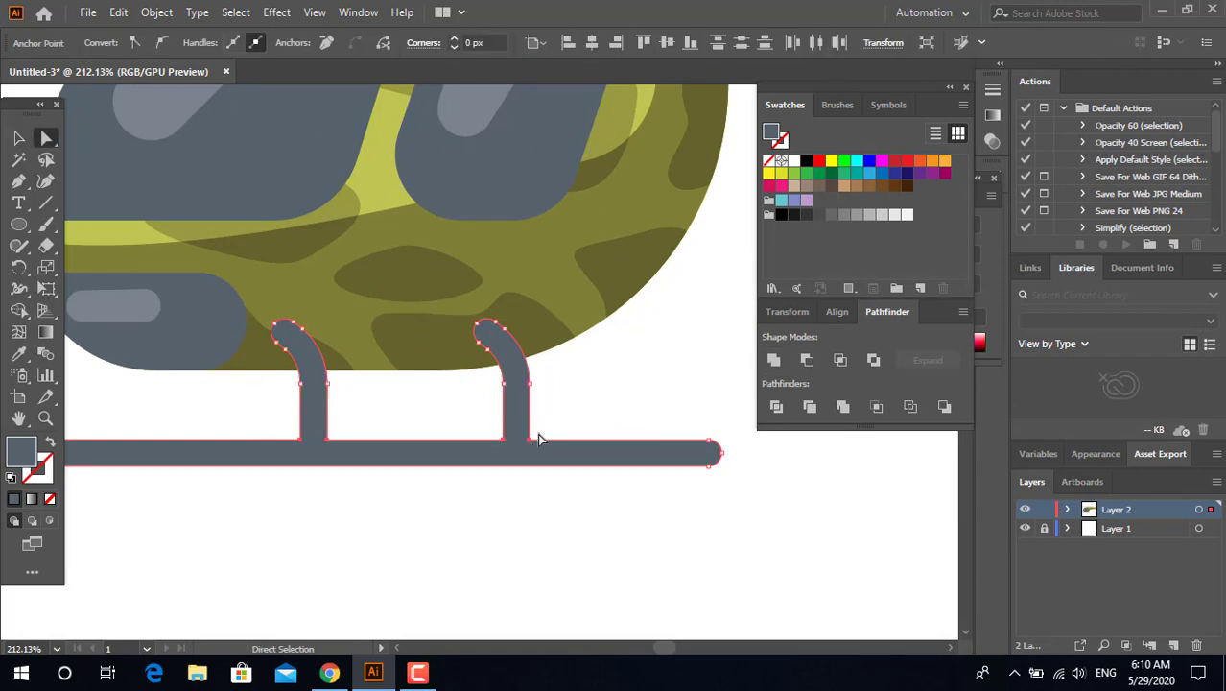
mouse_move(249, 452)
left_mouse_down()
mouse_move(555, 448)
mouse_move(548, 432)
left_mouse_up()
left_click(665, 387)
key("ctrl+0")
Step: Pen-draw a small rectangle beside the front strut's top on the belly
key("z")
left_click_drag(365, 451, 607, 488)
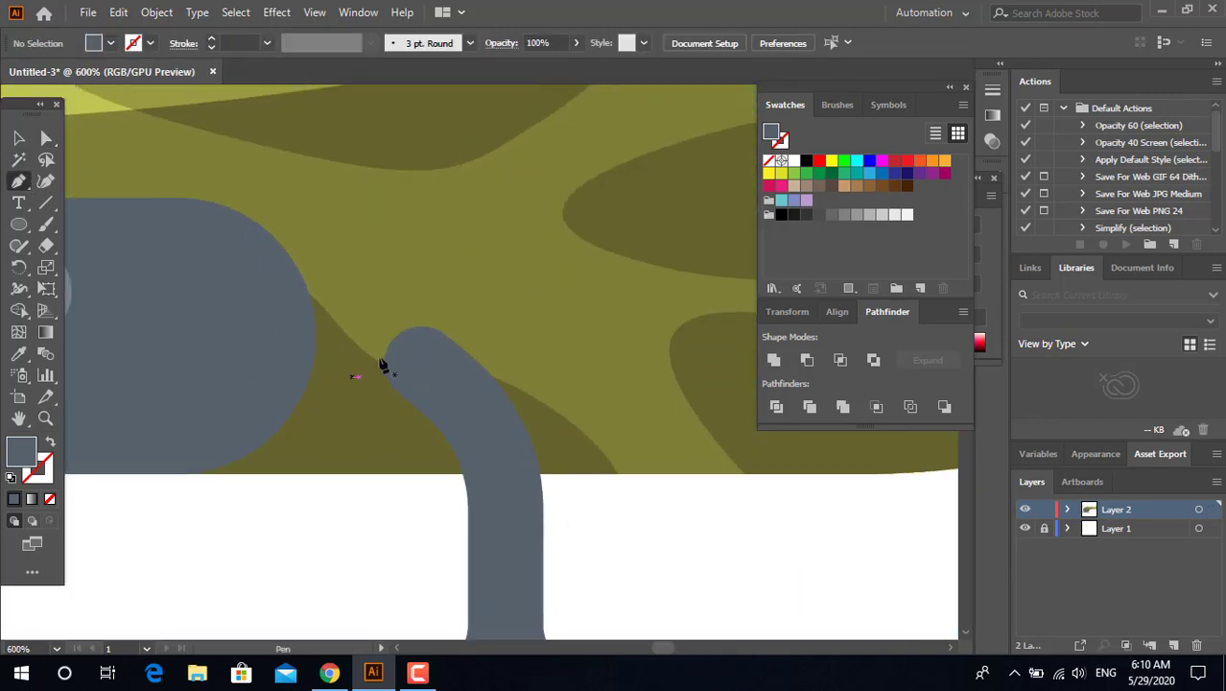
left_click_drag(383, 364, 387, 475)
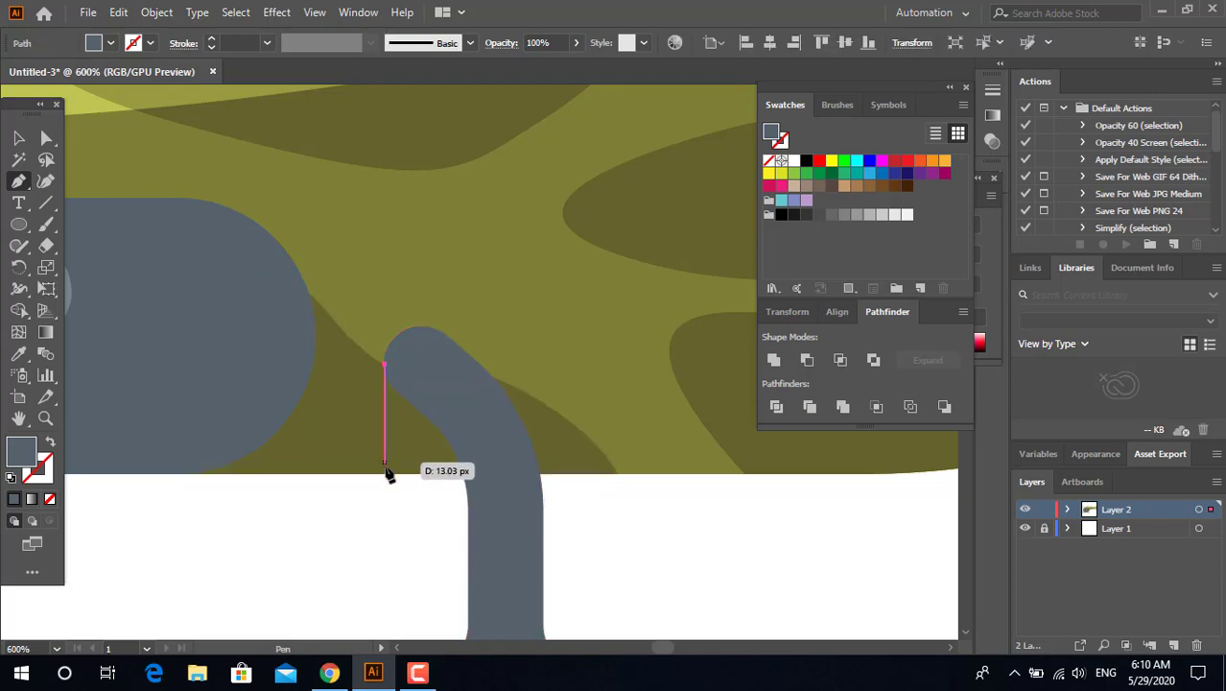
left_click(384, 473)
left_click(434, 473)
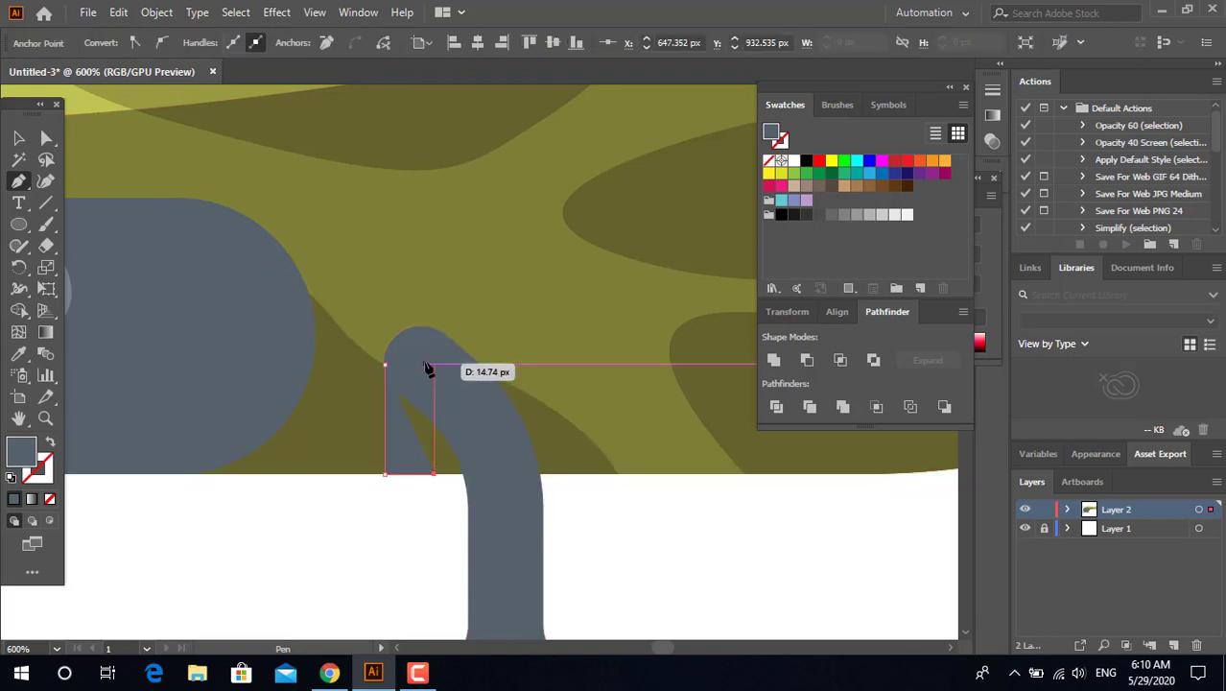
left_click(433, 365)
left_click(385, 364)
key("z")
left_click_drag(386, 365, 262, 461)
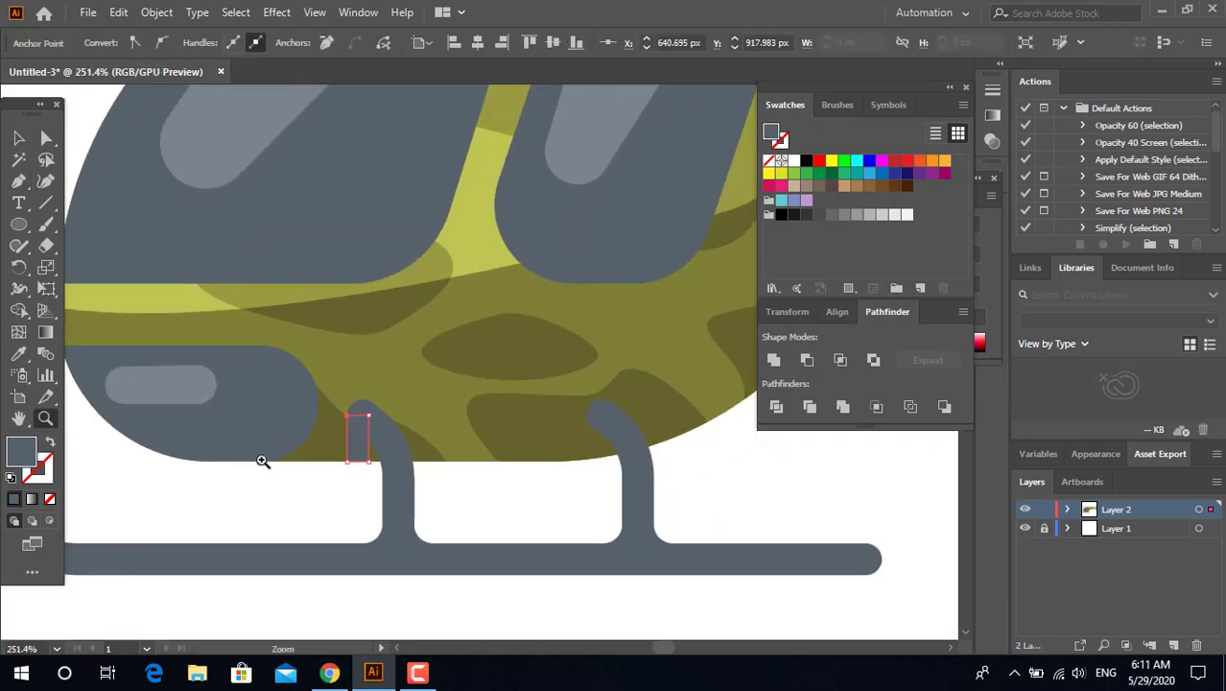
Step: Fill the rectangle with the dark camouflage colour sampled by Eyedropper
left_click(20, 355)
left_click(432, 378)
key("z")
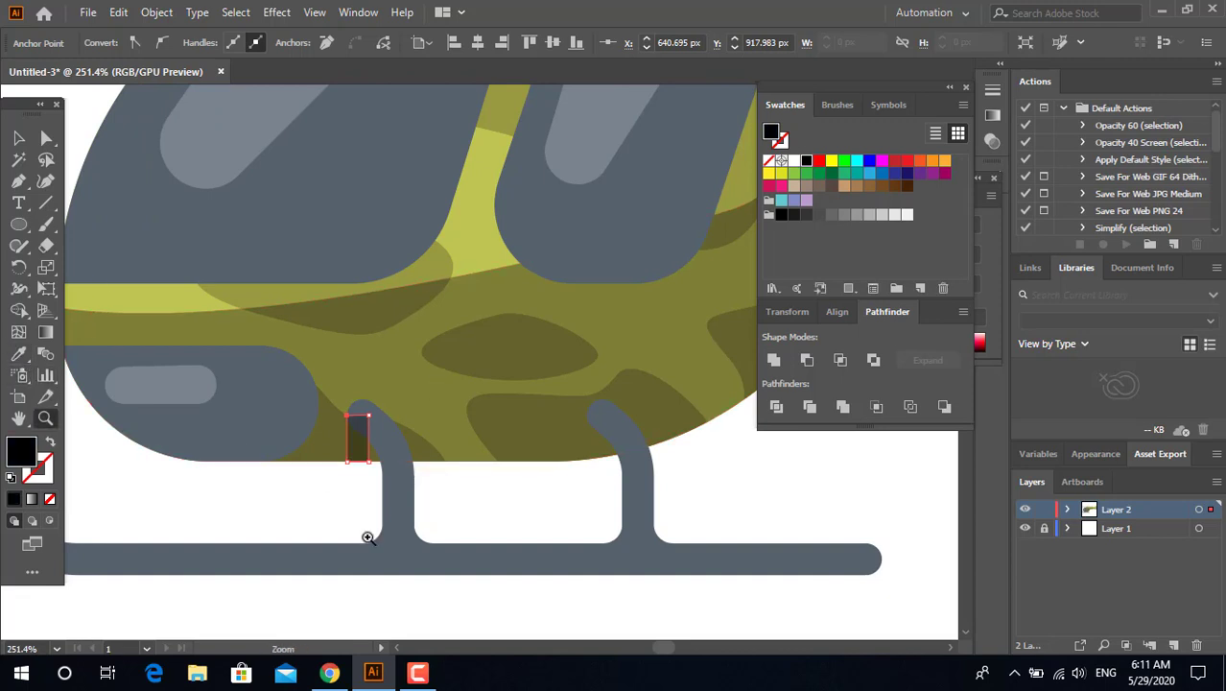
left_click(370, 533)
left_click(46, 140)
left_click(471, 388)
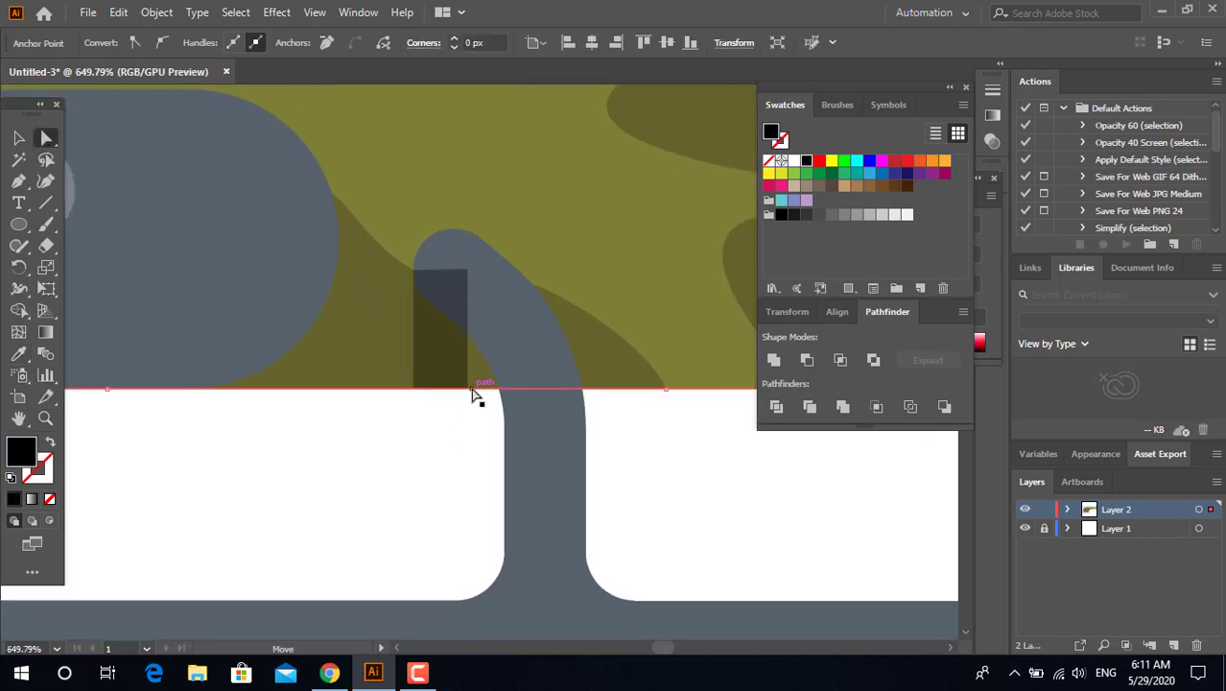
left_click(432, 327)
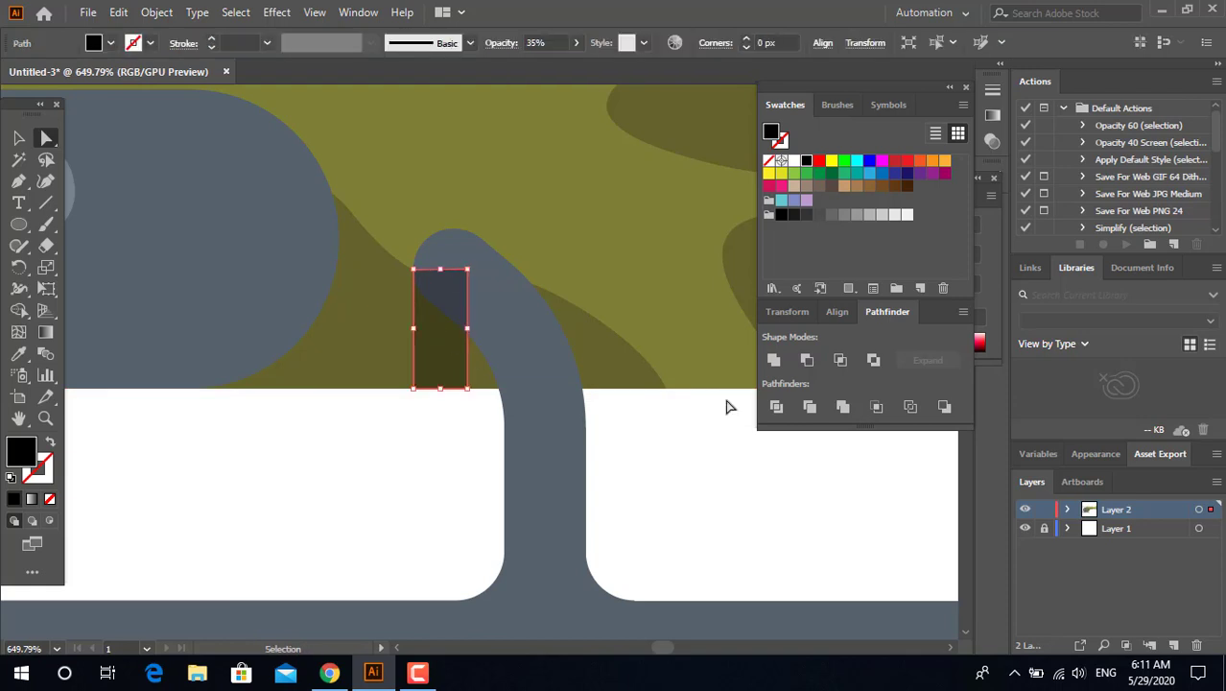
Step: Round the shadow rectangle's bottom-right corner
key("z")
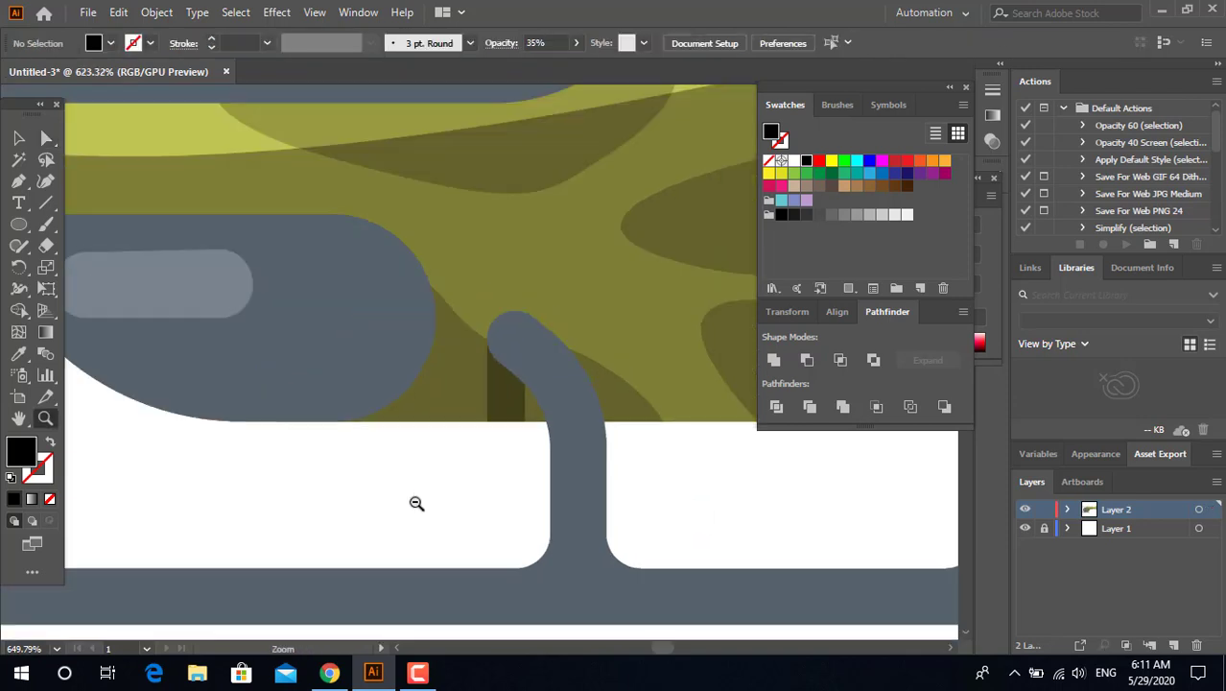
left_click(417, 500, "alt")
left_click(71, 384, "alt")
left_click(556, 487)
key("a")
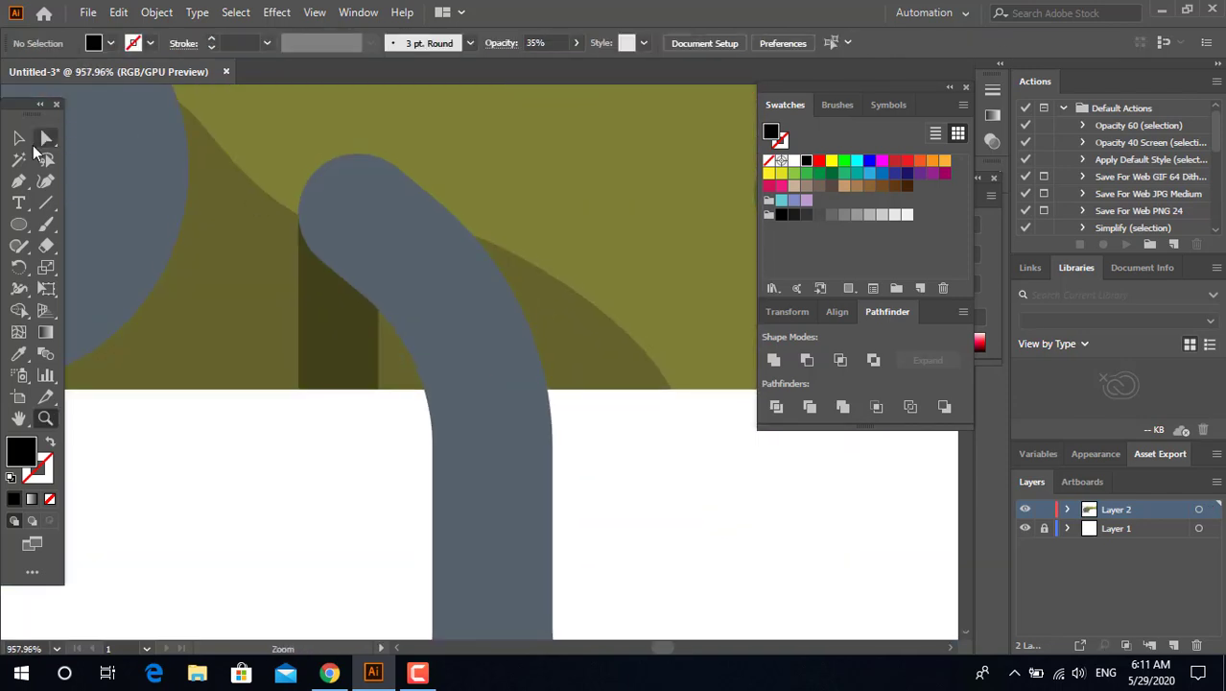
left_click(377, 388)
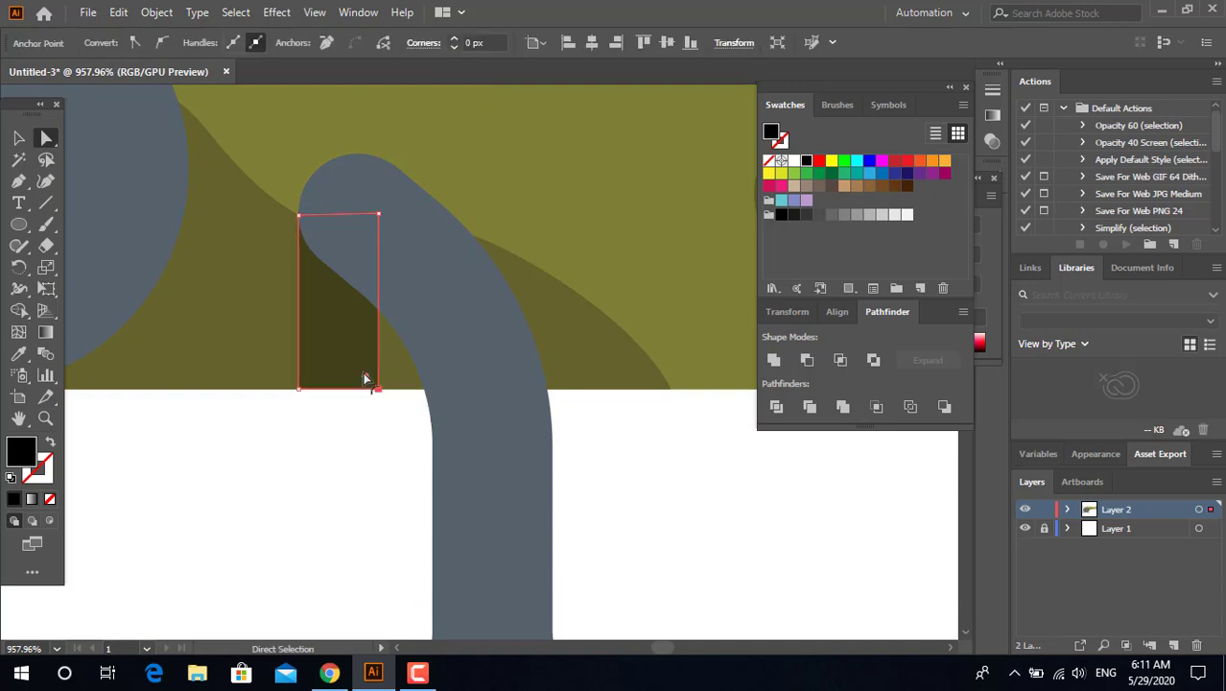
left_click_drag(366, 377, 322, 276)
Step: Alt+Shift-drag a copy of the shadow onto the rear strut
key("z")
left_click_drag(577, 545, 183, 465)
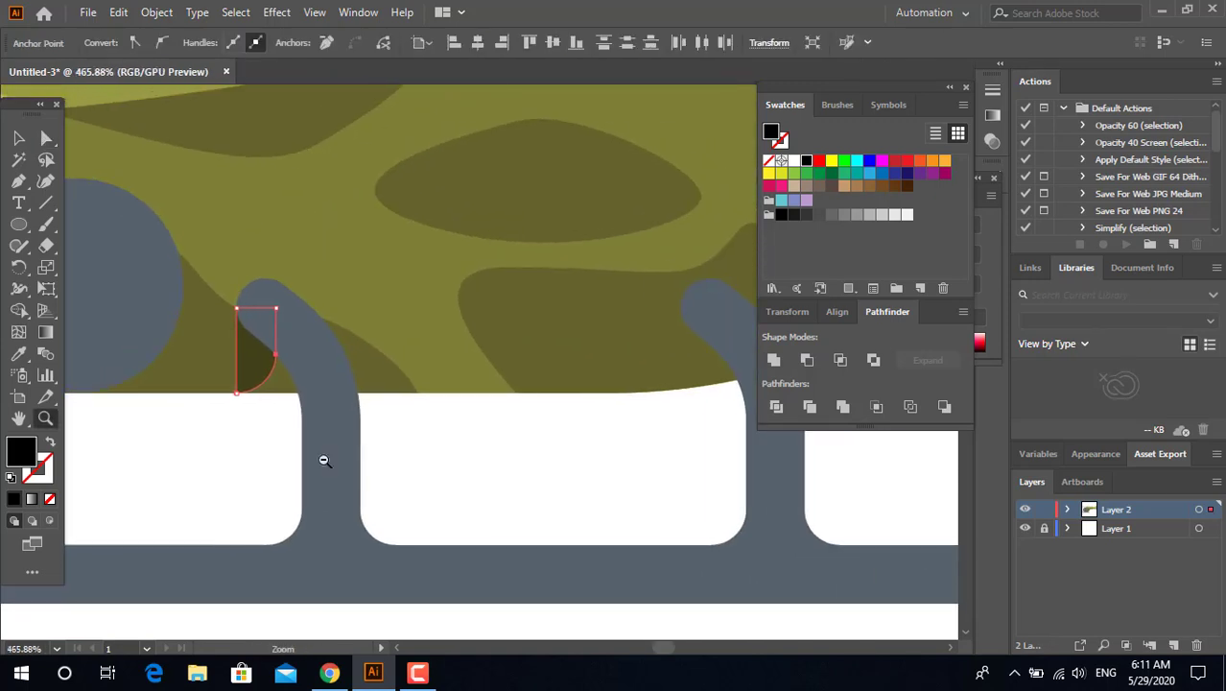
key("v")
key("ctrl+shift+a")
left_click_drag(294, 389, 606, 445)
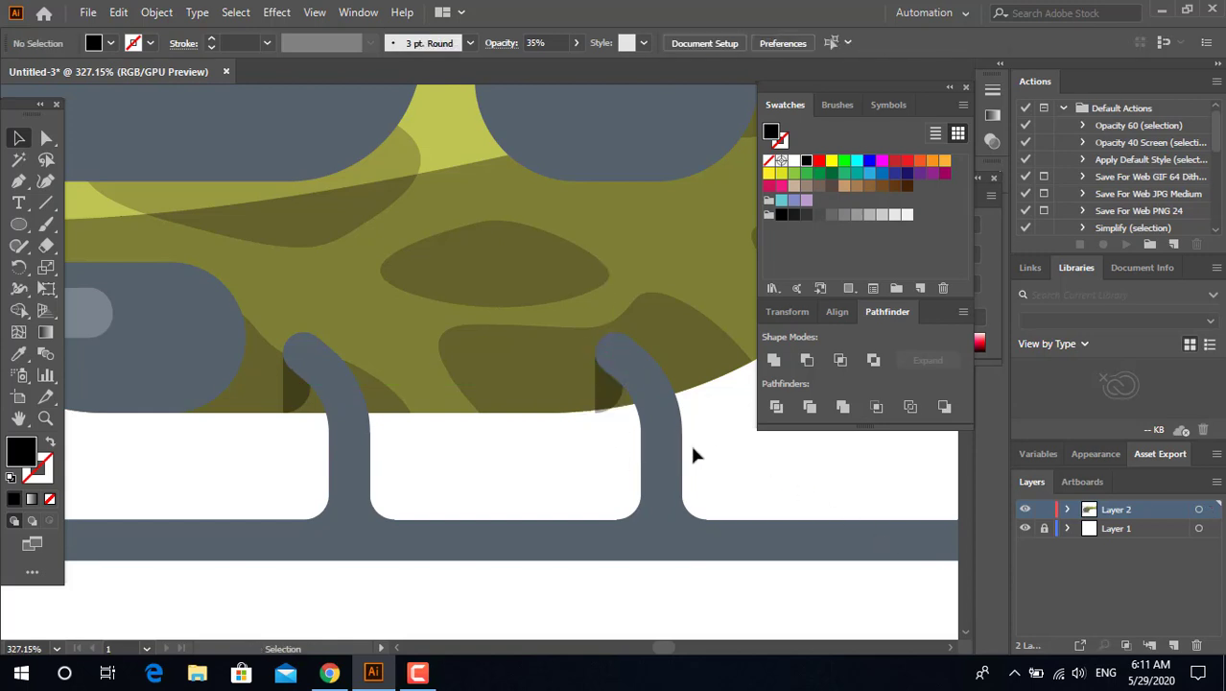
Step: Pull the front strut shadow's bottom anchor up to the belly edge
key("z")
left_click_drag(693, 451, 539, 482)
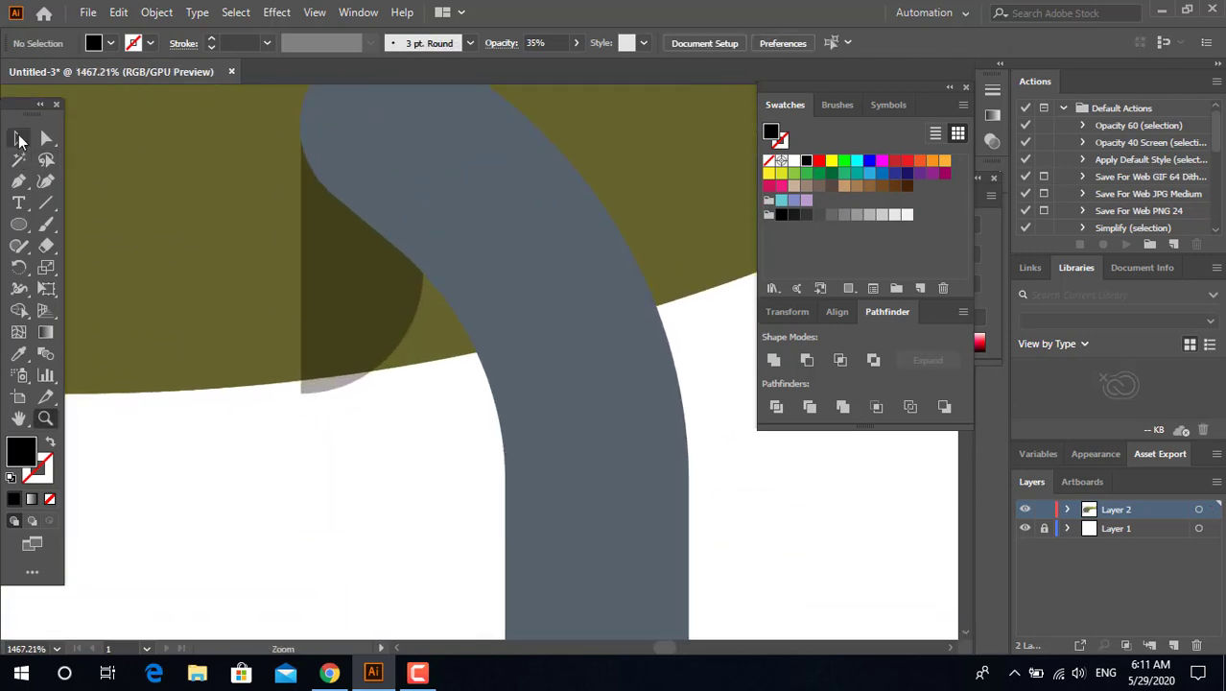
left_click(46, 142)
left_click_drag(302, 393, 301, 381)
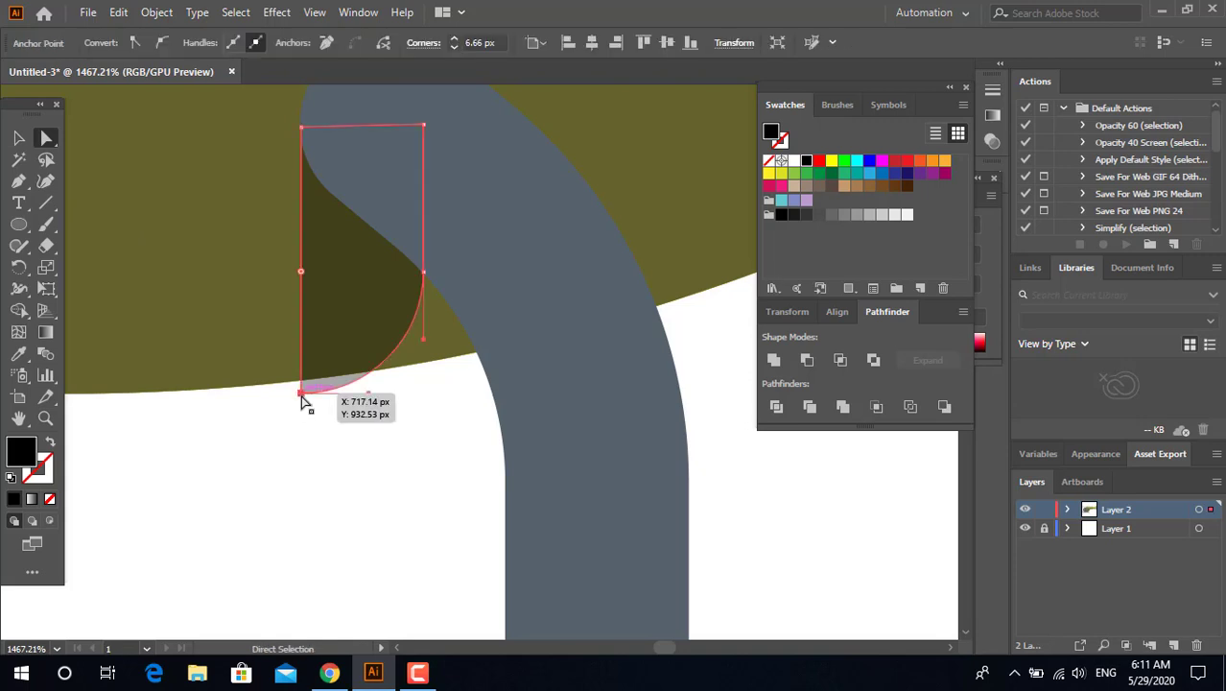
left_click(338, 393)
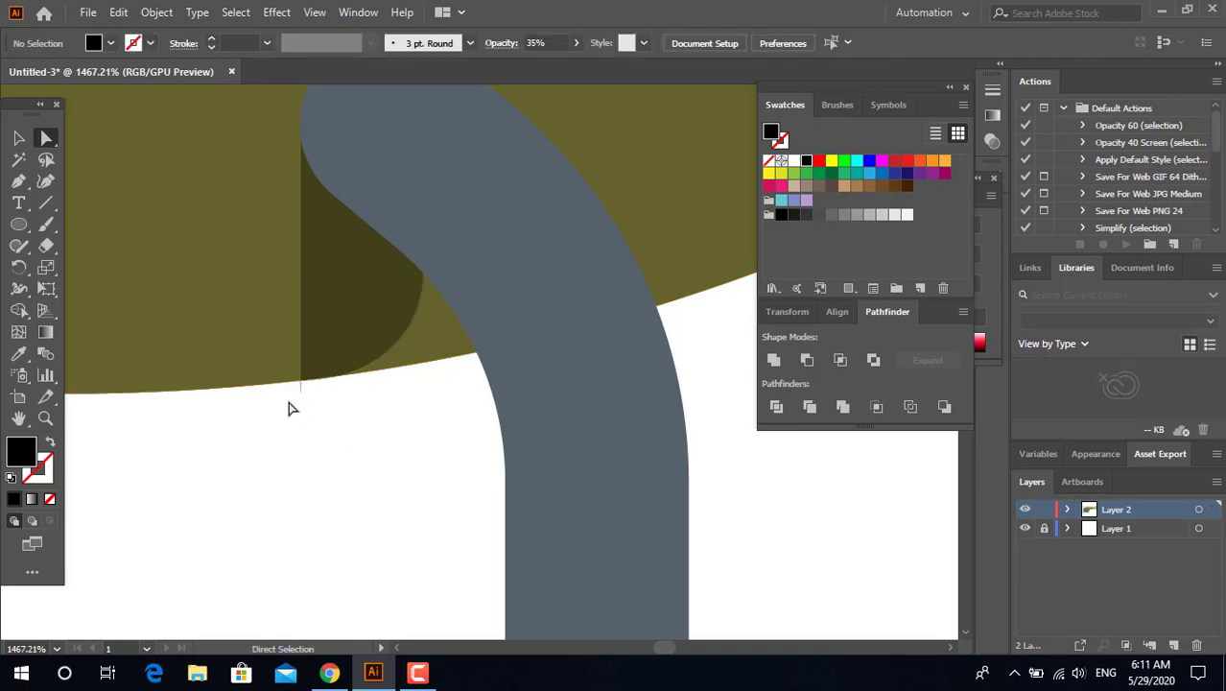
left_click(301, 389)
Step: Raise the shadow's curve handle and bottom corner so nothing overhangs the olive belly
key("z")
left_click_drag(312, 396, 175, 216)
left_click(44, 139)
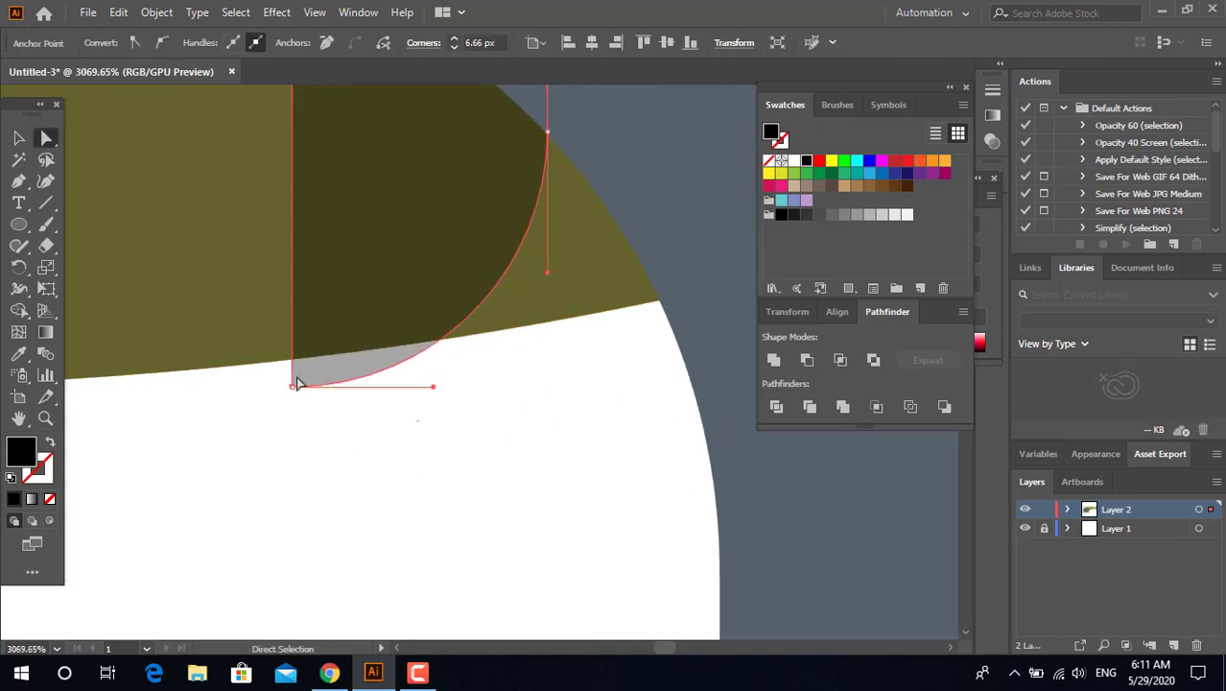
left_click(295, 393)
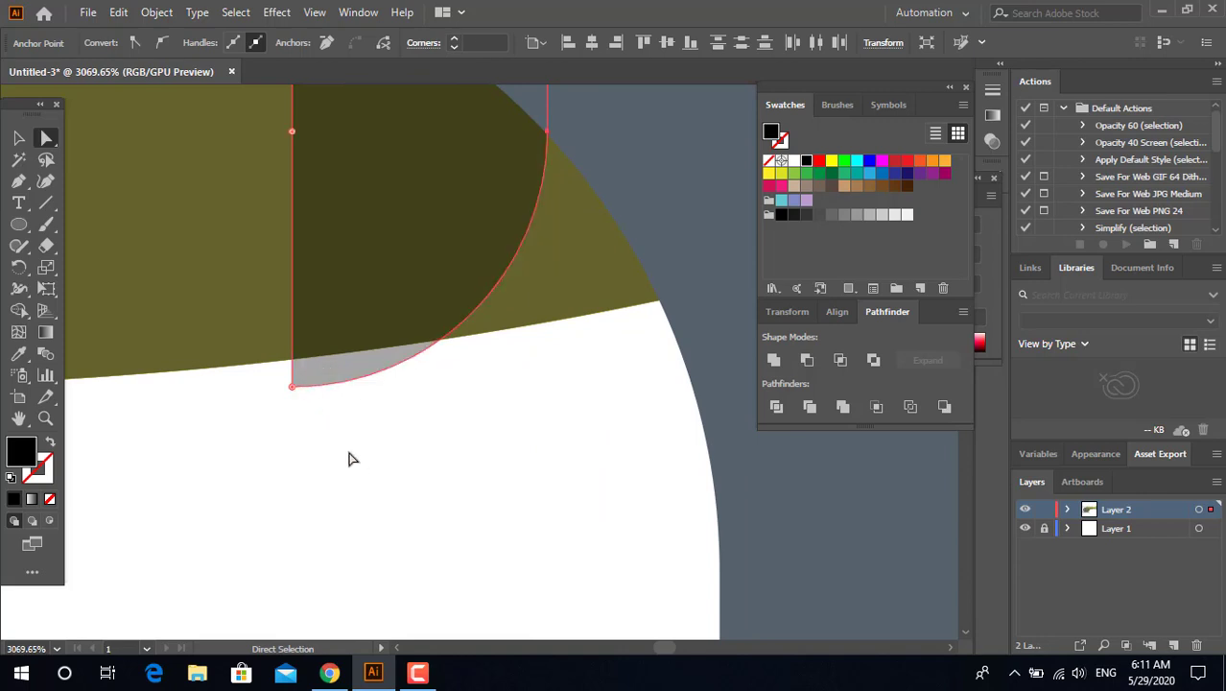
left_click(309, 424)
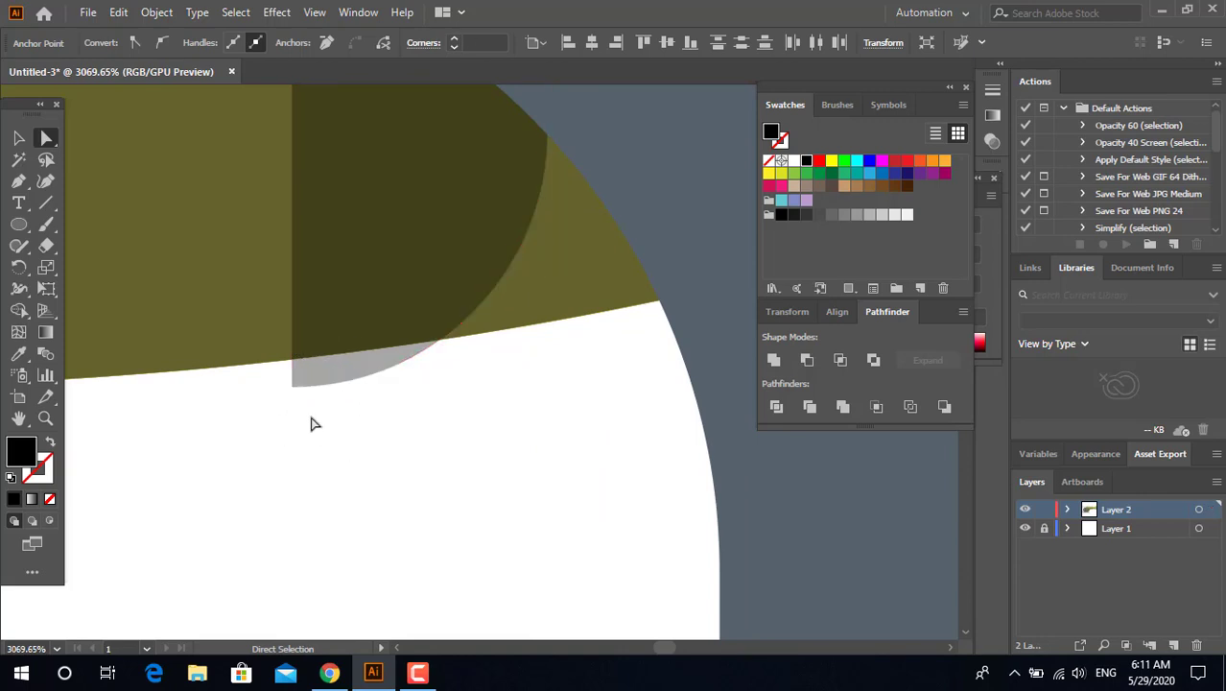
left_click(293, 388)
left_click(295, 395)
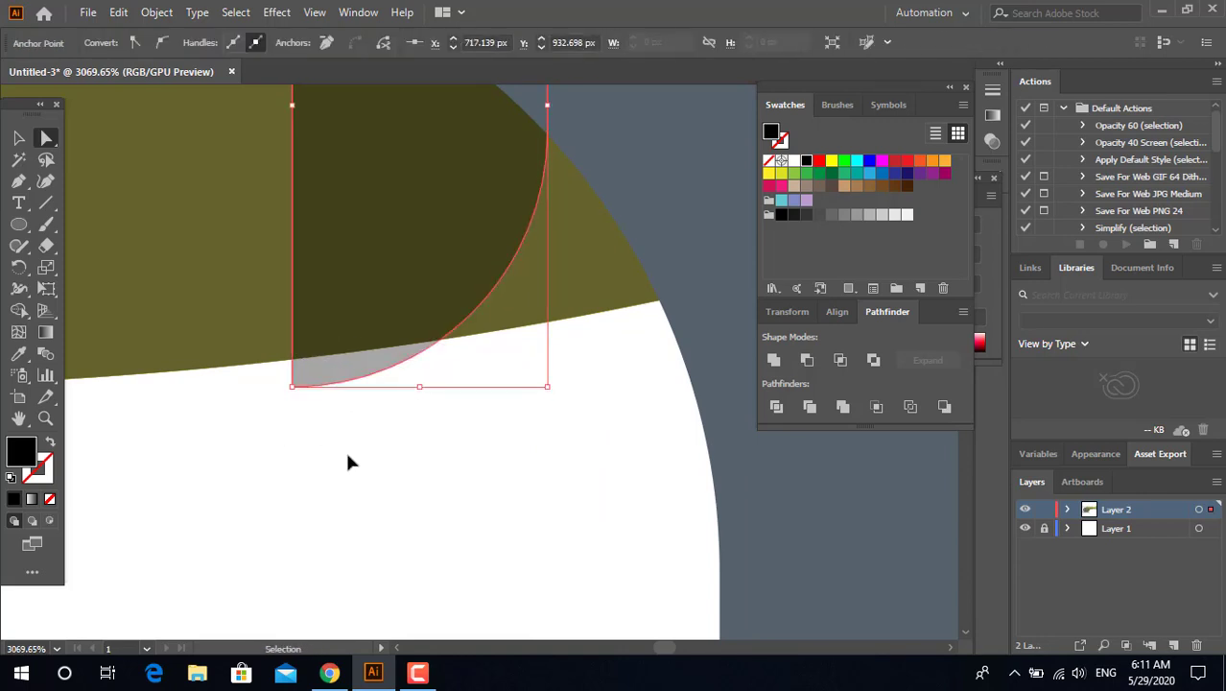
left_click(331, 436)
left_click(293, 389)
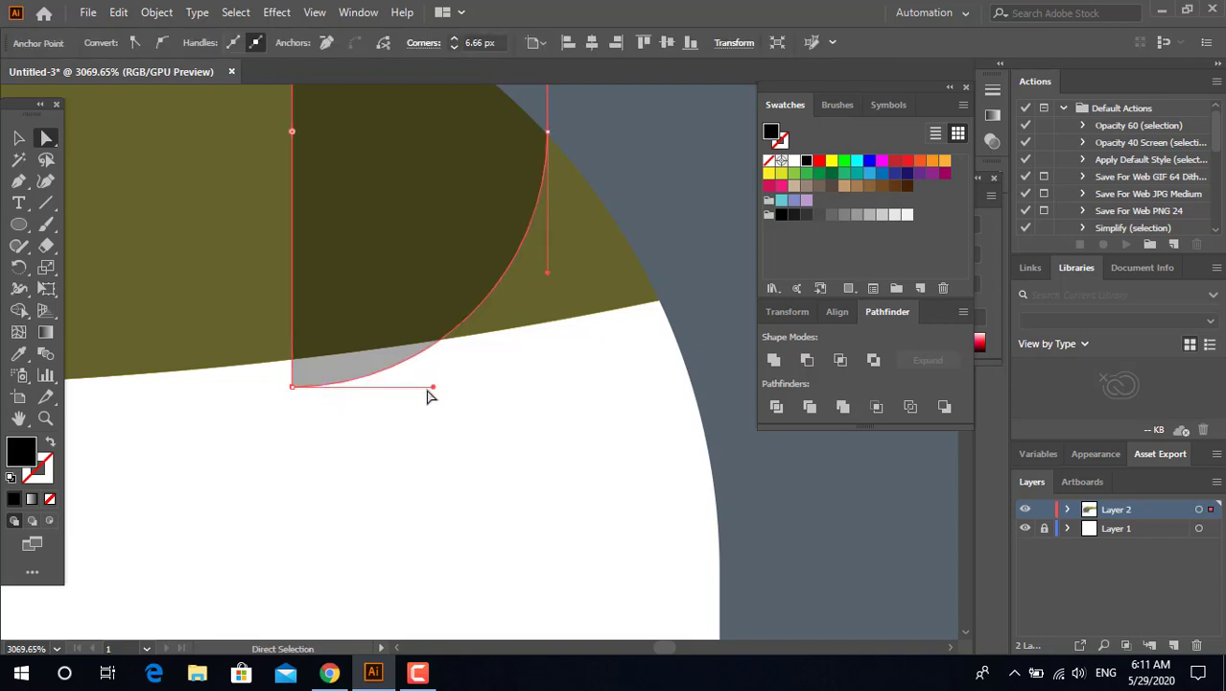
left_click_drag(434, 389, 424, 350)
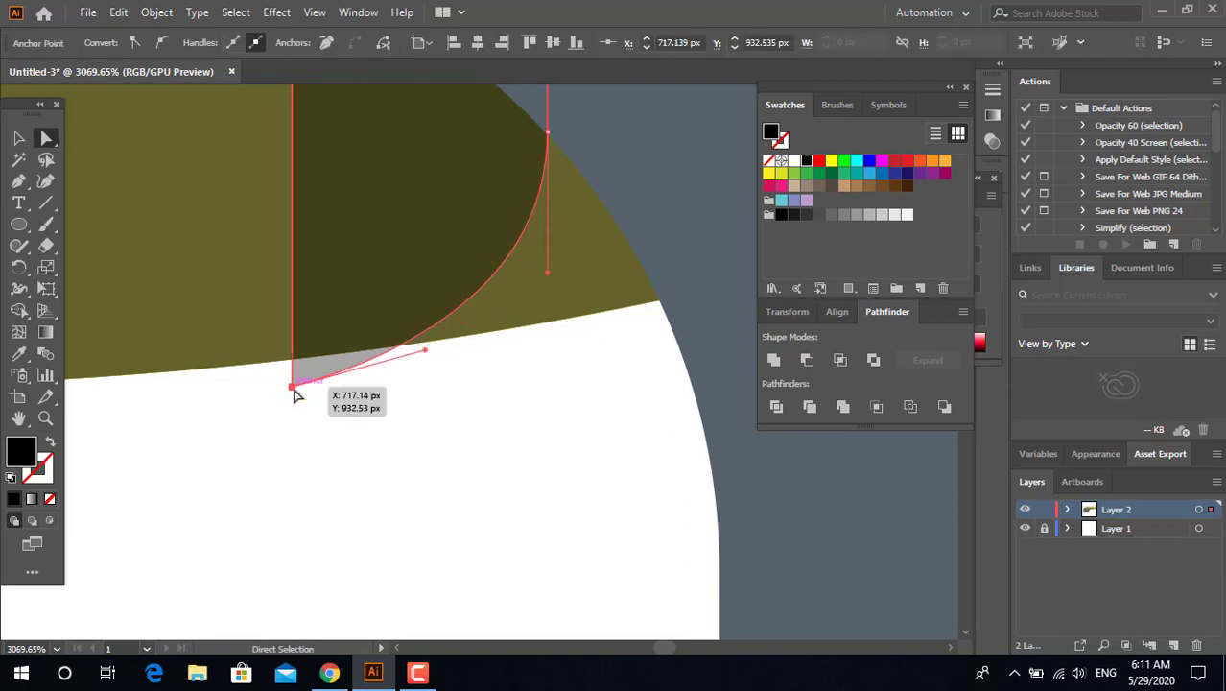
left_click_drag(294, 389, 295, 363)
left_click(341, 417)
left_click(343, 416)
Step: Marquee-select every part of the helicopter and group them into one object
key("z")
scroll(383, 411, "down", 8)
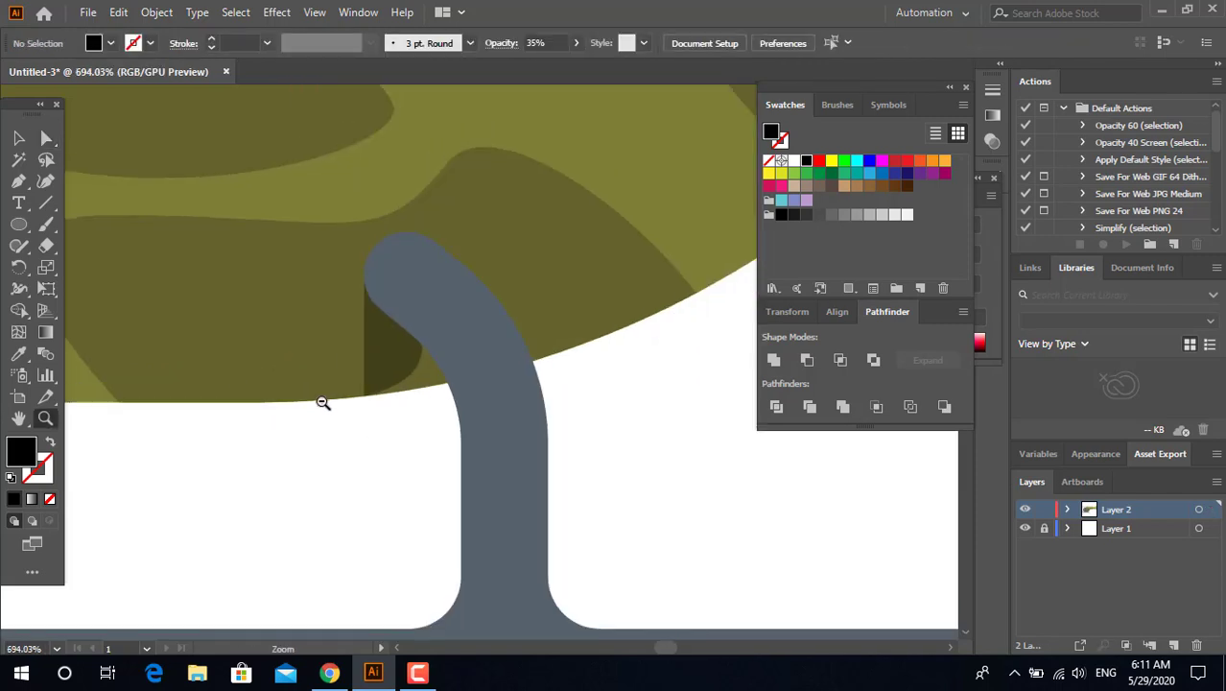
scroll(594, 456, "down", 5)
scroll(562, 482, "down", 1)
scroll(529, 487, "down", 1)
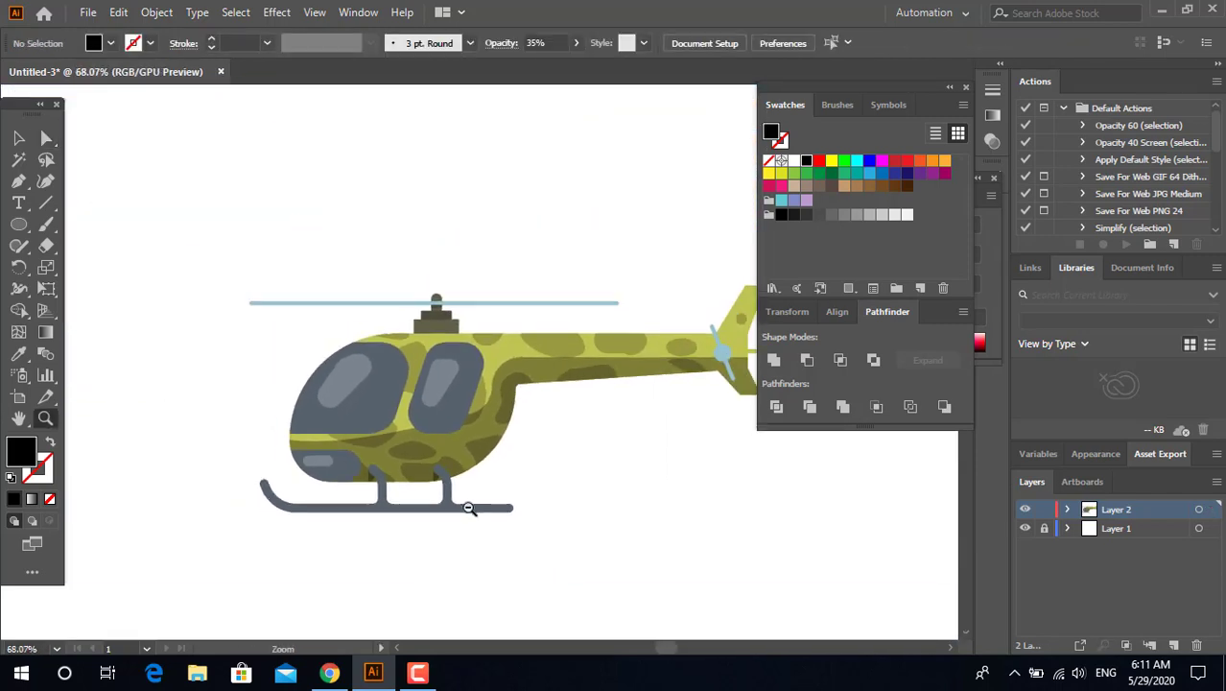
scroll(621, 482, "down", 1)
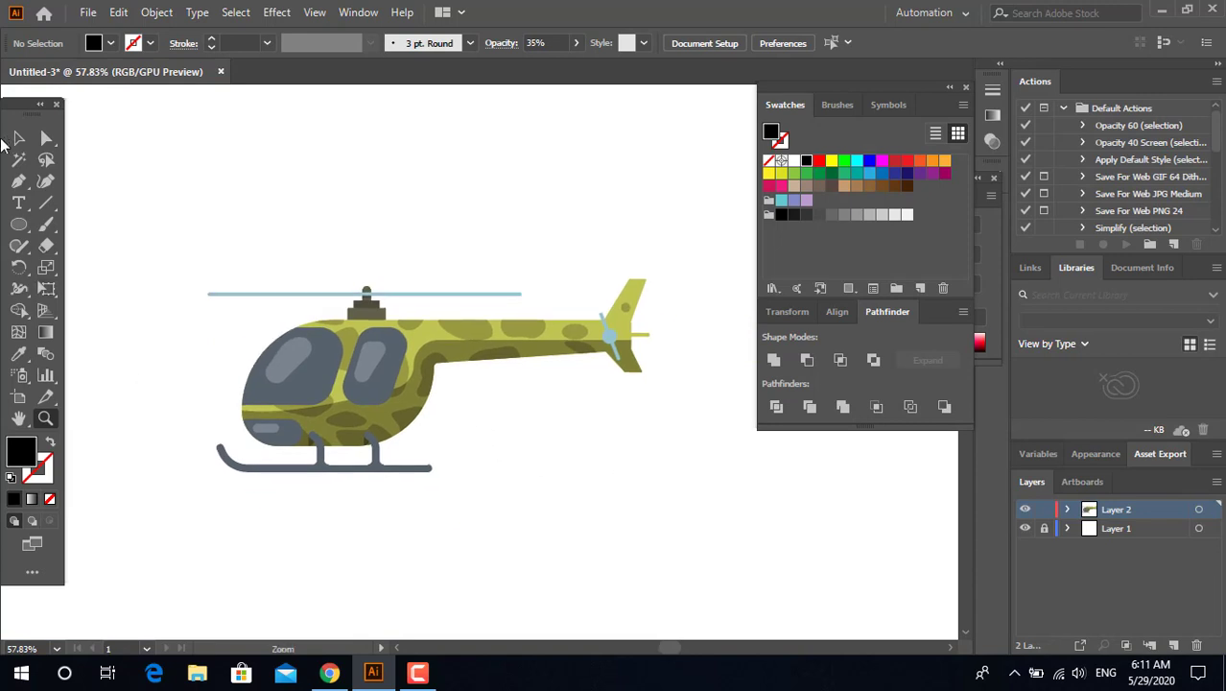
left_click(19, 139)
left_click_drag(636, 494, 149, 251)
right_click(381, 362)
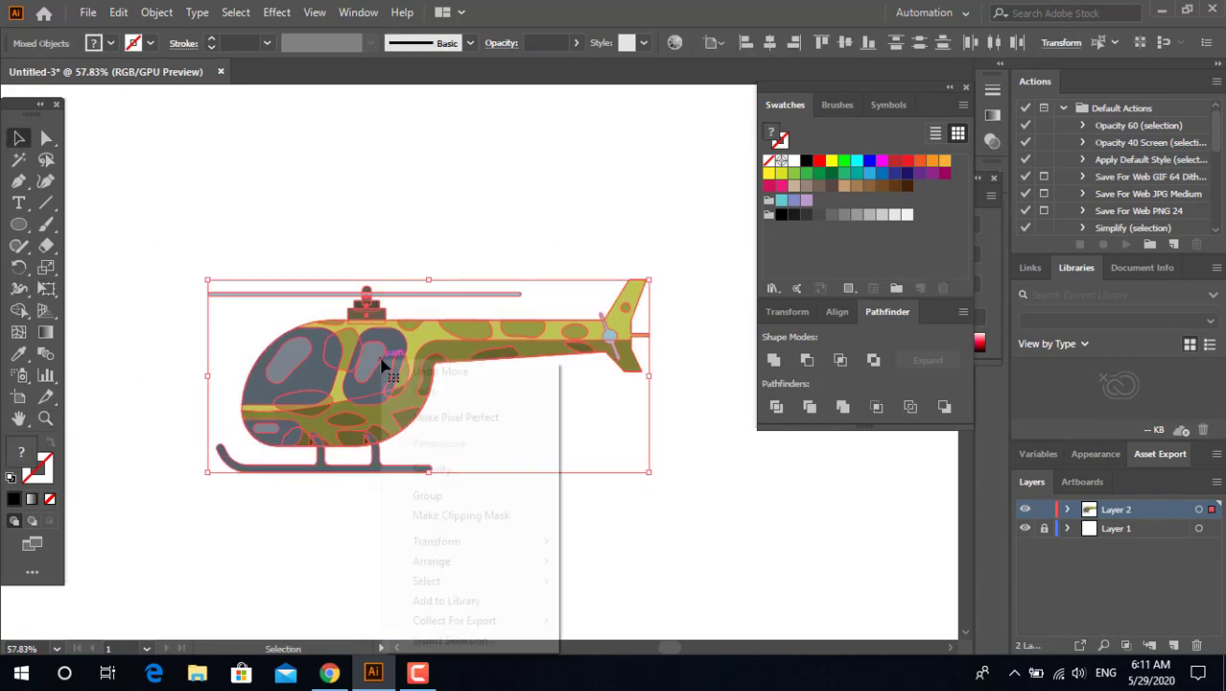
left_click(466, 483)
left_click(561, 499)
key("ctrl+a")
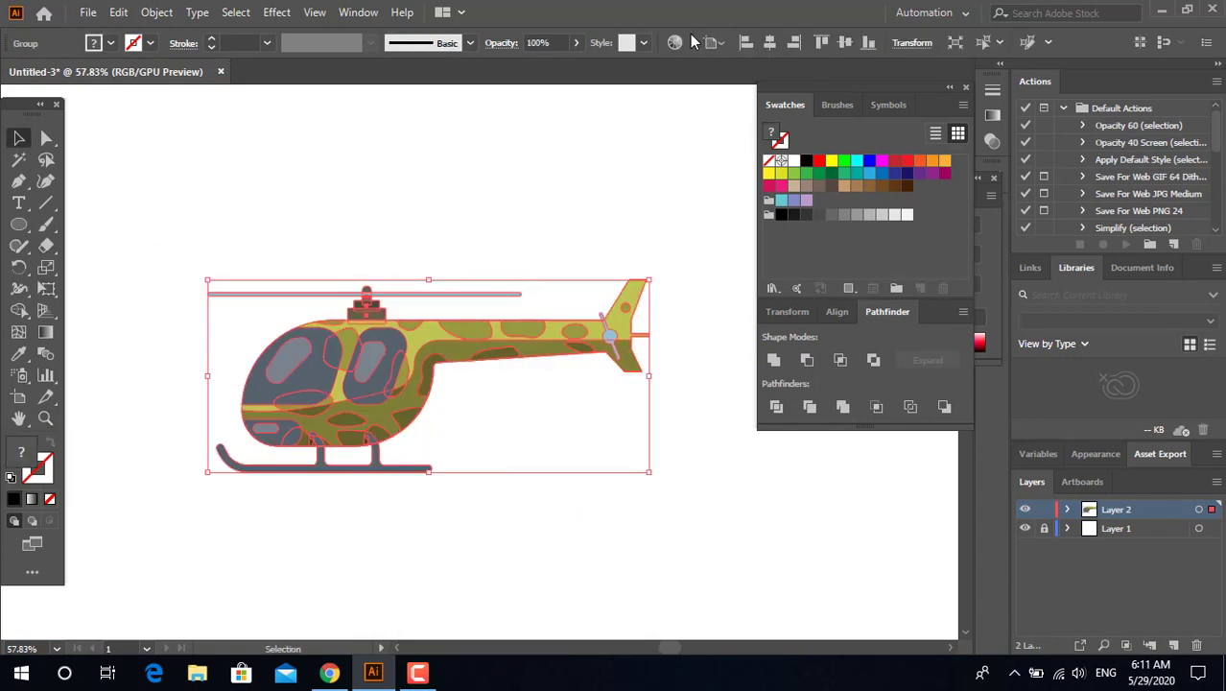
Step: Enlarge the grouped helicopter on the artboard, then zoom in to inspect it
key("z")
left_click_drag(369, 208, 301, 328)
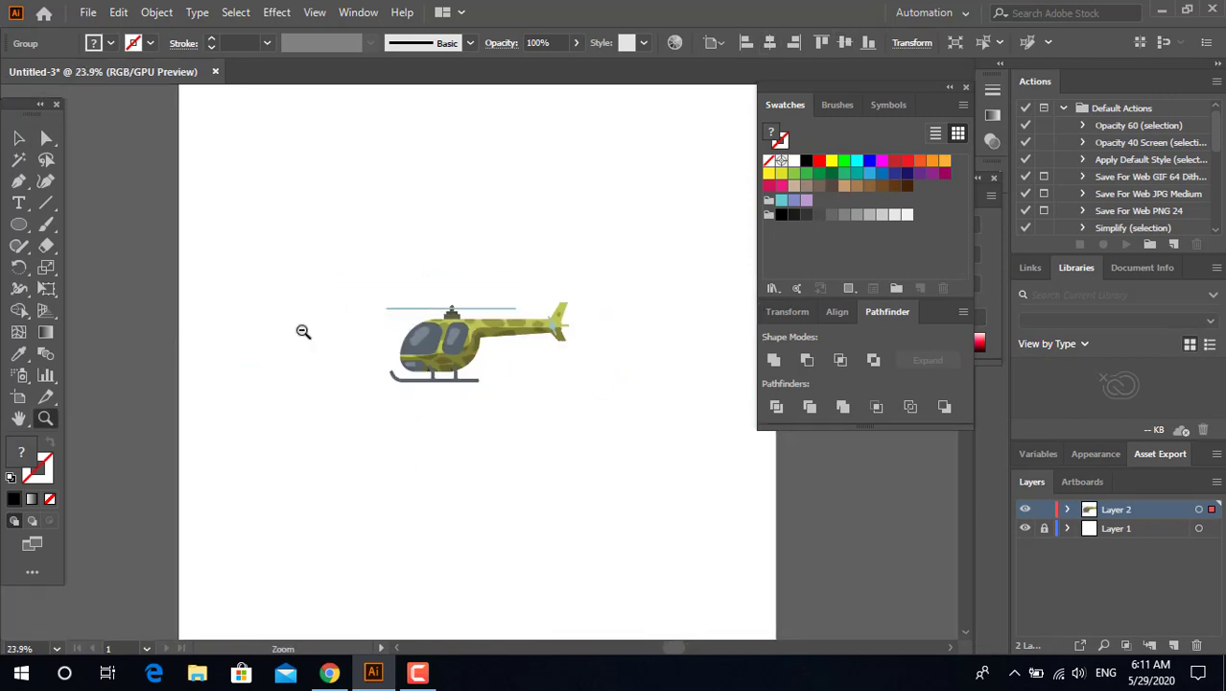
left_click(487, 405)
key("v")
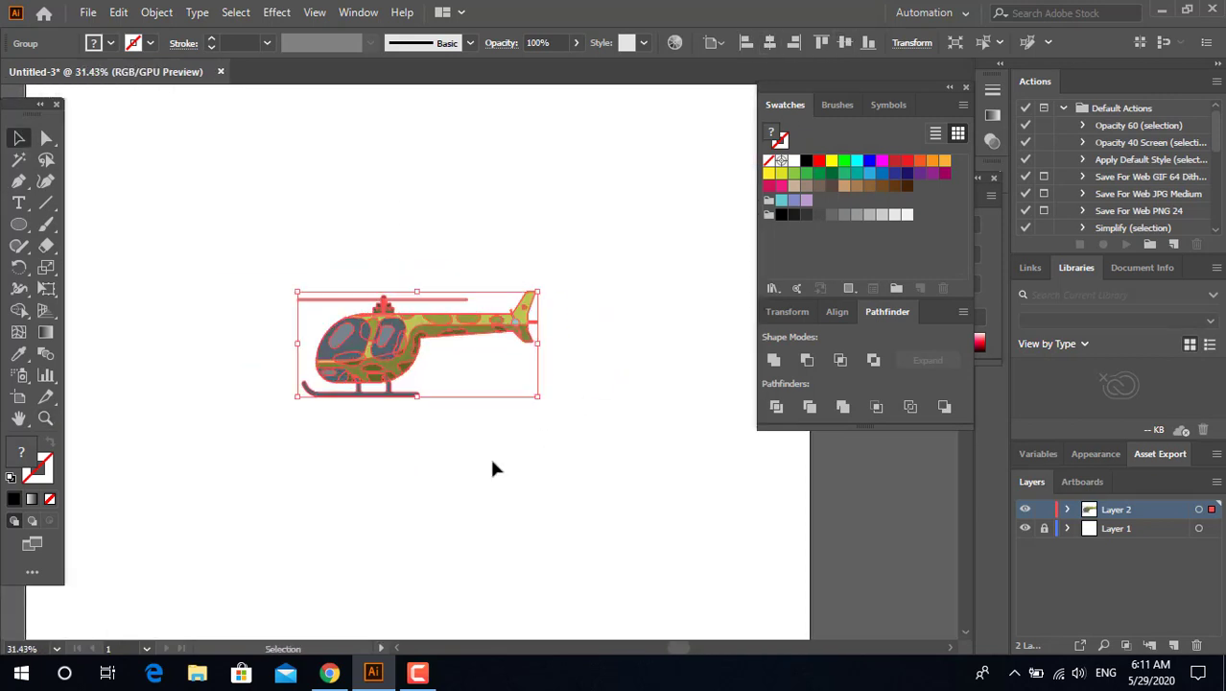
left_click_drag(547, 400, 632, 441)
left_click(641, 555)
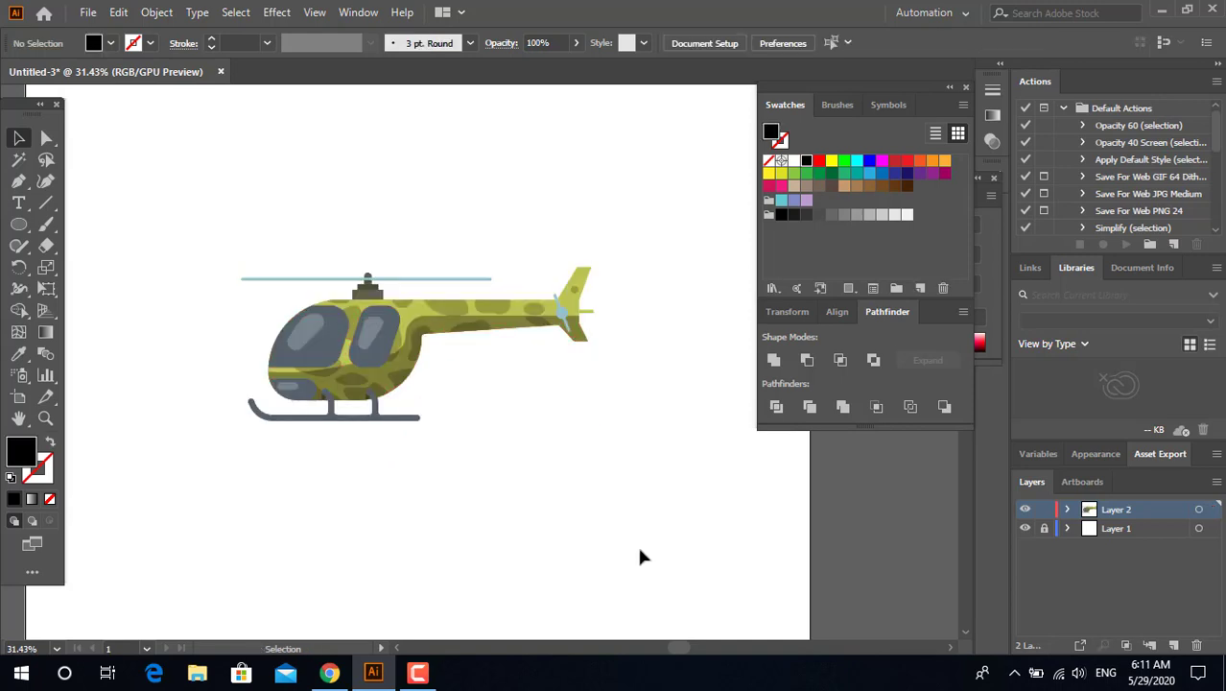
key("z")
left_click_drag(566, 477, 630, 527)
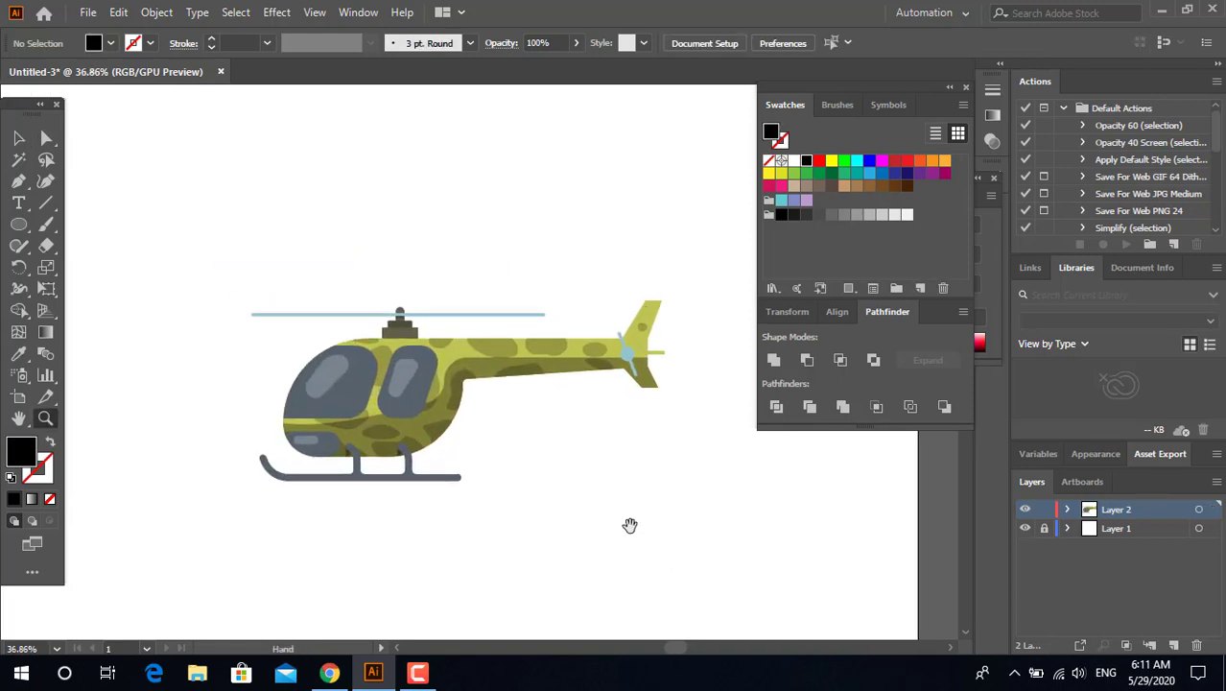